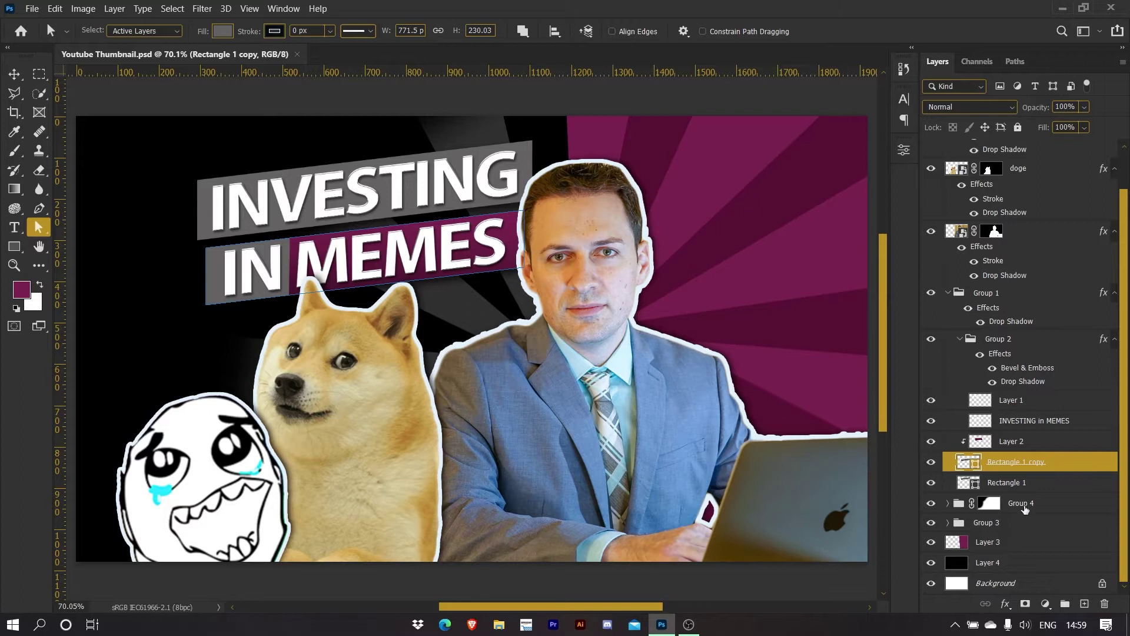
# Select all layers of the finished example thumbnail from Layer 4 up to the happy layer
pyautogui.scroll(2, 1045, 346)
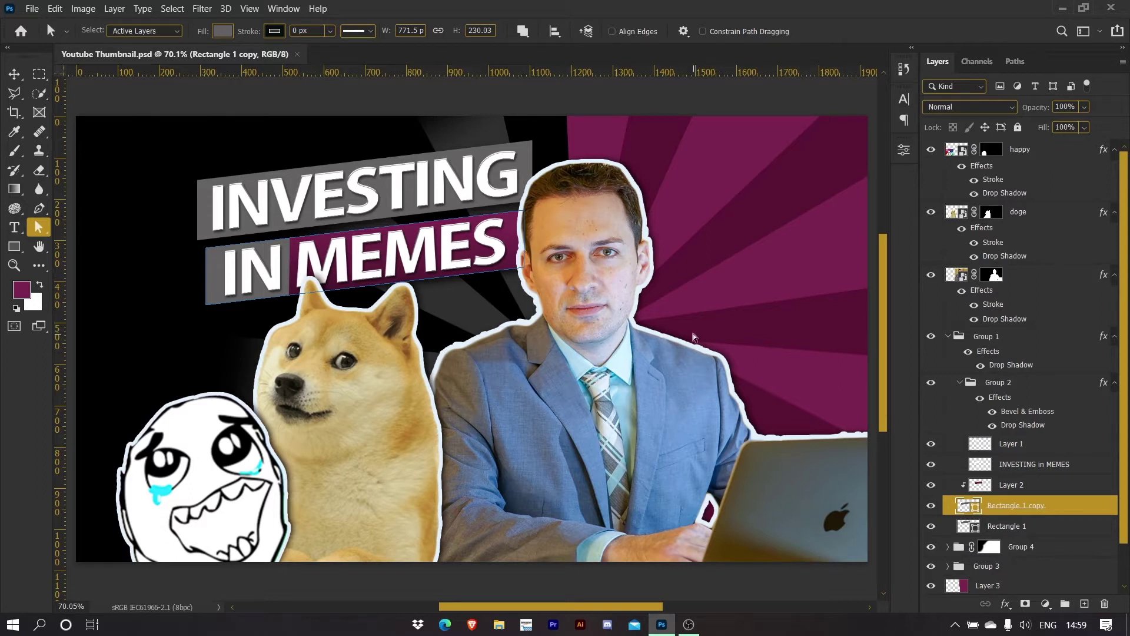
pyautogui.scroll(-1, 725, 454)
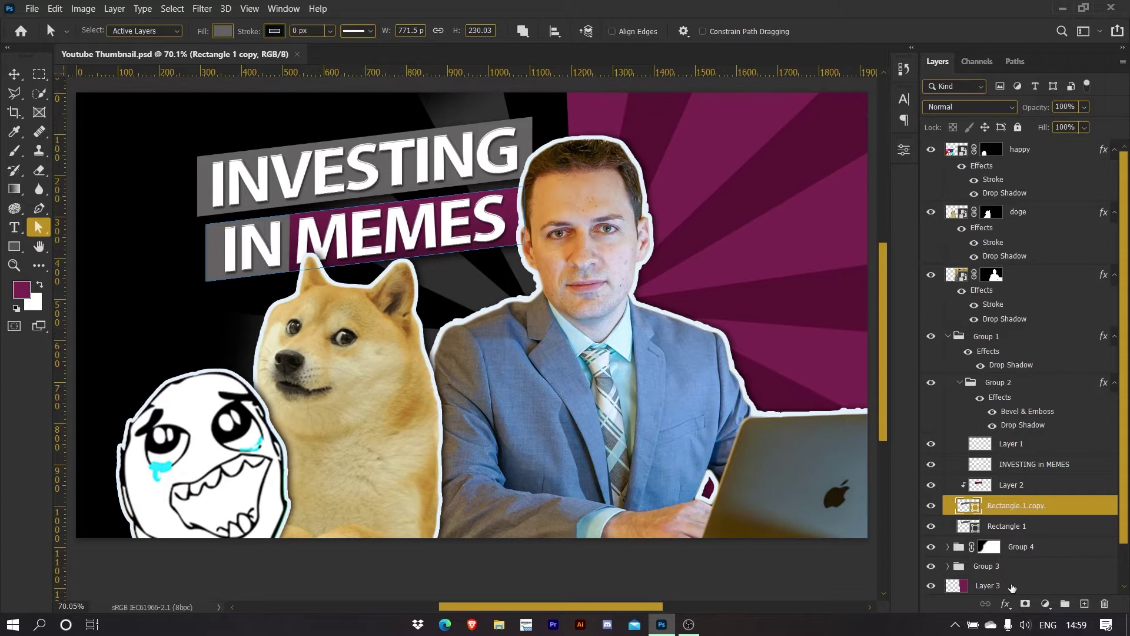
pyautogui.scroll(-2, 1029, 573)
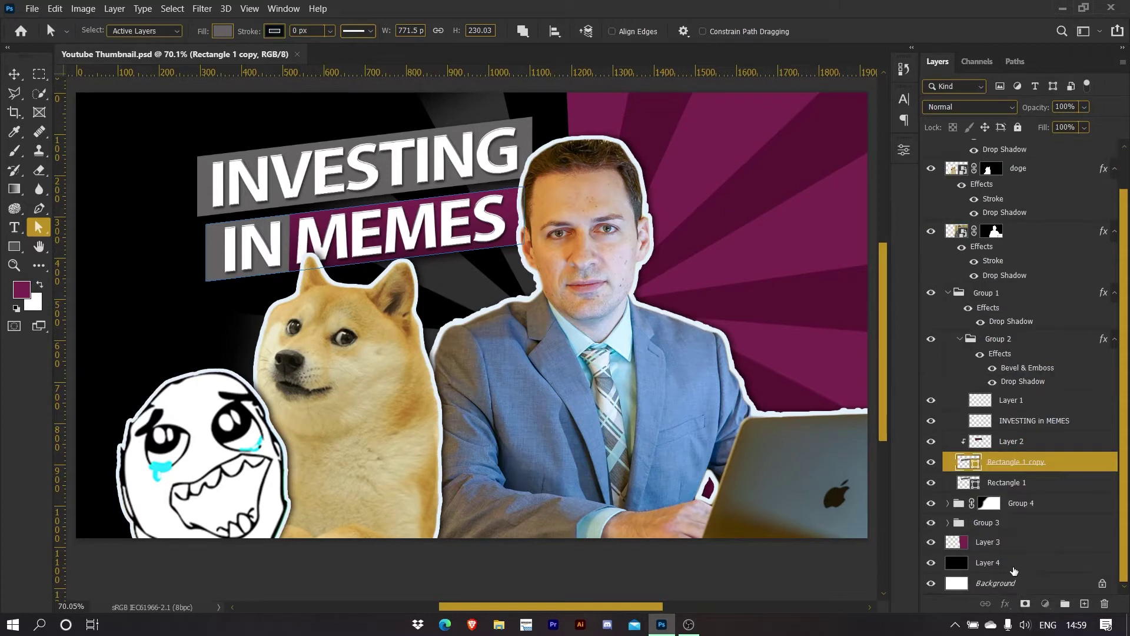
pyautogui.click(1014, 565)
pyautogui.scroll(2, 1021, 268)
pyautogui.keyDown('shift'); pyautogui.click(1042, 162); pyautogui.keyUp('shift')
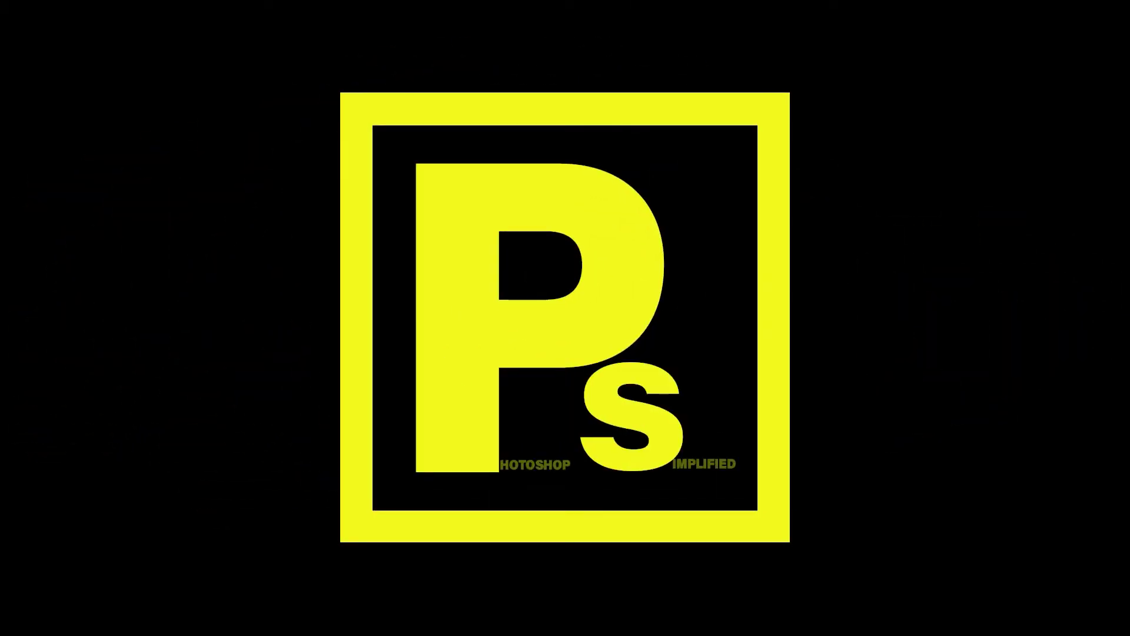
# Start a new document with a width of 1920 pixels and a height of 1080 pixels
pyautogui.click(31, 9)
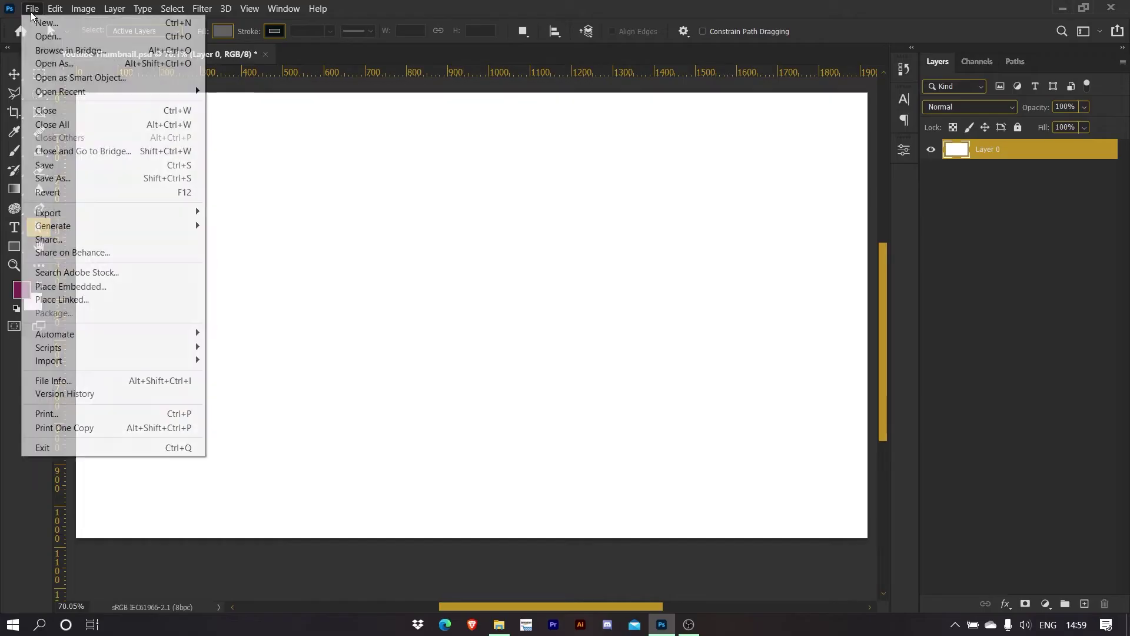
pyautogui.click(57, 28)
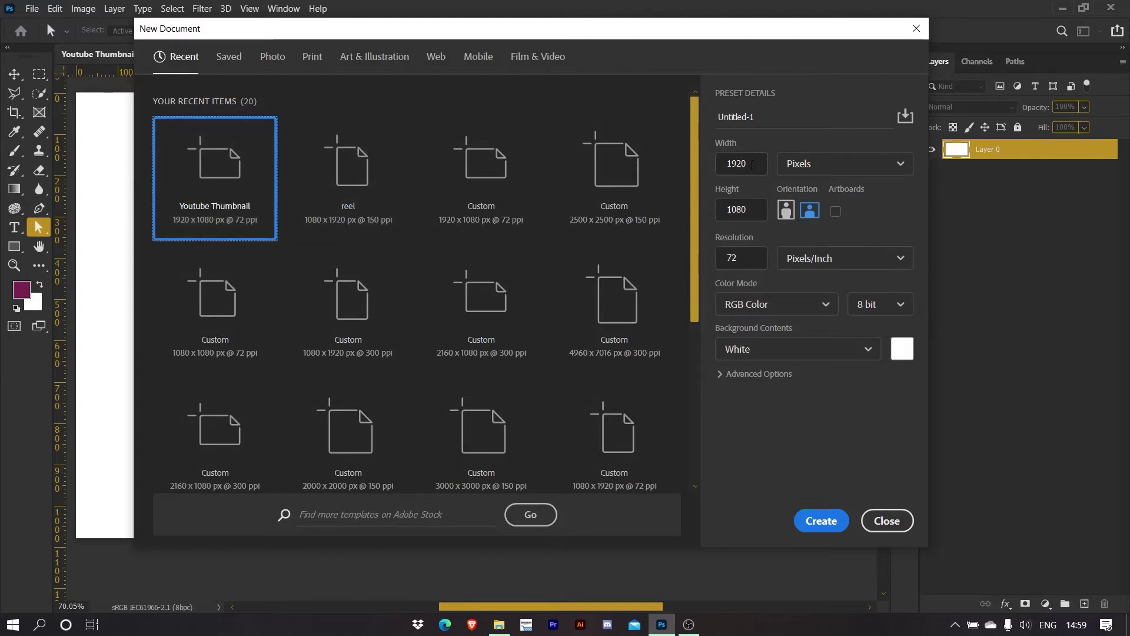
pyautogui.click(751, 210)
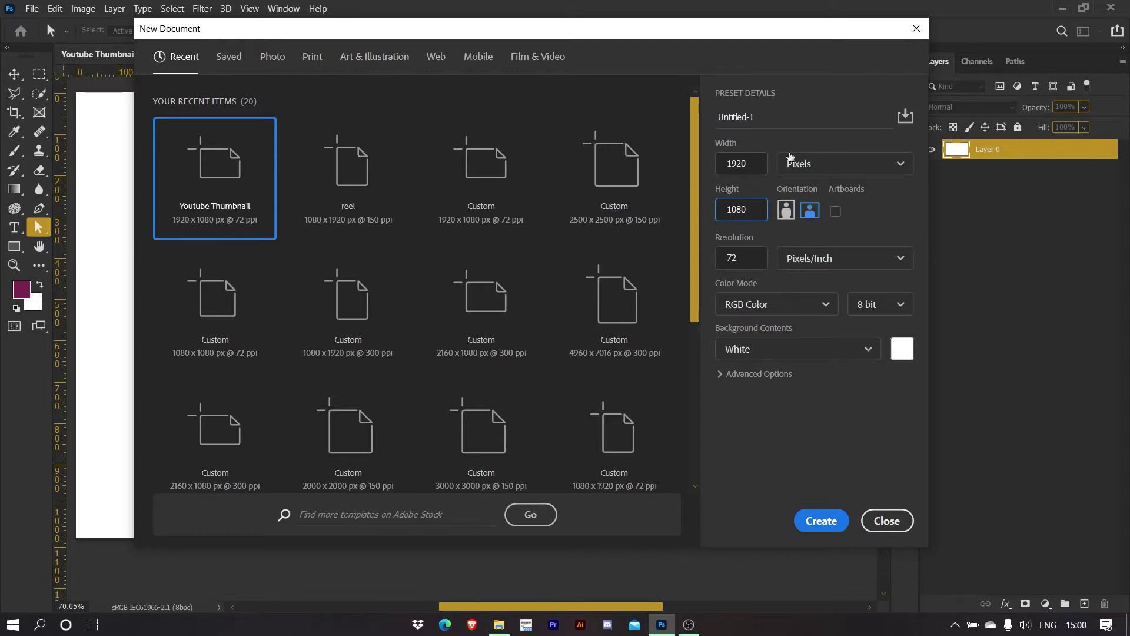
pyautogui.click(751, 170)
pyautogui.press('Tab')
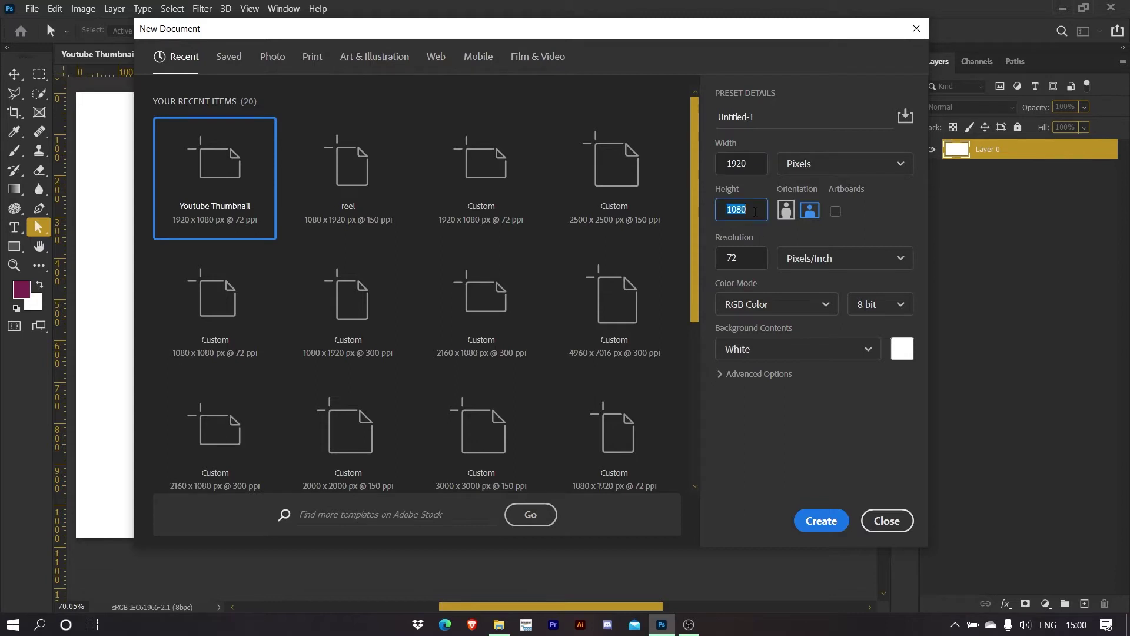
# Save the new document settings as a preset named Youtube
pyautogui.click(905, 118)
pyautogui.write('Youtube')
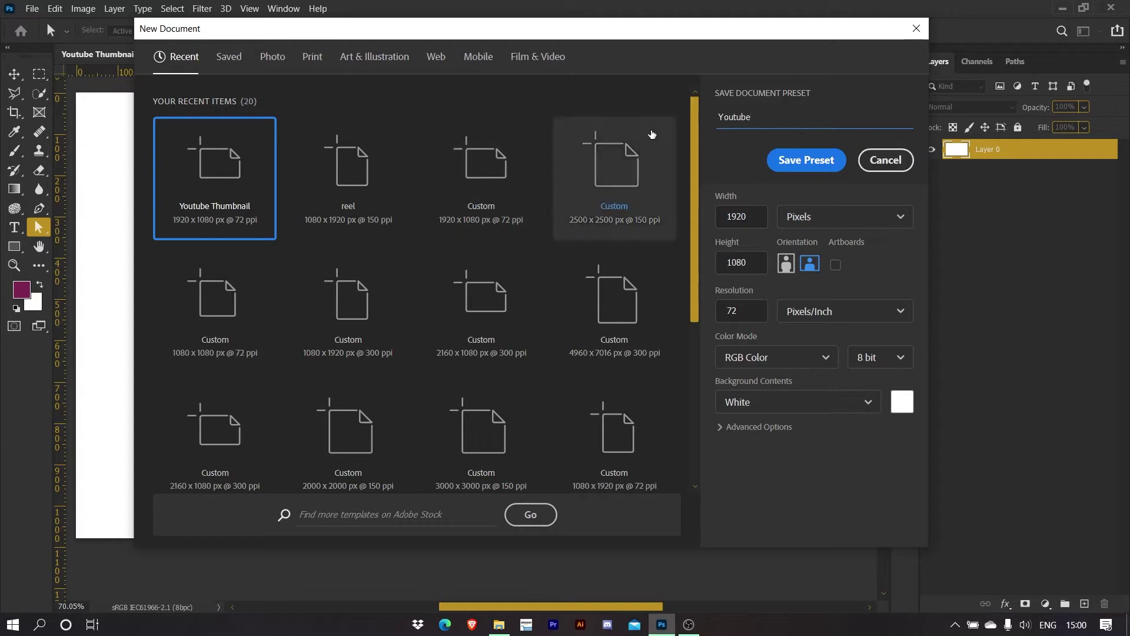
pyautogui.click(813, 166)
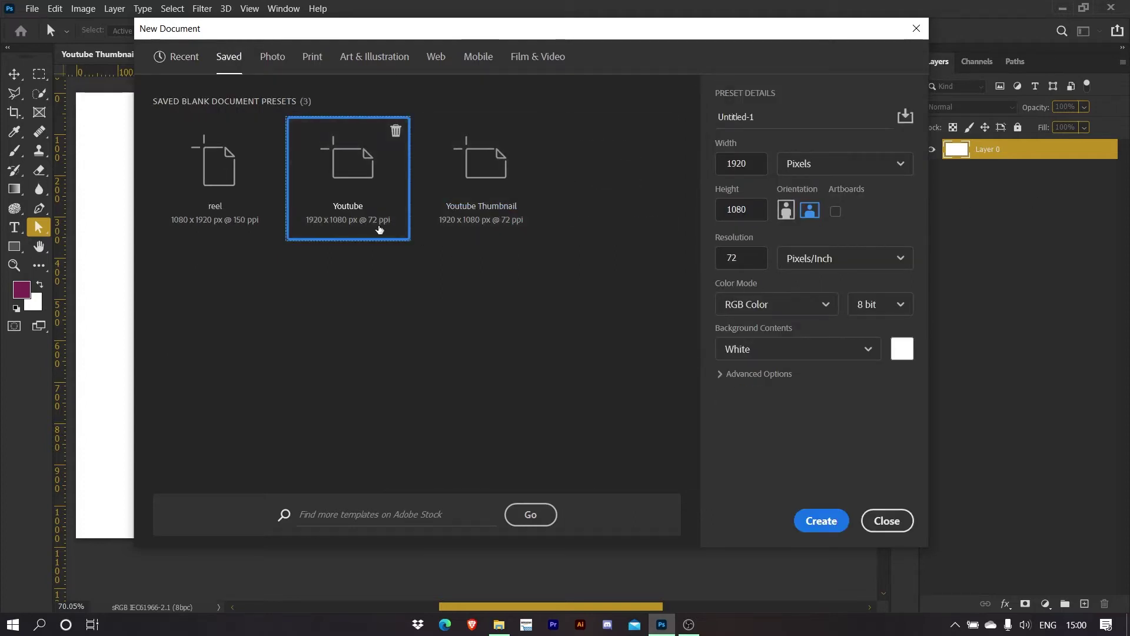
# Create a blank 1920 x 1080 px document from the saved Youtube Thumbnail preset
pyautogui.click(208, 62)
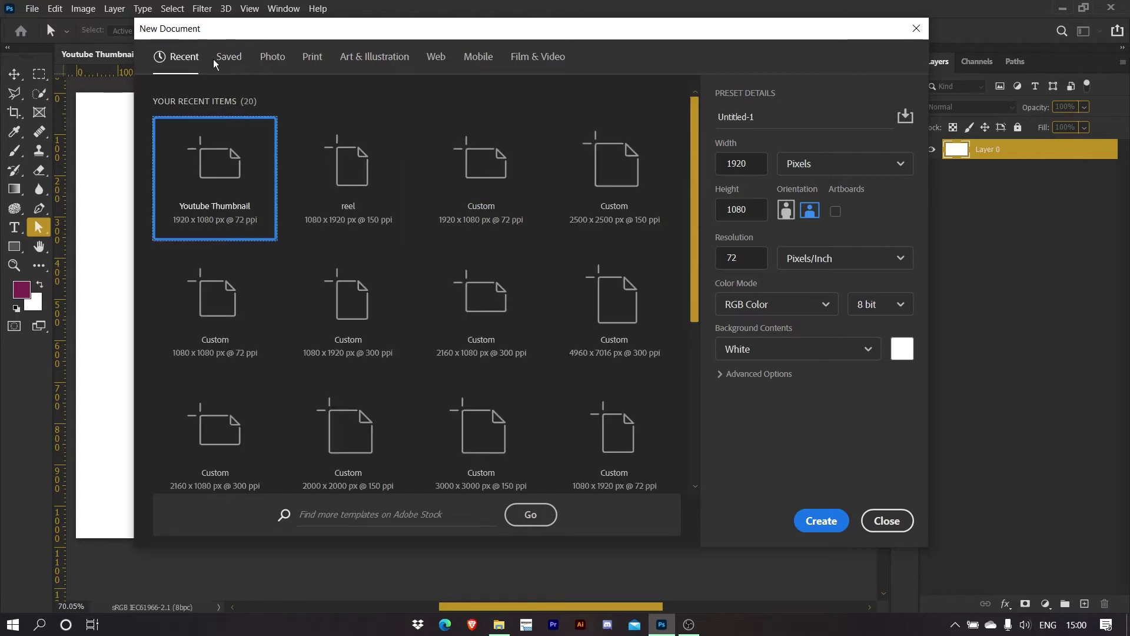
pyautogui.click(228, 62)
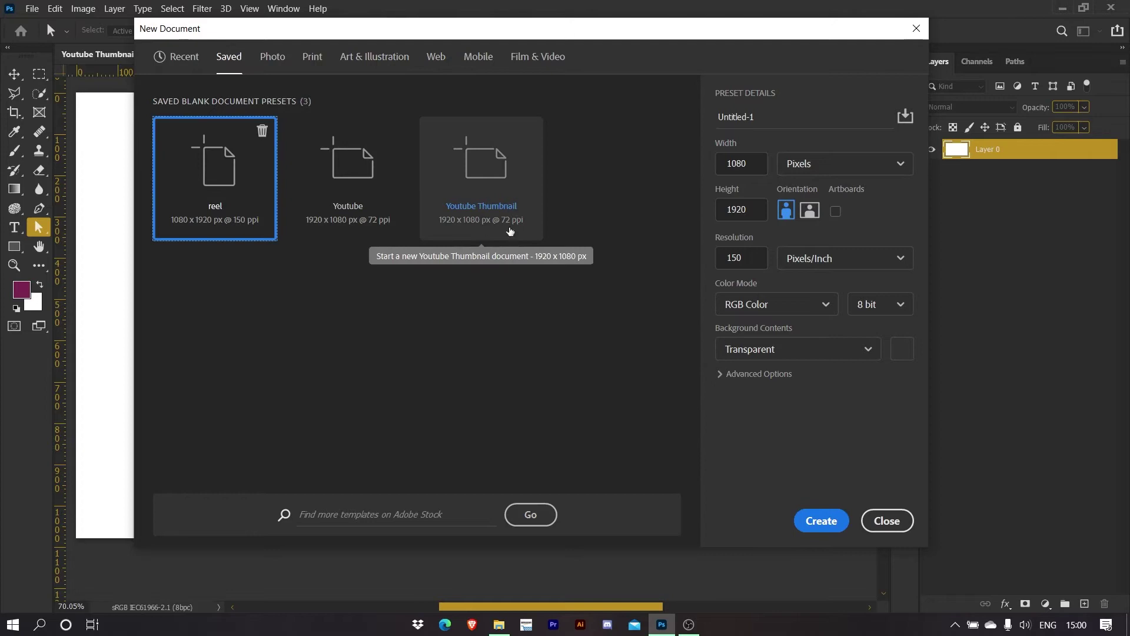
pyautogui.doubleClick(491, 177)
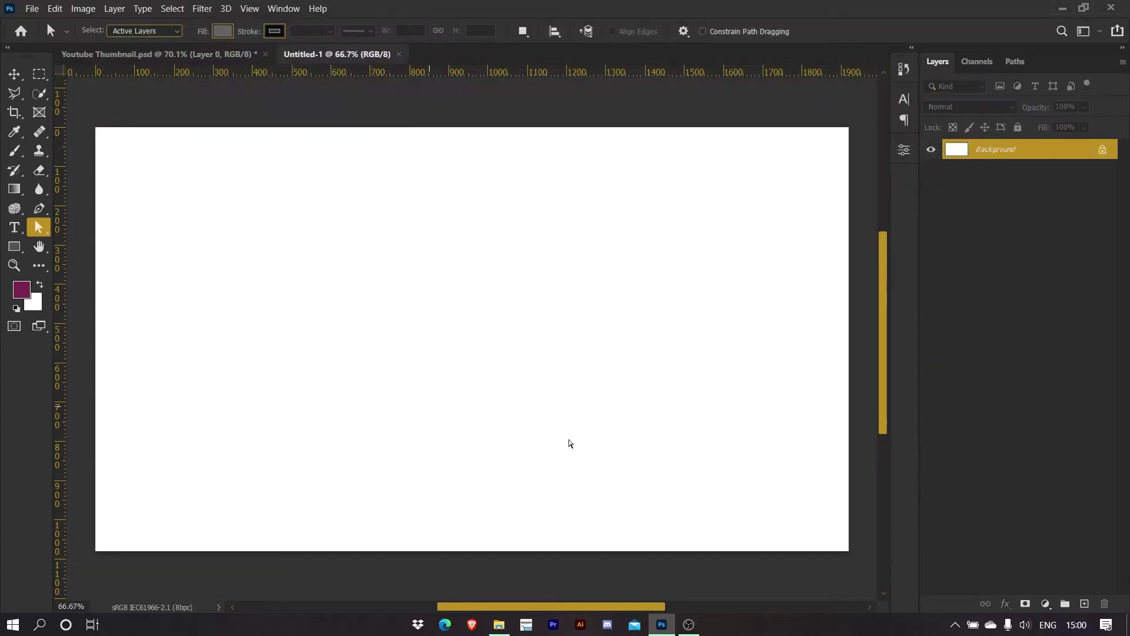
# Place the photo of the man with the laptop from the image folder into the blank document
pyautogui.click(499, 625)
pyautogui.moveTo(306, 164); pyautogui.dragTo(484, 343)
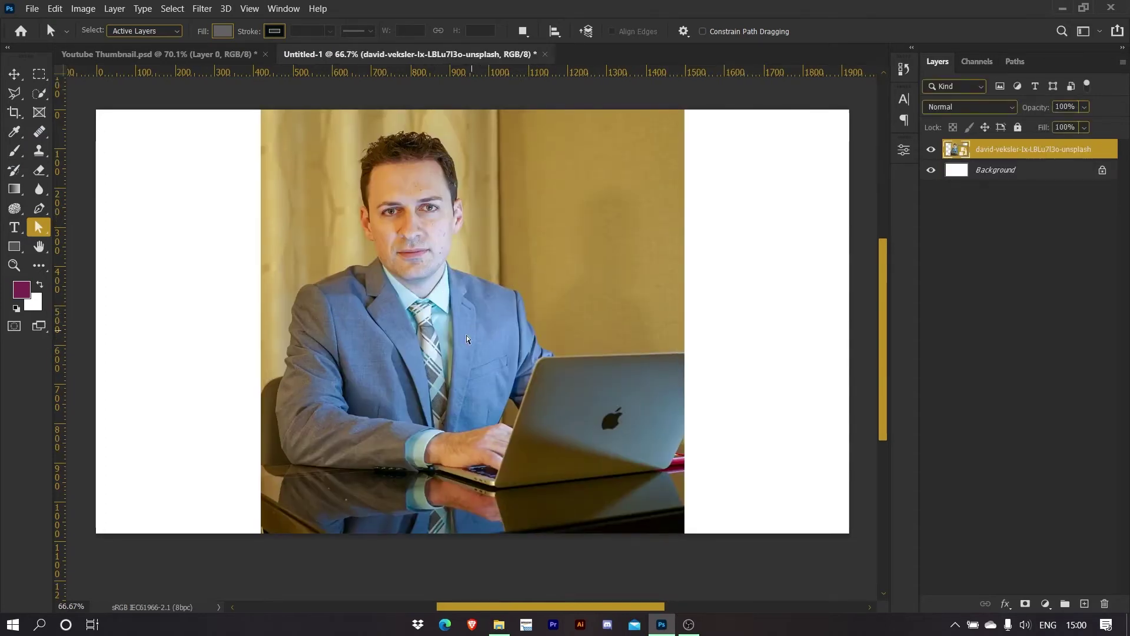
pyautogui.scroll(5, 448, 348)
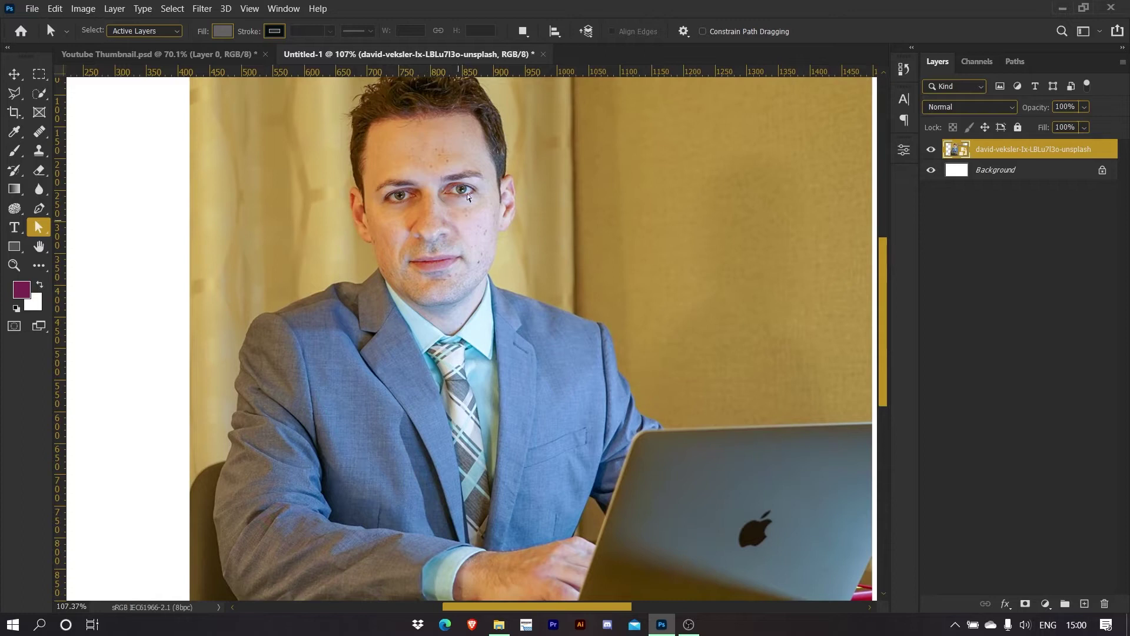
pyautogui.moveTo(474, 260); pyautogui.dragTo(467, 307)
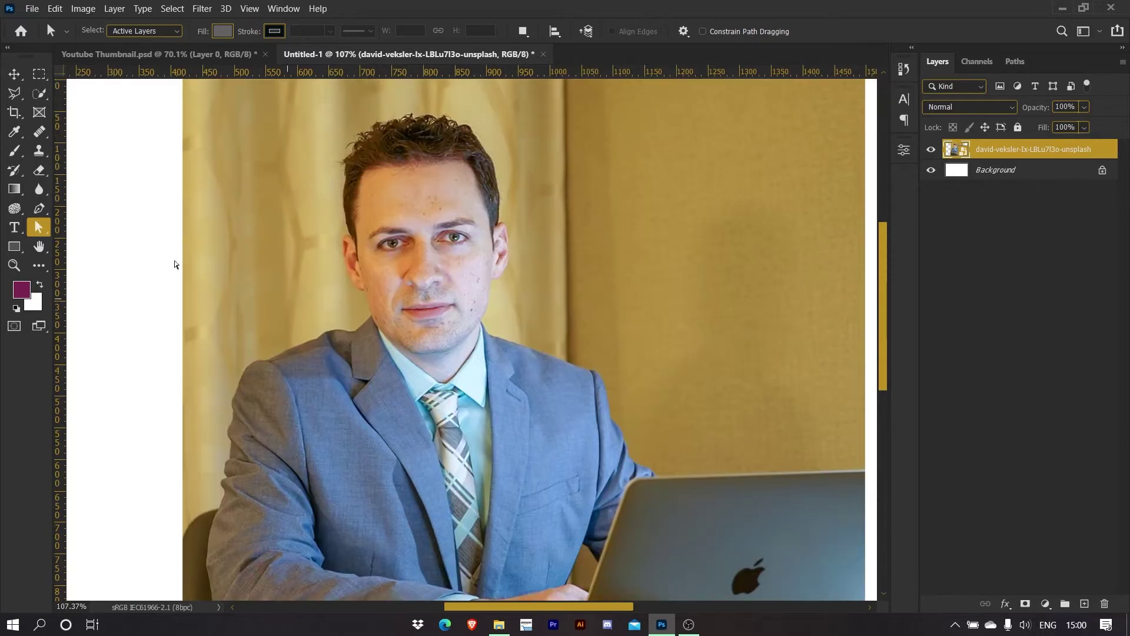
# Select the man and his laptop in the photo with the Quick Selection tool
pyautogui.click(40, 209)
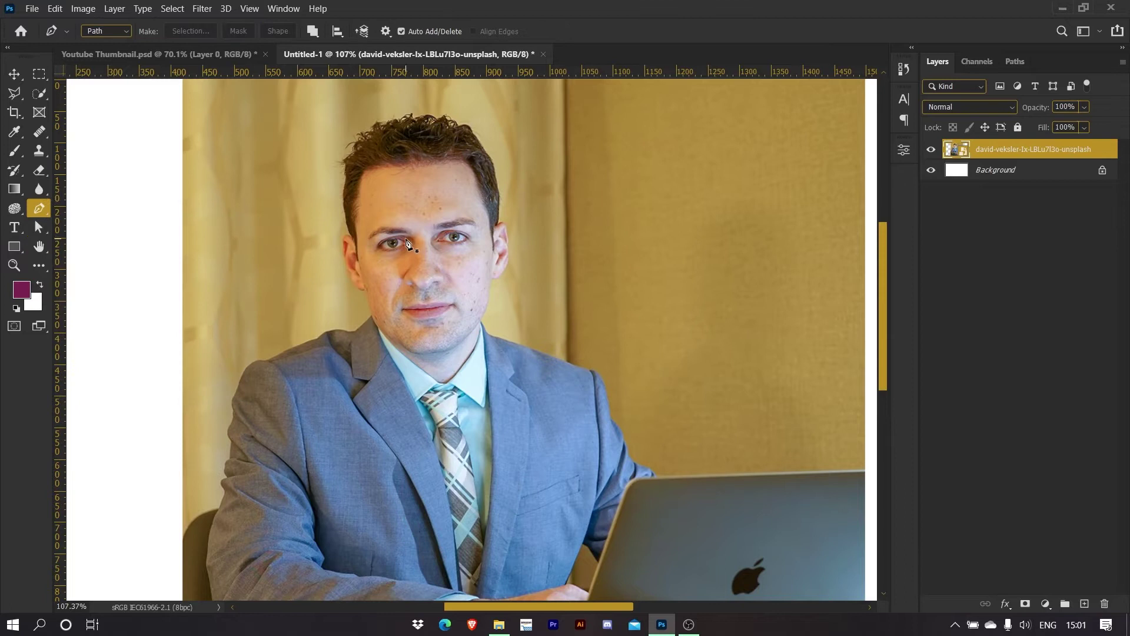
pyautogui.click(39, 93)
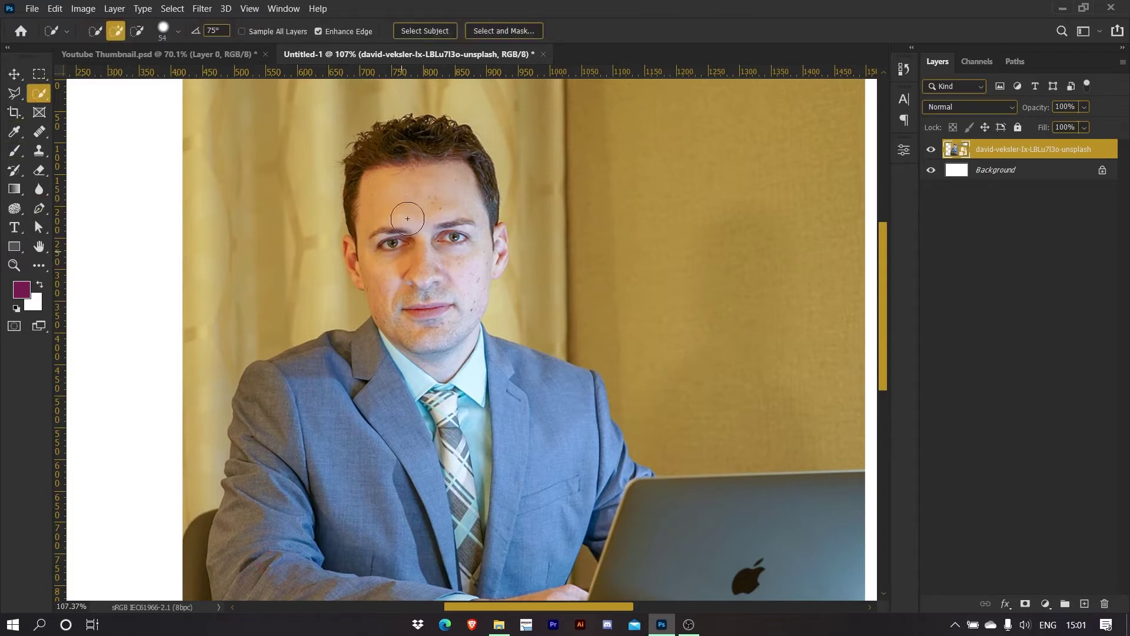
pyautogui.scroll(1, 443, 247)
pyautogui.scroll(2, 443, 248)
pyautogui.moveTo(424, 141)
pyautogui.mouseDown()
pyautogui.moveTo(382, 144)
pyautogui.moveTo(373, 185)
pyautogui.moveTo(434, 311)
pyautogui.moveTo(434, 371)
pyautogui.moveTo(439, 297)
pyautogui.moveTo(417, 344)
pyautogui.moveTo(445, 270)
pyautogui.moveTo(439, 218)
pyautogui.moveTo(285, 290)
pyautogui.moveTo(237, 508)
pyautogui.moveTo(285, 421)
pyautogui.mouseUp()
pyautogui.scroll(-2, 430, 277)
pyautogui.moveTo(294, 470); pyautogui.dragTo(571, 481)
pyautogui.moveTo(572, 481); pyautogui.dragTo(462, 420)
pyautogui.moveTo(462, 421)
pyautogui.mouseDown()
pyautogui.moveTo(482, 456)
pyautogui.moveTo(566, 494)
pyautogui.moveTo(654, 498)
pyautogui.moveTo(706, 483)
pyautogui.moveTo(626, 557)
pyautogui.mouseUp()
pyautogui.moveTo(511, 517); pyautogui.dragTo(438, 337)
pyautogui.moveTo(570, 367)
pyautogui.mouseDown()
pyautogui.moveTo(413, 329)
pyautogui.moveTo(497, 345)
pyautogui.mouseUp()
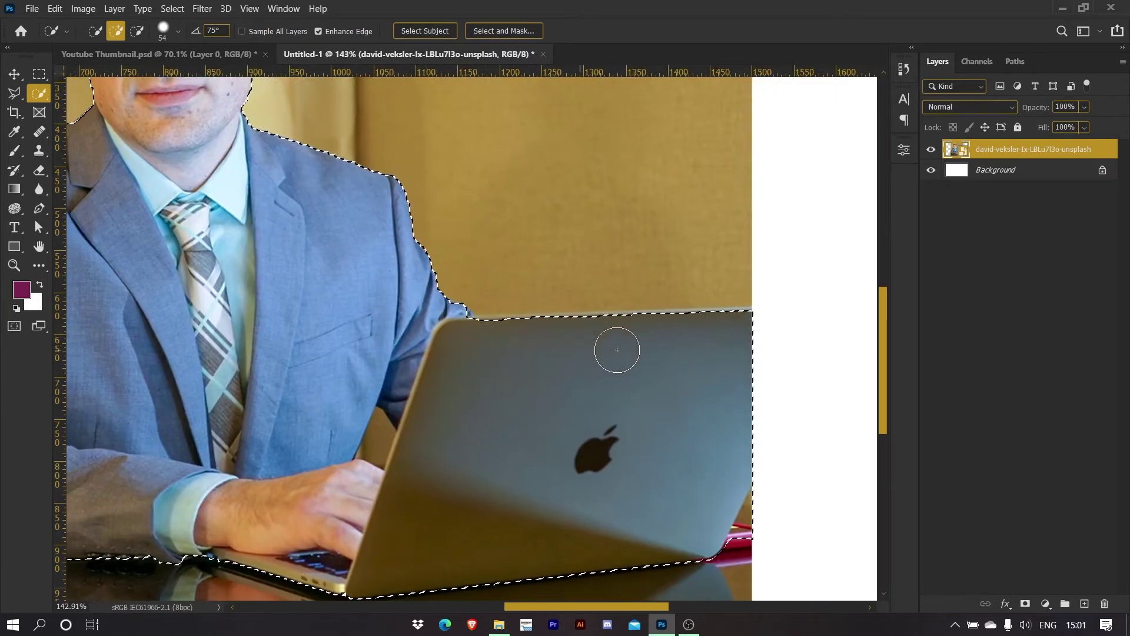
# Undo the part of the quick selection that covers the laptop
pyautogui.click(442, 33)
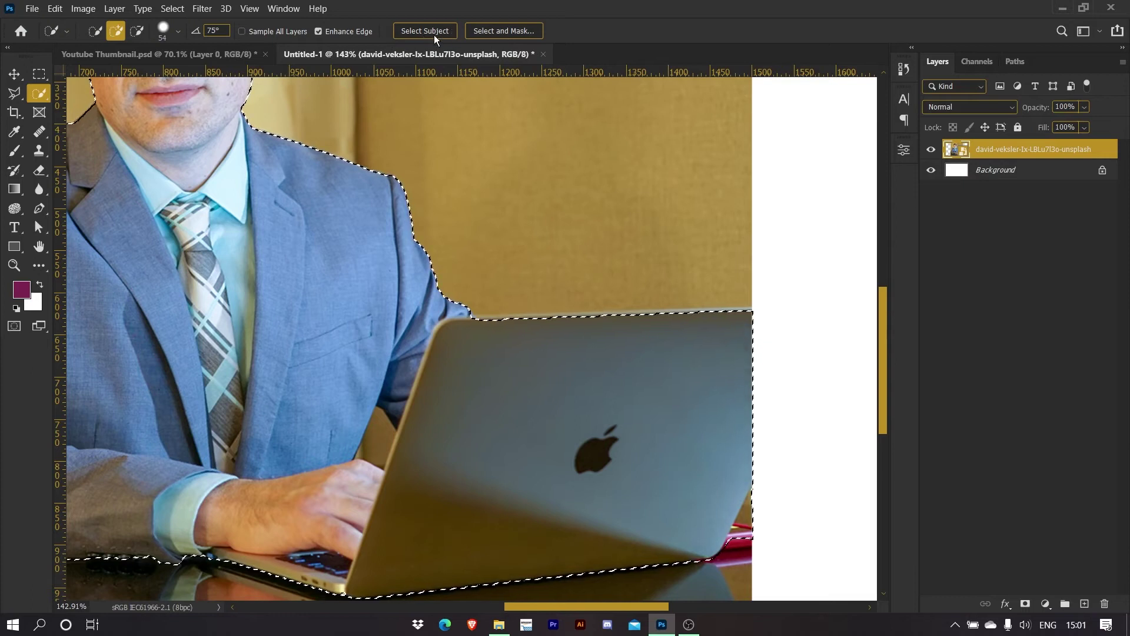
pyautogui.click(553, 251)
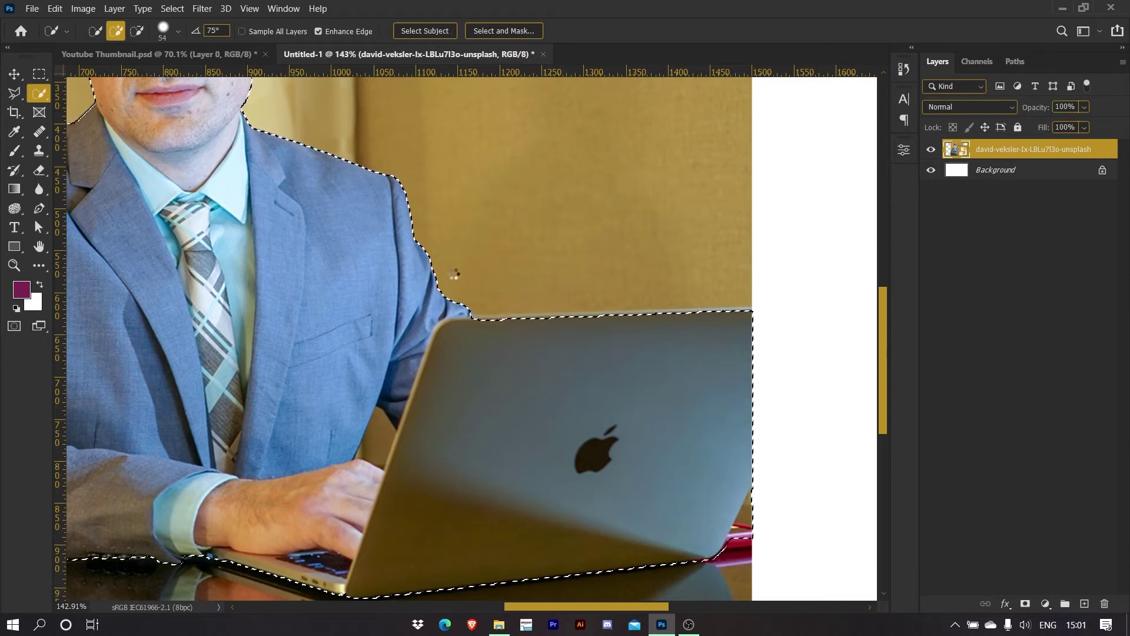
pyautogui.scroll(-2, 518, 267)
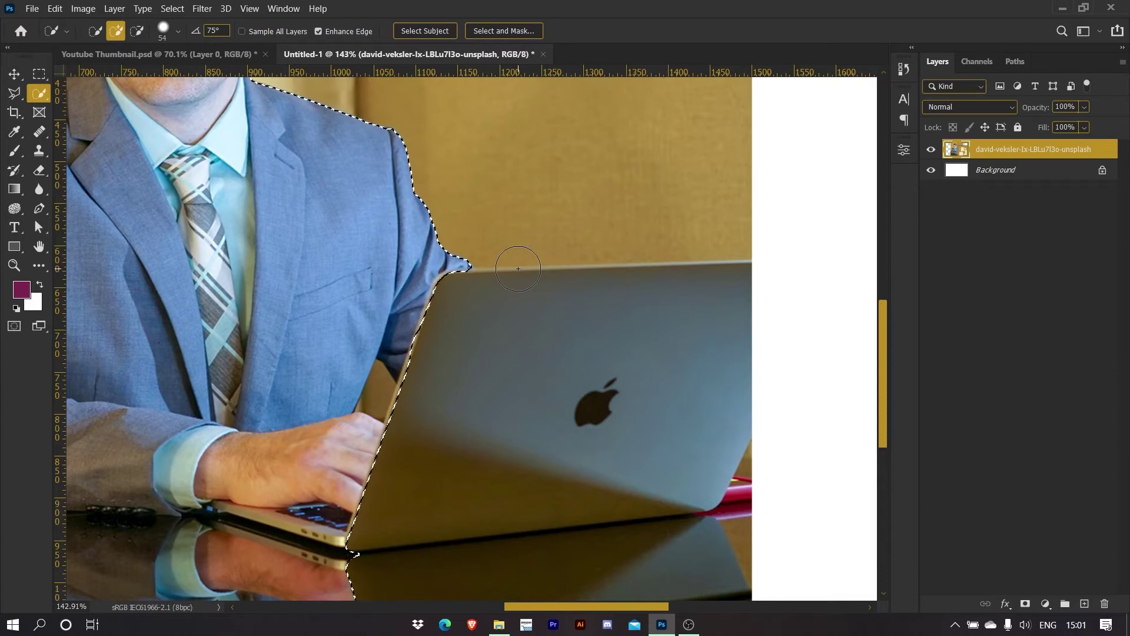
pyautogui.scroll(-6, 518, 268)
pyautogui.moveTo(513, 269); pyautogui.dragTo(521, 455)
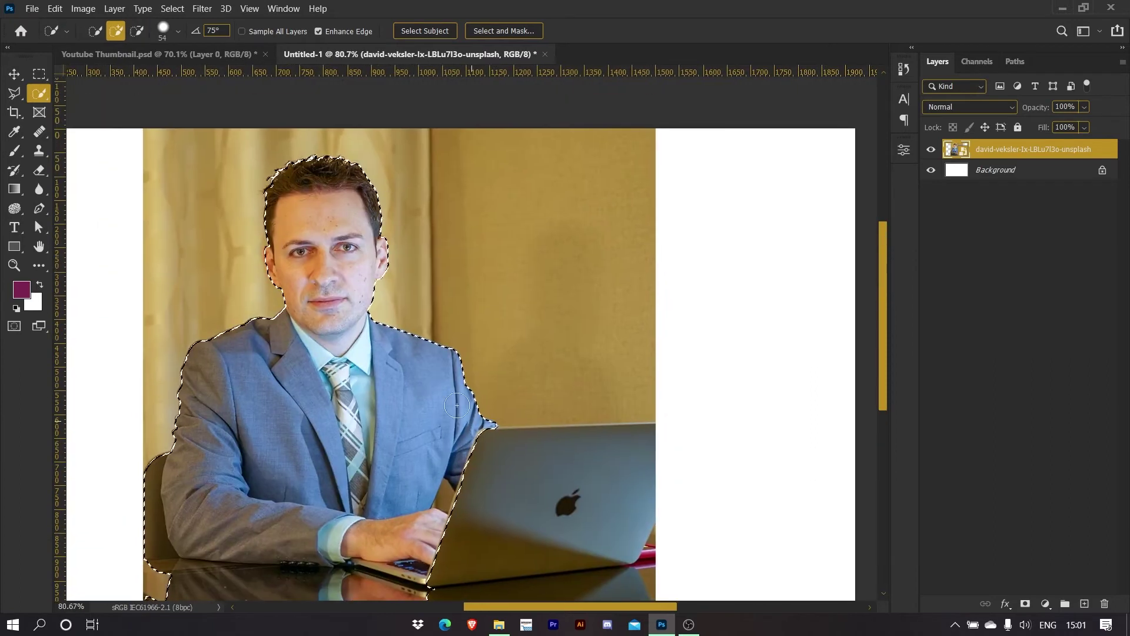
pyautogui.moveTo(475, 410); pyautogui.dragTo(466, 361)
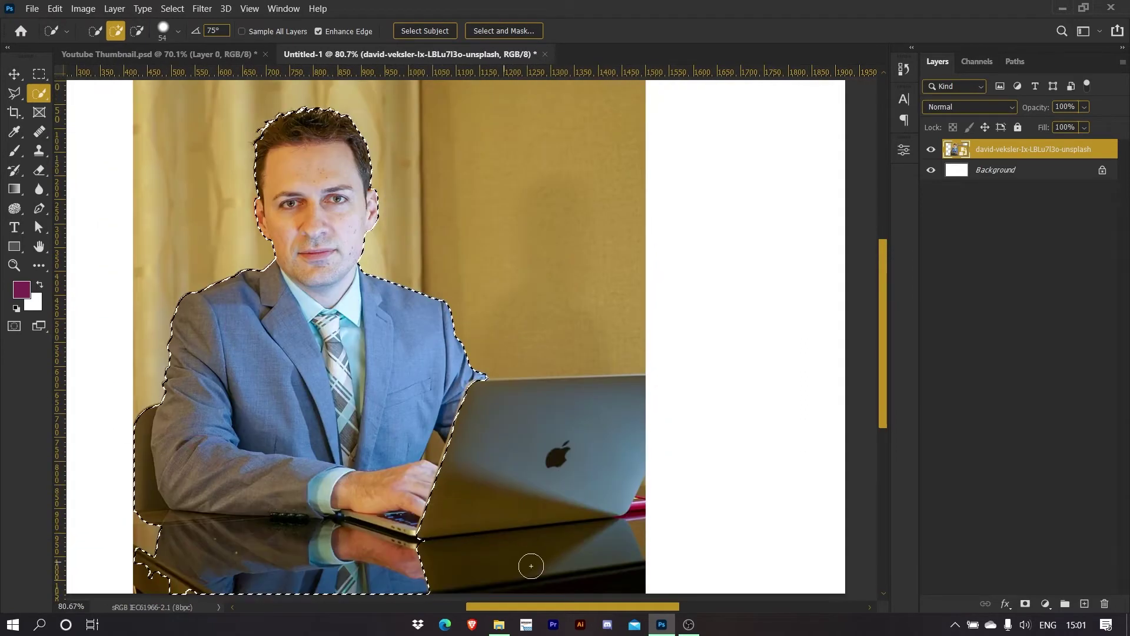
# Add the laptop to the man's selection with the Quick Selection tool
pyautogui.rightClick(39, 93)
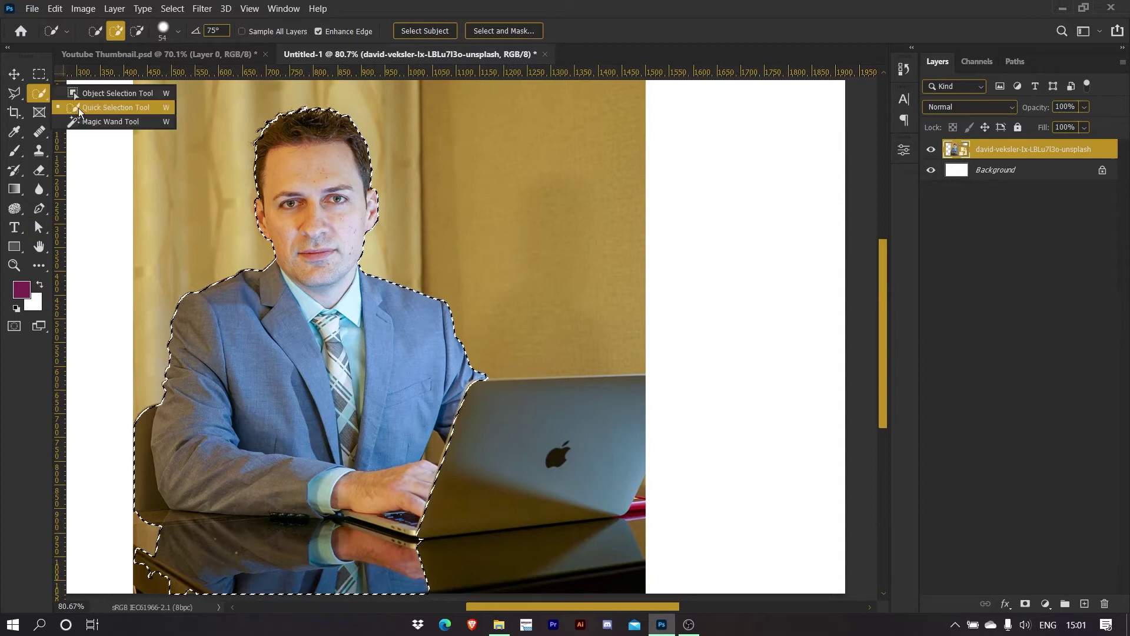
pyautogui.click(93, 111)
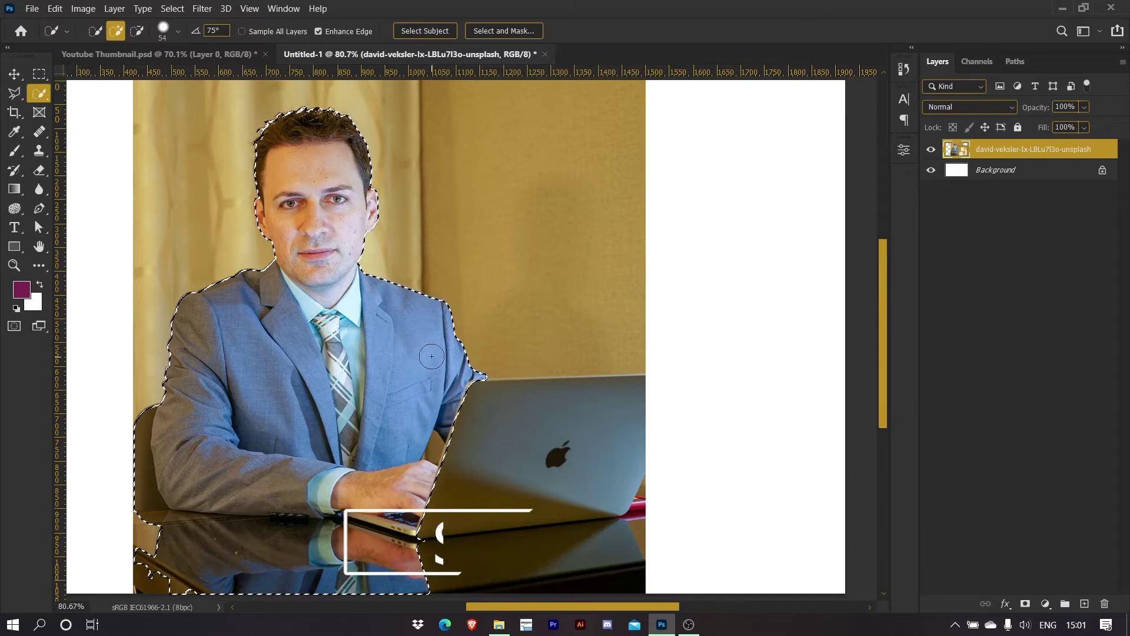
pyautogui.moveTo(465, 400); pyautogui.dragTo(486, 413)
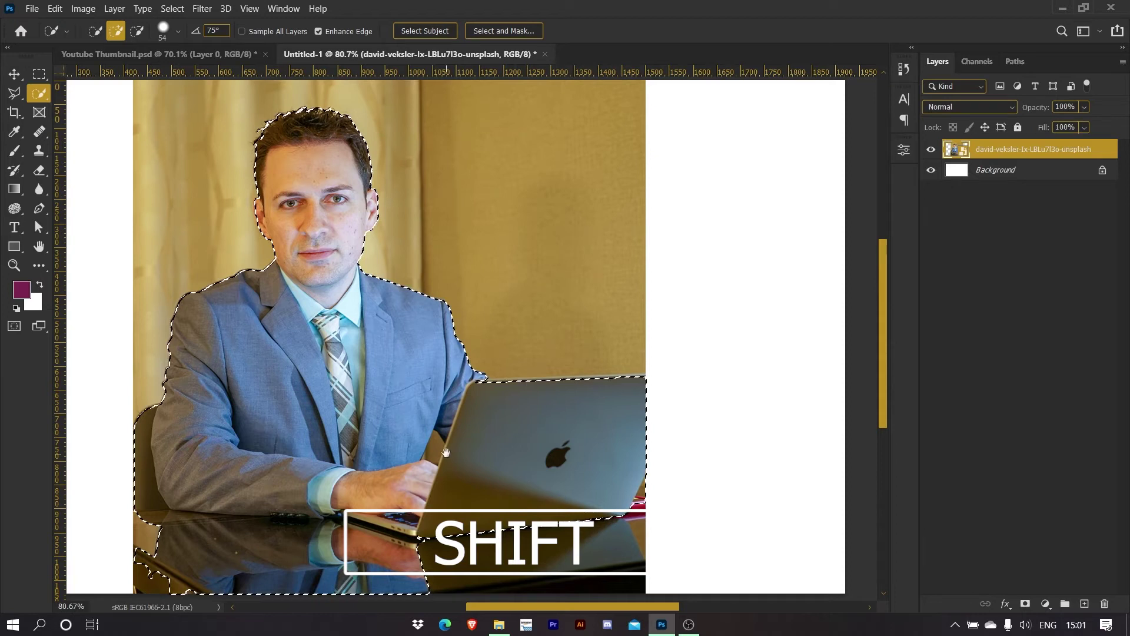
pyautogui.moveTo(446, 453); pyautogui.dragTo(459, 397)
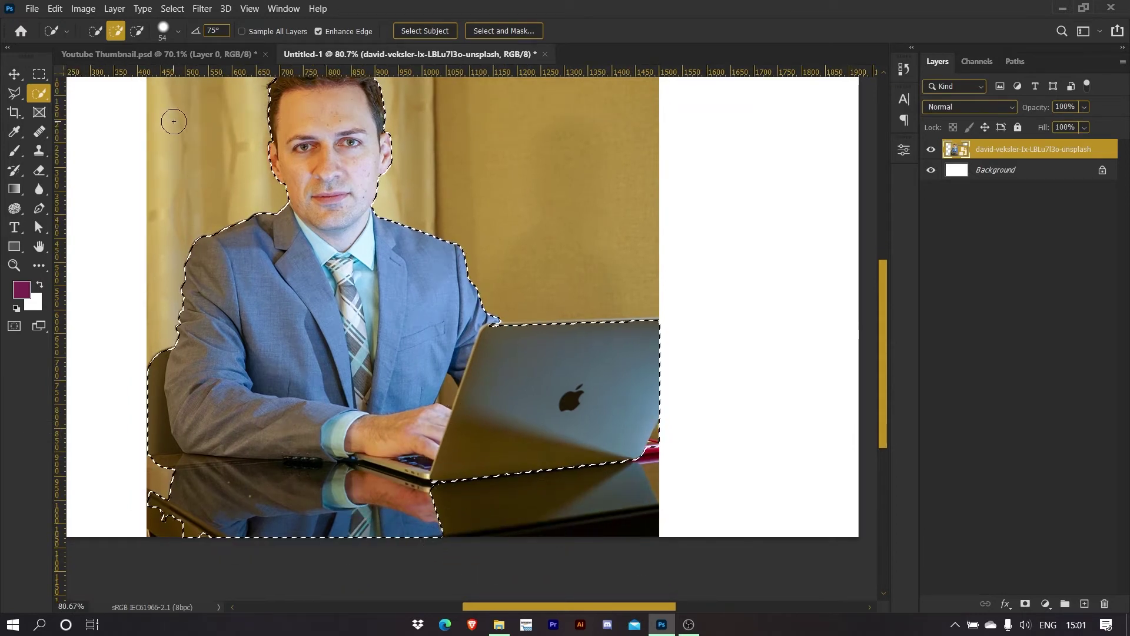
# Subtract the table reflection and the chair from the selection
pyautogui.press('alt')
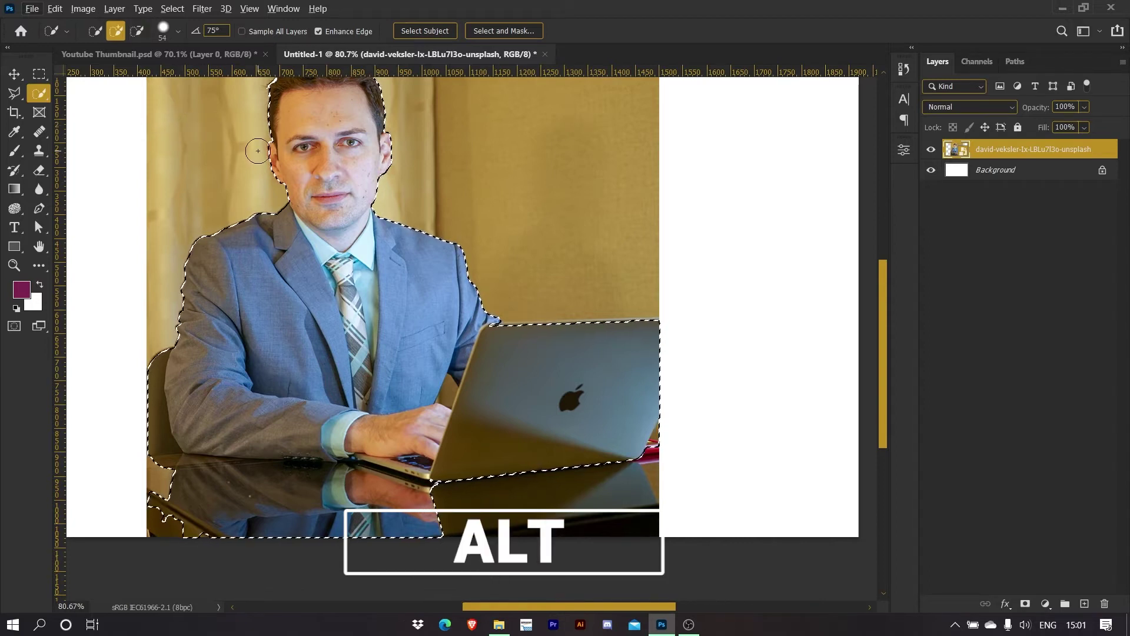
pyautogui.click(136, 31)
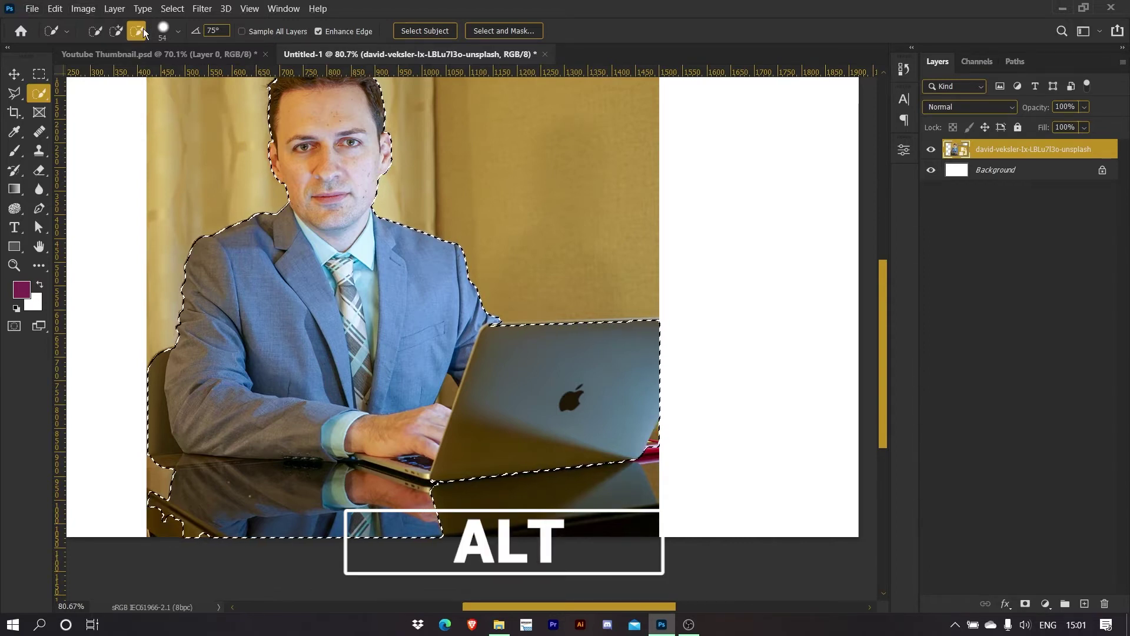
pyautogui.moveTo(413, 516)
pyautogui.mouseDown()
pyautogui.moveTo(383, 521)
pyautogui.moveTo(175, 480)
pyautogui.moveTo(183, 432)
pyautogui.mouseUp()
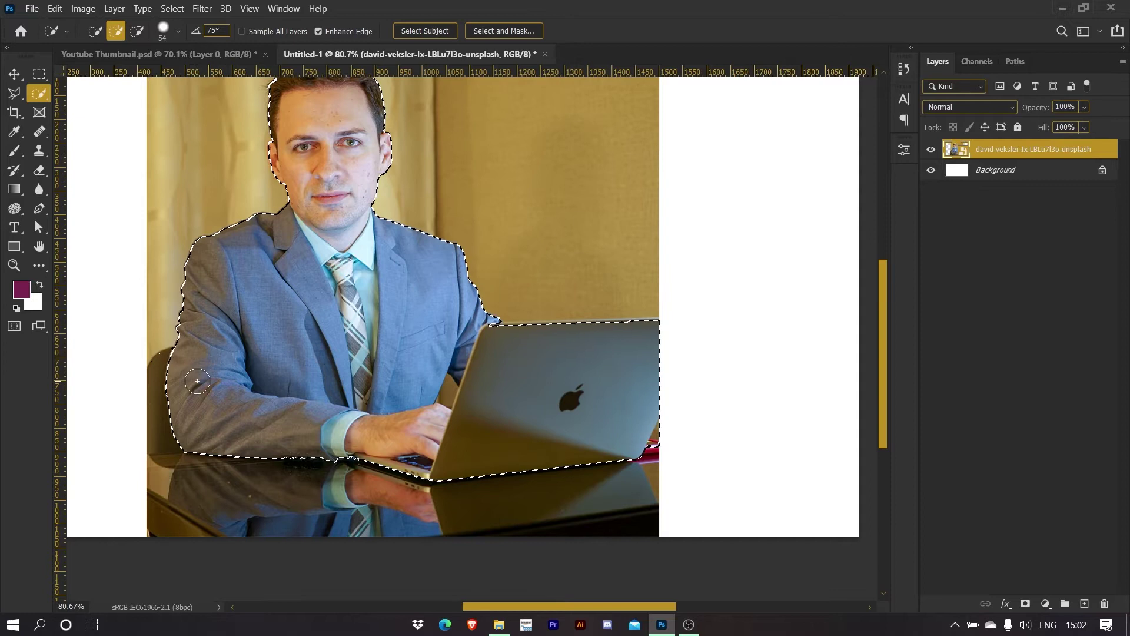
# Add the chair beside the man's sleeve back to the selection
pyautogui.scroll(3, 214, 362)
pyautogui.scroll(2, 182, 403)
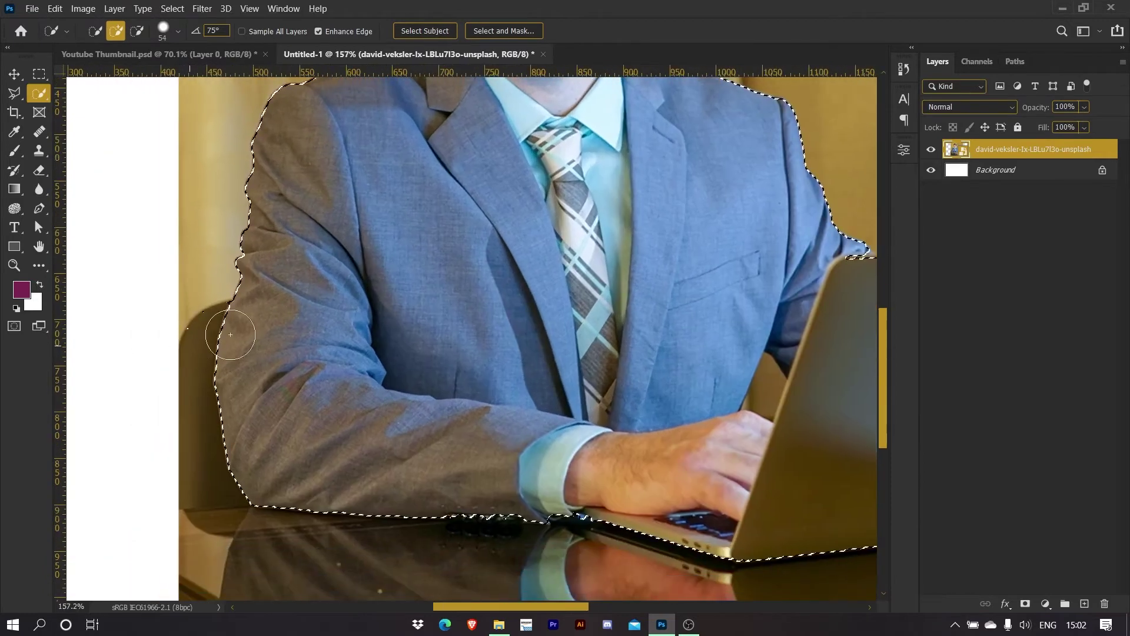
pyautogui.moveTo(238, 337)
pyautogui.mouseDown()
pyautogui.moveTo(216, 350)
pyautogui.moveTo(187, 428)
pyautogui.moveTo(197, 459)
pyautogui.moveTo(218, 445)
pyautogui.mouseUp()
pyautogui.scroll(-1, 365, 436)
pyautogui.scroll(-6, 369, 420)
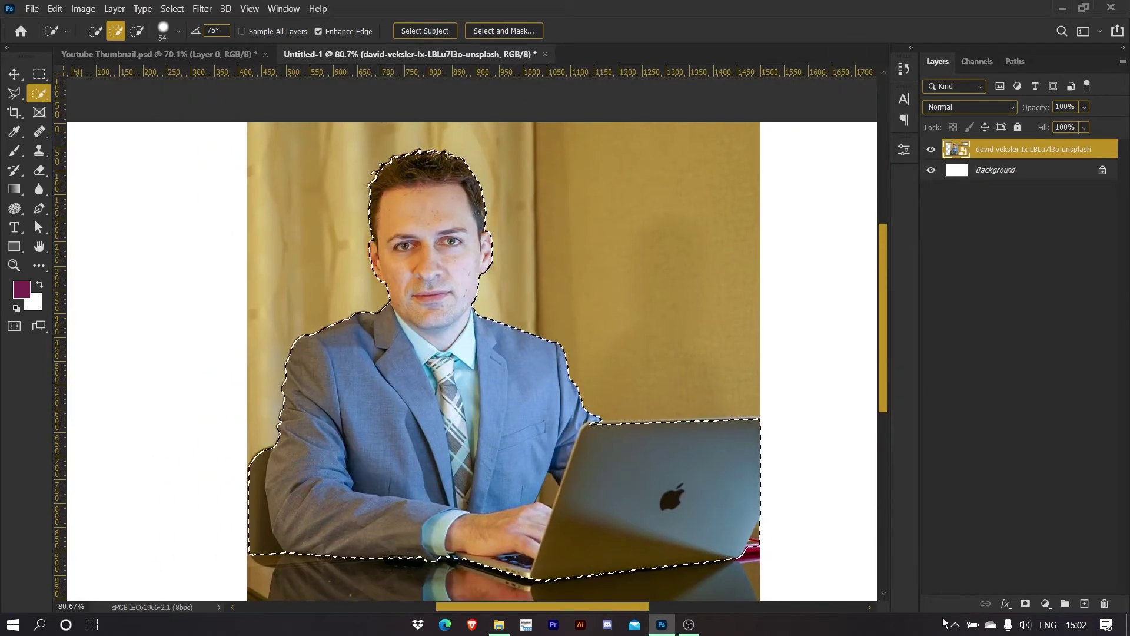
# Add a layer mask to the photo layer from the selection of the man, chair and laptop
pyautogui.scroll(4, 801, 546)
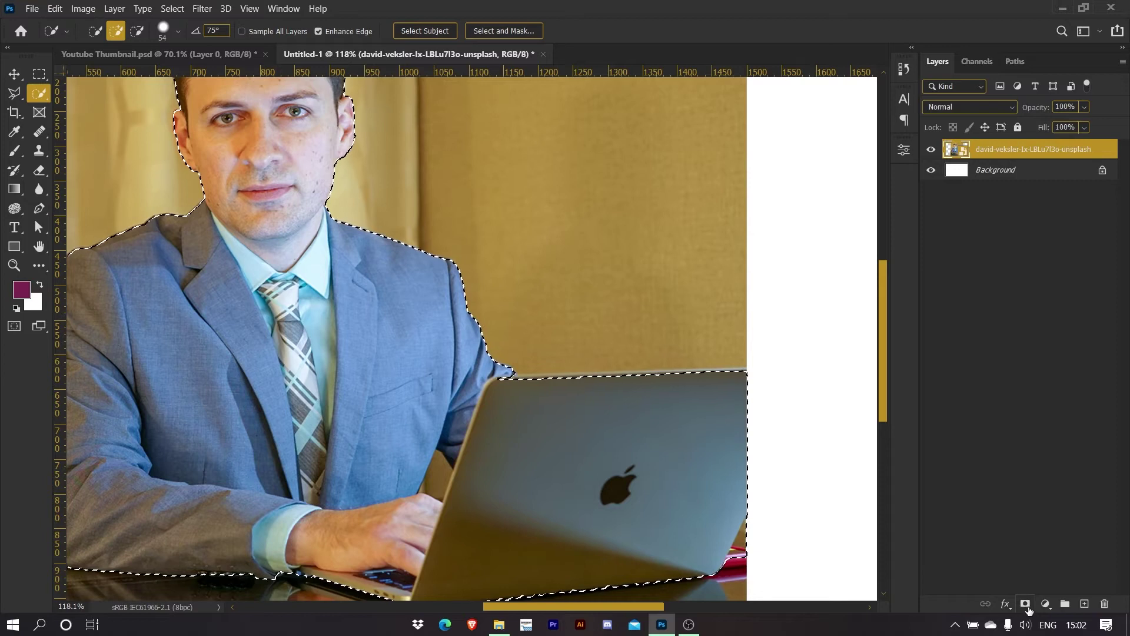
pyautogui.click(1026, 607)
pyautogui.scroll(-5, 370, 370)
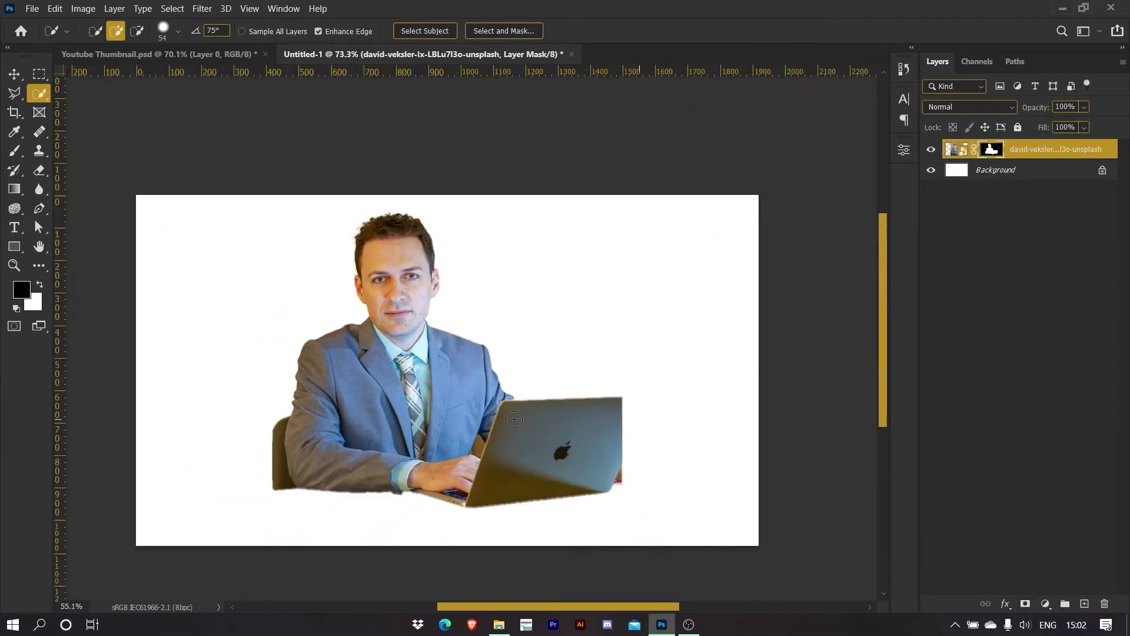
# Move the cut-out man and laptop to the lower-right part of the canvas, against its bottom edge
pyautogui.scroll(3, 370, 370)
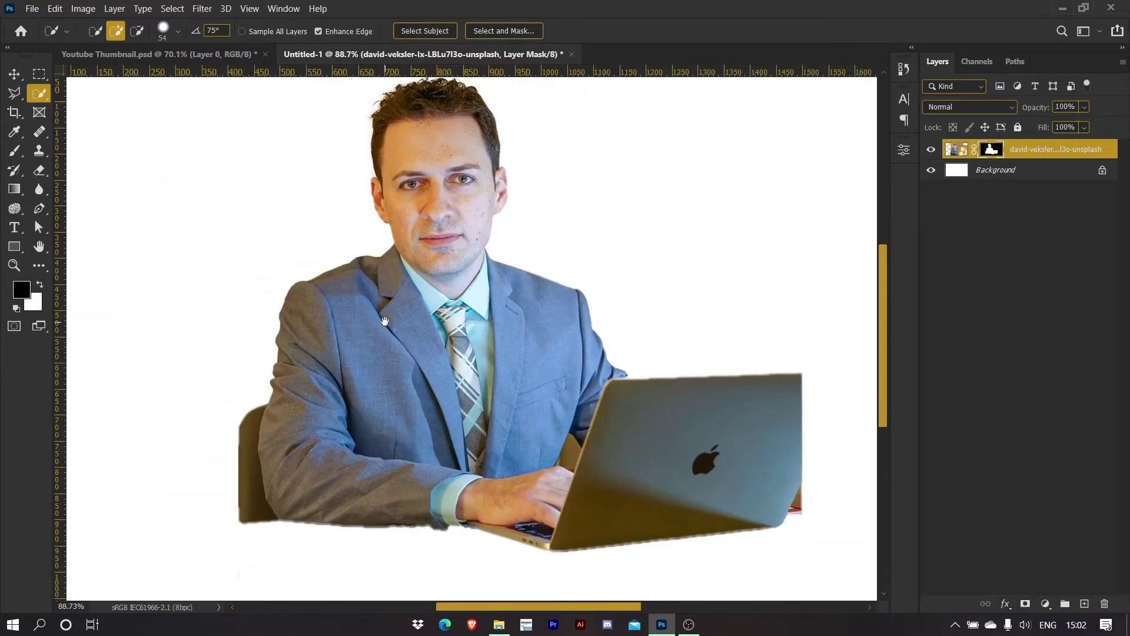
pyautogui.press('v')
pyautogui.scroll(-2, 568, 417)
pyautogui.moveTo(580, 428); pyautogui.dragTo(715, 501)
pyautogui.moveTo(595, 545); pyautogui.dragTo(587, 499)
pyautogui.moveTo(612, 453)
pyautogui.mouseDown()
pyautogui.moveTo(591, 438)
pyautogui.moveTo(617, 457)
pyautogui.mouseUp()
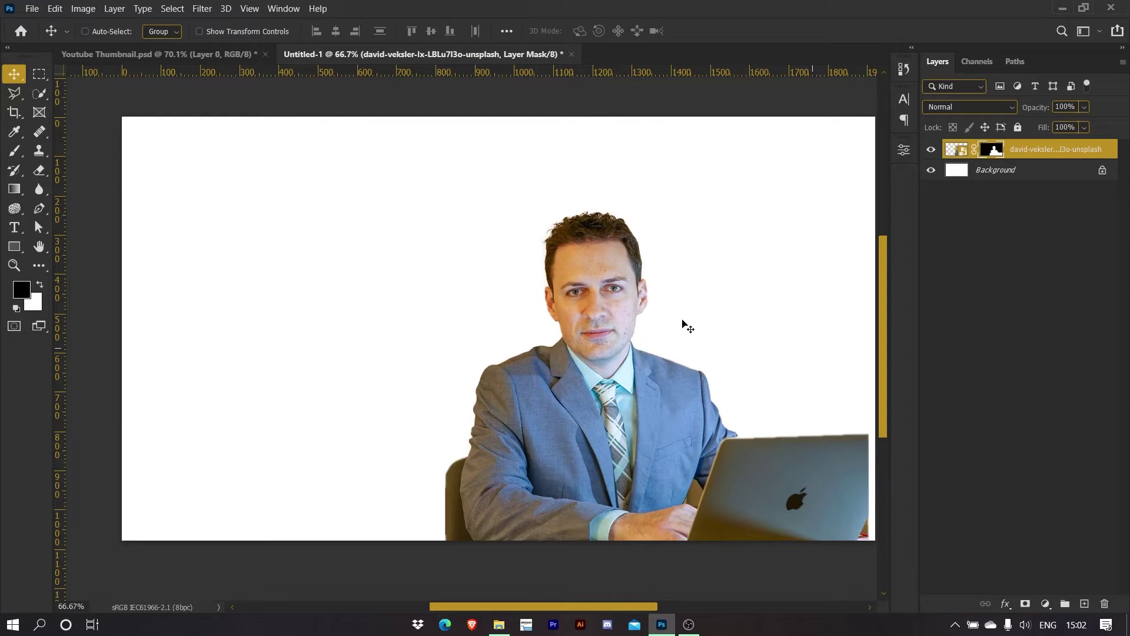
# Add a dark grey #1d1d1d Solid Color fill layer directly above the Background layer
pyautogui.scroll(3, 681, 320)
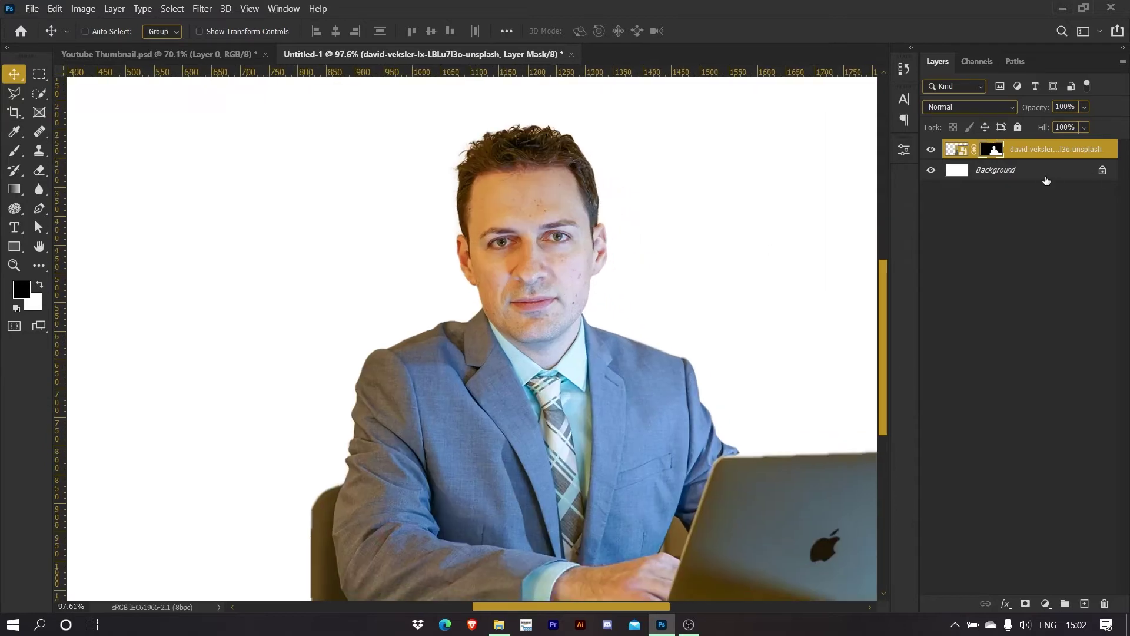
pyautogui.click(1046, 179)
pyautogui.click(1046, 604)
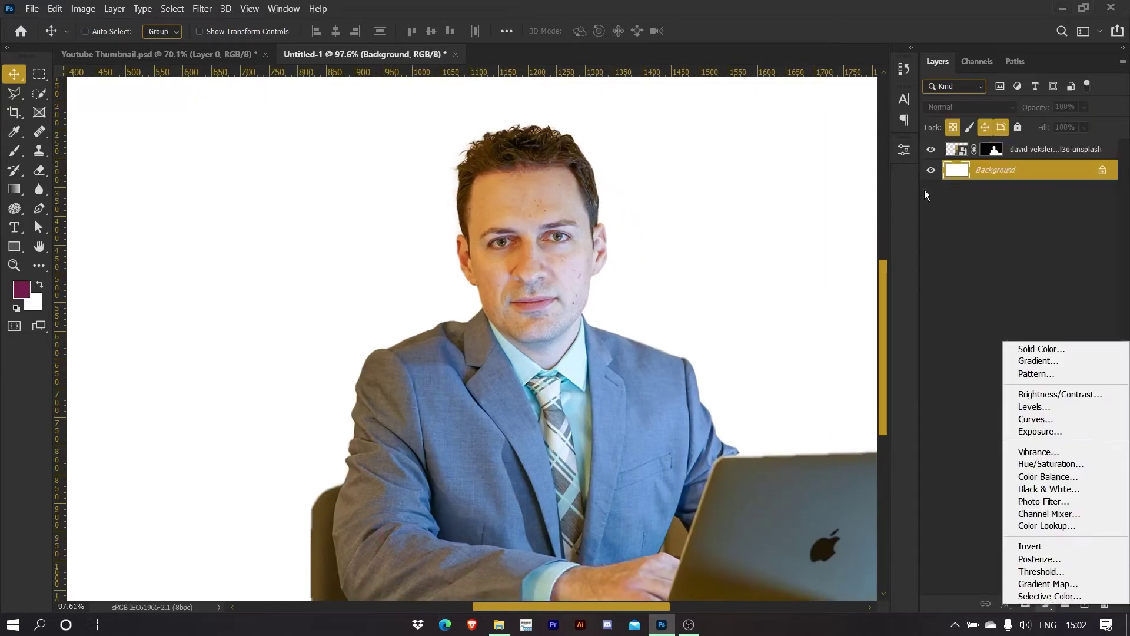
pyautogui.click(1021, 351)
pyautogui.write('474747')
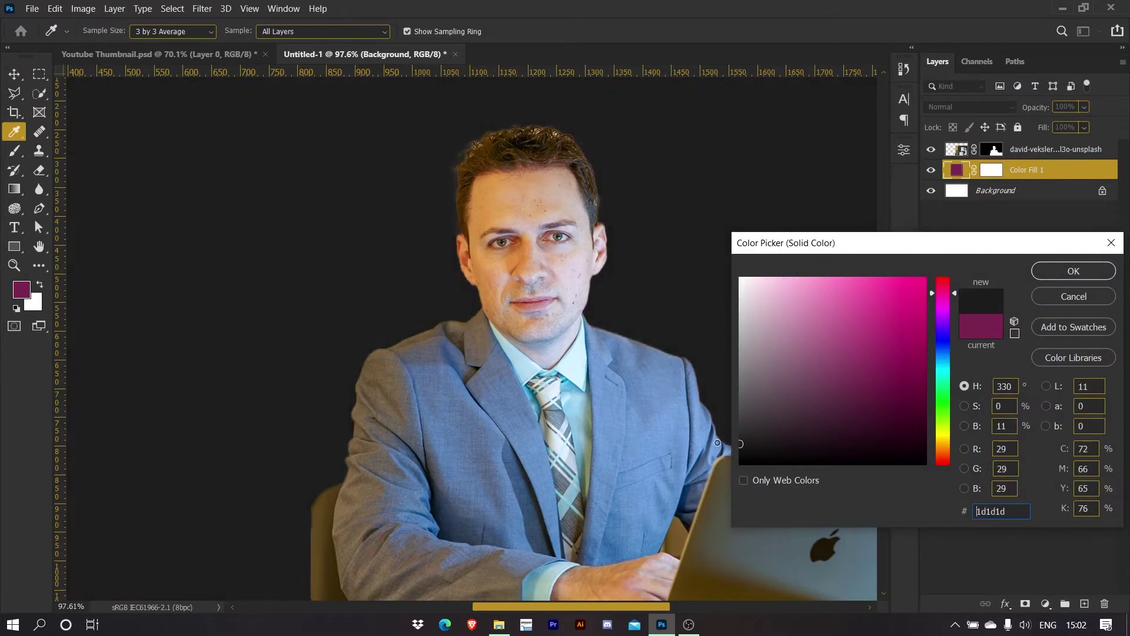
pyautogui.click(1074, 271)
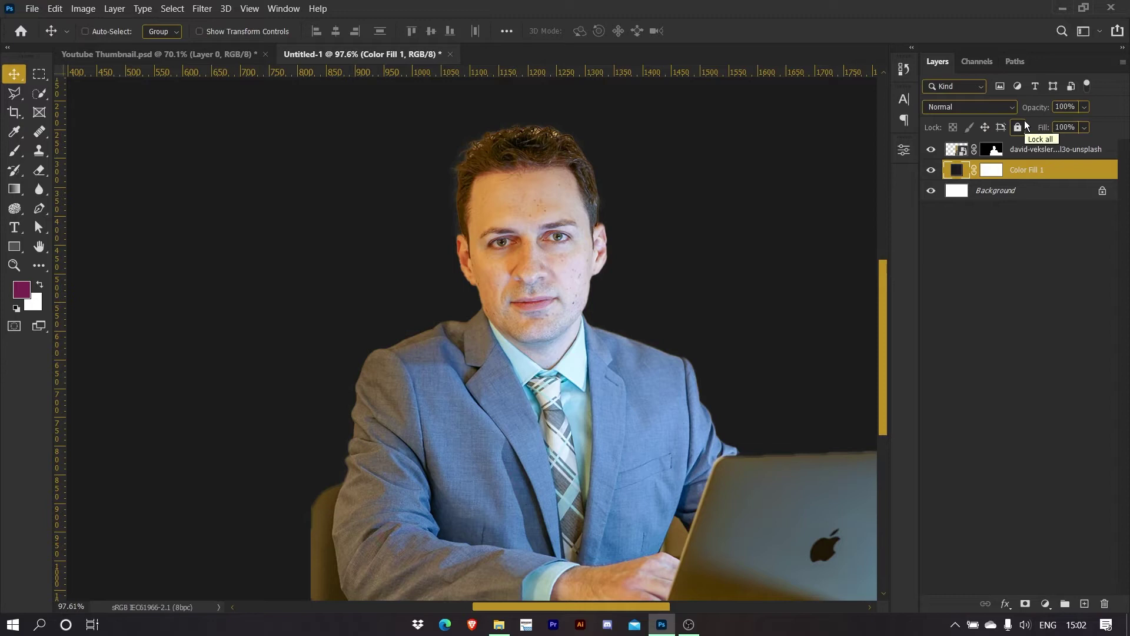
pyautogui.press('b')
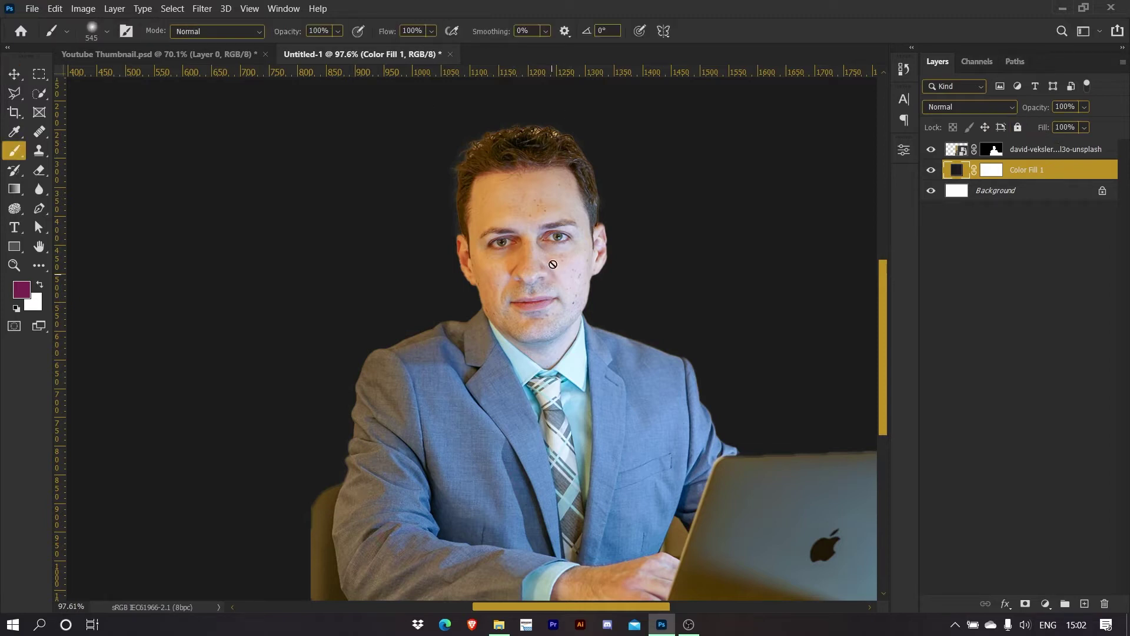
pyautogui.scroll(3, 516, 147)
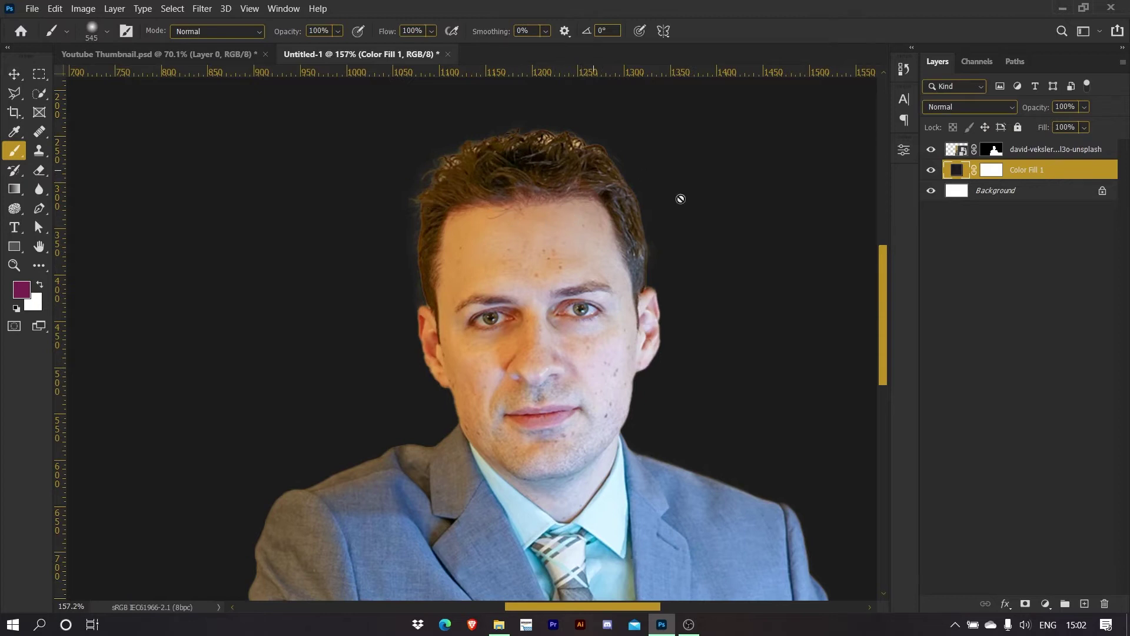
pyautogui.click(1112, 151)
pyautogui.doubleClick(1113, 151)
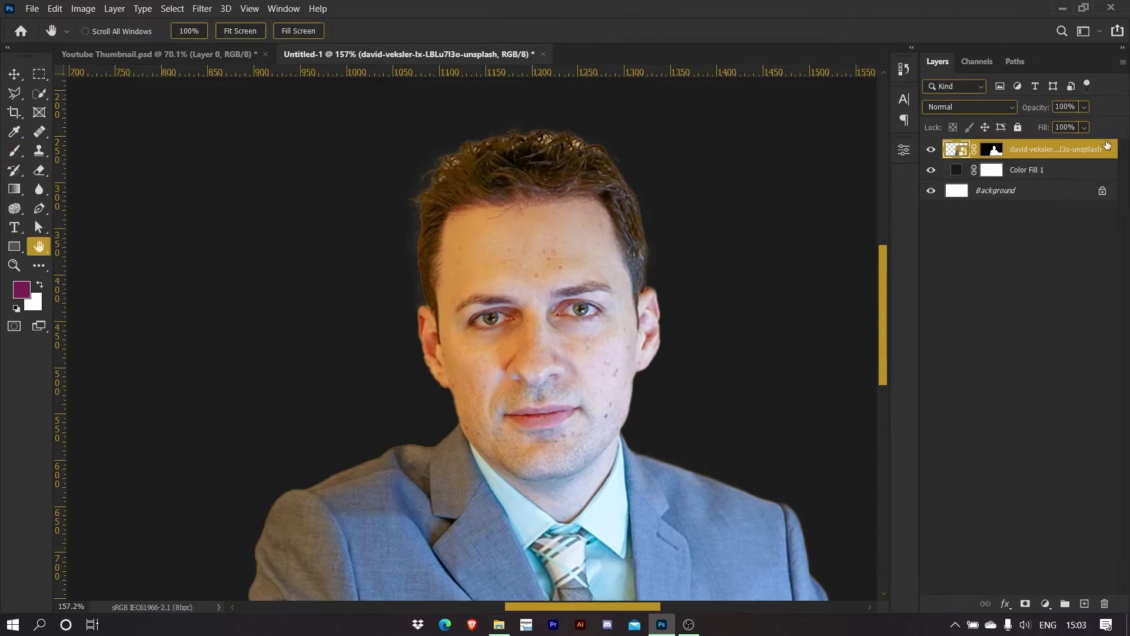
pyautogui.click(582, 368)
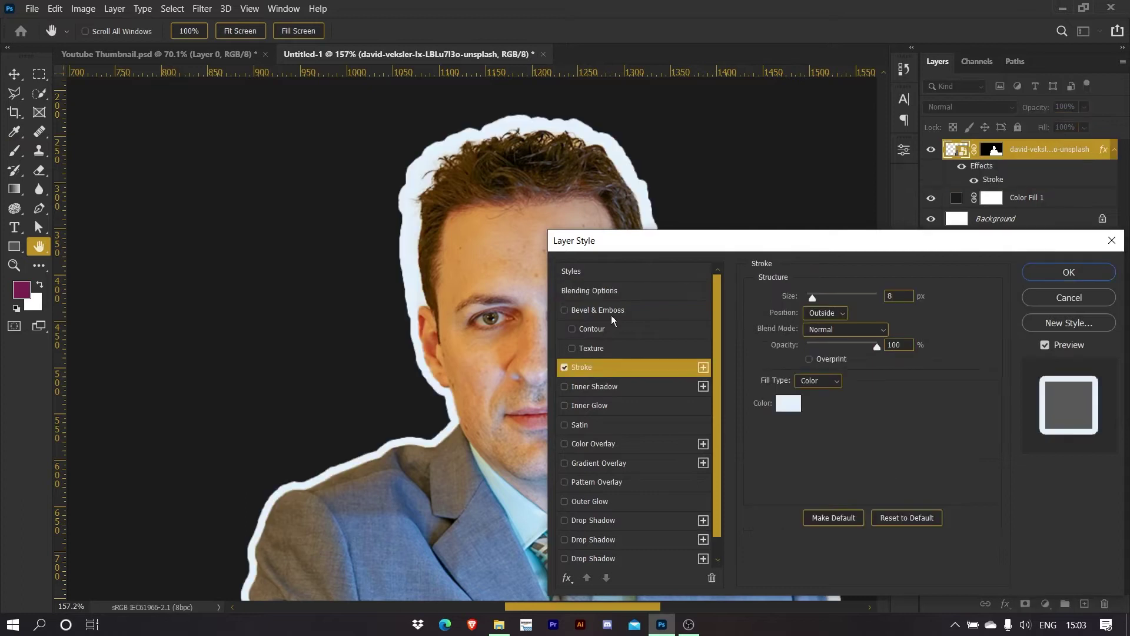
pyautogui.moveTo(648, 241); pyautogui.dragTo(702, 288)
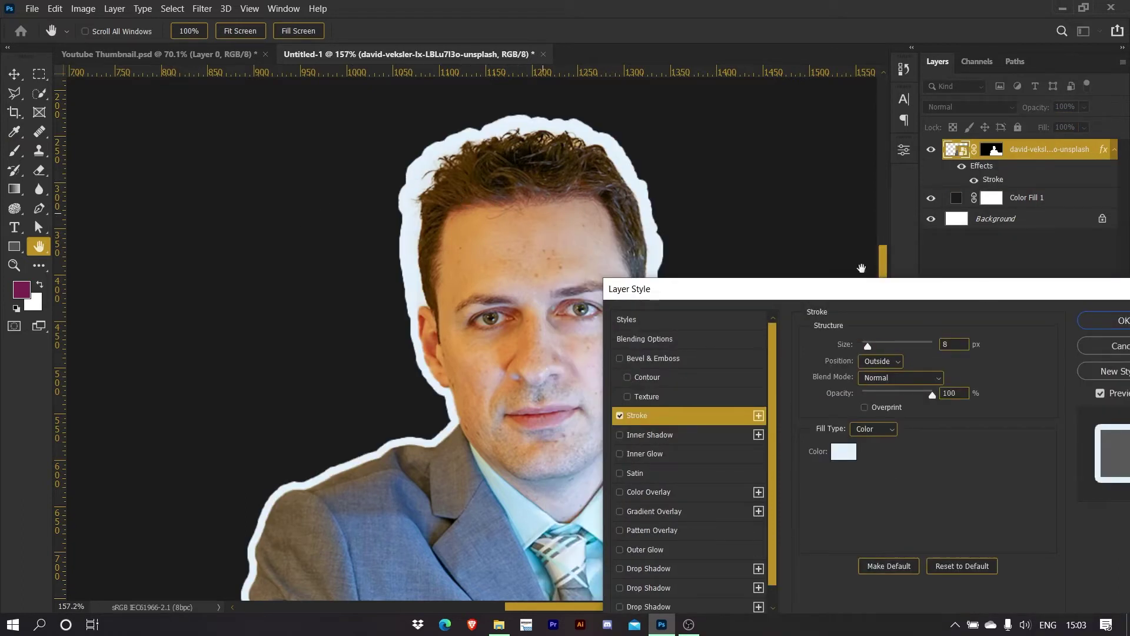
pyautogui.click(1106, 346)
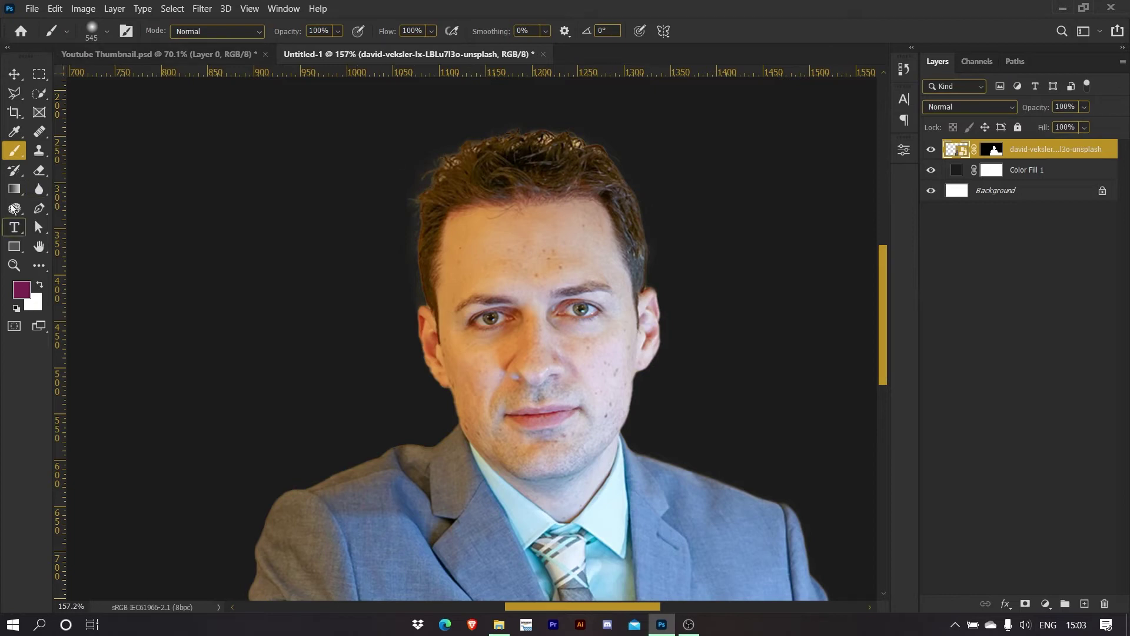
# Choose the Hard Round brush at 24 px and target the photo layer's mask with black as the foreground colour
pyautogui.rightClick(295, 225)
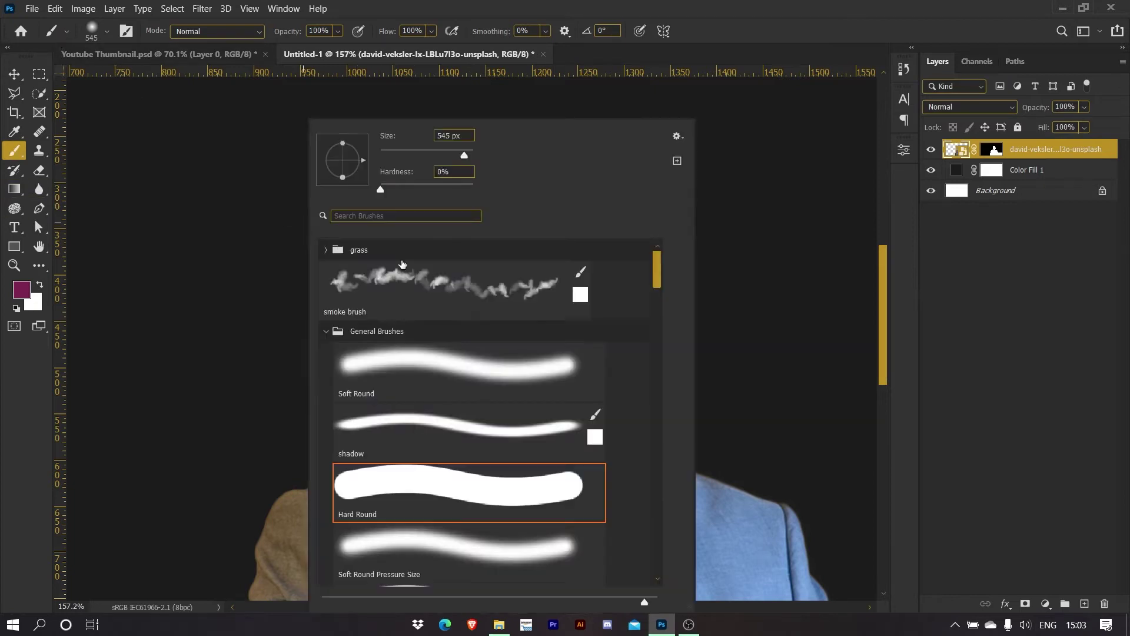
pyautogui.click(440, 496)
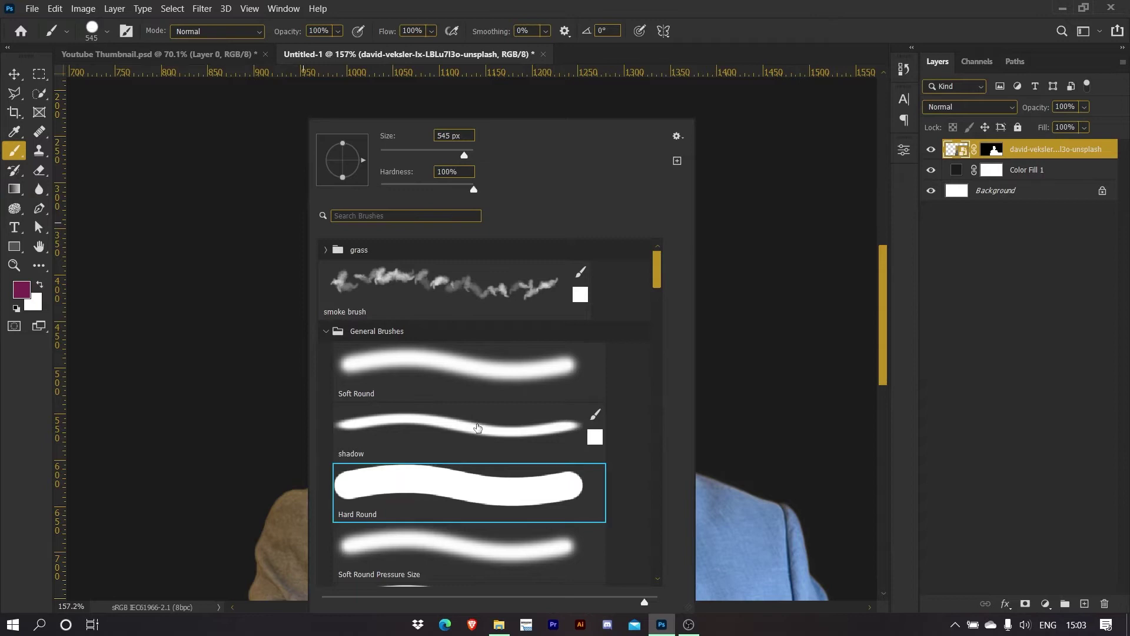
pyautogui.click(789, 182)
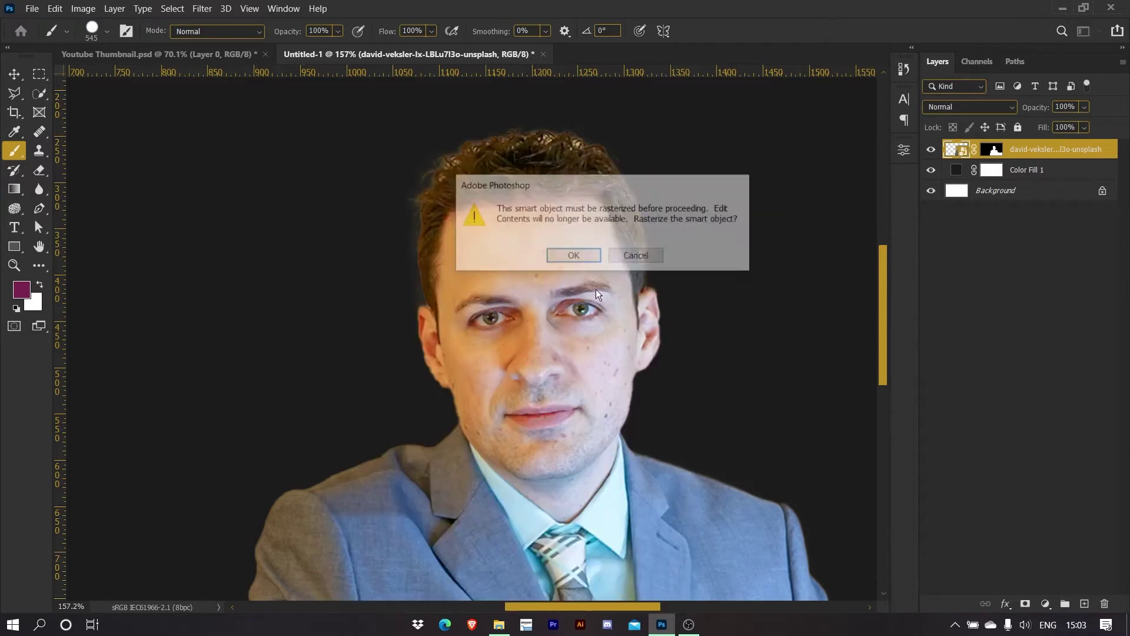
pyautogui.click(637, 257)
pyautogui.click(991, 151)
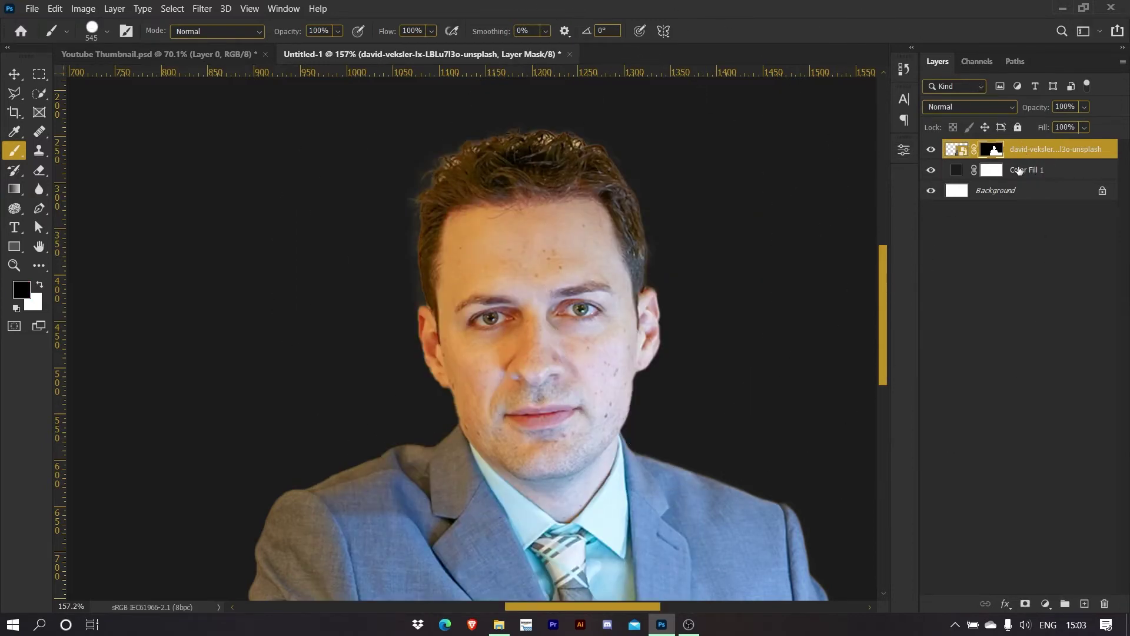
pyautogui.moveTo(477, 282)
pyautogui.mouseDown()
pyautogui.moveTo(187, 282)
pyautogui.moveTo(318, 239)
pyautogui.moveTo(224, 240)
pyautogui.mouseUp()
pyautogui.click(22, 294)
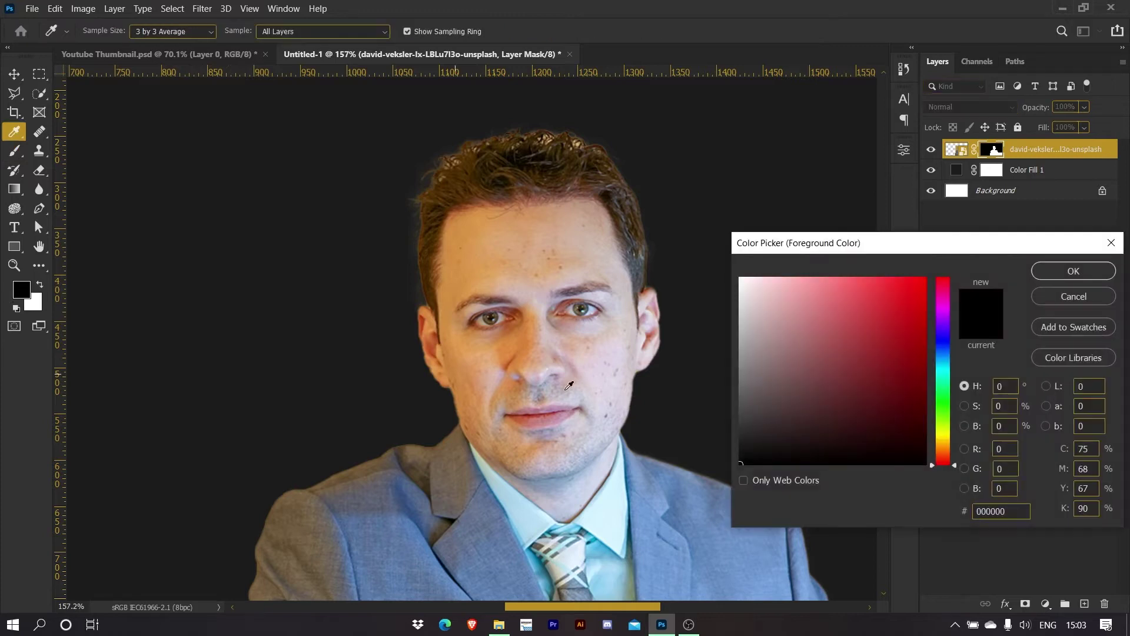
pyautogui.click(1105, 297)
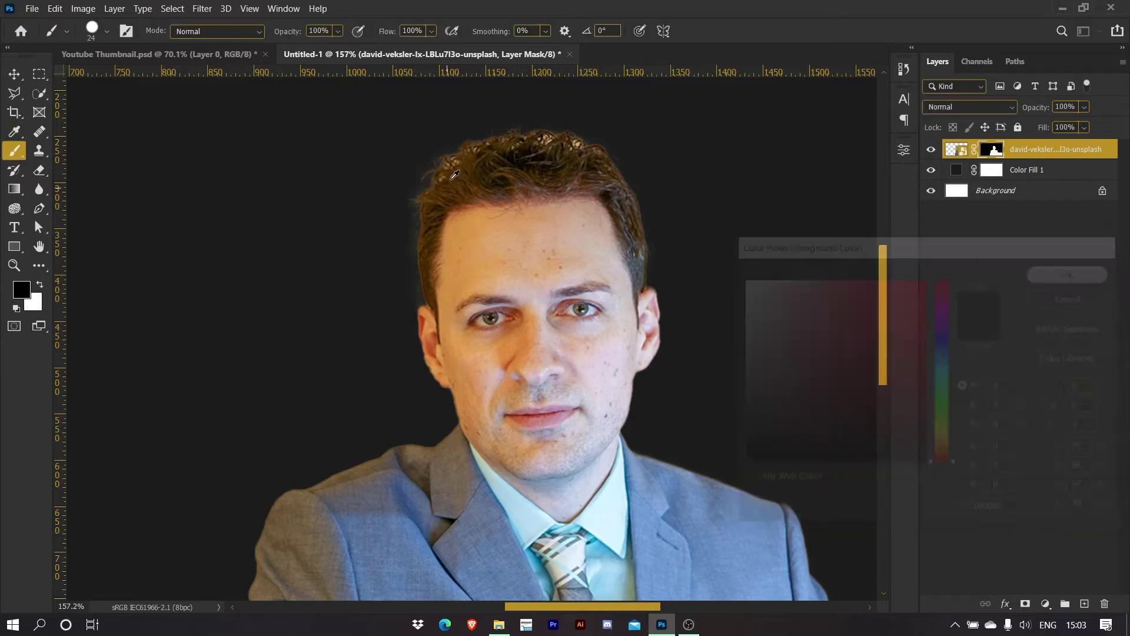
# Paint black on the mask around the outer edge of the man's hair to trim the leftover halo
pyautogui.scroll(5, 504, 346)
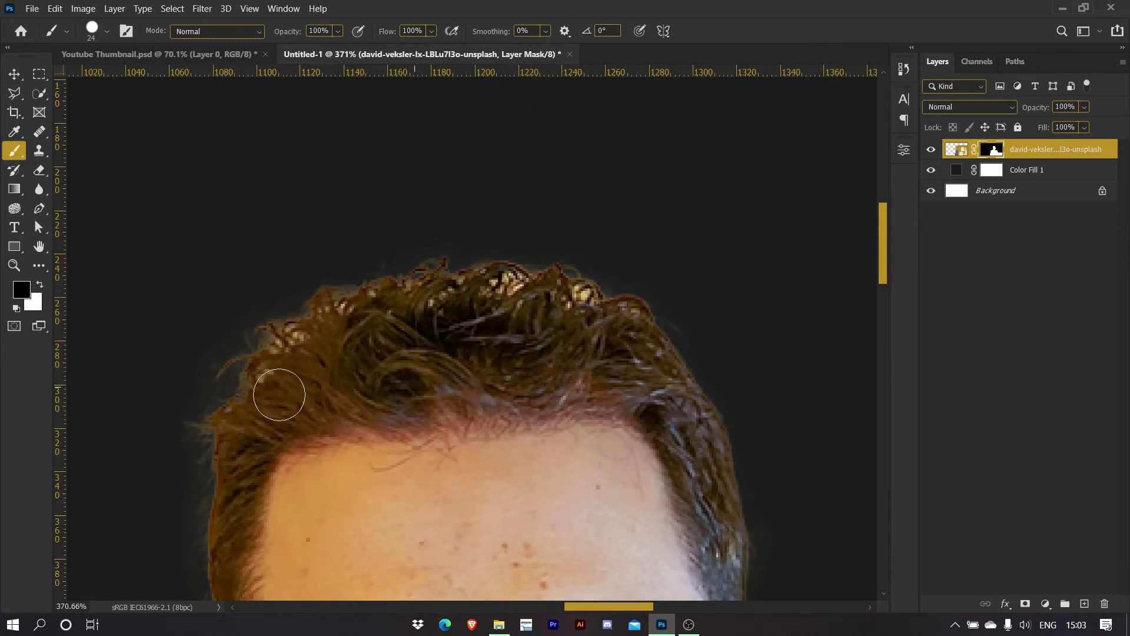
pyautogui.moveTo(237, 336); pyautogui.dragTo(267, 300)
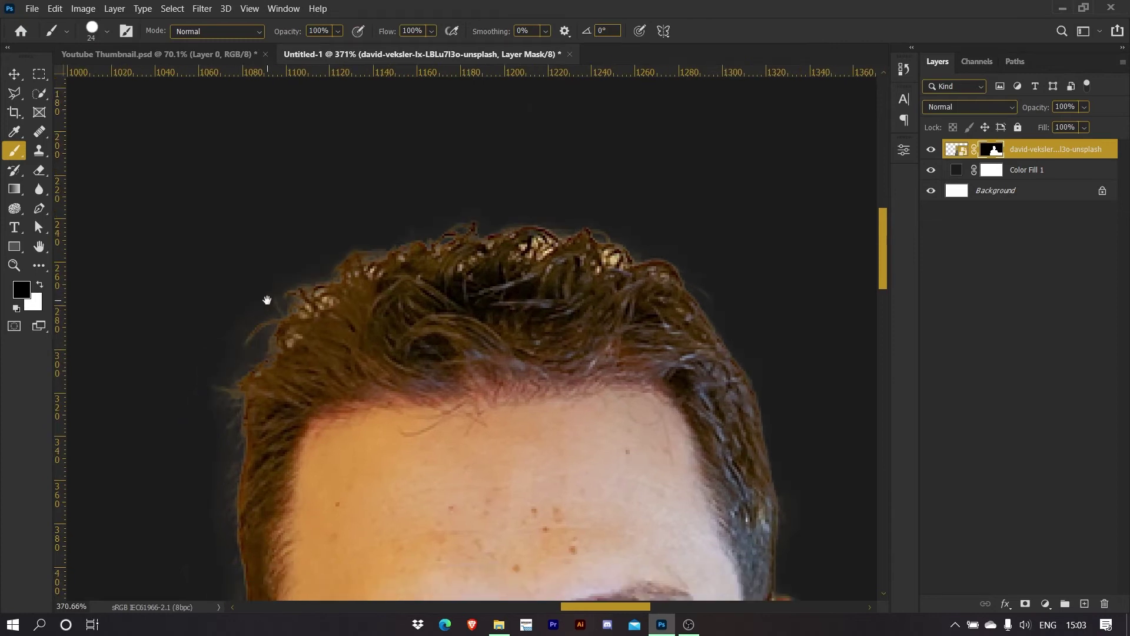
pyautogui.moveTo(214, 450)
pyautogui.mouseDown()
pyautogui.moveTo(232, 374)
pyautogui.moveTo(273, 302)
pyautogui.moveTo(336, 257)
pyautogui.moveTo(416, 236)
pyautogui.moveTo(489, 217)
pyautogui.moveTo(676, 245)
pyautogui.moveTo(757, 308)
pyautogui.mouseUp()
# Shrink the brush to 2 px and mask out a straight line along the laptop's slanted edge near the canvas's lower-right corner
pyautogui.scroll(-6, 602, 424)
pyautogui.scroll(-3, 603, 423)
pyautogui.scroll(2, 609, 415)
pyautogui.moveTo(633, 385); pyautogui.dragTo(250, 139)
pyautogui.scroll(5, 591, 371)
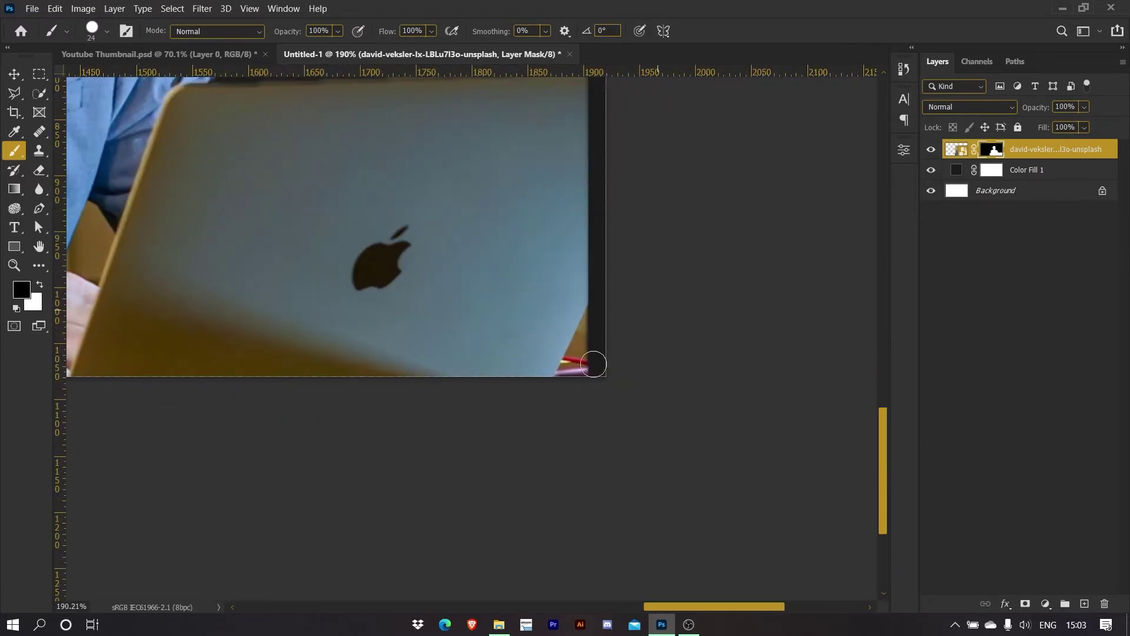
pyautogui.scroll(3, 577, 374)
pyautogui.keyDown('alt'); pyautogui.rightClick(618, 293); pyautogui.keyUp('alt')
pyautogui.scroll(2, 585, 327)
pyautogui.keyDown('alt'); pyautogui.rightClick(591, 298); pyautogui.keyUp('alt')
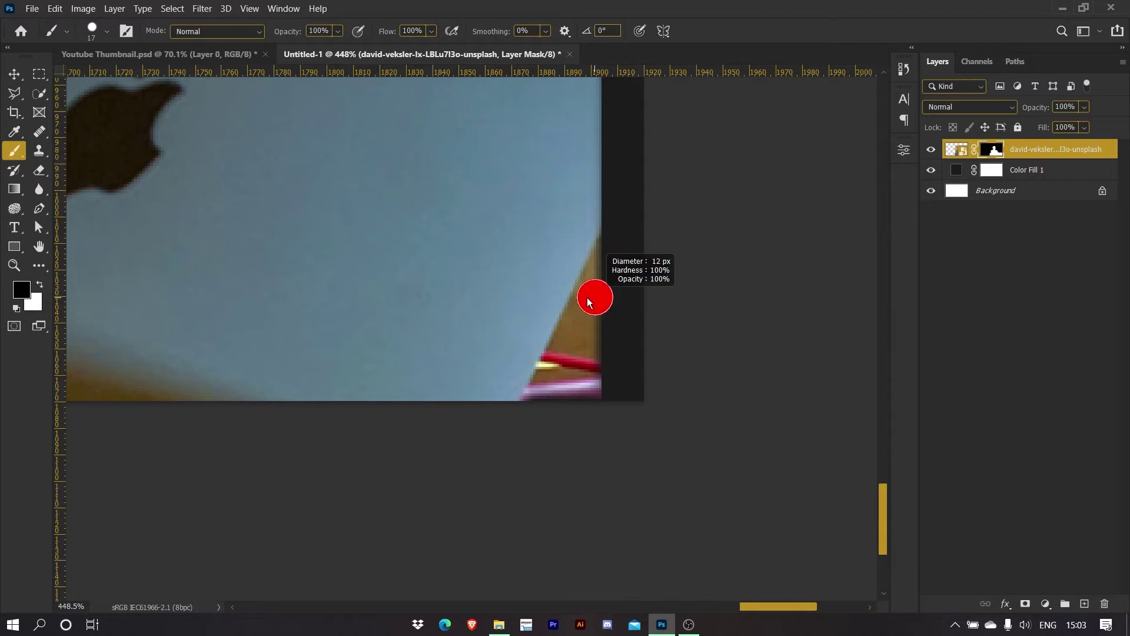
pyautogui.keyDown('alt'); pyautogui.rightClick(577, 294); pyautogui.keyUp('alt')
pyautogui.scroll(3, 603, 267)
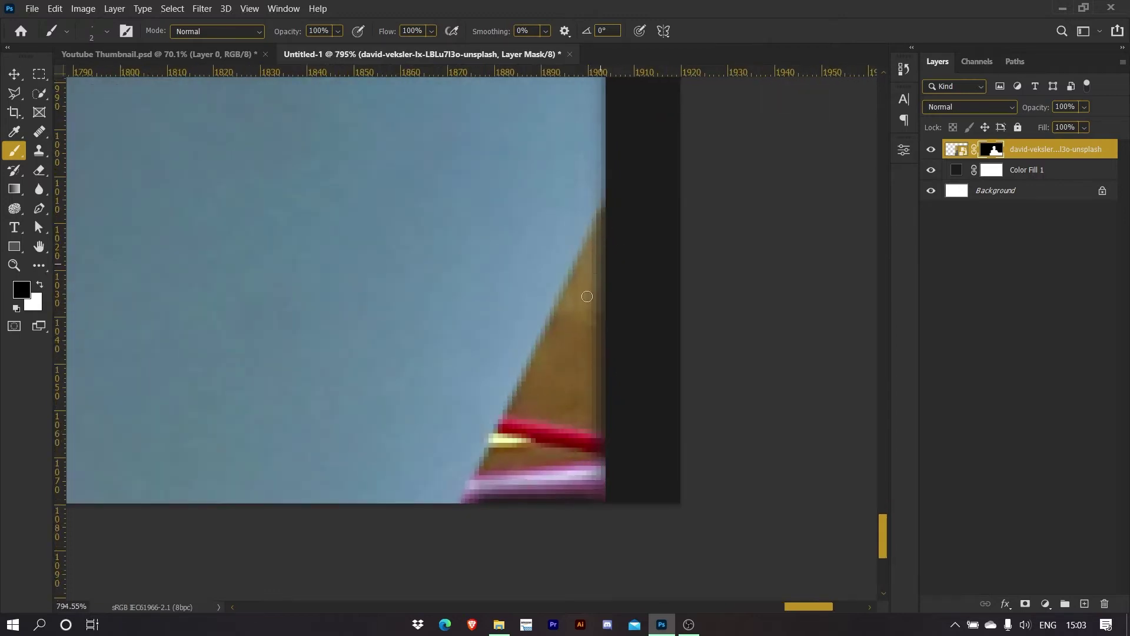
pyautogui.keyDown('shift'); pyautogui.click(465, 507); pyautogui.keyUp('shift')
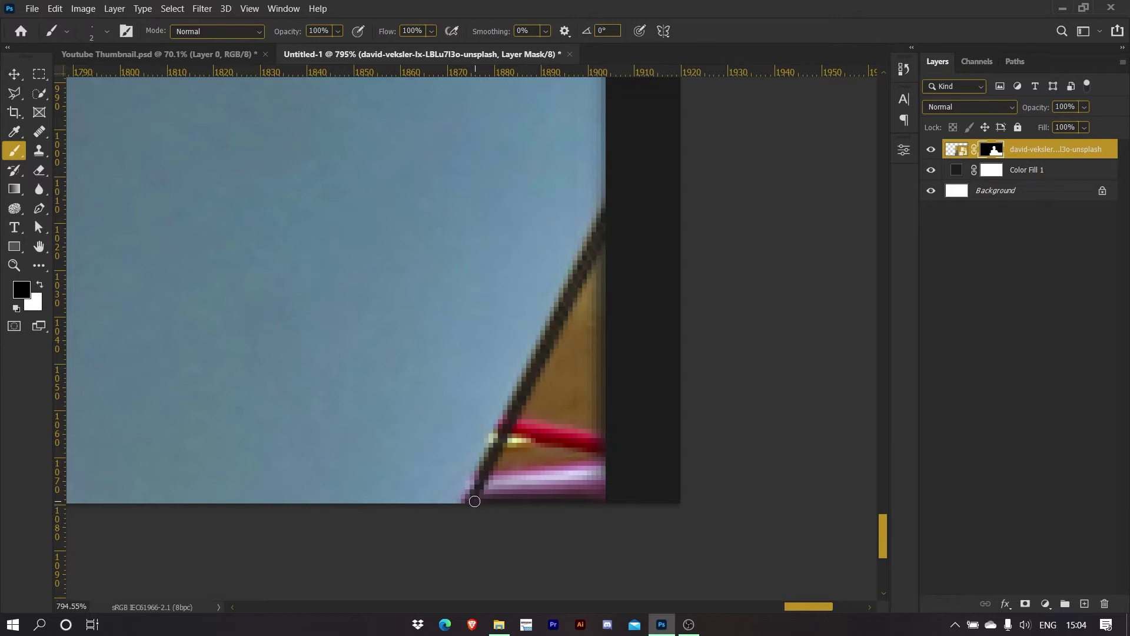
# Enlarge the brush to 9 px and mask out the leftover background and pens beside the laptop's lower-right corner
pyautogui.press(']')
pyautogui.press(']')
pyautogui.press(']')
pyautogui.press(']')
pyautogui.press(']')
pyautogui.press(']')
pyautogui.press(']')
pyautogui.moveTo(620, 252)
pyautogui.mouseDown()
pyautogui.moveTo(494, 524)
pyautogui.moveTo(622, 343)
pyautogui.moveTo(576, 505)
pyautogui.moveTo(514, 553)
pyautogui.mouseUp()
pyautogui.moveTo(623, 212)
pyautogui.mouseDown()
pyautogui.moveTo(557, 396)
pyautogui.moveTo(495, 496)
pyautogui.moveTo(512, 484)
pyautogui.mouseUp()
# Inspect the photo layer's mask on its own in black and white, and return to the normal image view
pyautogui.scroll(-5, 500, 434)
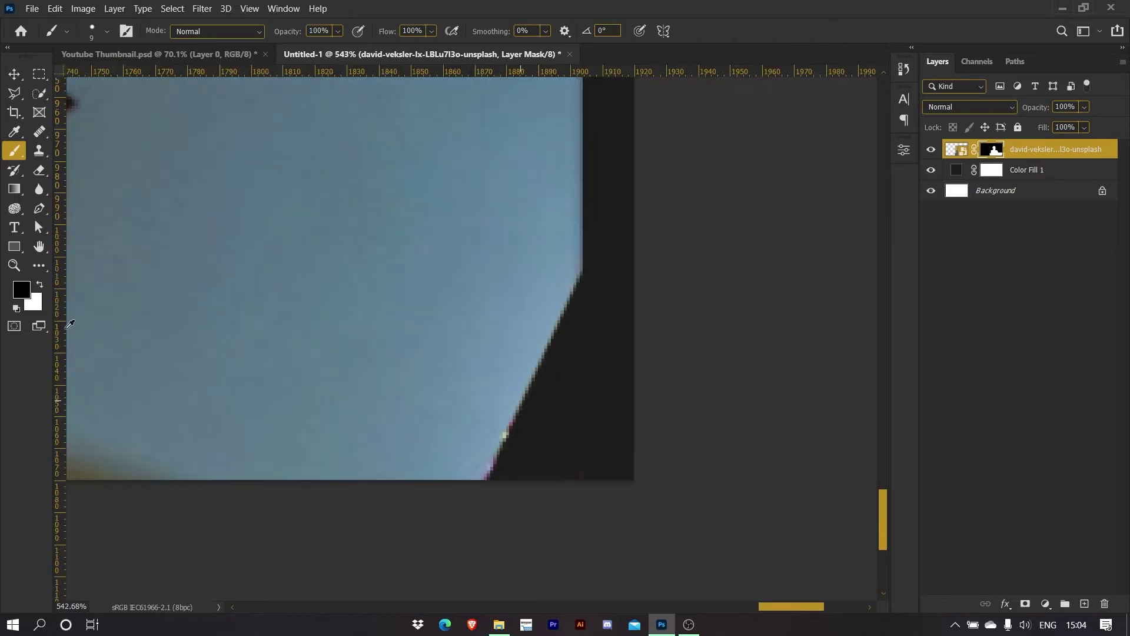
pyautogui.moveTo(250, 221); pyautogui.dragTo(406, 353)
pyautogui.scroll(-7, 446, 418)
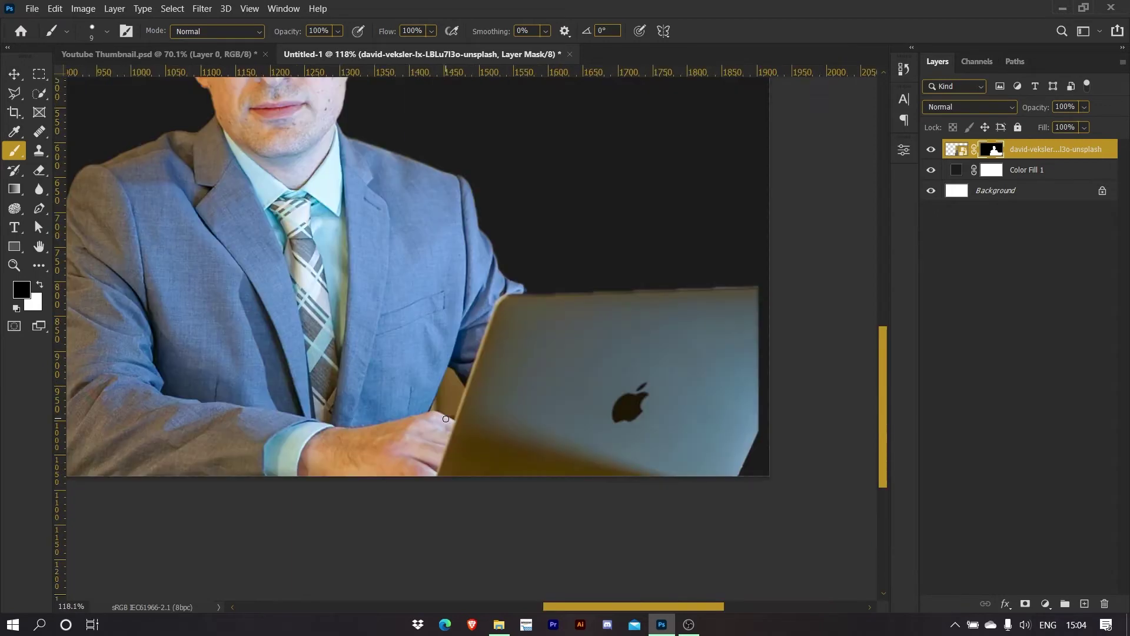
pyautogui.scroll(-2, 202, 308)
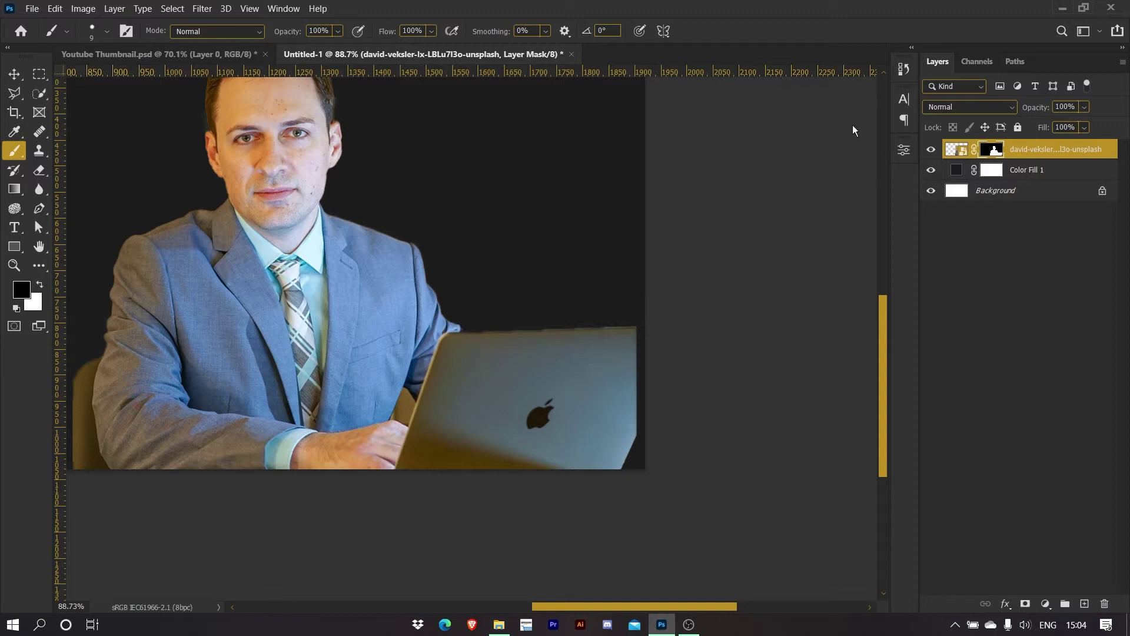
pyautogui.keyDown('alt'); pyautogui.click(995, 151); pyautogui.keyUp('alt')
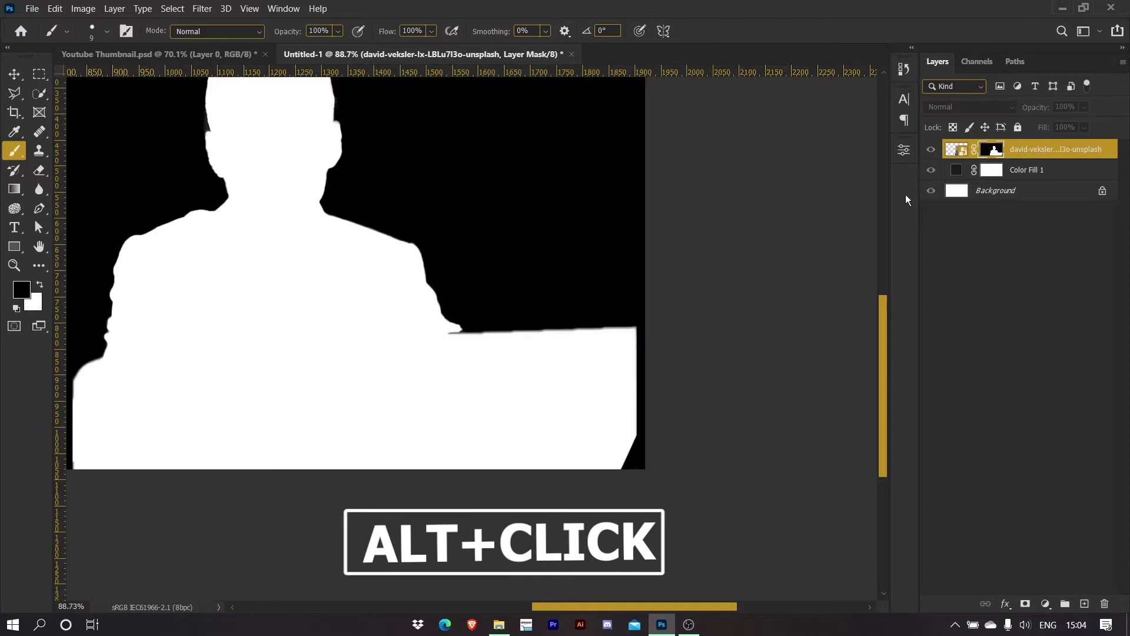
pyautogui.scroll(2, 593, 335)
pyautogui.hscroll(-2, 593, 335)
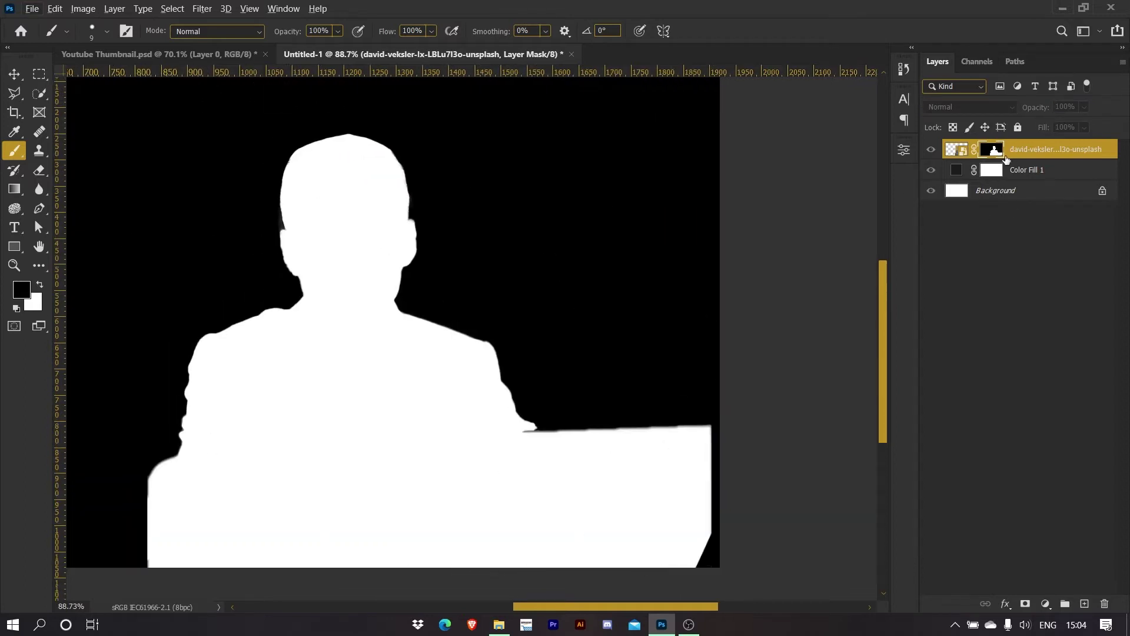
pyautogui.keyDown('alt'); pyautogui.click(994, 151); pyautogui.keyUp('alt')
# Add an 8 px outside stroke in near-white at 100% opacity to the cut-out man's layer
pyautogui.scroll(-1, 453, 259)
pyautogui.scroll(-2, 454, 259)
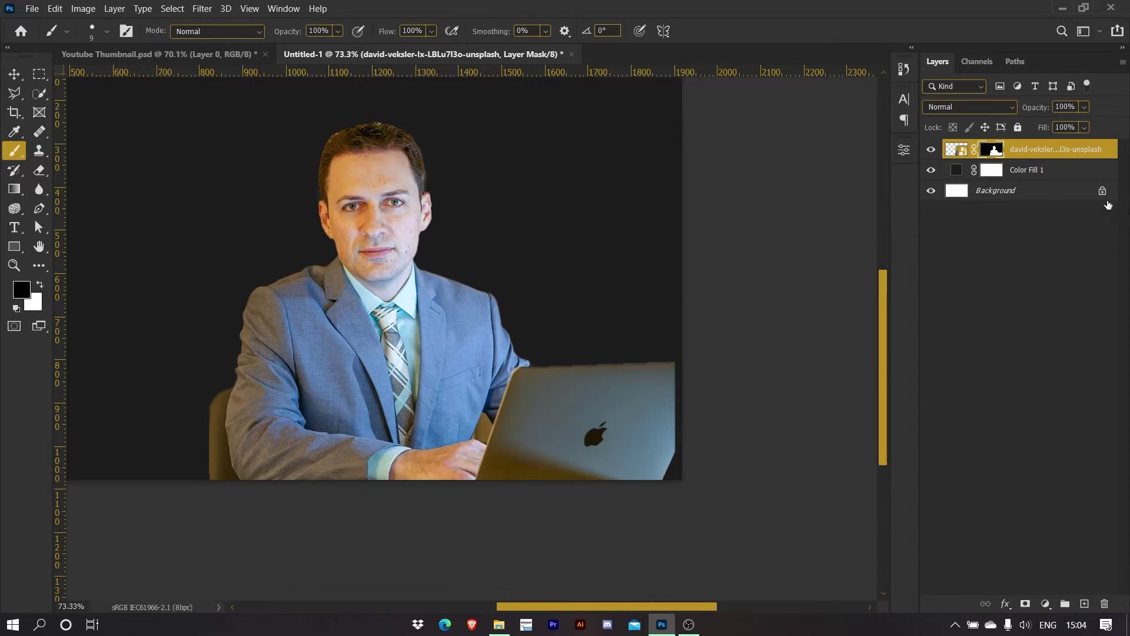
pyautogui.rightClick(1111, 157)
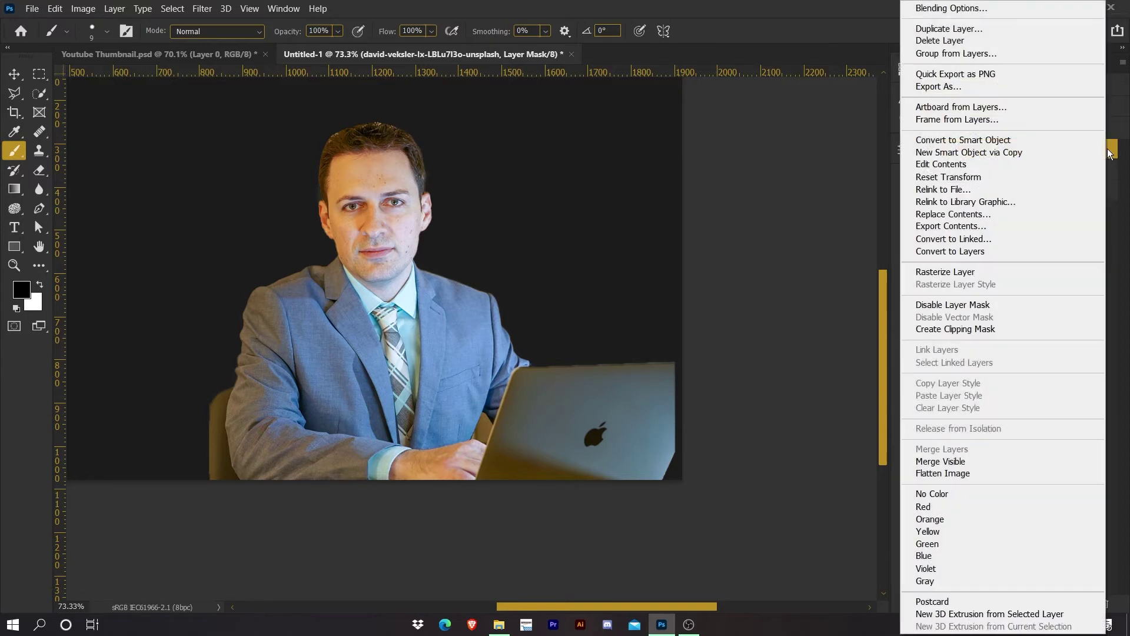
pyautogui.click(952, 8)
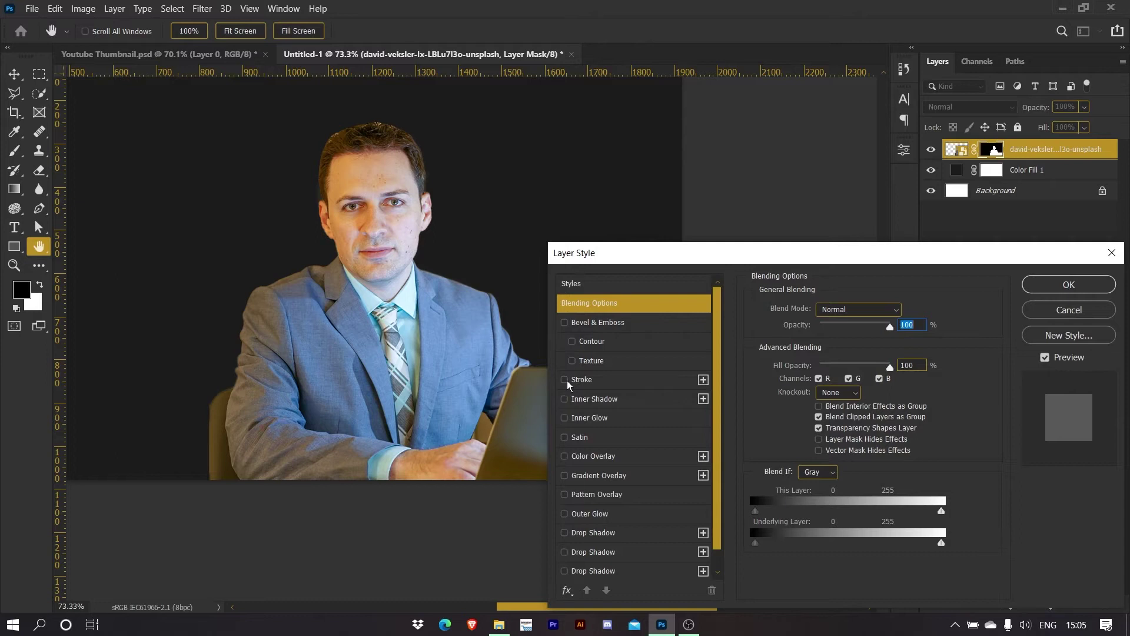
pyautogui.click(568, 382)
pyautogui.moveTo(693, 265); pyautogui.dragTo(696, 263)
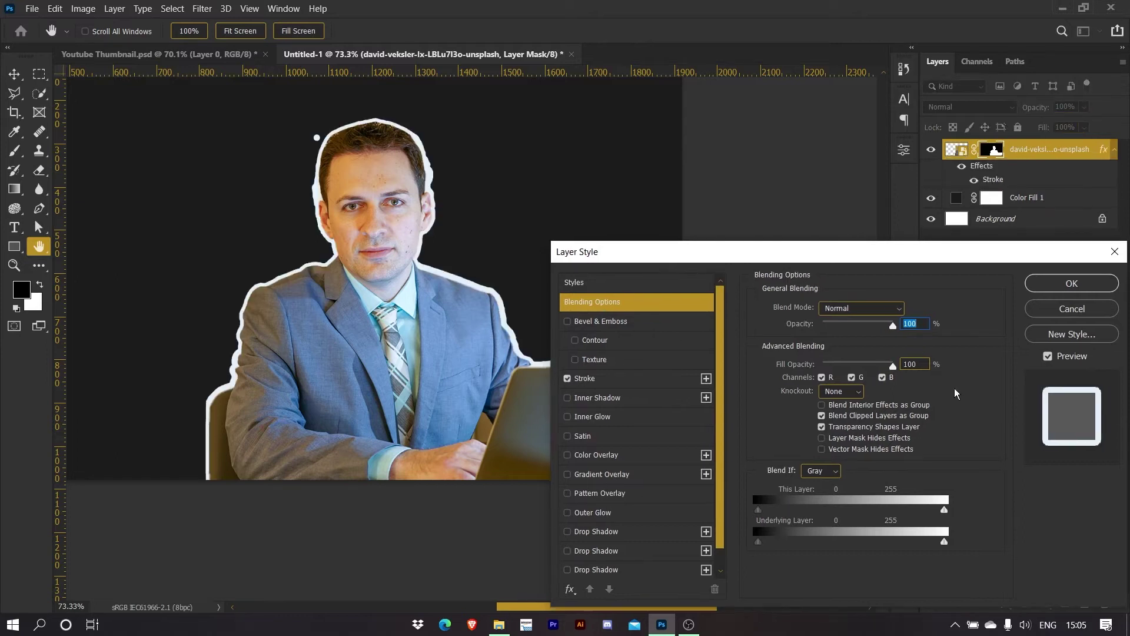
pyautogui.click(585, 378)
pyautogui.moveTo(815, 308); pyautogui.dragTo(814, 305)
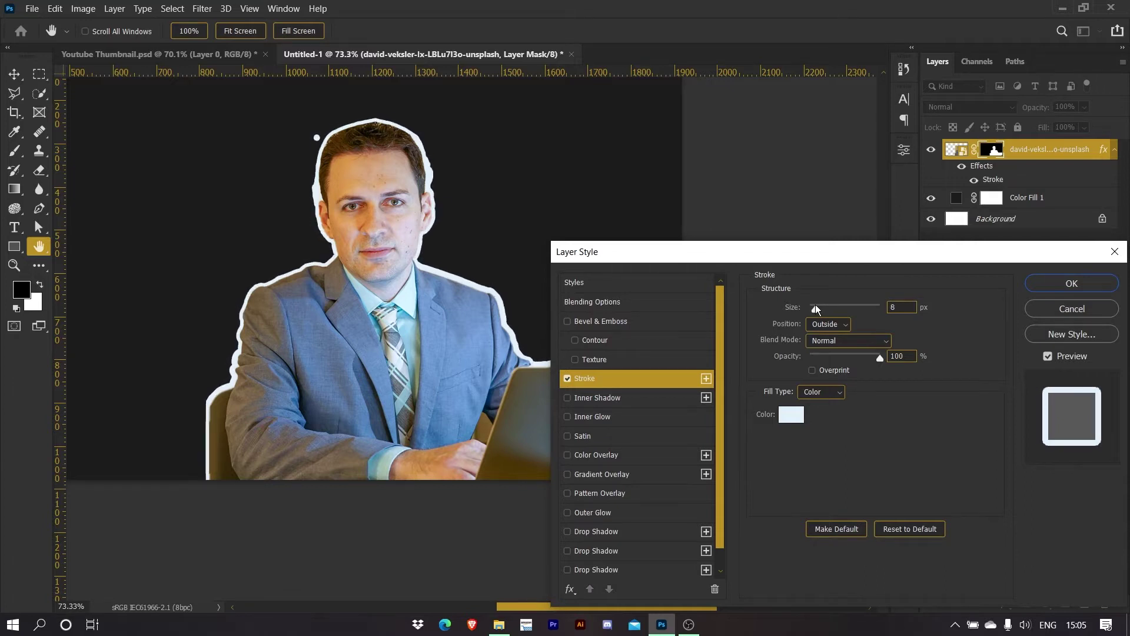
pyautogui.moveTo(814, 306); pyautogui.dragTo(816, 307)
pyautogui.click(1059, 285)
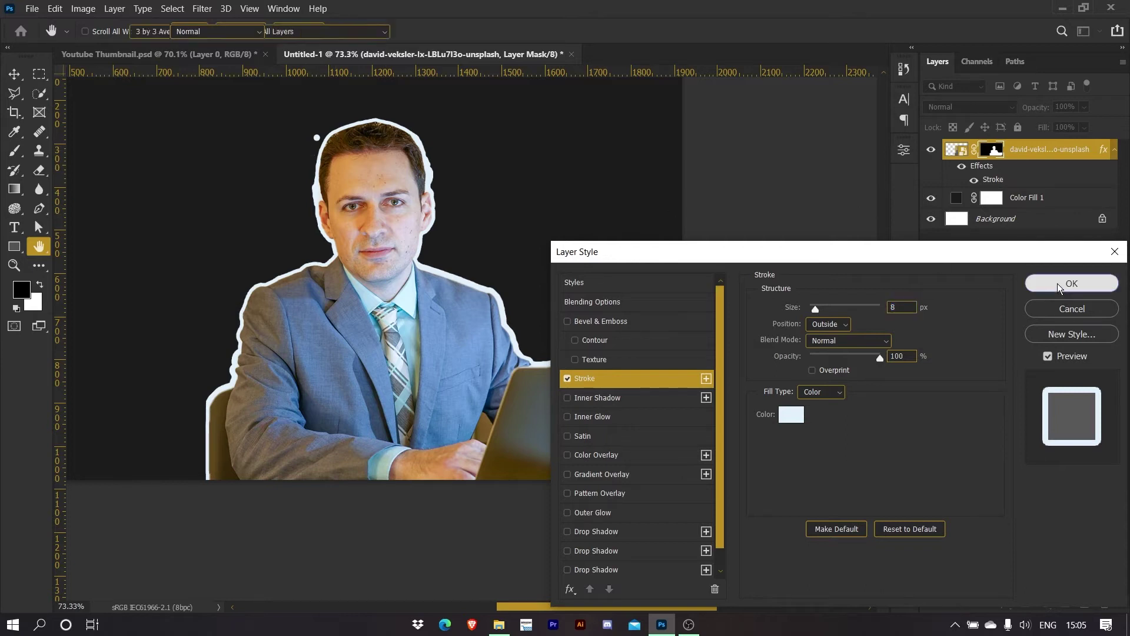
# Mask out the stray white spot beside the upper edge of the man's hair
pyautogui.scroll(10, 317, 128)
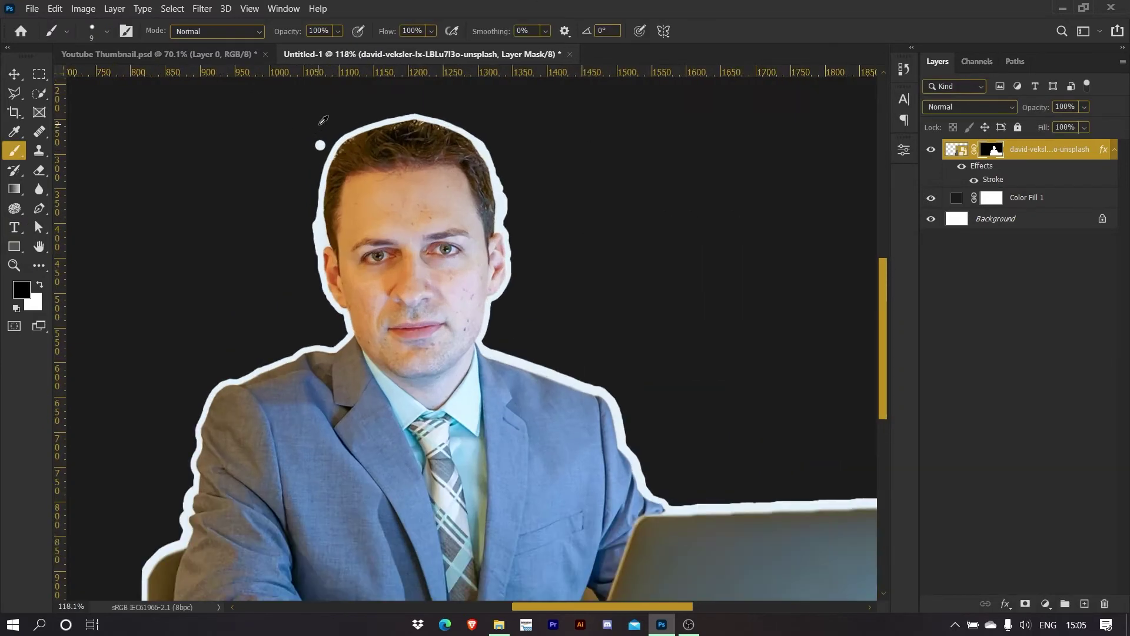
pyautogui.scroll(1, 323, 155)
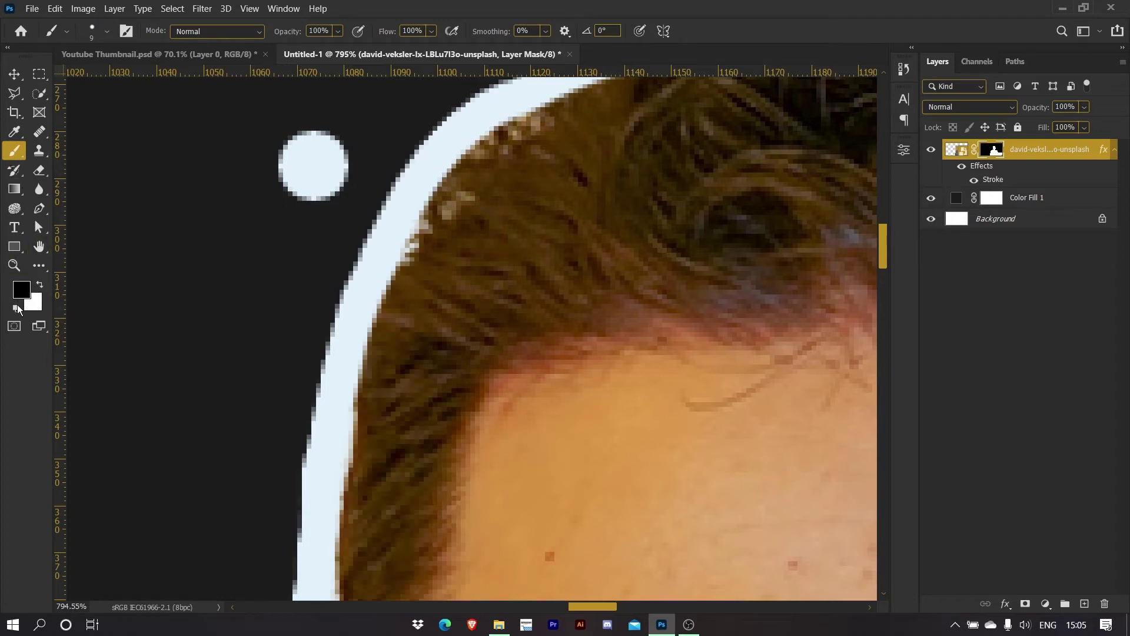
pyautogui.moveTo(313, 162); pyautogui.dragTo(319, 168)
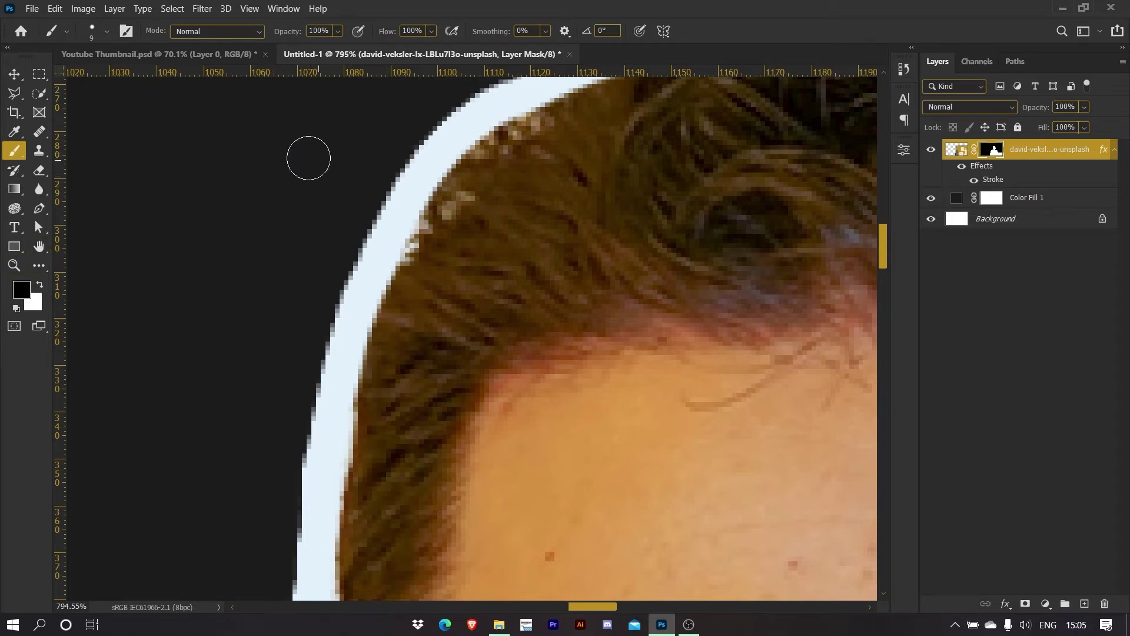
pyautogui.scroll(-10, 317, 174)
pyautogui.scroll(-1, 386, 245)
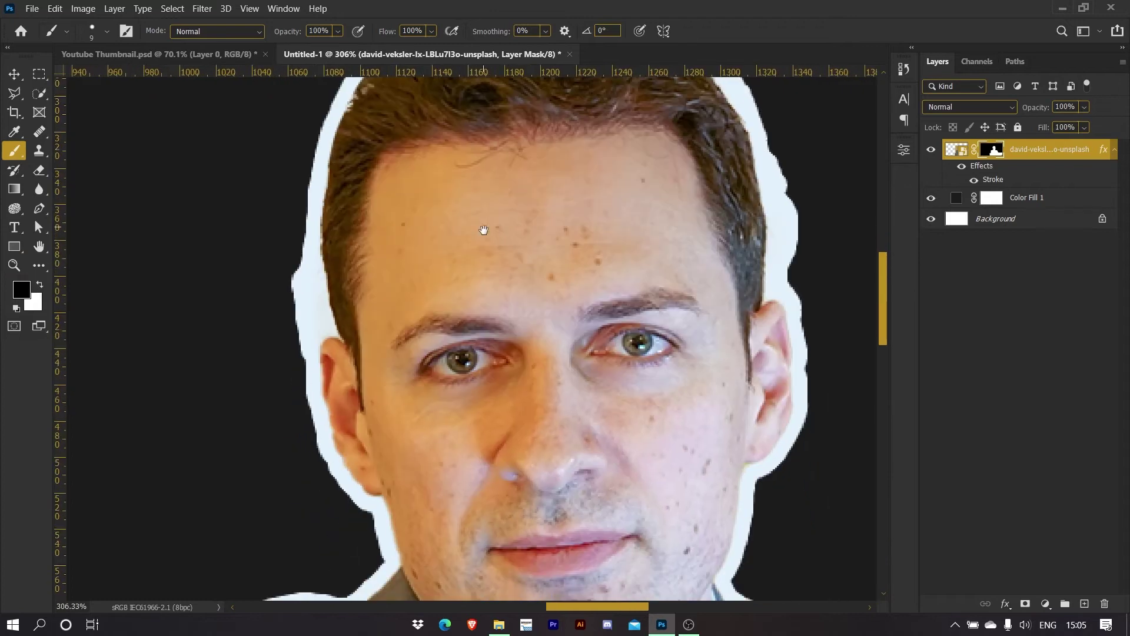
# Mask out the excess edge beside the man's temple and ear on the image's left side to thin the outline
pyautogui.scroll(2, 356, 300)
pyautogui.moveTo(301, 212)
pyautogui.mouseDown()
pyautogui.moveTo(281, 240)
pyautogui.moveTo(267, 214)
pyautogui.moveTo(276, 325)
pyautogui.moveTo(277, 276)
pyautogui.mouseUp()
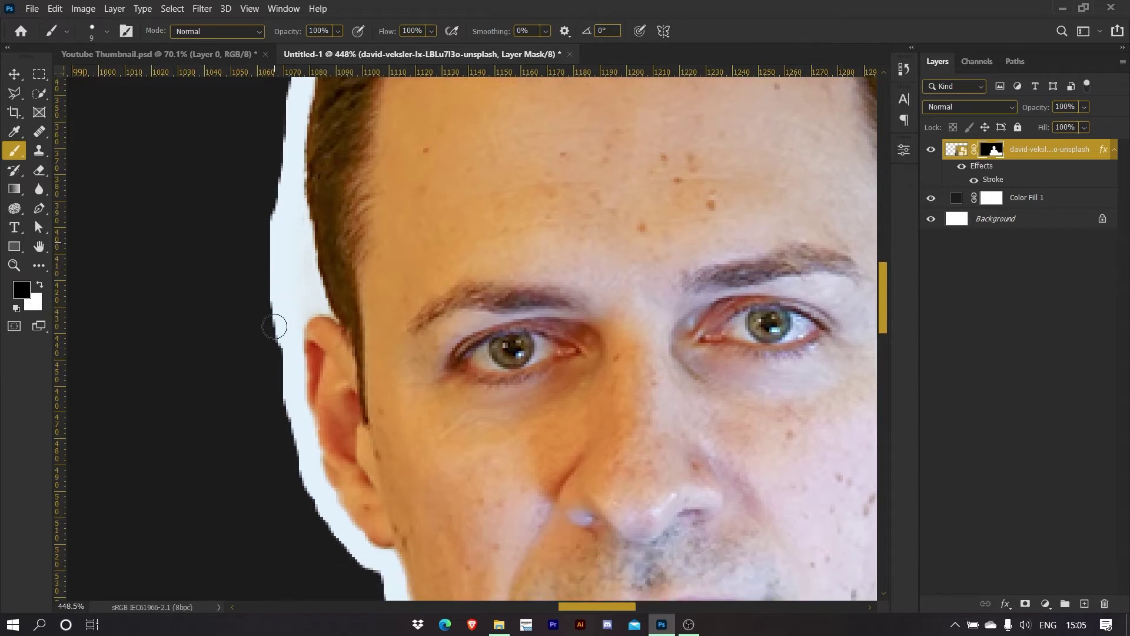
pyautogui.moveTo(285, 383); pyautogui.dragTo(304, 476)
pyautogui.moveTo(296, 282); pyautogui.dragTo(310, 373)
pyautogui.moveTo(293, 305)
pyautogui.mouseDown()
pyautogui.moveTo(310, 373)
pyautogui.moveTo(290, 356)
pyautogui.moveTo(298, 441)
pyautogui.mouseUp()
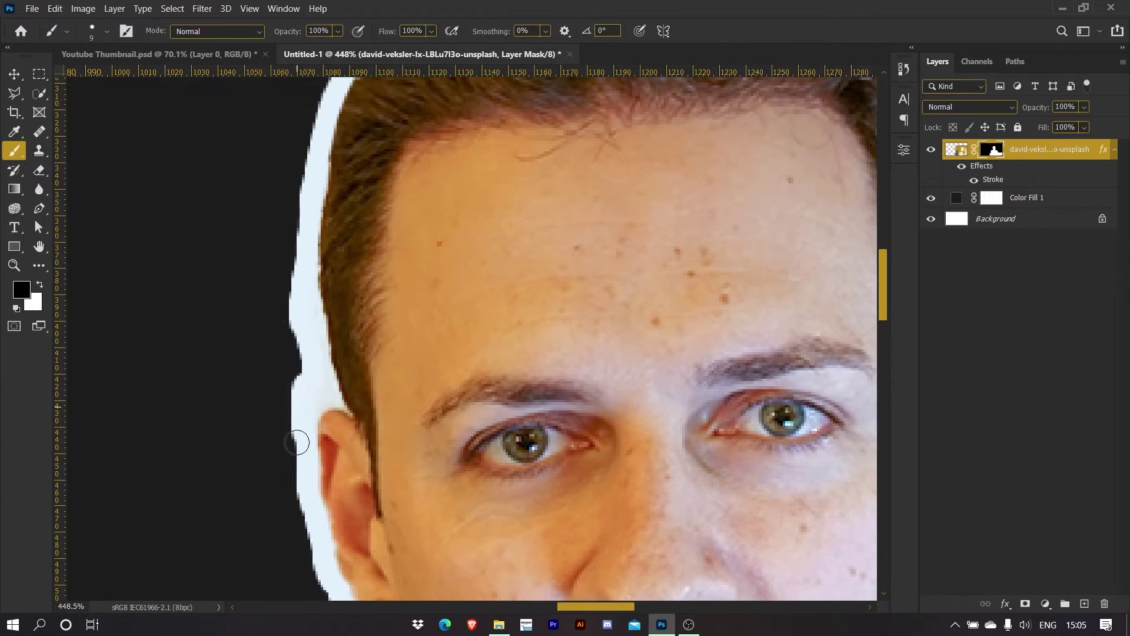
pyautogui.scroll(-5, 328, 383)
pyautogui.scroll(6, 412, 294)
pyautogui.hscroll(7, 523, 215)
# Mask out the stray white spot near the laptop's lower-right corner
pyautogui.scroll(-8, 523, 216)
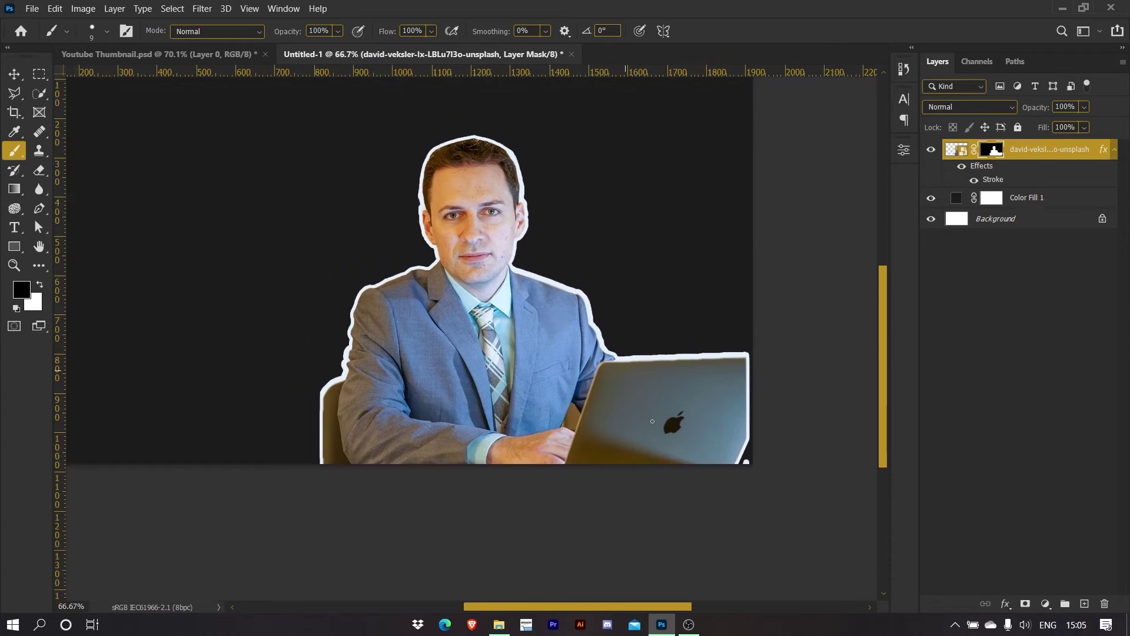
pyautogui.scroll(6, 746, 455)
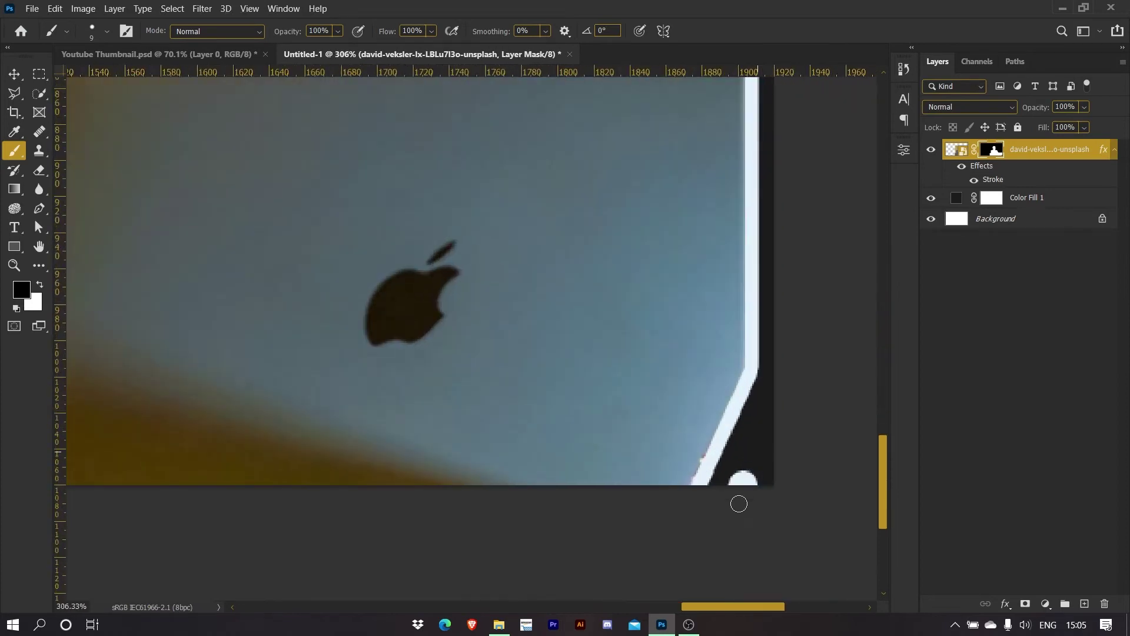
pyautogui.scroll(-6, 756, 448)
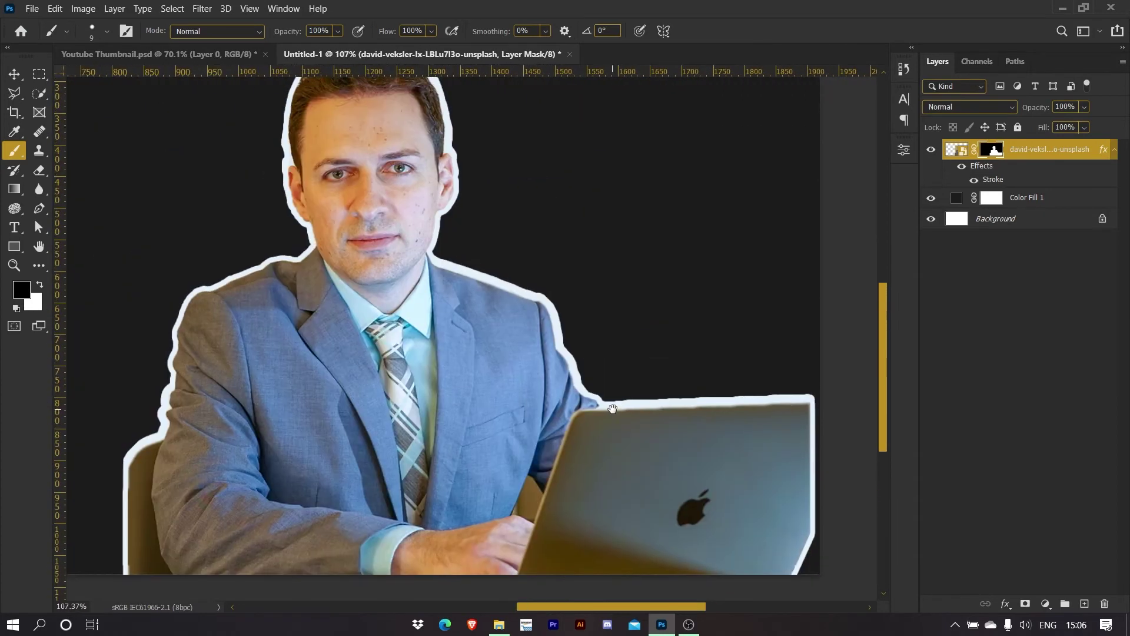
pyautogui.scroll(-2, 352, 273)
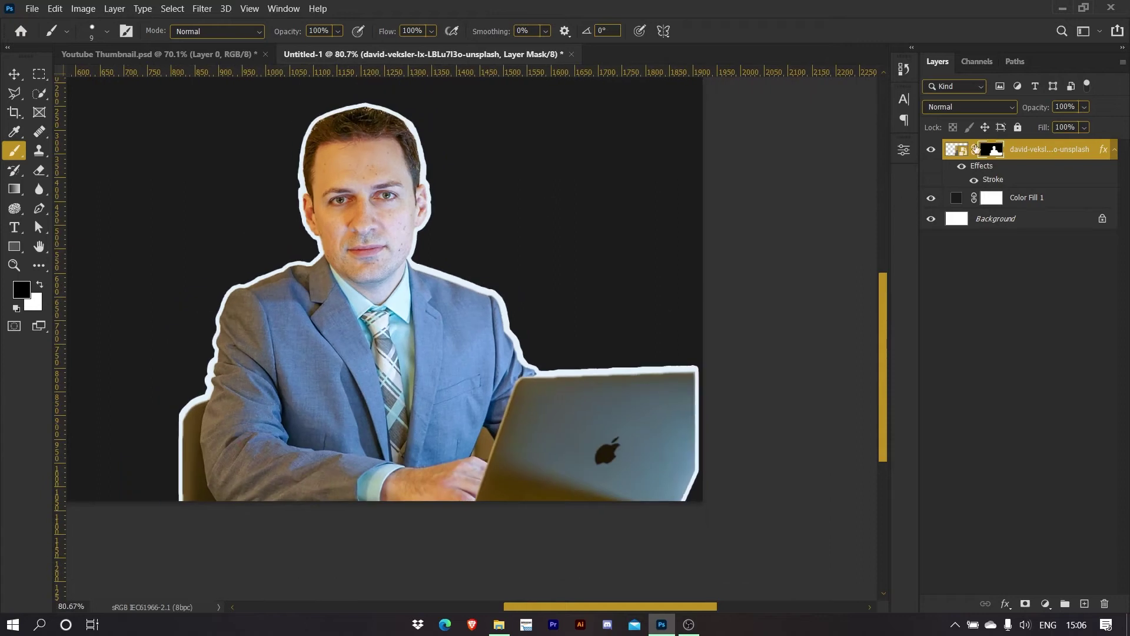
# Smooth the edges of the man's layer mask with a high Smooth value in Select and Mask
pyautogui.doubleClick(992, 152)
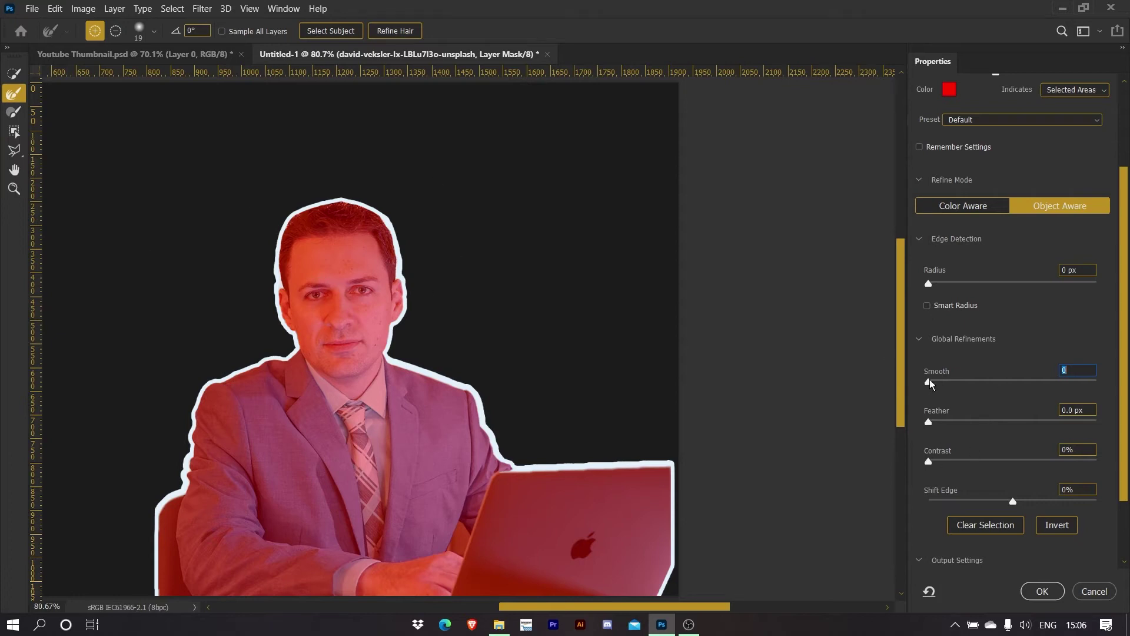
pyautogui.moveTo(929, 384); pyautogui.dragTo(1033, 384)
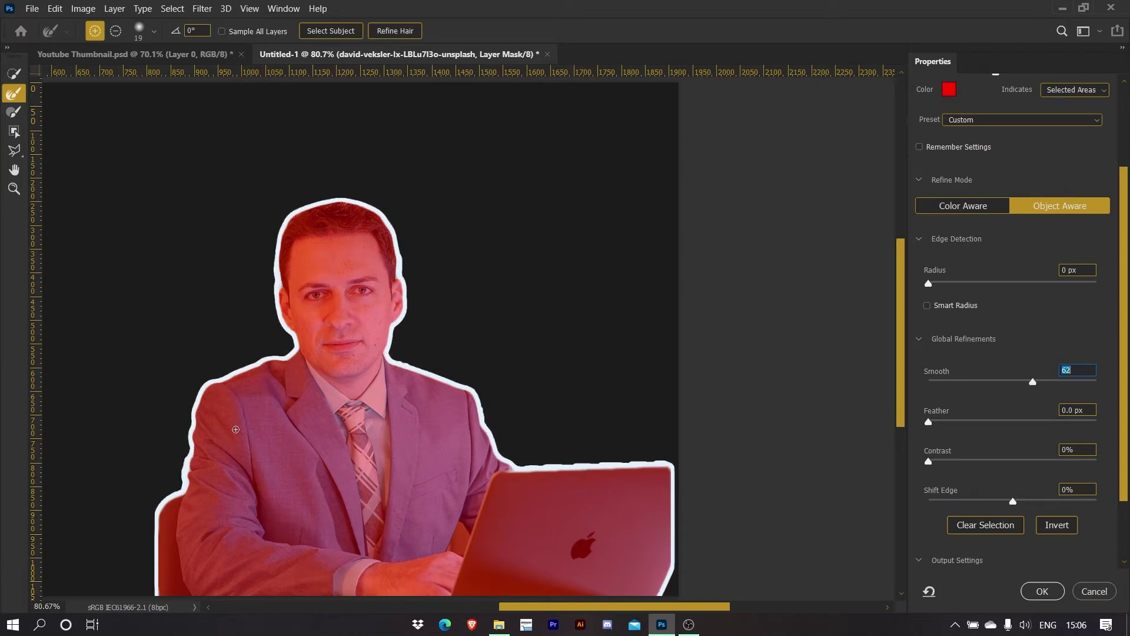
pyautogui.moveTo(1031, 387); pyautogui.dragTo(1063, 385)
pyautogui.click(1041, 592)
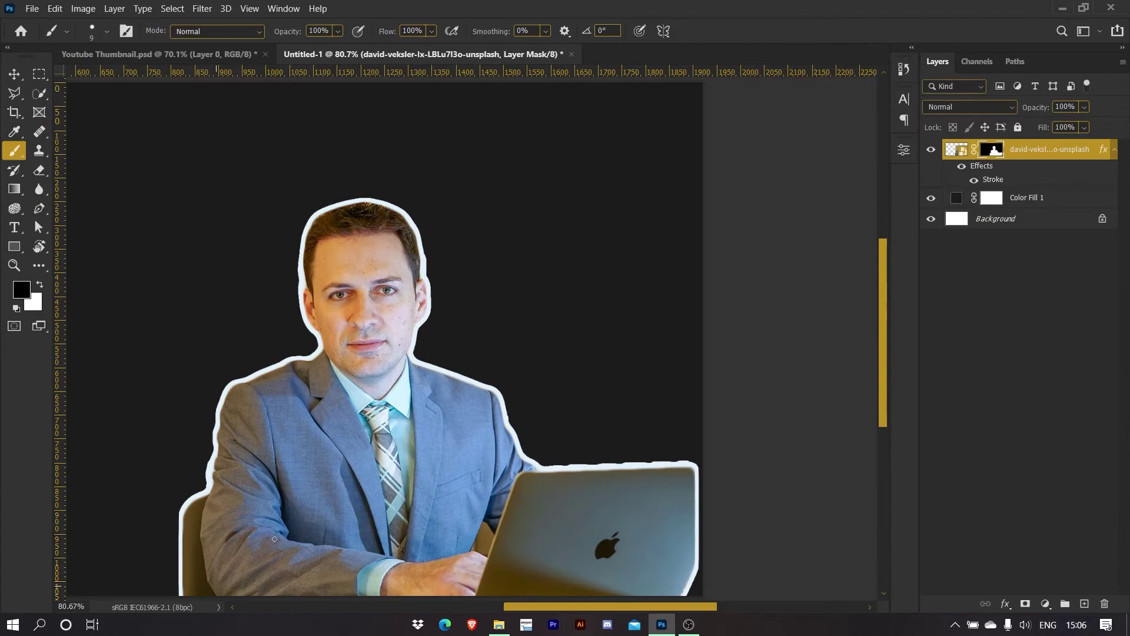
pyautogui.scroll(-5, 343, 408)
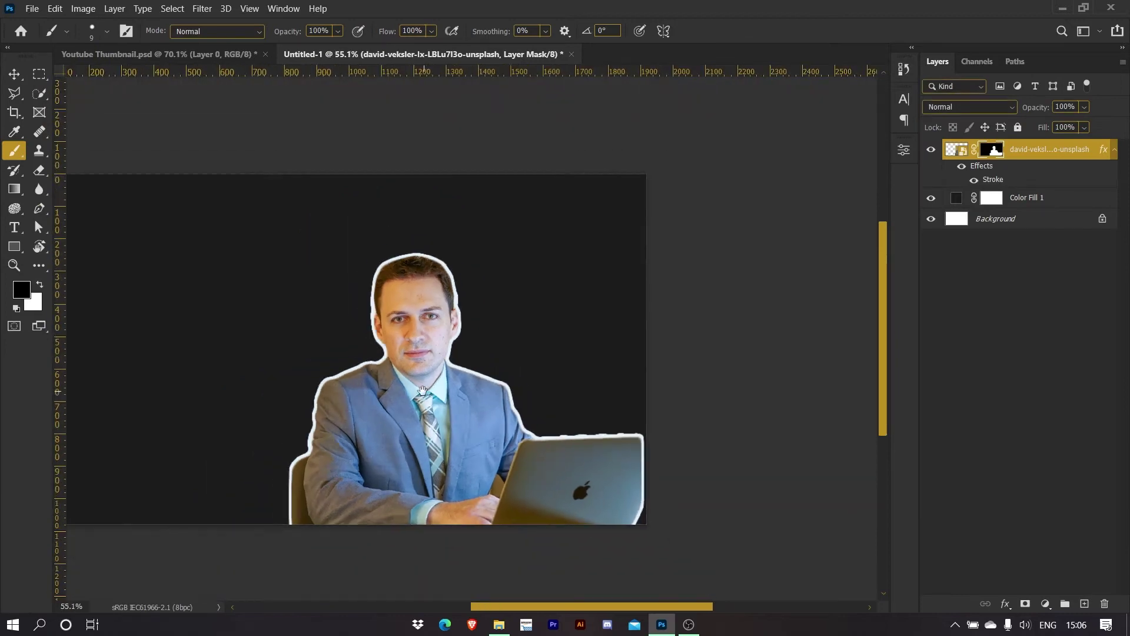
# Place doge.png from the Thumbnail Tut folder into the thumbnail document
pyautogui.press('v')
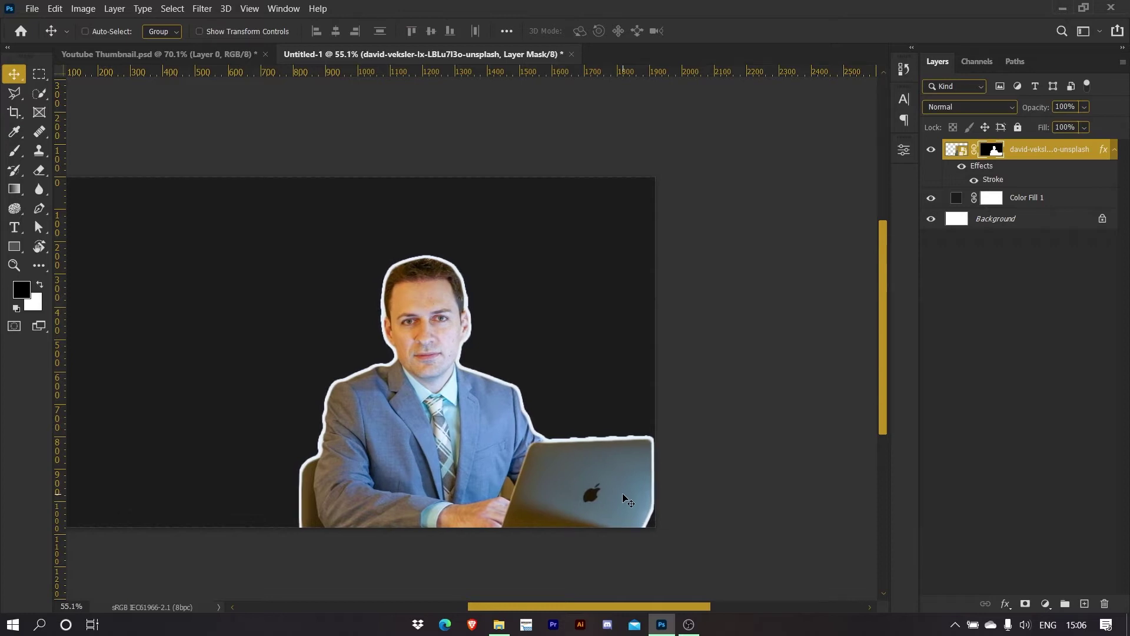
pyautogui.scroll(3, 623, 492)
pyautogui.moveTo(191, 370); pyautogui.dragTo(335, 359)
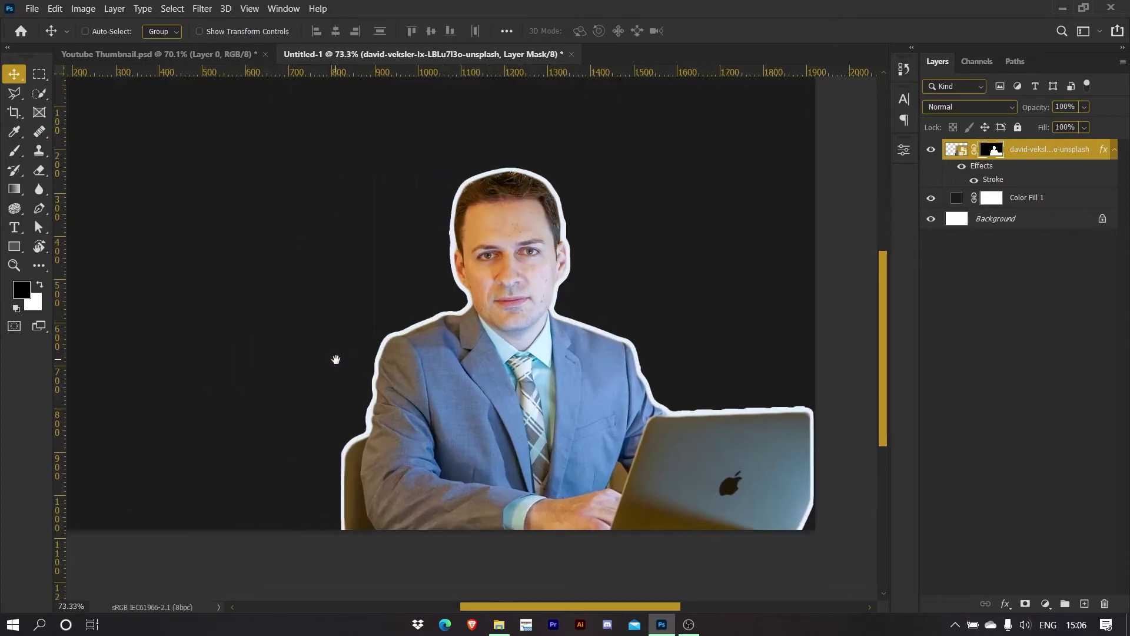
pyautogui.click(500, 626)
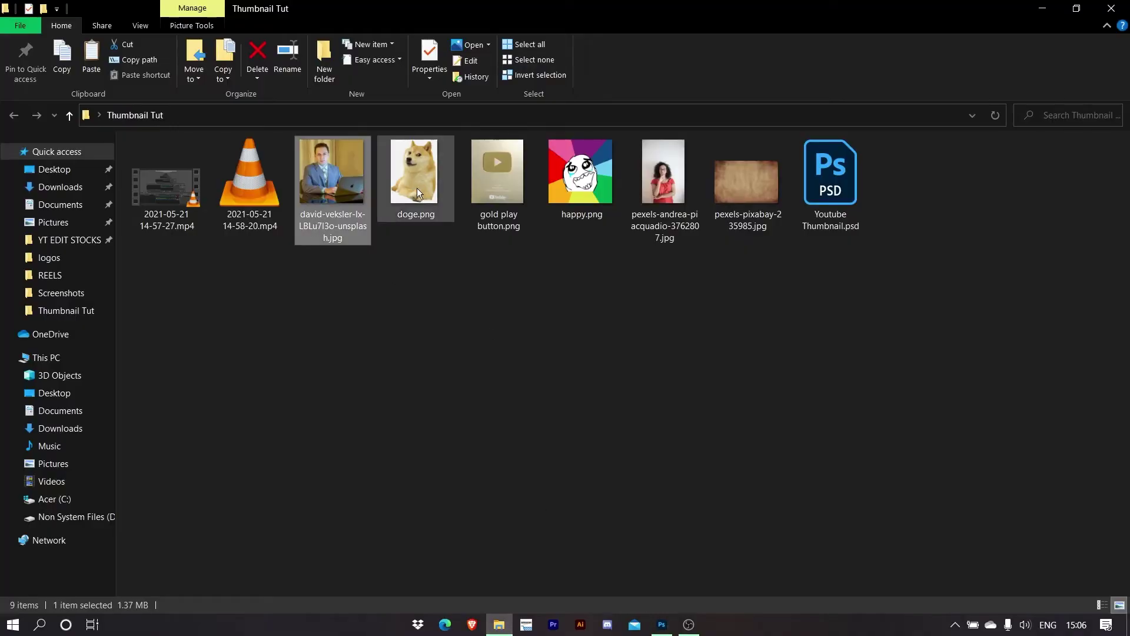
pyautogui.moveTo(431, 170); pyautogui.dragTo(283, 406)
pyautogui.scroll(2, 392, 304)
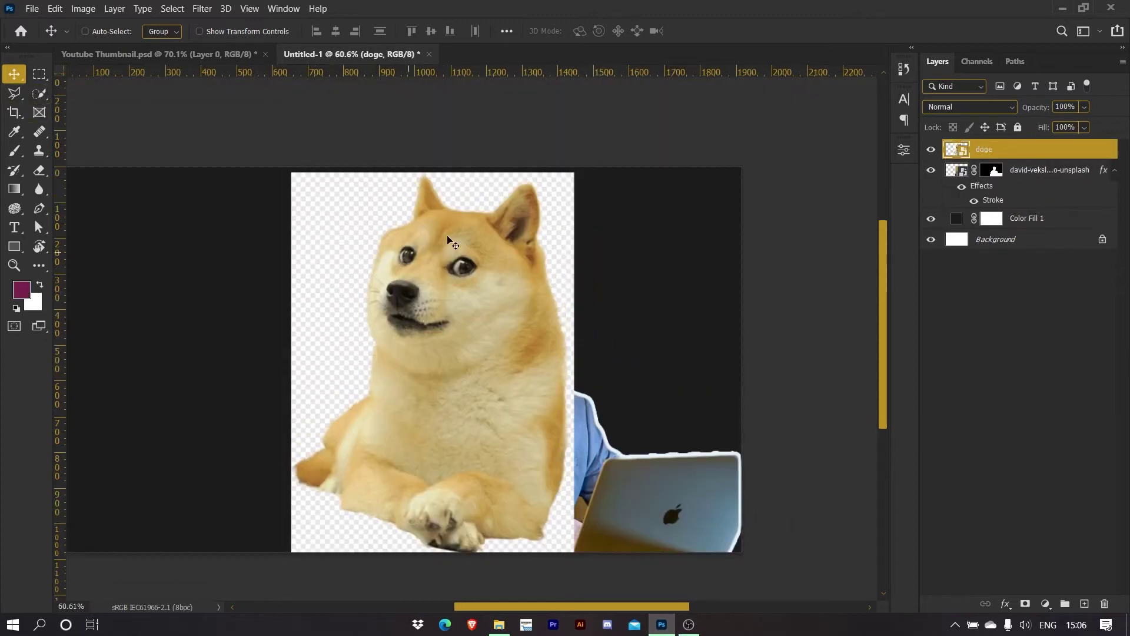
# Cut out the dog from its checkered background using Select Subject and a layer mask
pyautogui.click(36, 94)
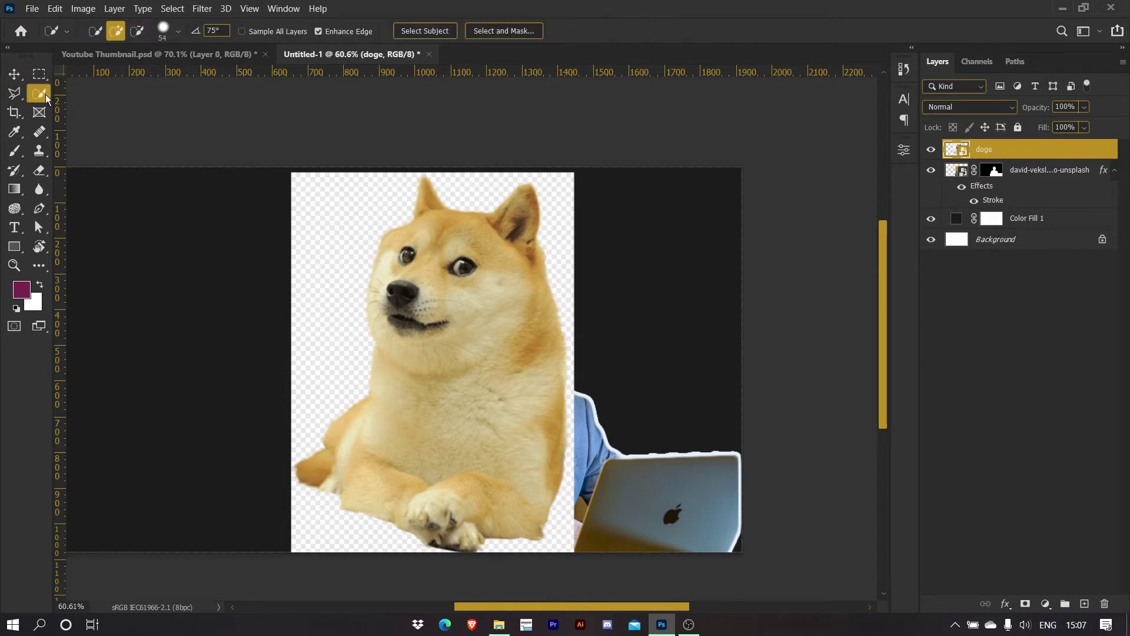
pyautogui.click(422, 35)
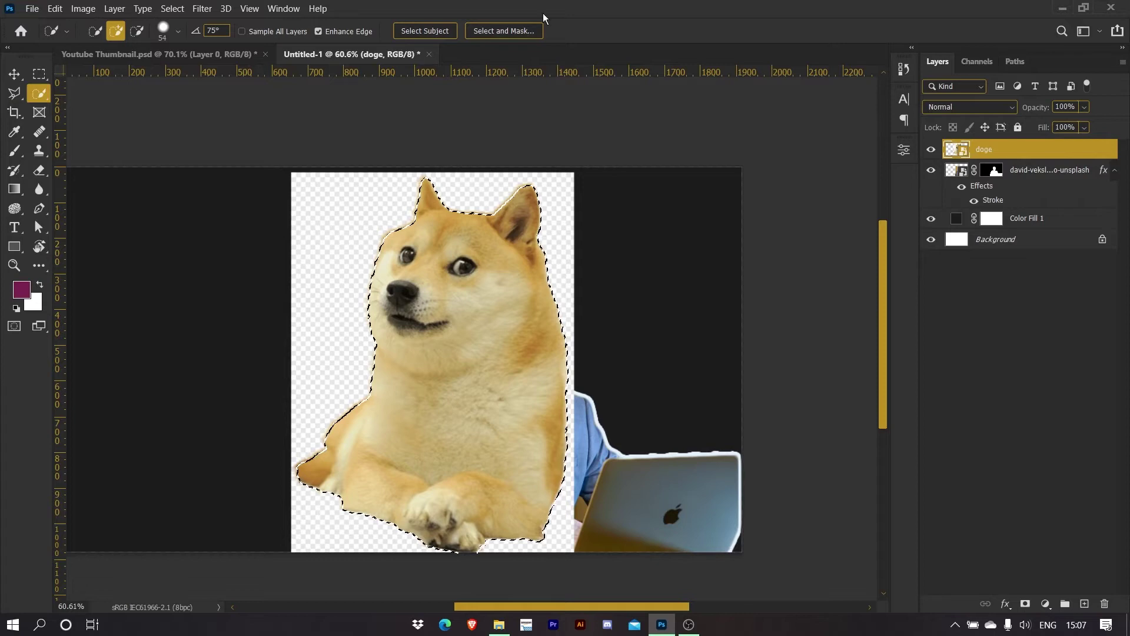
pyautogui.click(1025, 604)
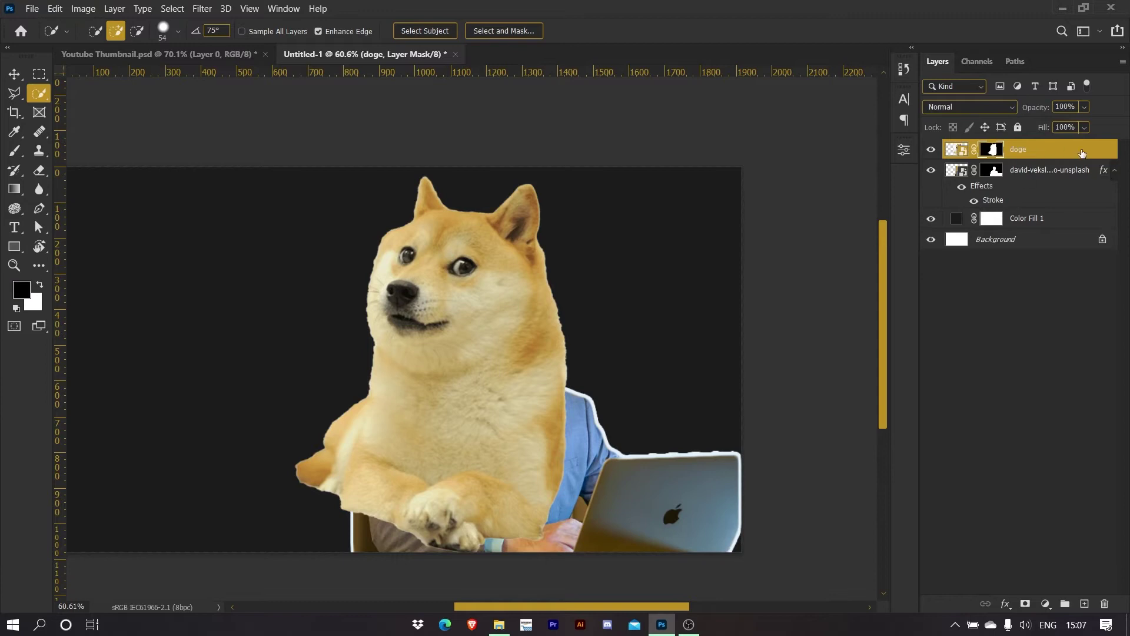
# Scale the dog to 62.56%, rotate it -5.78°, and place it along the canvas's lower edge beside the man's left-hand side
pyautogui.press('v')
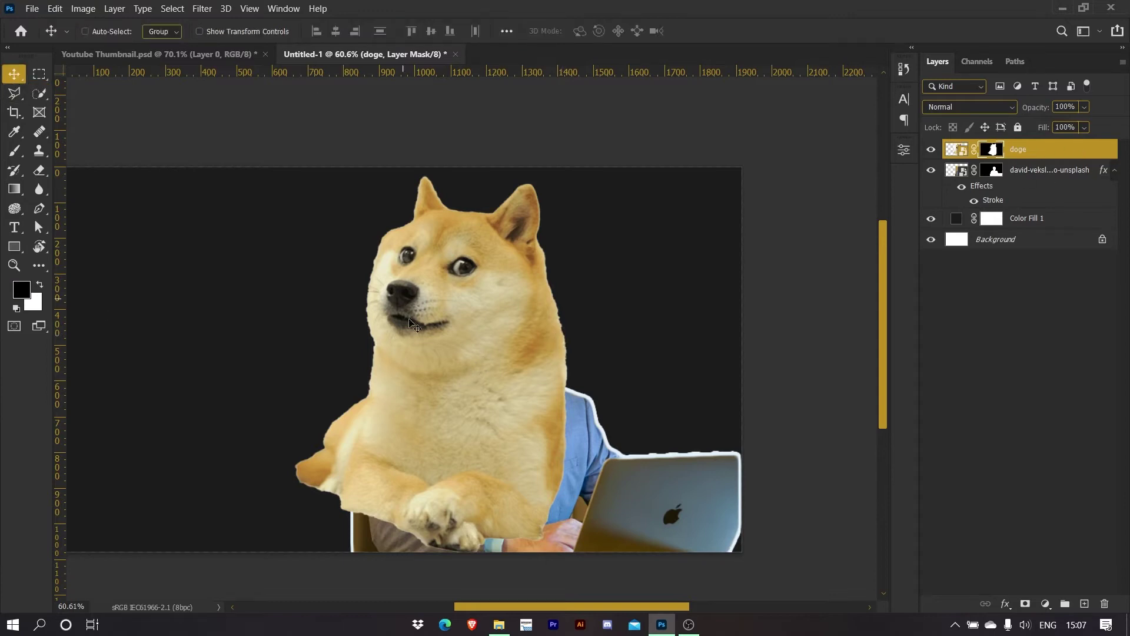
pyautogui.moveTo(484, 367); pyautogui.dragTo(344, 392)
pyautogui.press('ctrl')
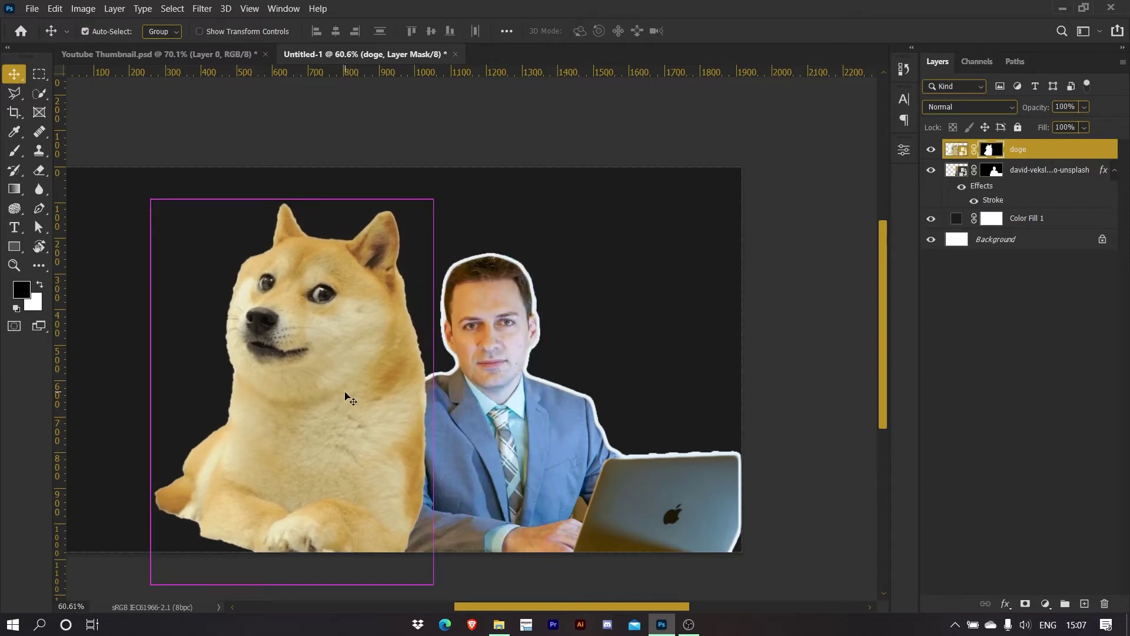
pyautogui.hotkey('ctrl', 't')
pyautogui.moveTo(436, 202); pyautogui.dragTo(379, 272)
pyautogui.moveTo(375, 368); pyautogui.dragTo(376, 407)
pyautogui.moveTo(395, 264); pyautogui.dragTo(380, 259)
pyautogui.moveTo(354, 454); pyautogui.dragTo(374, 487)
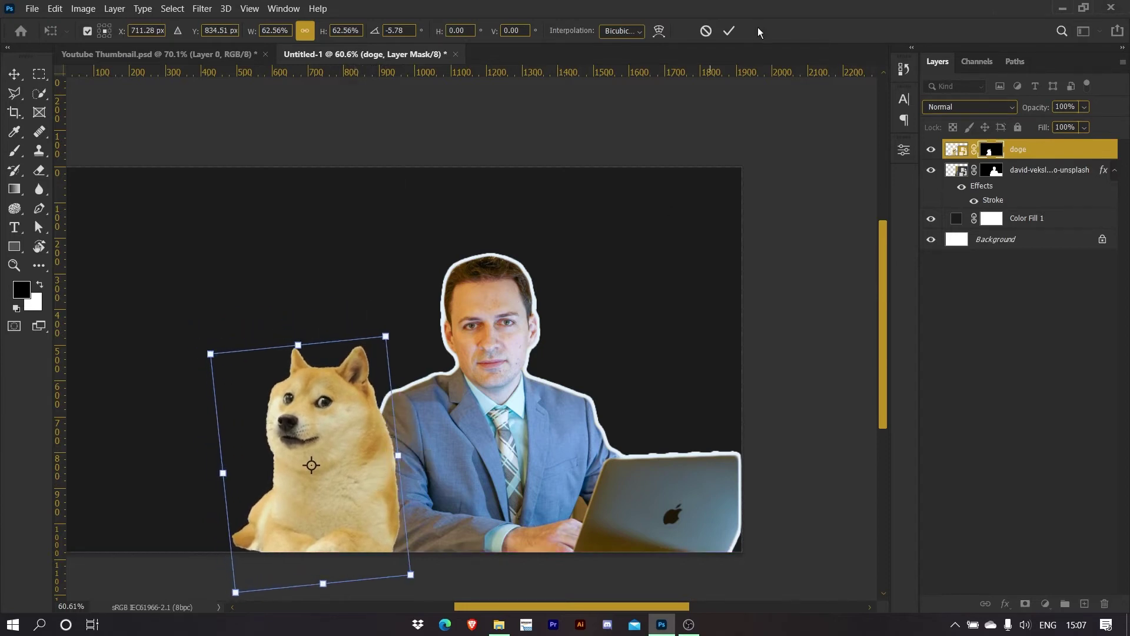
pyautogui.click(735, 33)
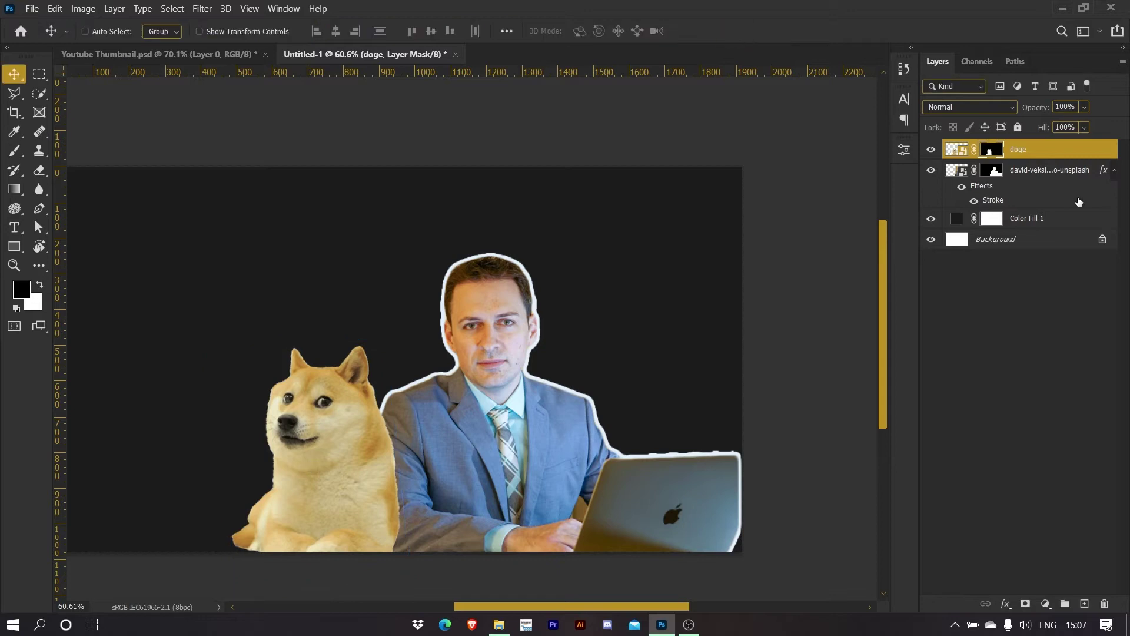
# Add a 10 px outside stroke in near-white at 100% opacity to the doge layer
pyautogui.rightClick(1104, 158)
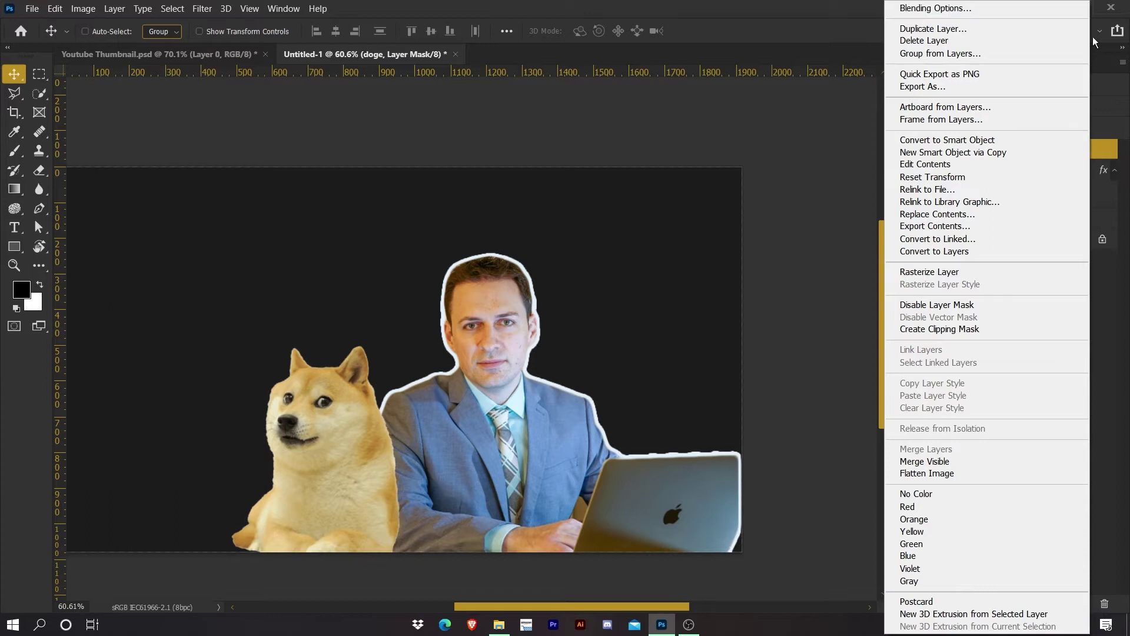
pyautogui.click(1103, 150)
pyautogui.doubleClick(1087, 150)
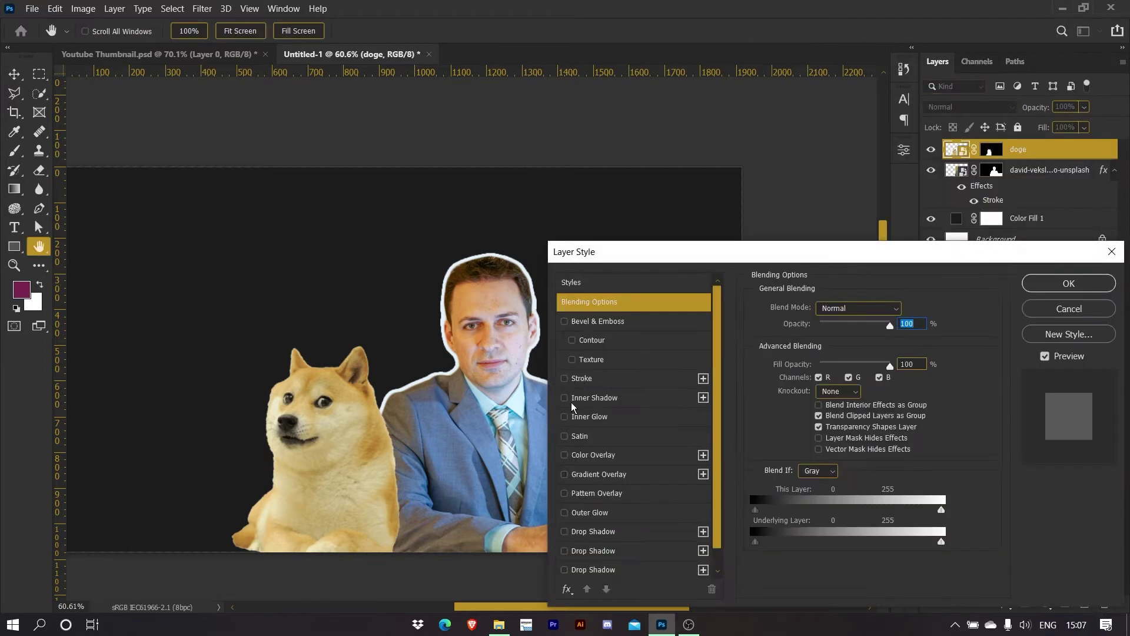
pyautogui.click(620, 378)
pyautogui.moveTo(823, 314); pyautogui.dragTo(816, 312)
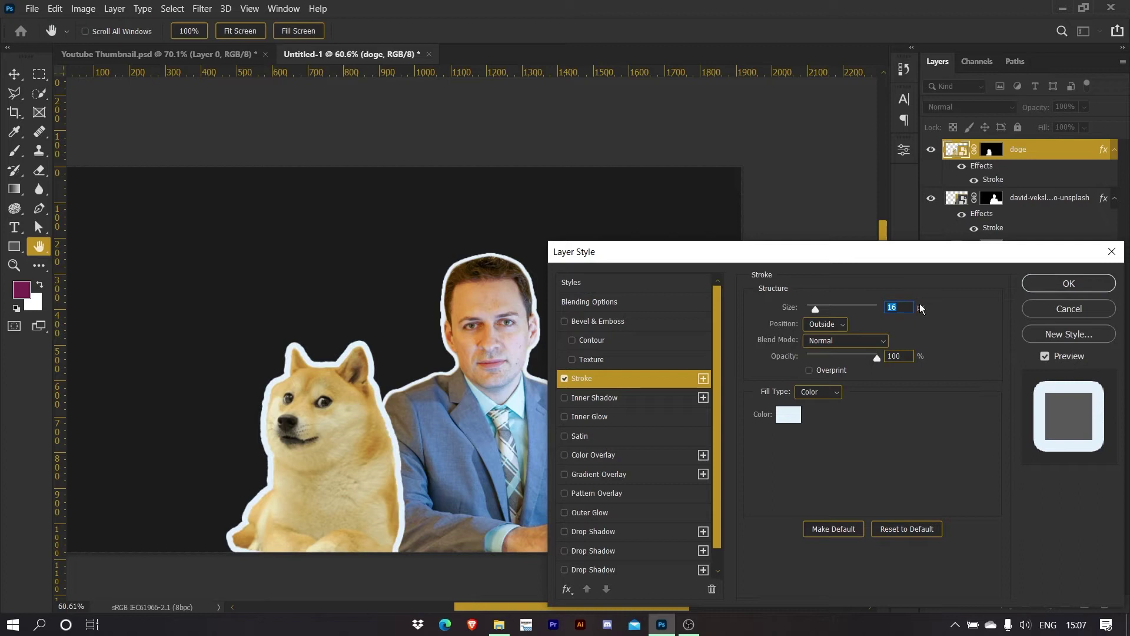
pyautogui.press('Return')
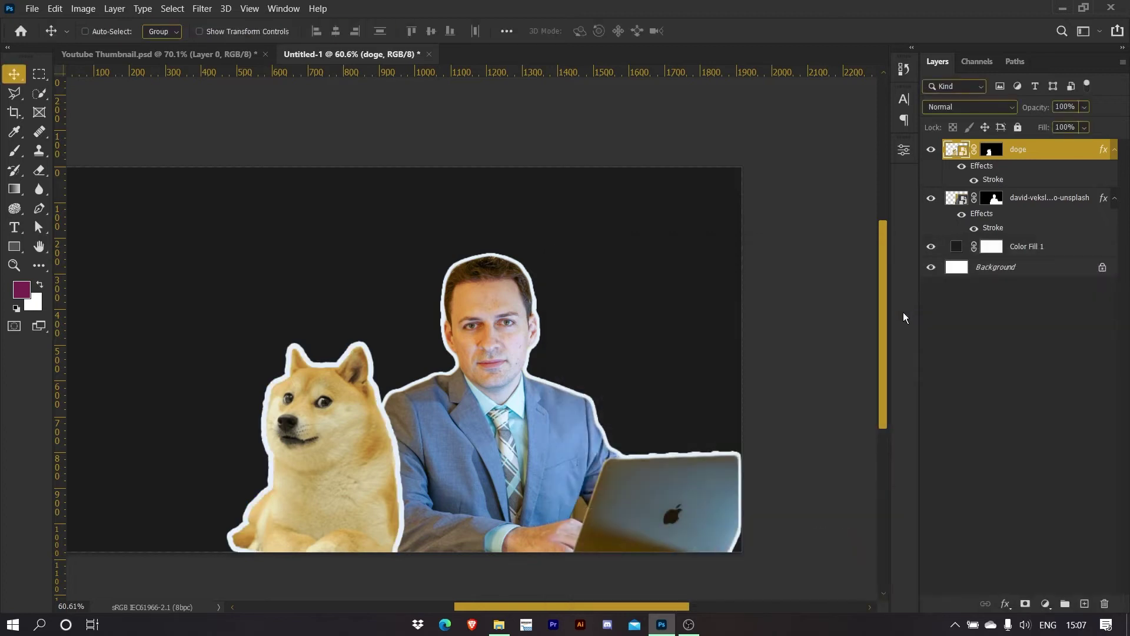
# Smooth the doge layer mask's edges with a Smooth value of about 76
pyautogui.doubleClick(987, 152)
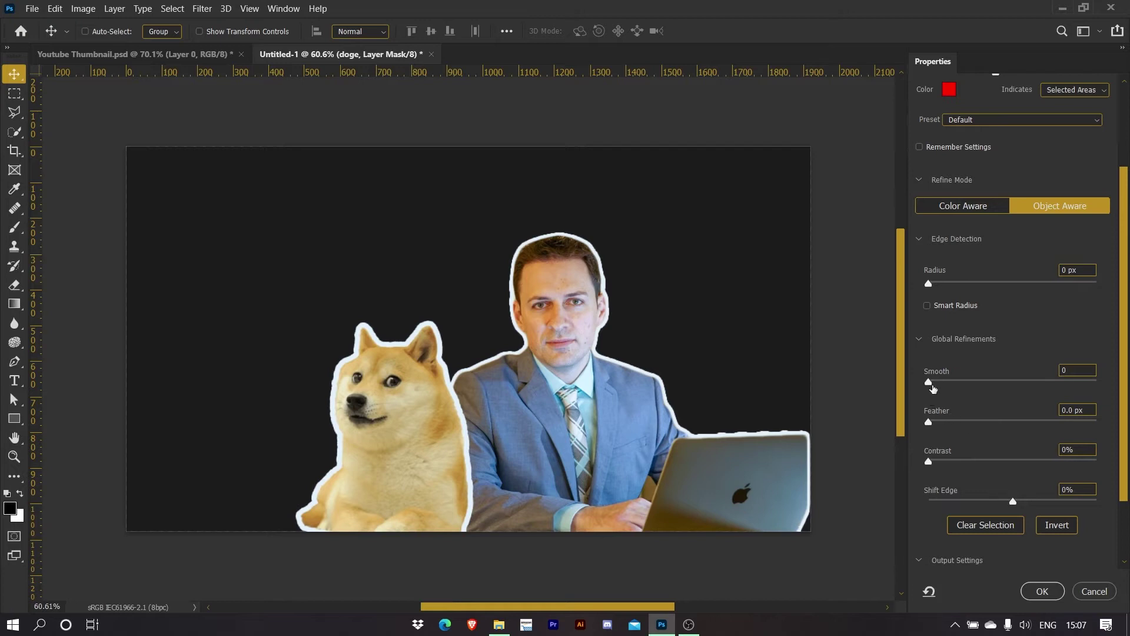
pyautogui.moveTo(930, 381); pyautogui.dragTo(1049, 381)
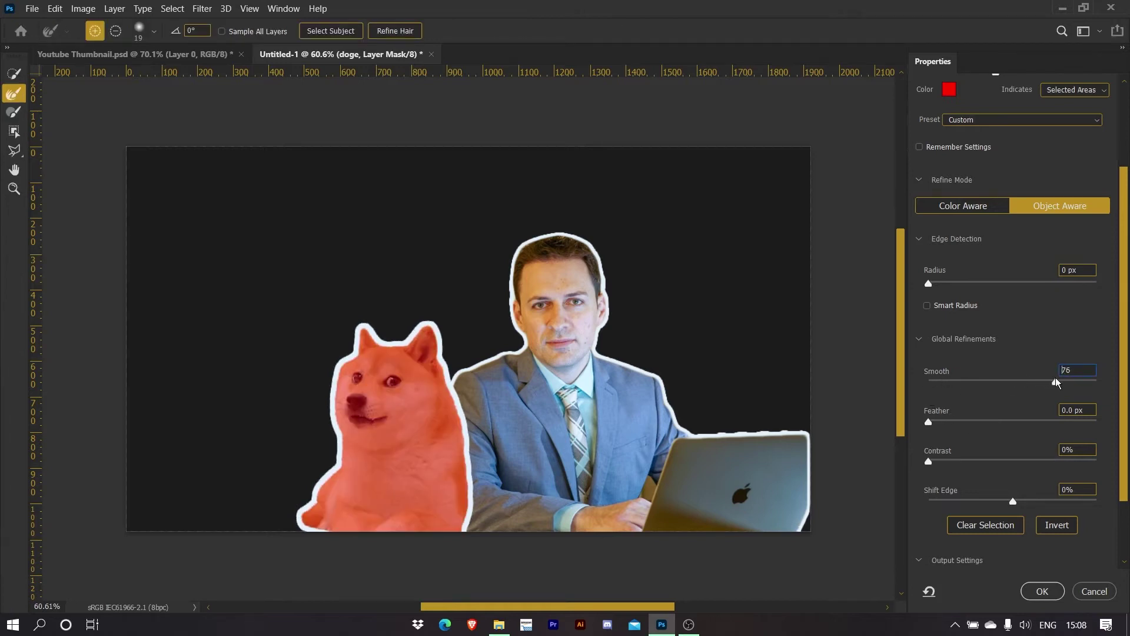
pyautogui.click(1044, 590)
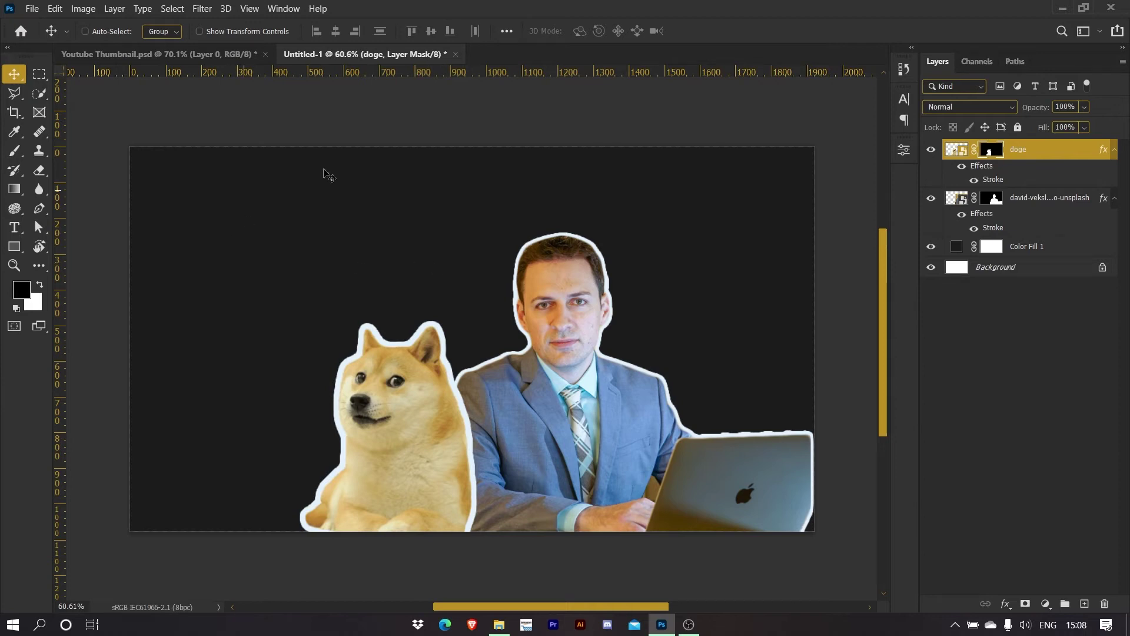
# Place happy.png from the Thumbnail Tut folder into the thumbnail document
pyautogui.click(510, 628)
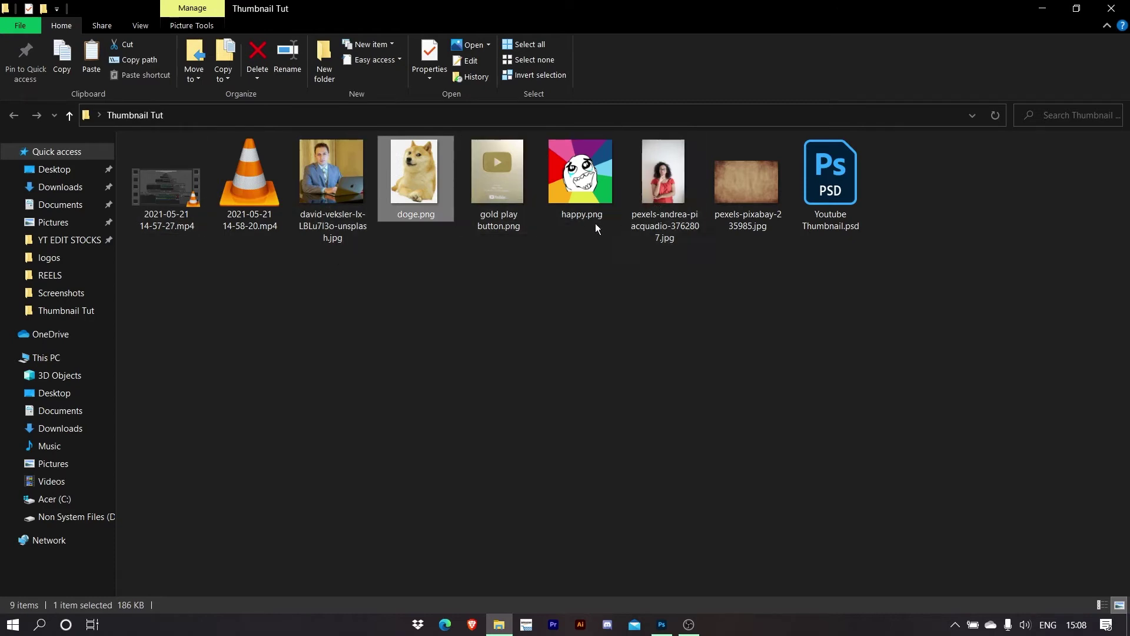
pyautogui.moveTo(578, 168); pyautogui.dragTo(273, 494)
pyautogui.press('Return')
# Move the happy picture to the canvas's lower-left area beside the dog and scale it to 221.07%
pyautogui.moveTo(445, 359); pyautogui.dragTo(268, 464)
pyautogui.press('ctrl')
pyautogui.hotkey('ctrl', 't')
pyautogui.moveTo(307, 415); pyautogui.dragTo(361, 359)
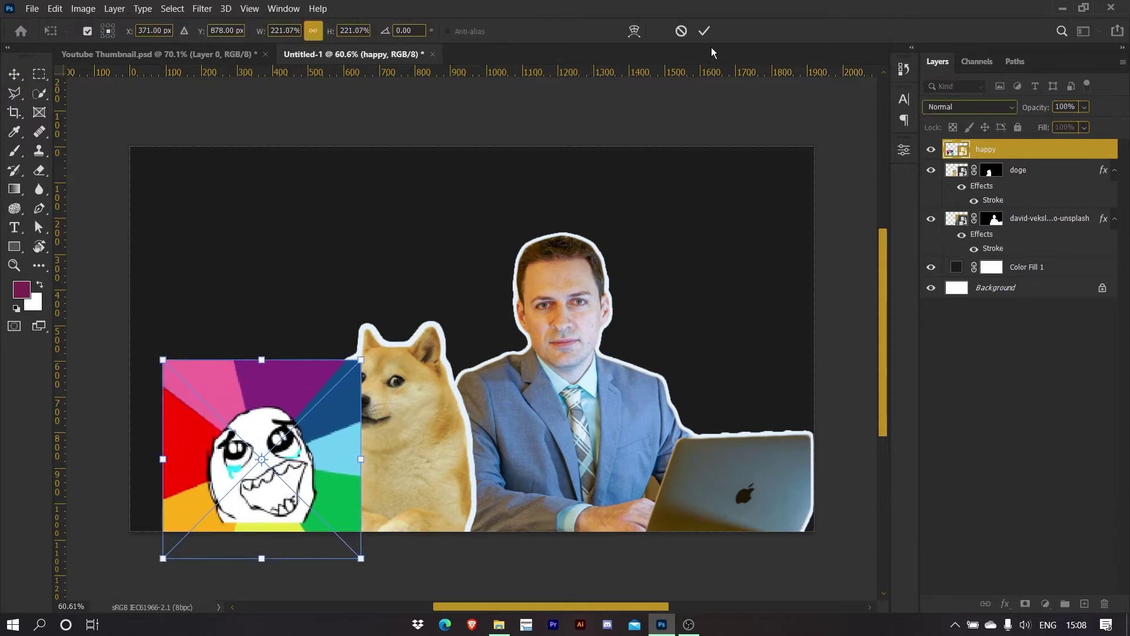
pyautogui.click(704, 31)
# Select the white meme face in the happy picture and add a layer mask that hides its coloured background
pyautogui.click(40, 94)
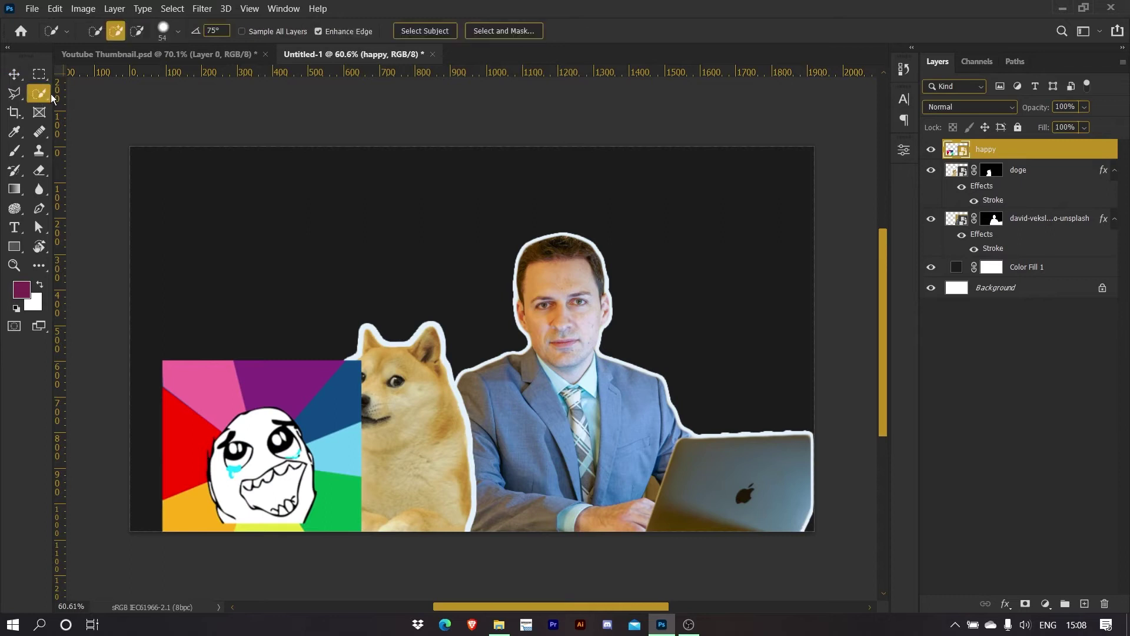
pyautogui.click(438, 34)
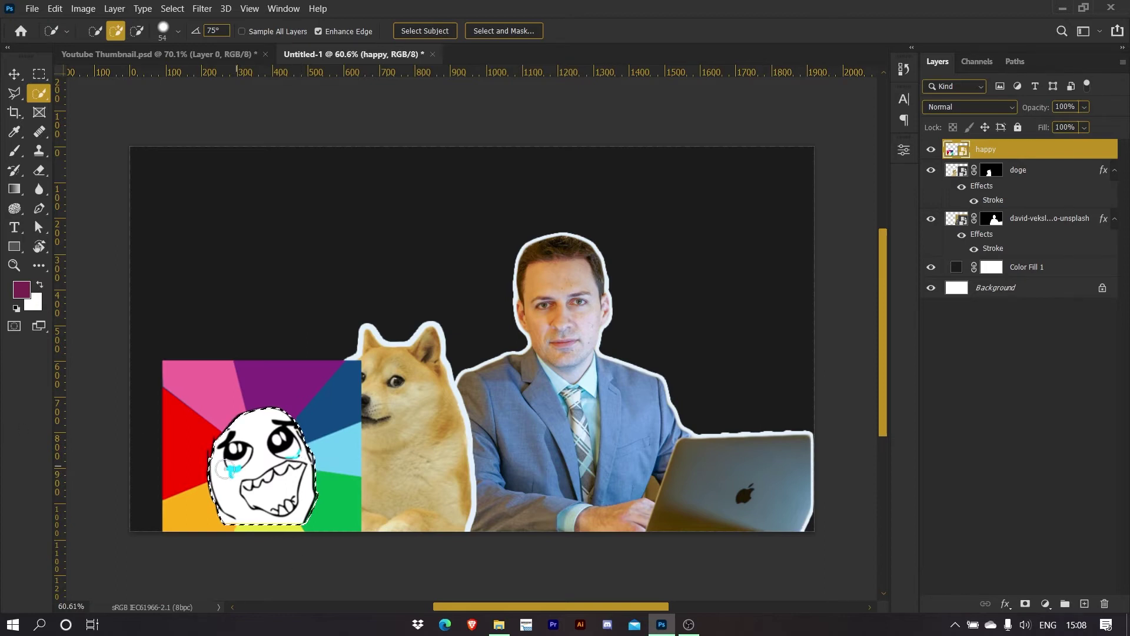
pyautogui.click(1025, 604)
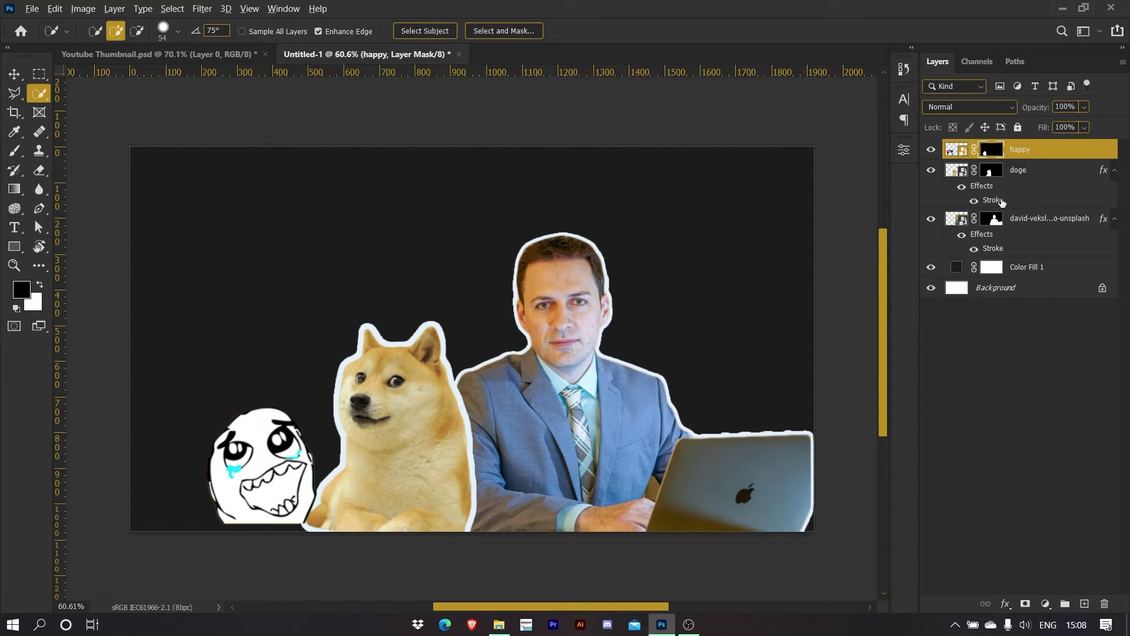
# Copy the doge layer's stroke to the happy layer and move the meme face down against the canvas's lower edge beside the dog
pyautogui.moveTo(1002, 202); pyautogui.dragTo(1032, 154)
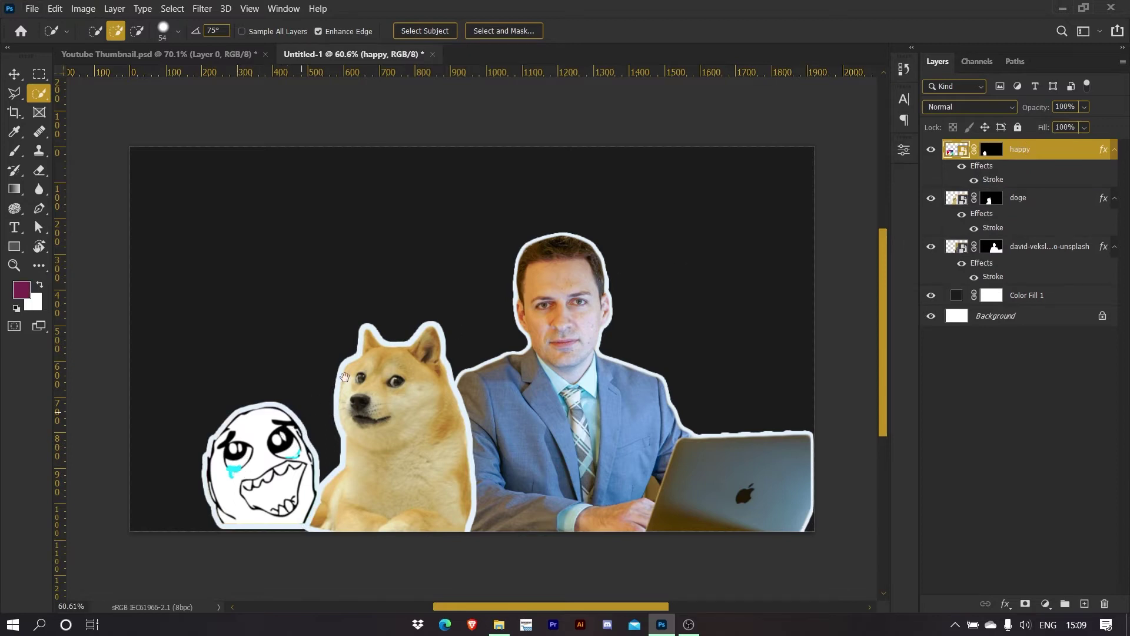
pyautogui.moveTo(289, 420); pyautogui.dragTo(344, 376)
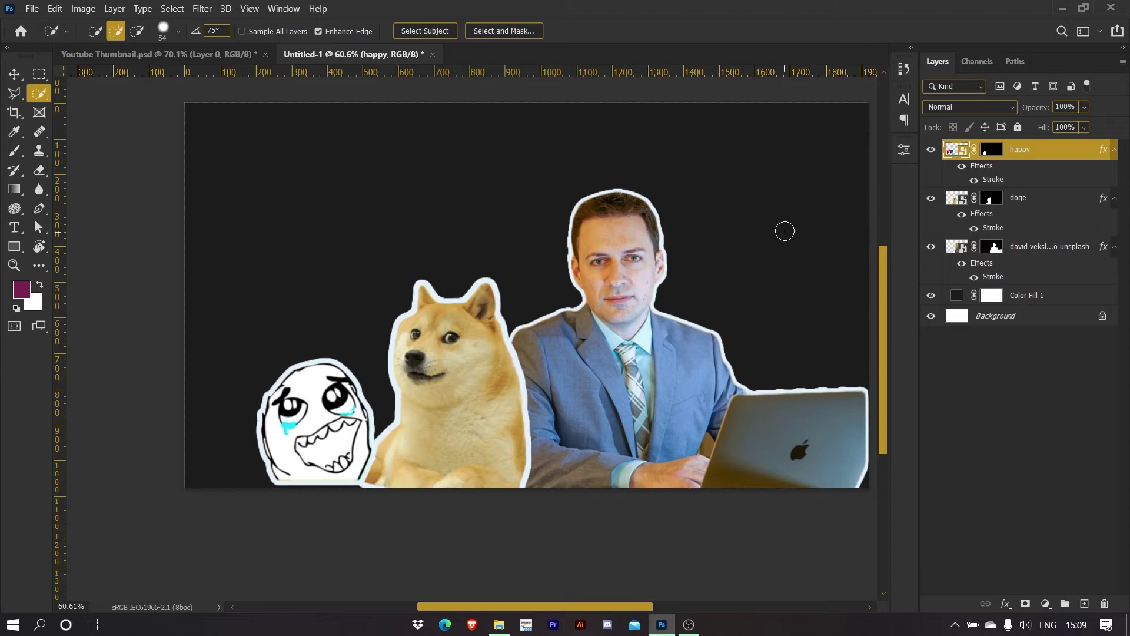
pyautogui.press('v')
pyautogui.moveTo(335, 423); pyautogui.dragTo(338, 430)
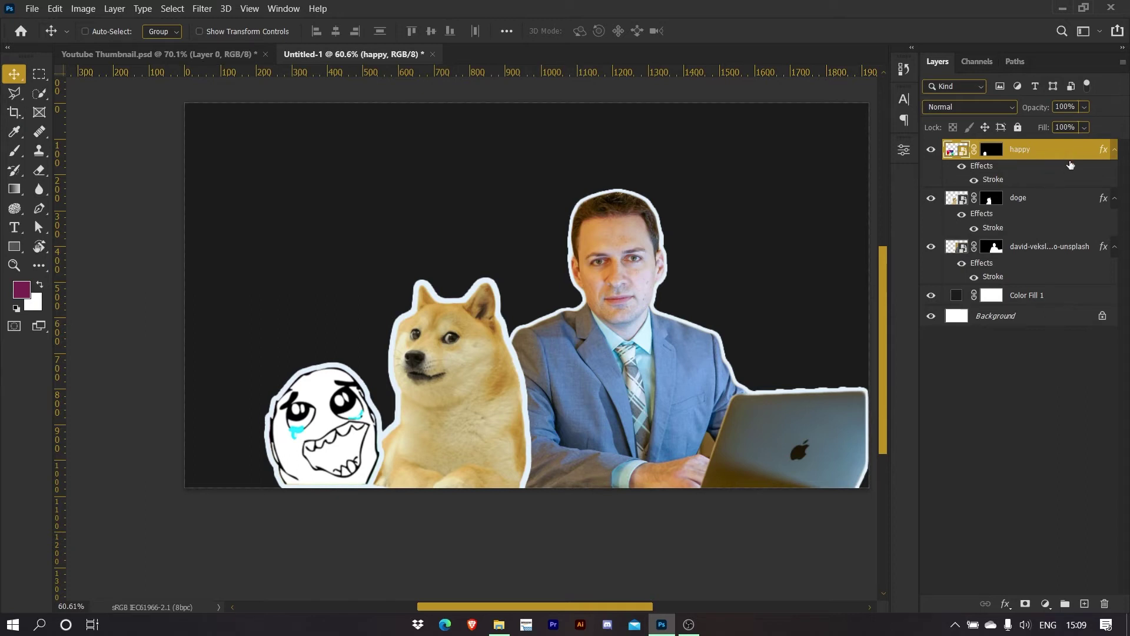
# Add a 000000 drop shadow to the happy layer with about 15 px distance, 16% spread and 27 px size
pyautogui.doubleClick(998, 173)
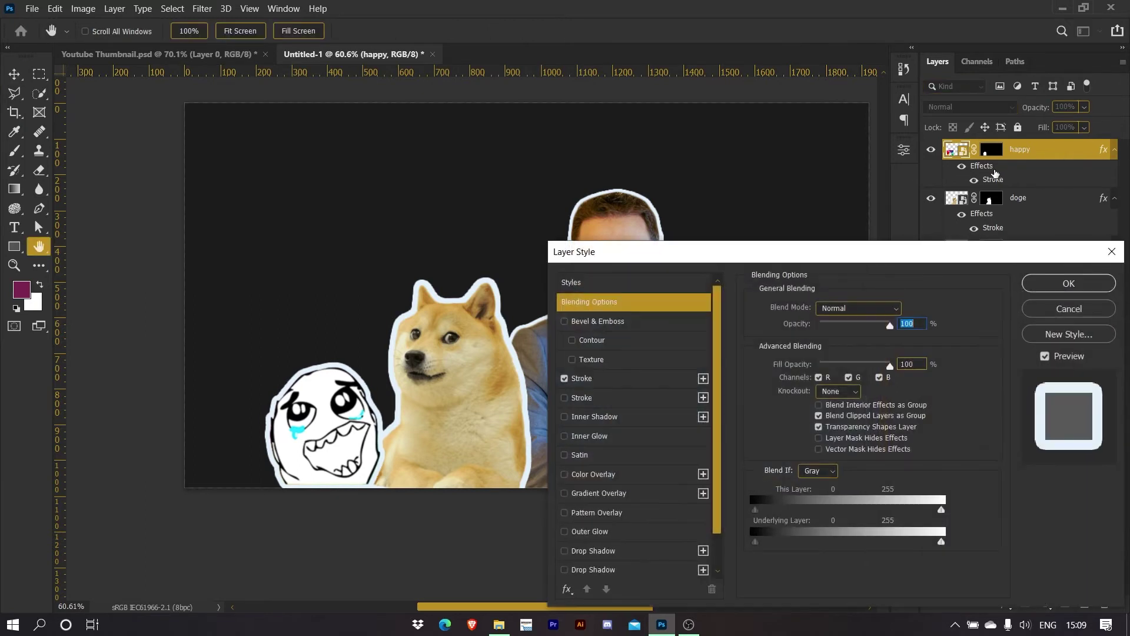
pyautogui.scroll(-2, 601, 471)
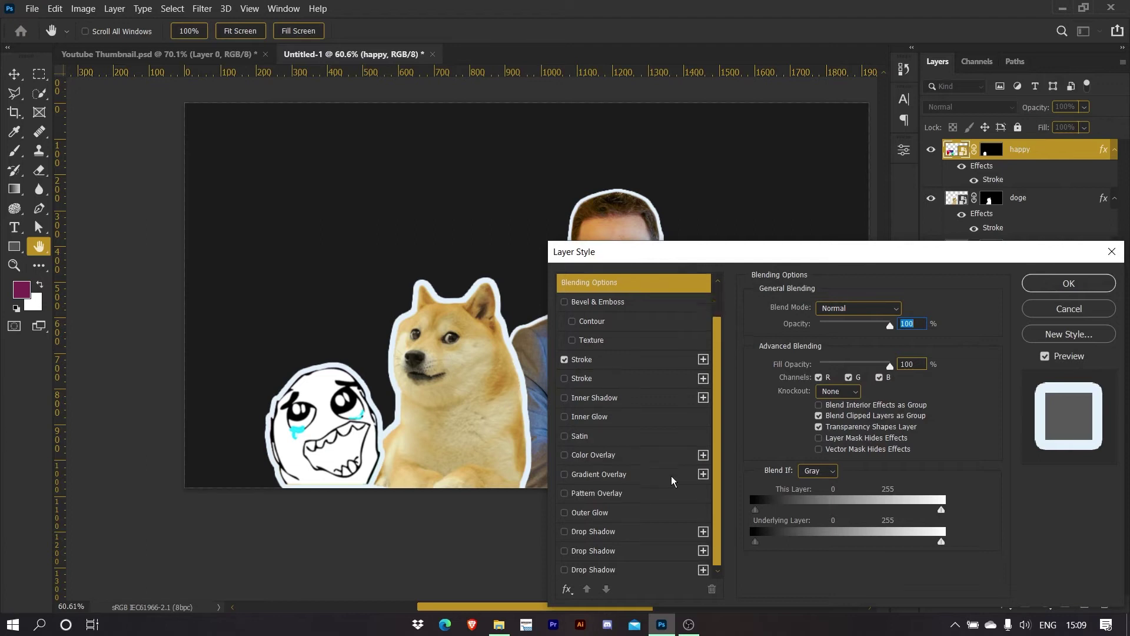
pyautogui.click(565, 569)
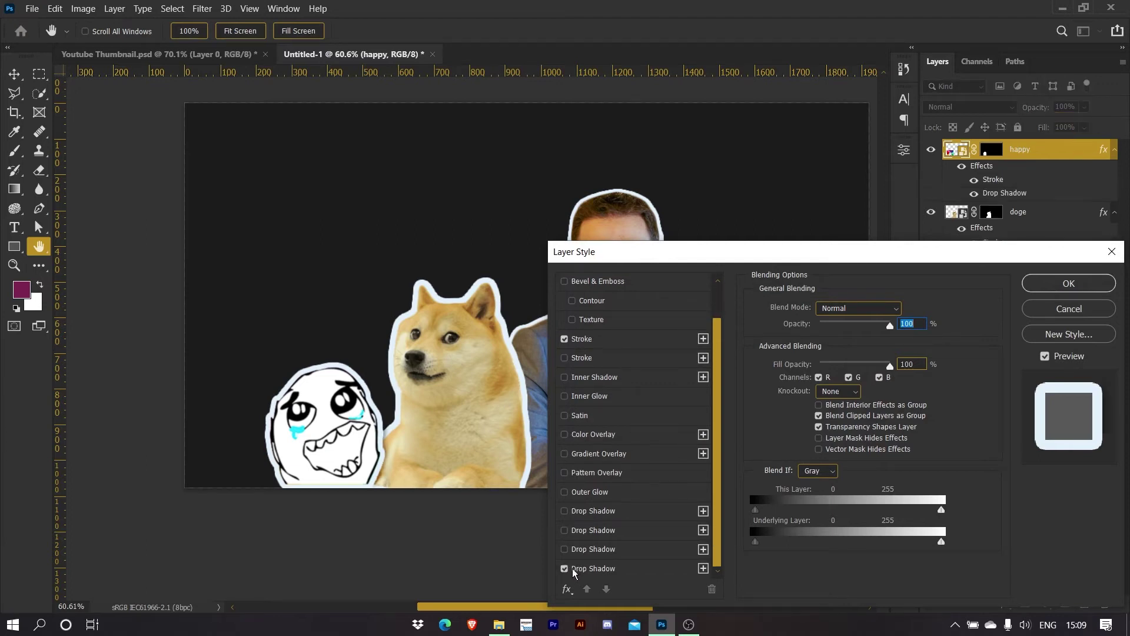
pyautogui.click(607, 569)
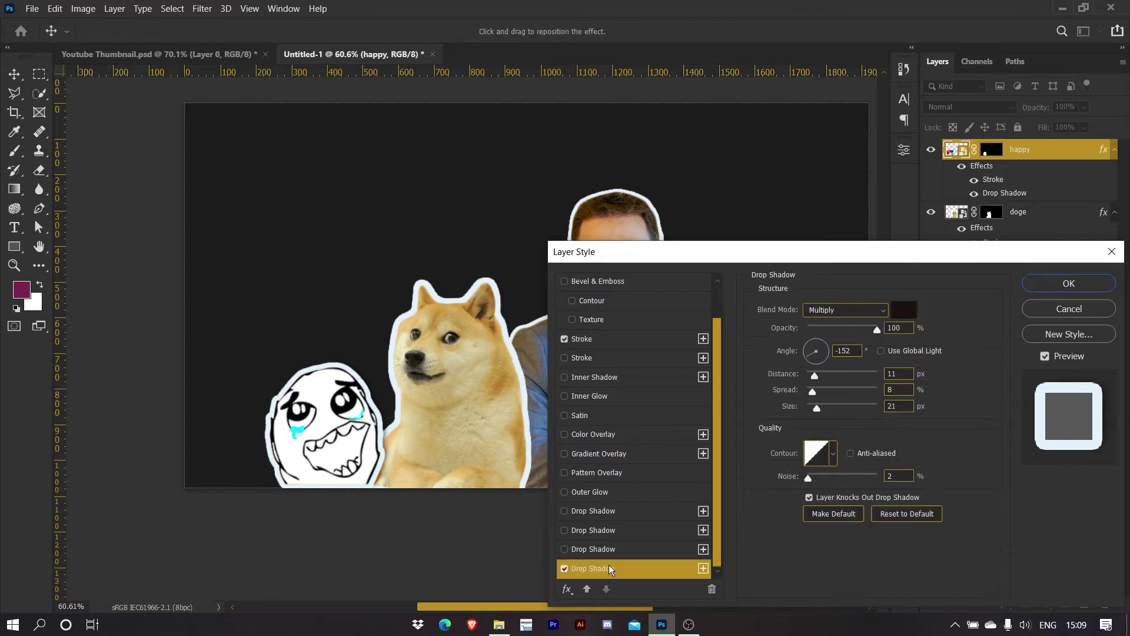
pyautogui.moveTo(816, 409); pyautogui.dragTo(818, 409)
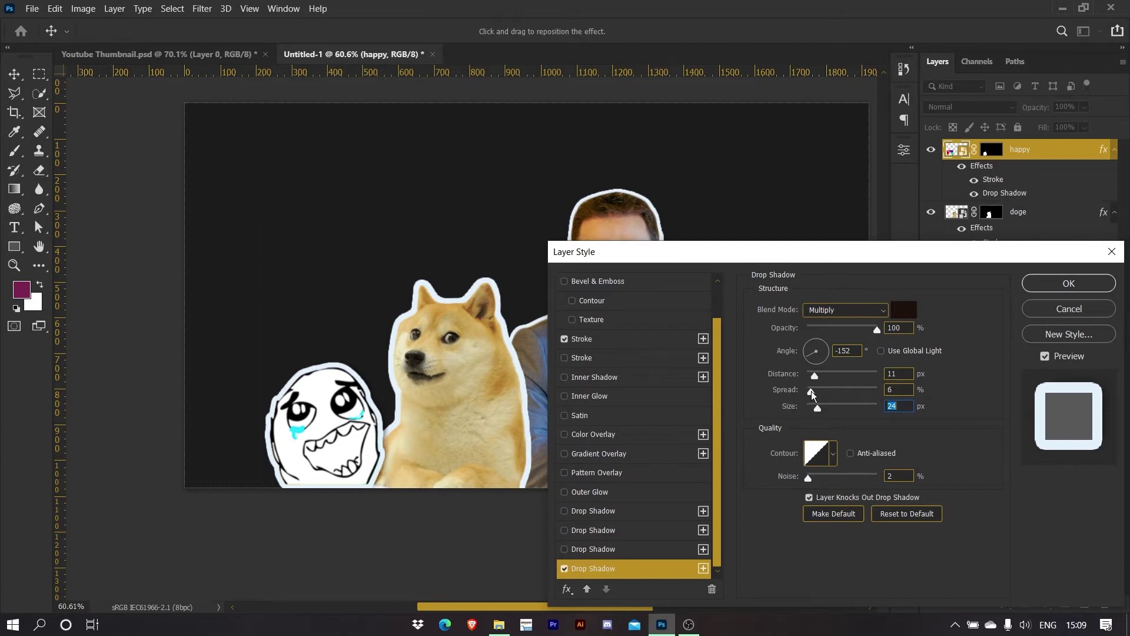
pyautogui.click(904, 309)
pyautogui.write('000000')
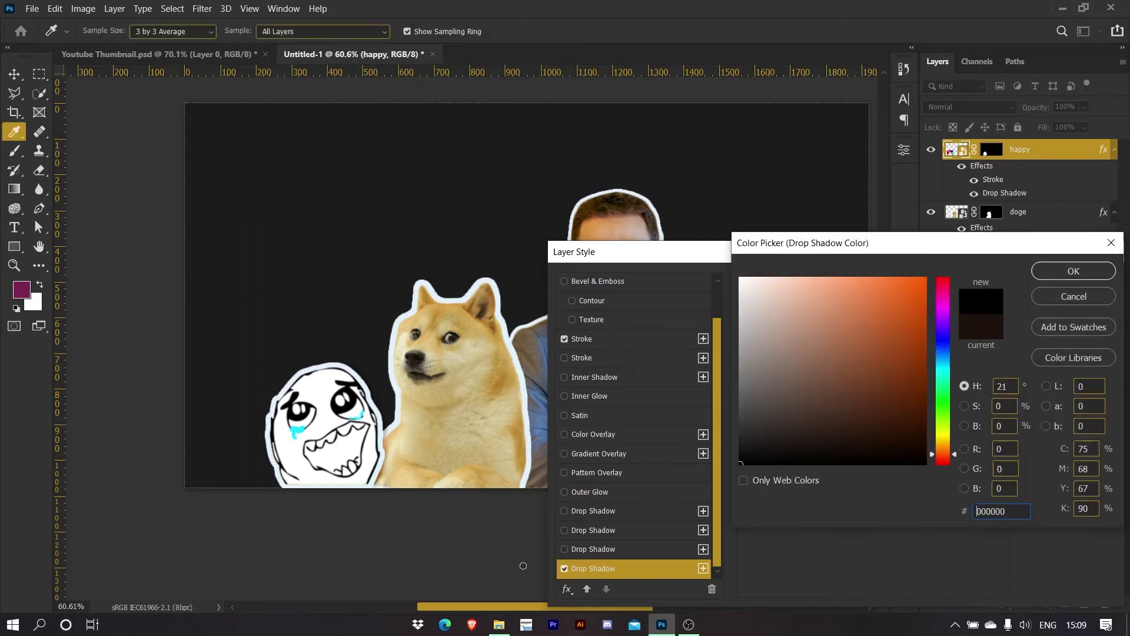
pyautogui.click(1035, 271)
pyautogui.moveTo(819, 393)
pyautogui.mouseDown()
pyautogui.moveTo(820, 409)
pyautogui.moveTo(819, 379)
pyautogui.moveTo(819, 397)
pyautogui.mouseUp()
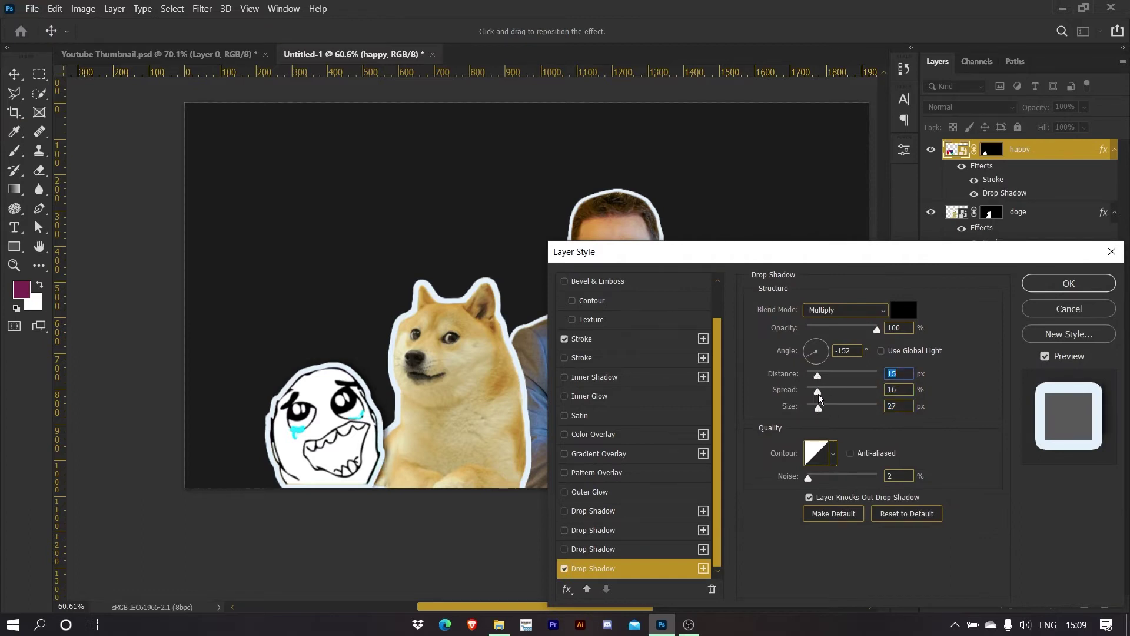
pyautogui.click(1068, 283)
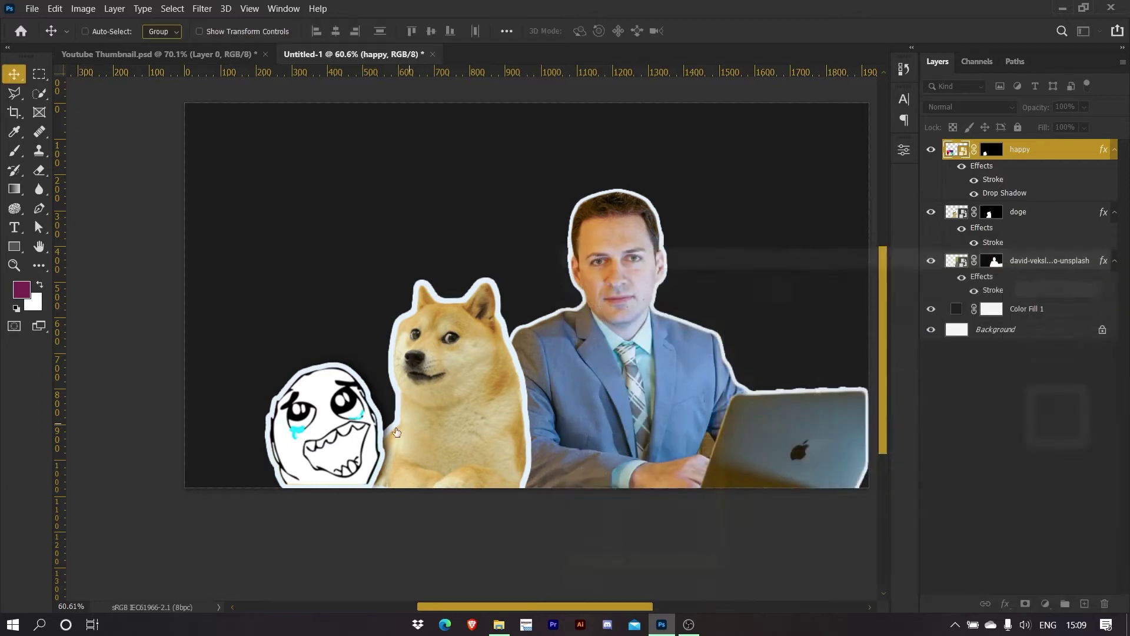
# Copy the happy layer's drop shadow to the doge layer and to the layer of the man with the laptop
pyautogui.moveTo(1009, 198); pyautogui.dragTo(1024, 305)
pyautogui.moveTo(704, 325); pyautogui.dragTo(697, 328)
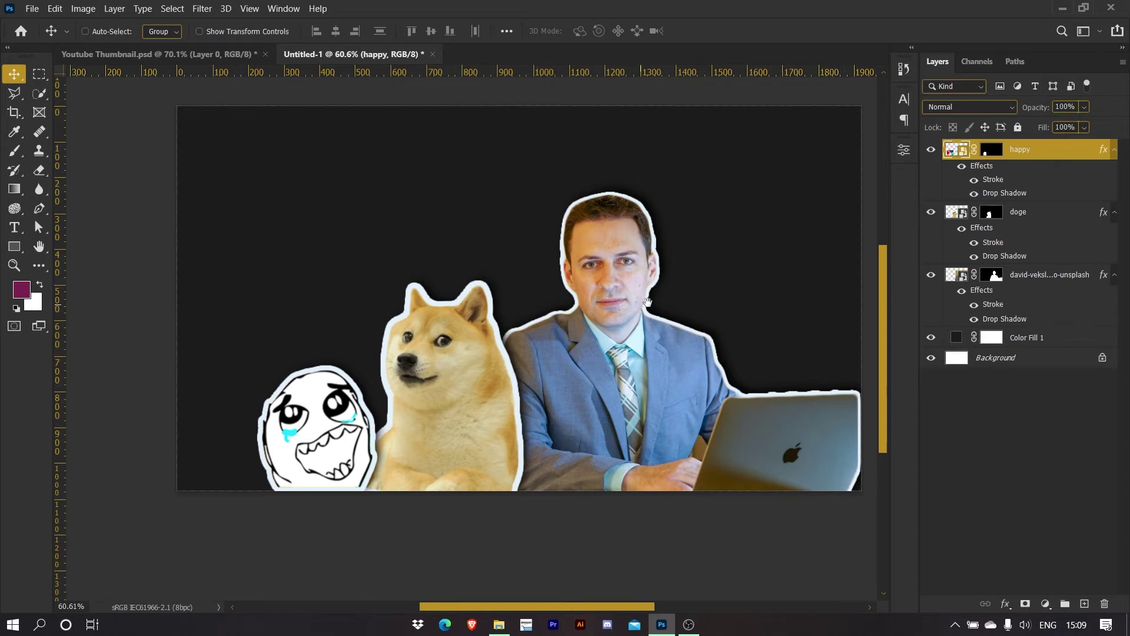
pyautogui.hscroll(2, 648, 306)
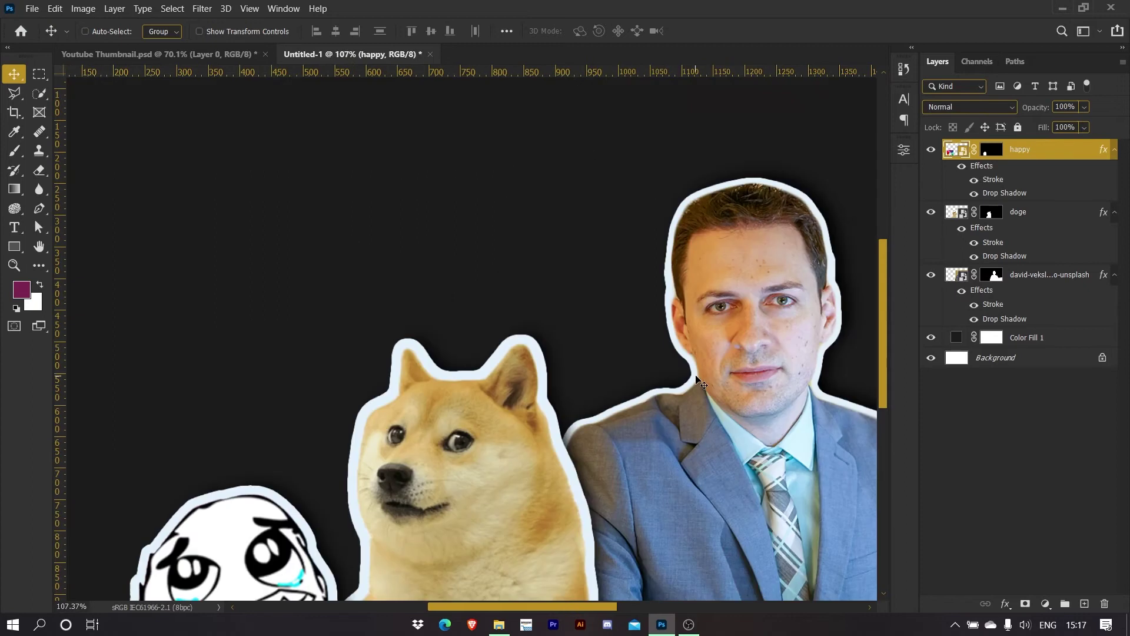
pyautogui.hotkey('ctrl', '0')
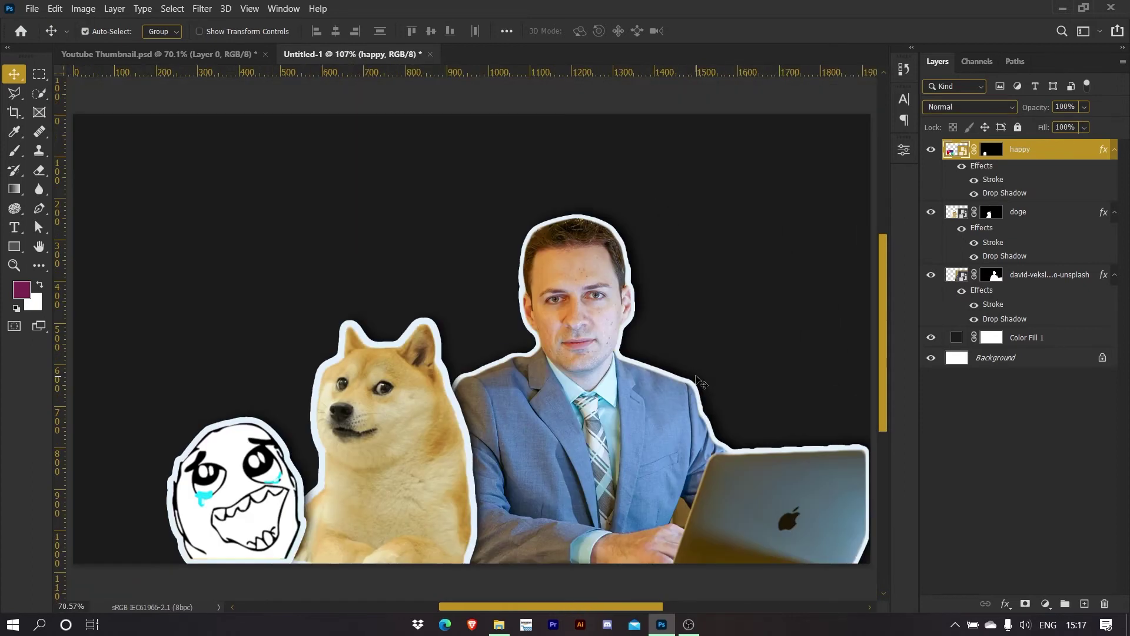
# Add the white two-line text INVESTING / IN MEMES above the dog in centred Myriad Pro Bold at 164 pt
pyautogui.click(2, 236)
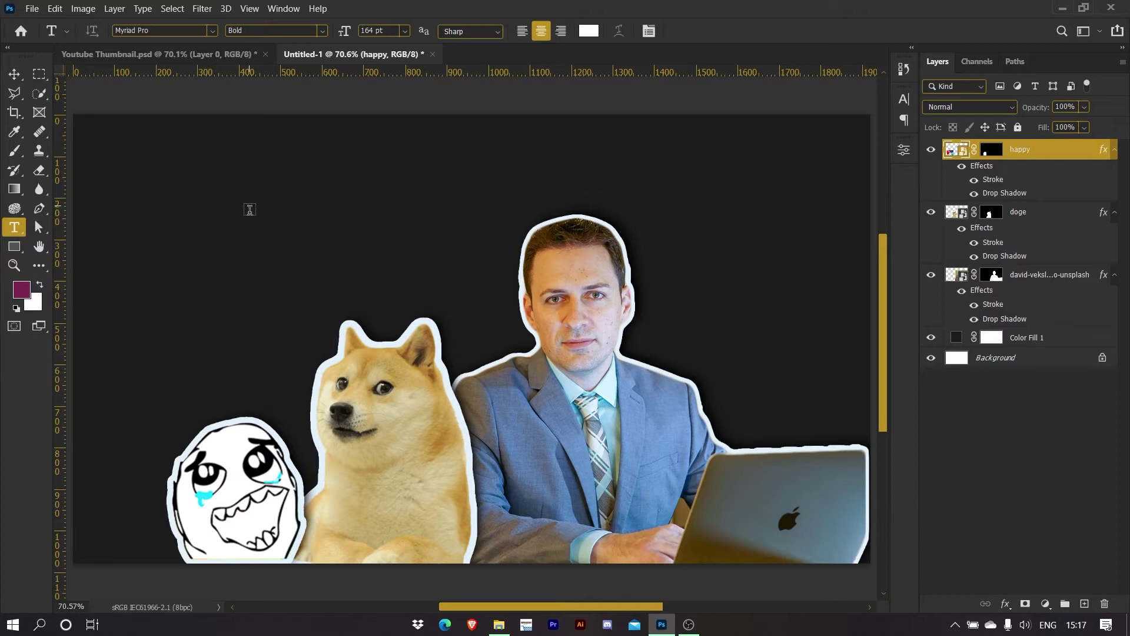
pyautogui.click(288, 225)
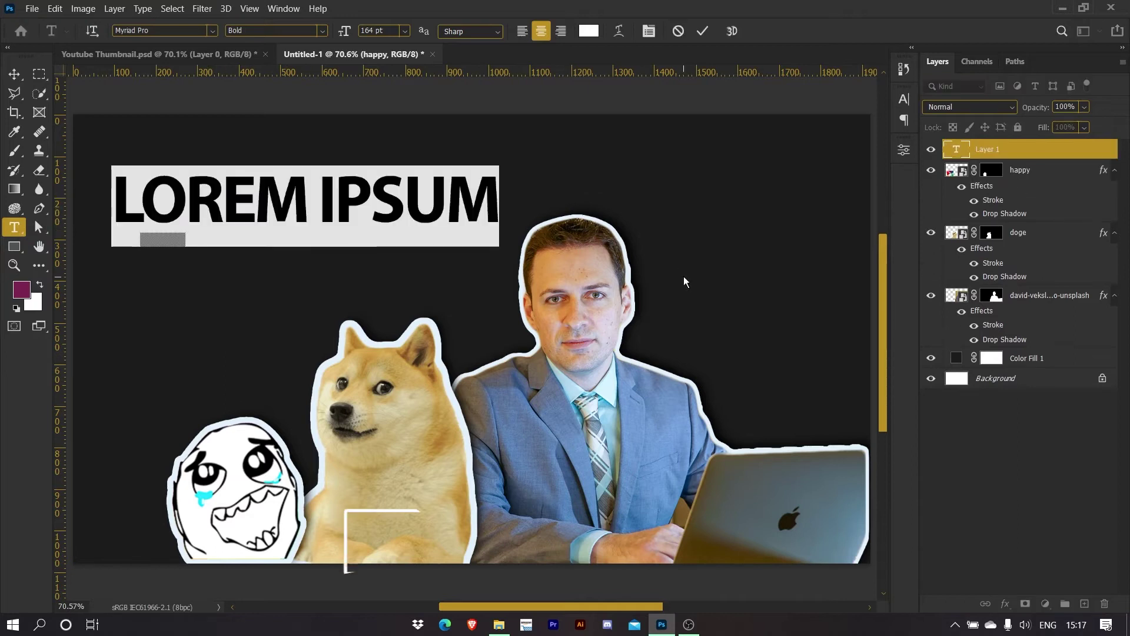
pyautogui.write('!NVES')
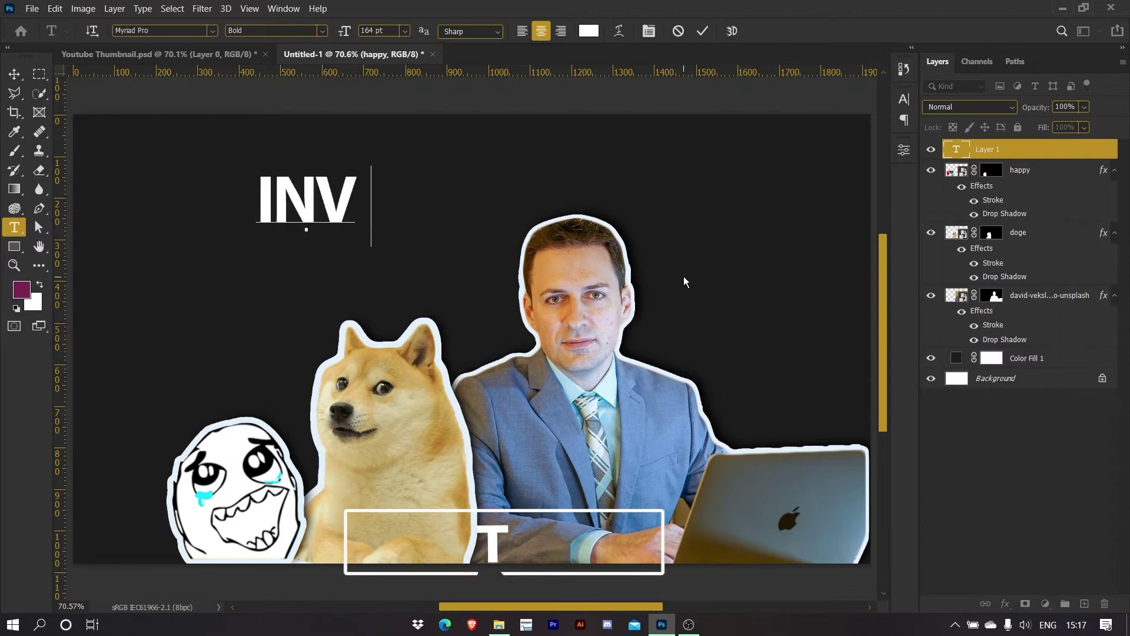
pyautogui.write('TING')
pyautogui.press('Return')
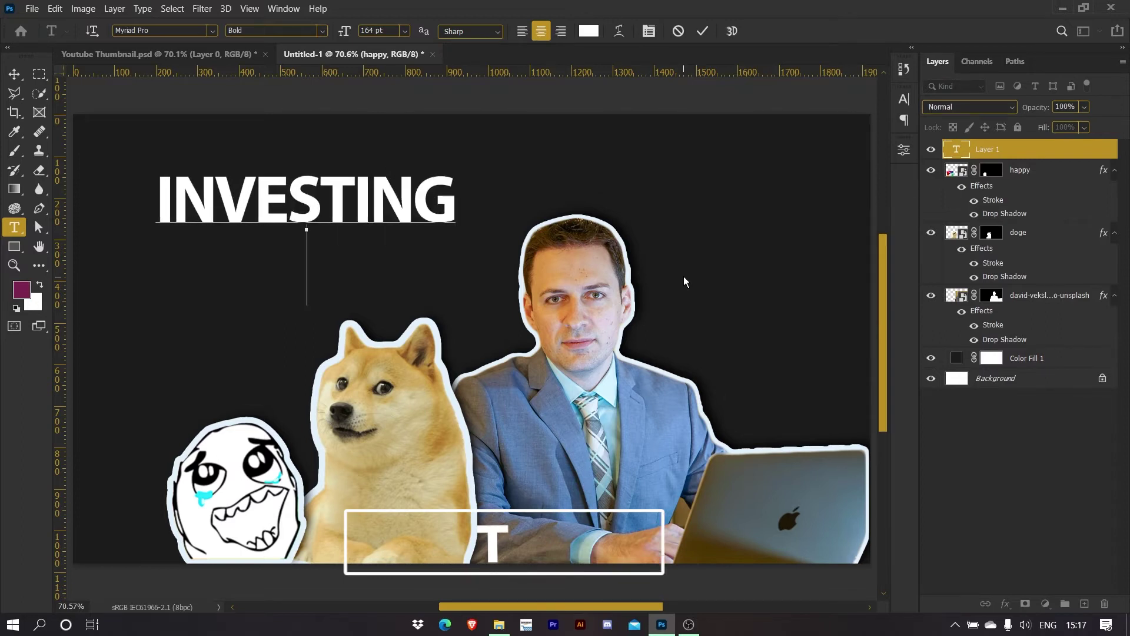
pyautogui.write('IN MEMES')
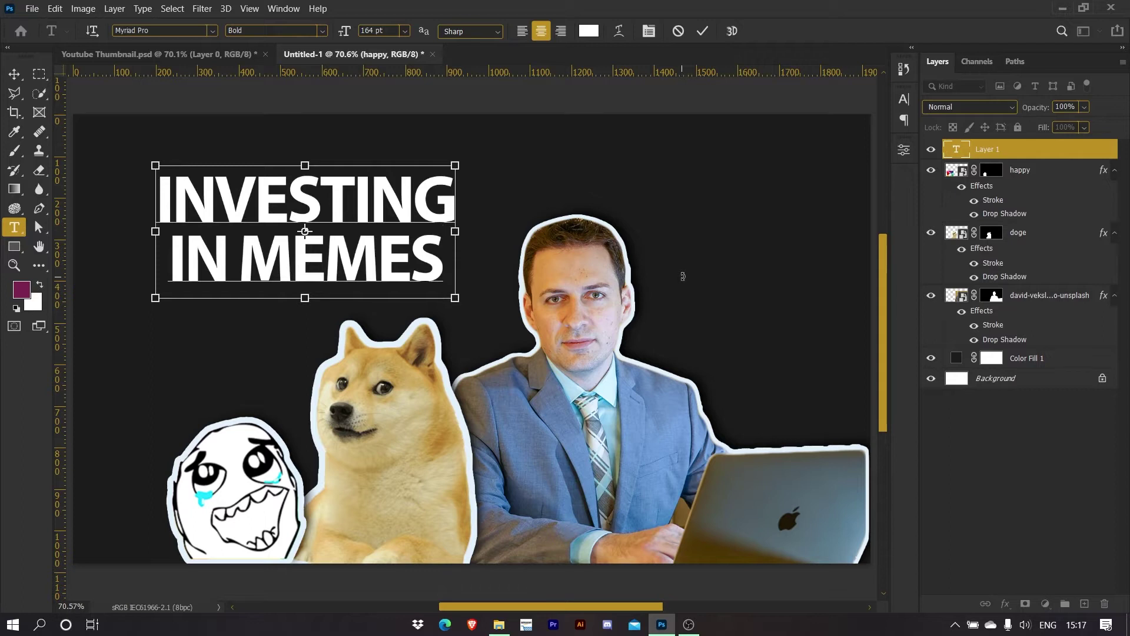
# Set the whole INVESTING IN MEMES text to 104% horizontal scale, -20 tracking and 161 pt leading
pyautogui.hotkey('ctrl', 'a')
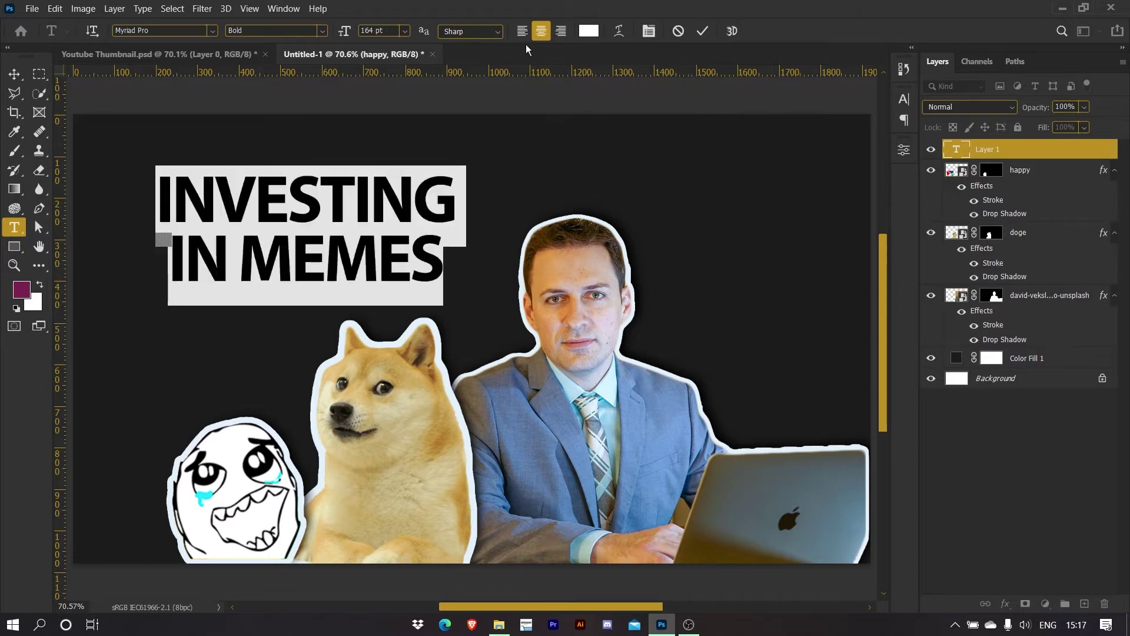
pyautogui.click(649, 31)
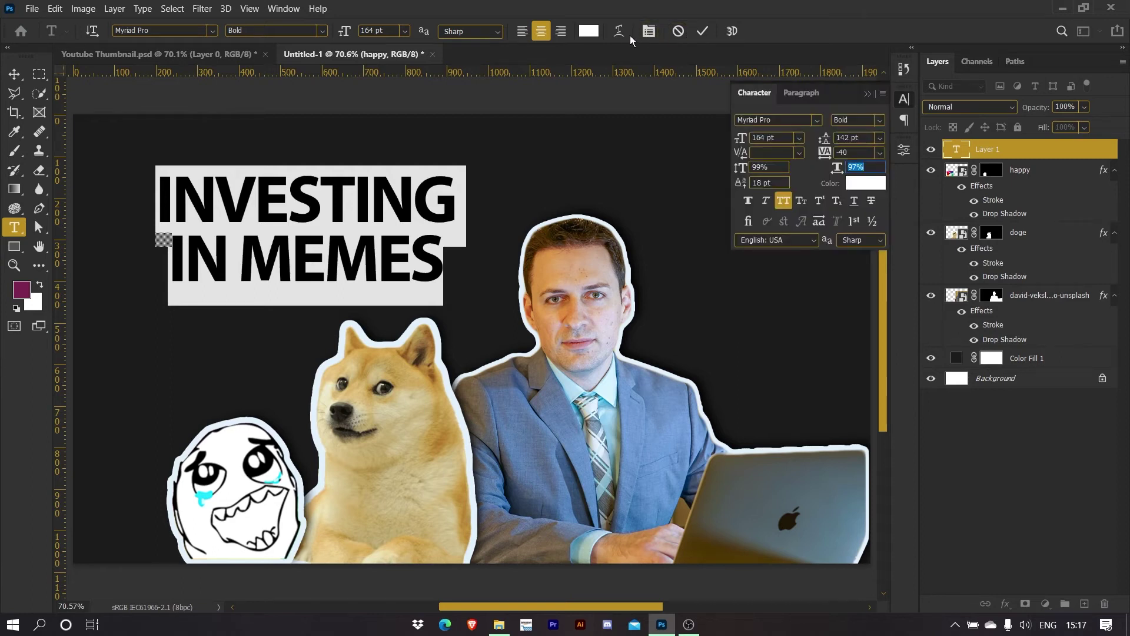
pyautogui.moveTo(833, 175); pyautogui.dragTo(843, 170)
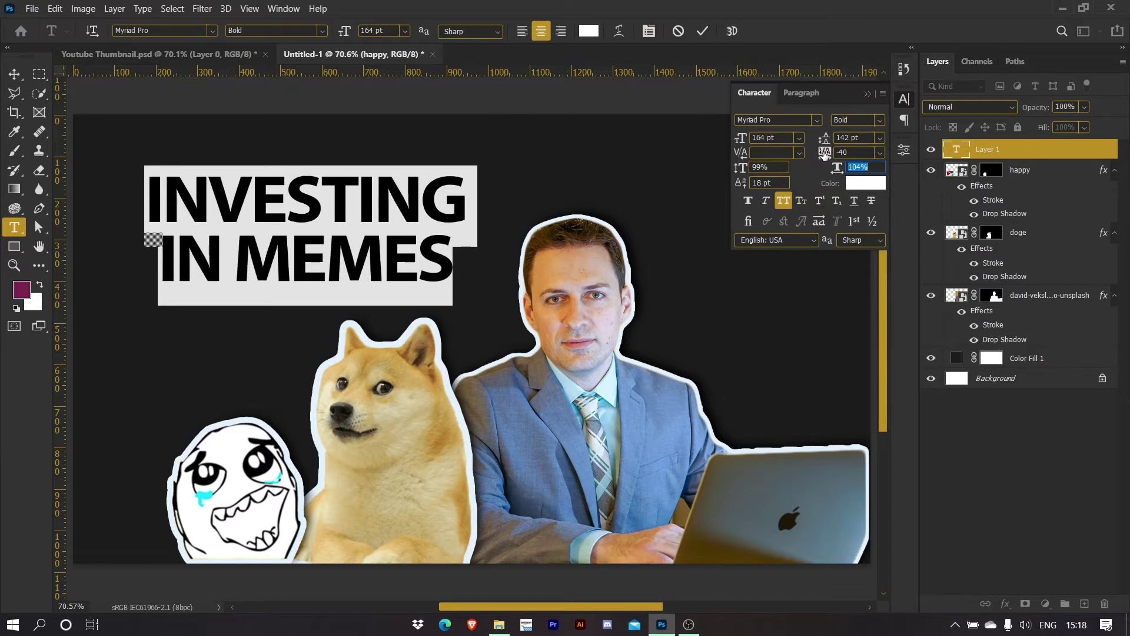
pyautogui.moveTo(825, 153); pyautogui.dragTo(826, 154)
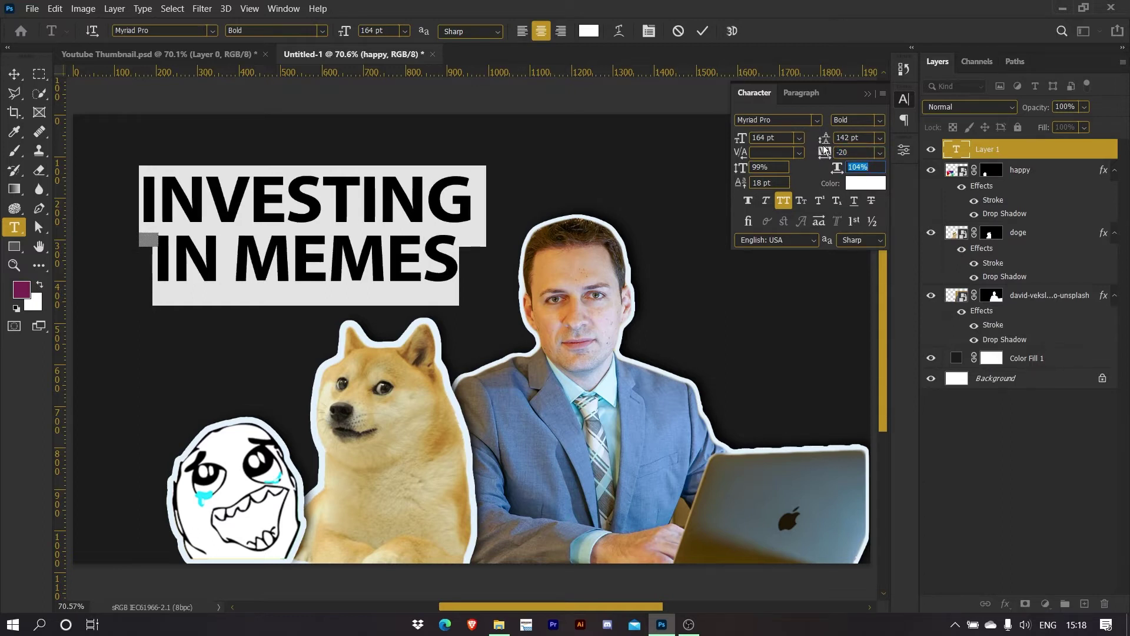
pyautogui.moveTo(823, 142); pyautogui.dragTo(840, 139)
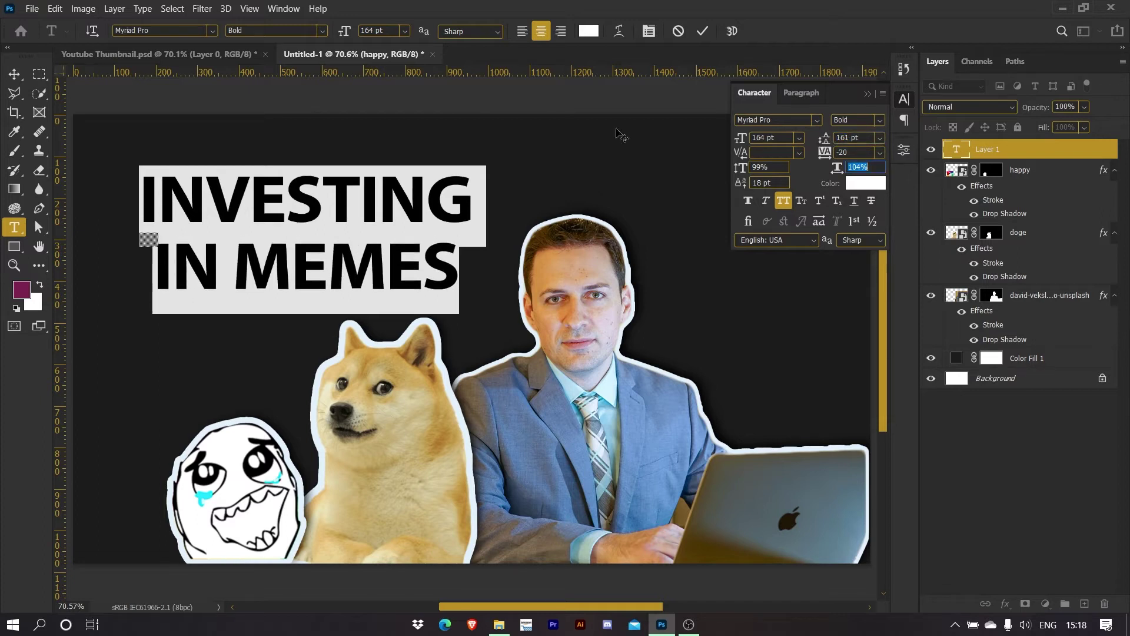
pyautogui.click(705, 32)
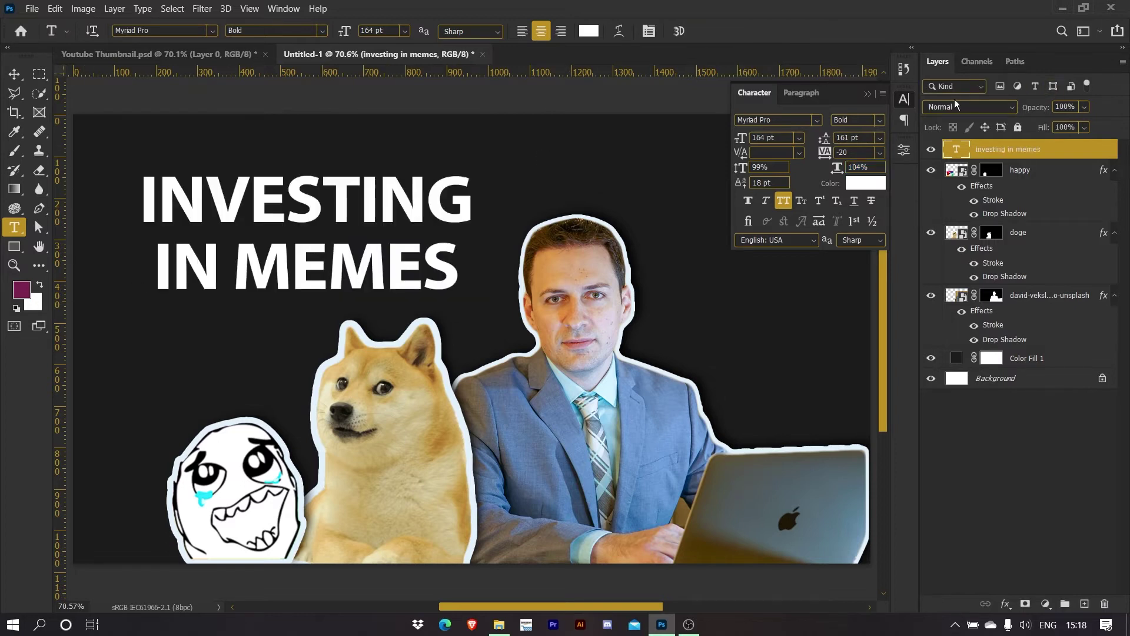
pyautogui.click(866, 95)
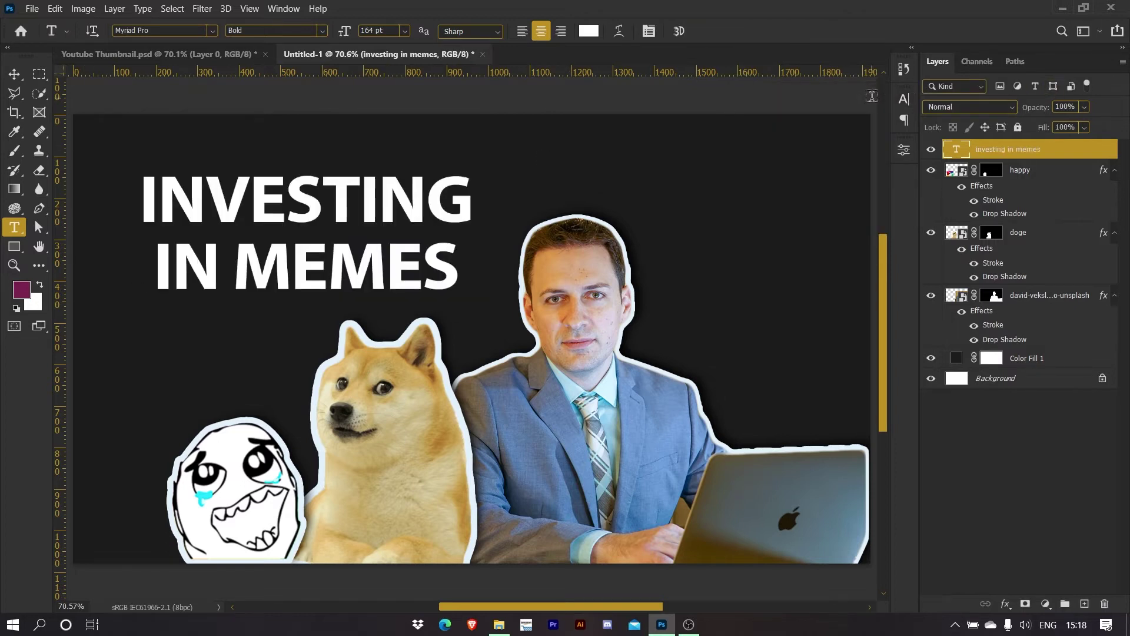
# Rasterize the investing in memes text layer
pyautogui.press('m')
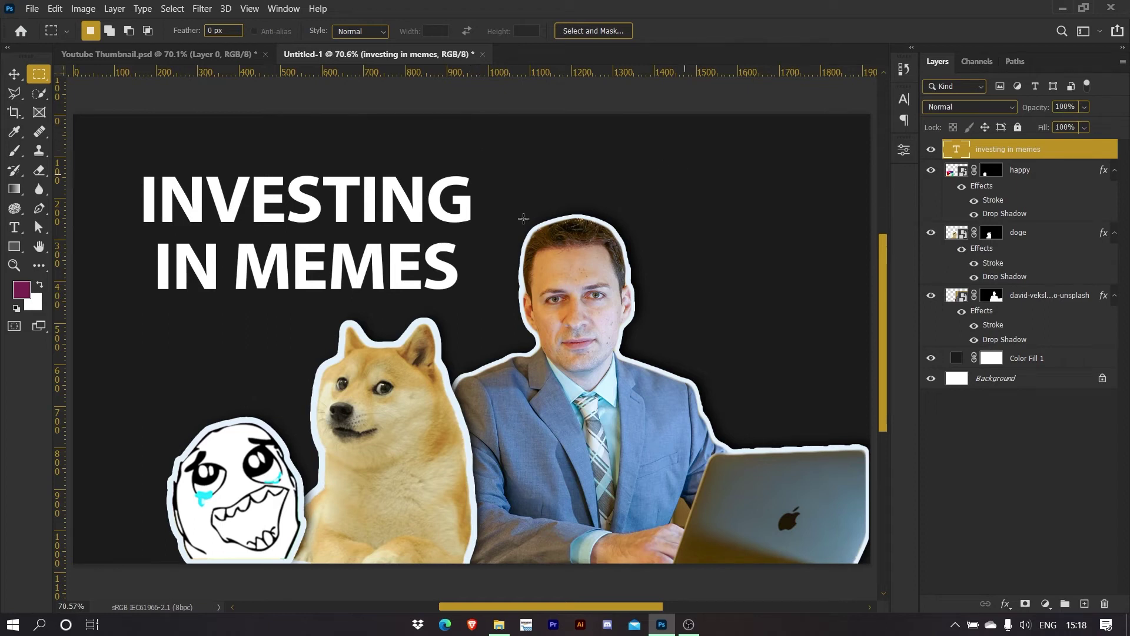
pyautogui.rightClick(1088, 160)
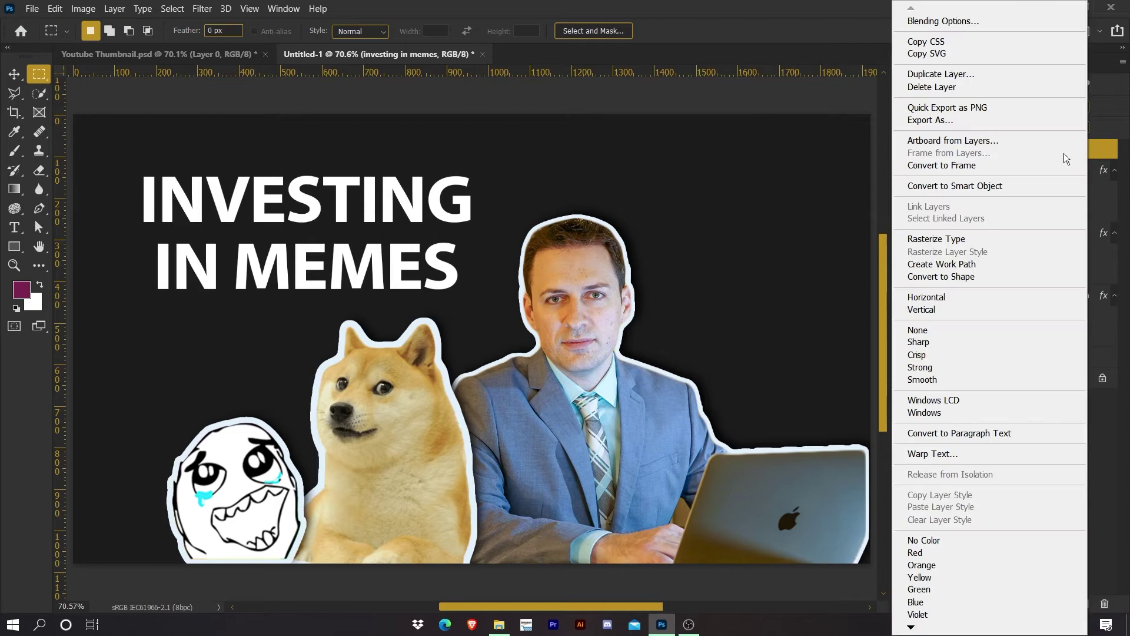
pyautogui.click(1004, 241)
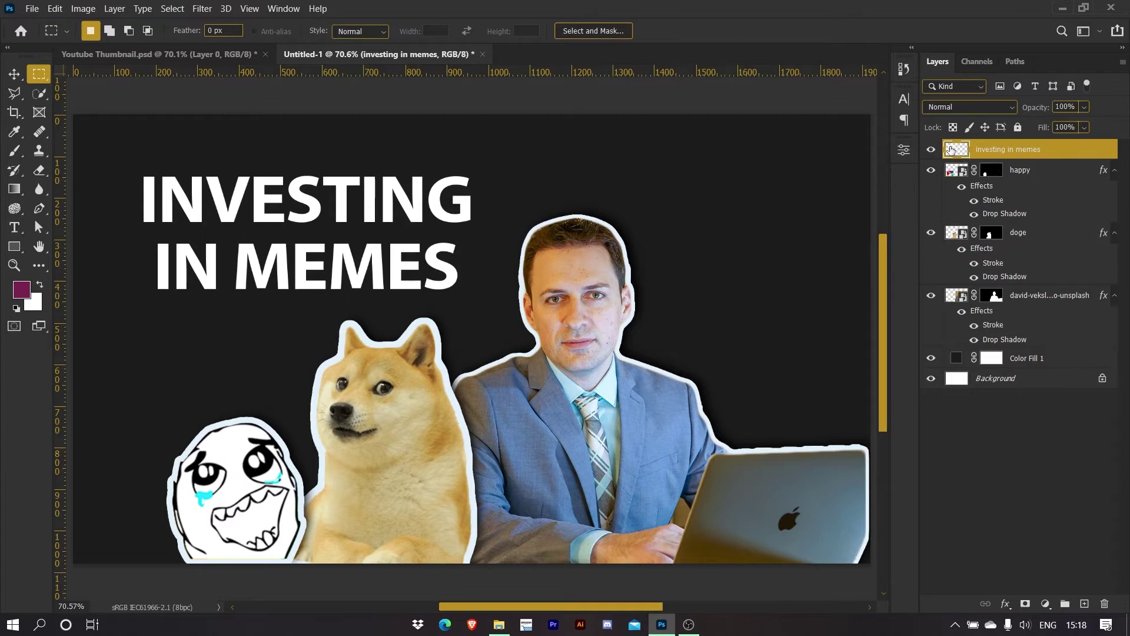
# Select the word INVESTING with a rectangular marquee and copy it to a new layer
pyautogui.moveTo(304, 192); pyautogui.dragTo(339, 191)
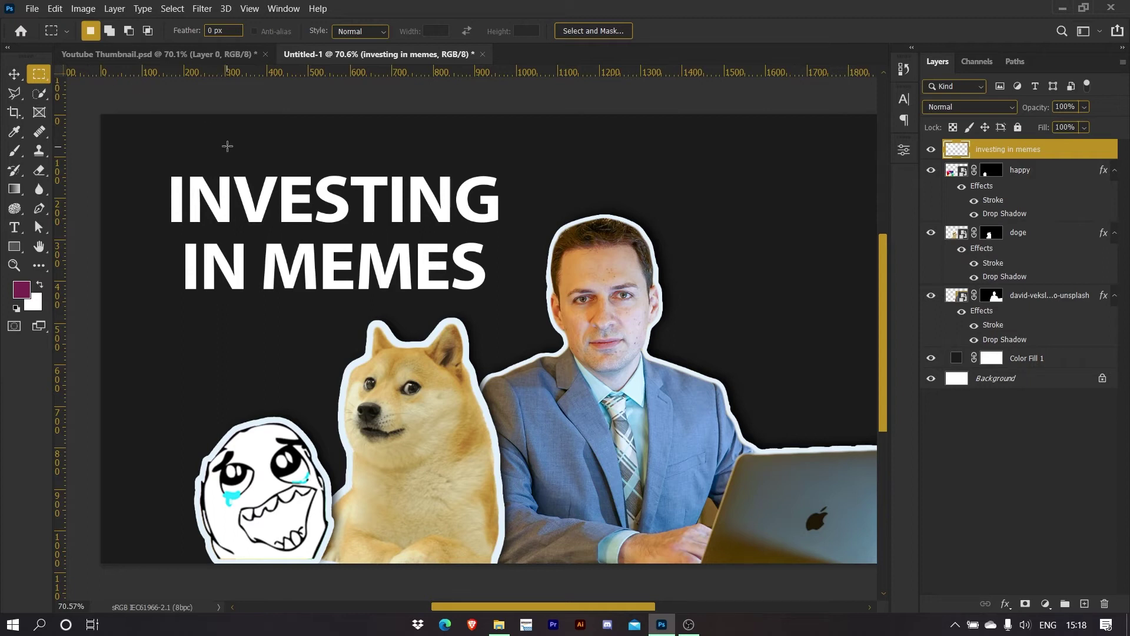
pyautogui.moveTo(158, 163); pyautogui.dragTo(507, 239)
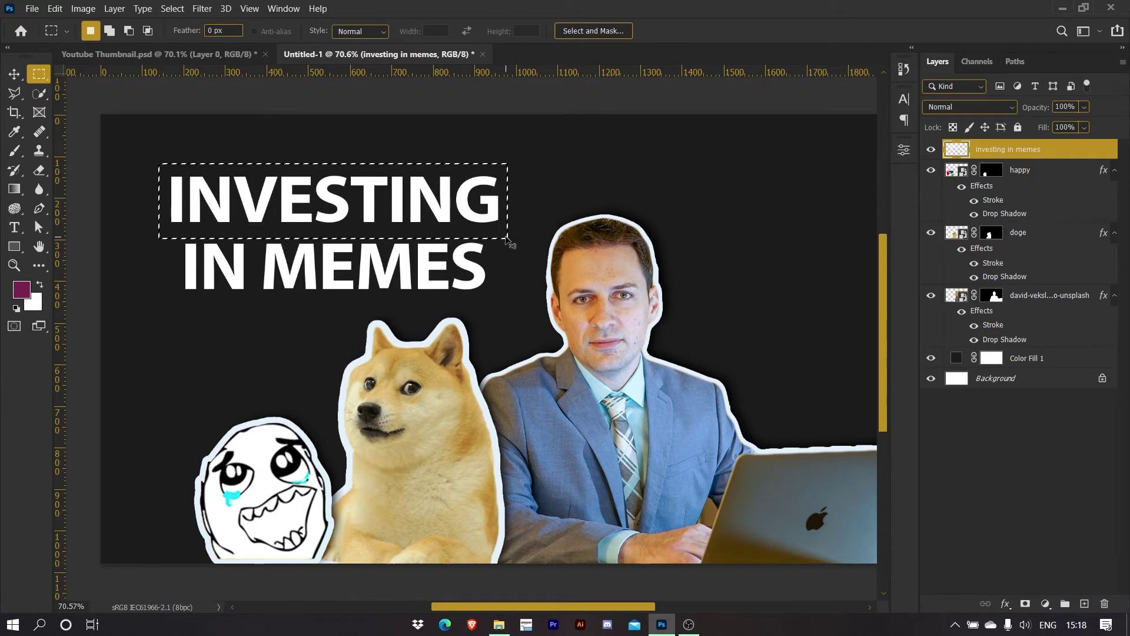
pyautogui.hotkey('ctrl', 'j')
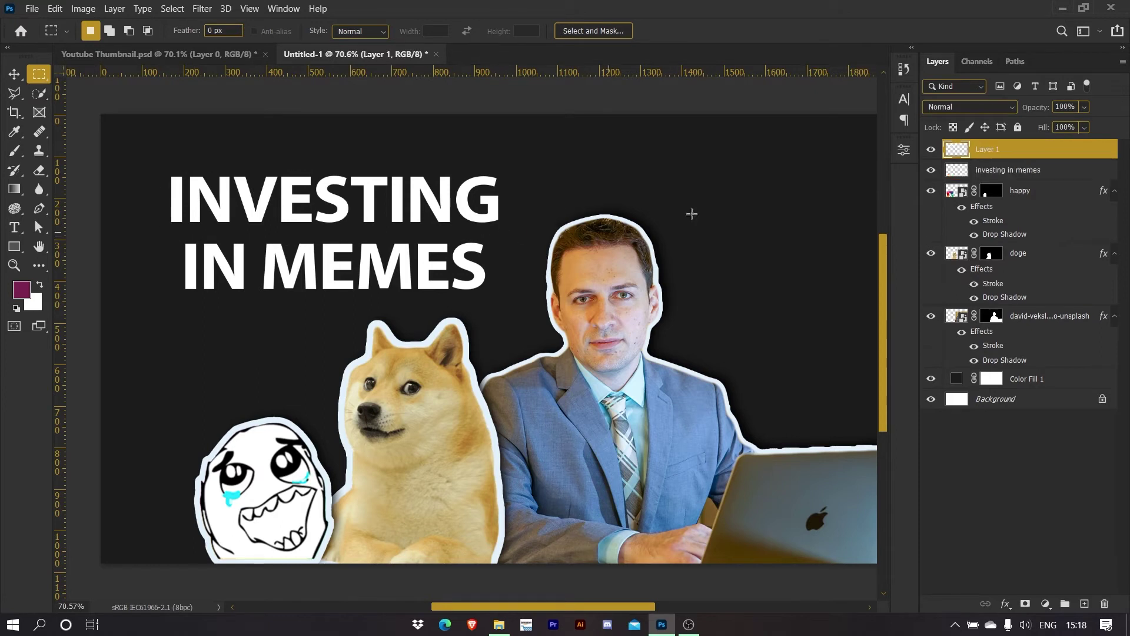
# Check the separated text by toggling the visibility of Layer 1 and the investing in memes layer
pyautogui.click(930, 170)
pyautogui.click(930, 149)
pyautogui.click(931, 149)
pyautogui.click(931, 149)
pyautogui.click(931, 151)
pyautogui.click(930, 151)
pyautogui.click(931, 151)
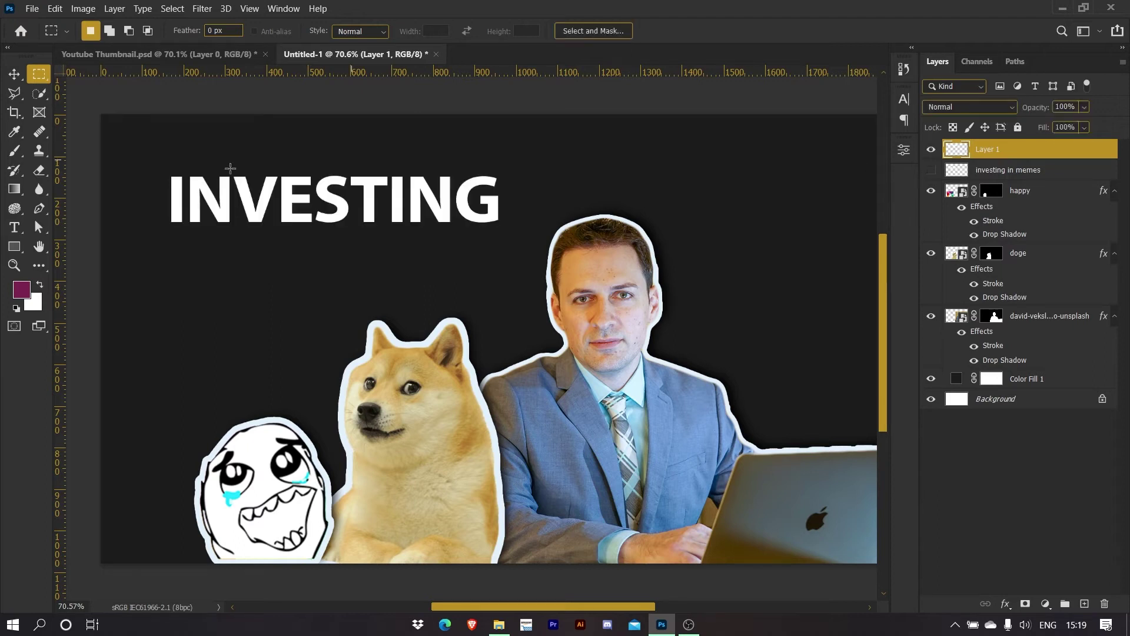
pyautogui.click(930, 170)
pyautogui.click(930, 170)
pyautogui.click(930, 169)
pyautogui.click(931, 150)
pyautogui.click(931, 149)
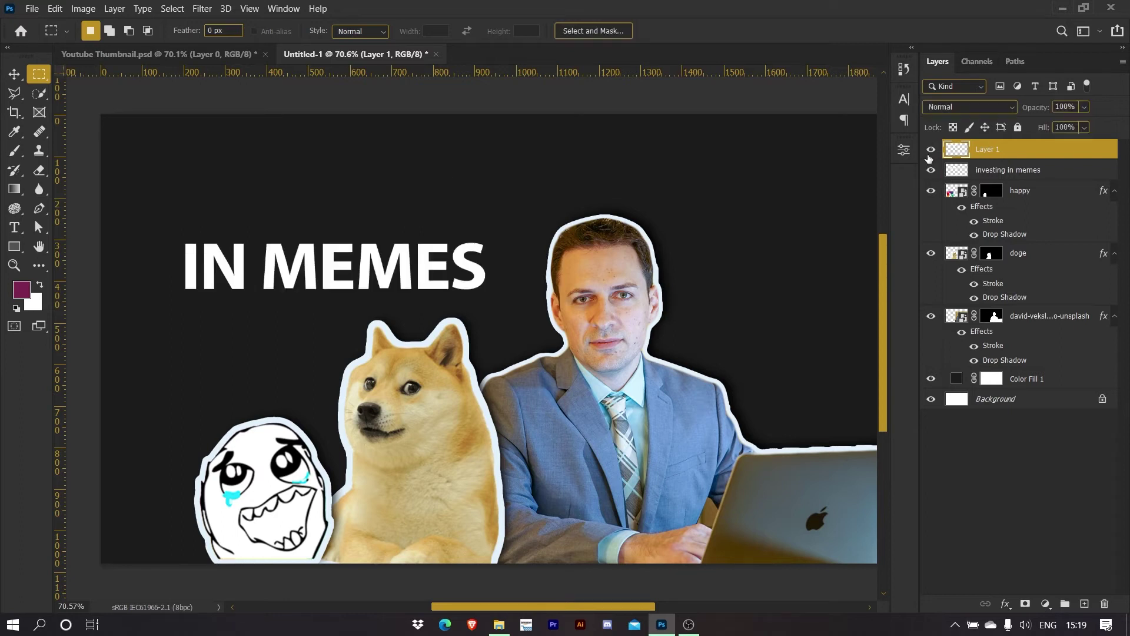
# Rename Layer 1 as investing and shorten the investing in memes layer's name to in memes
pyautogui.doubleClick(990, 151)
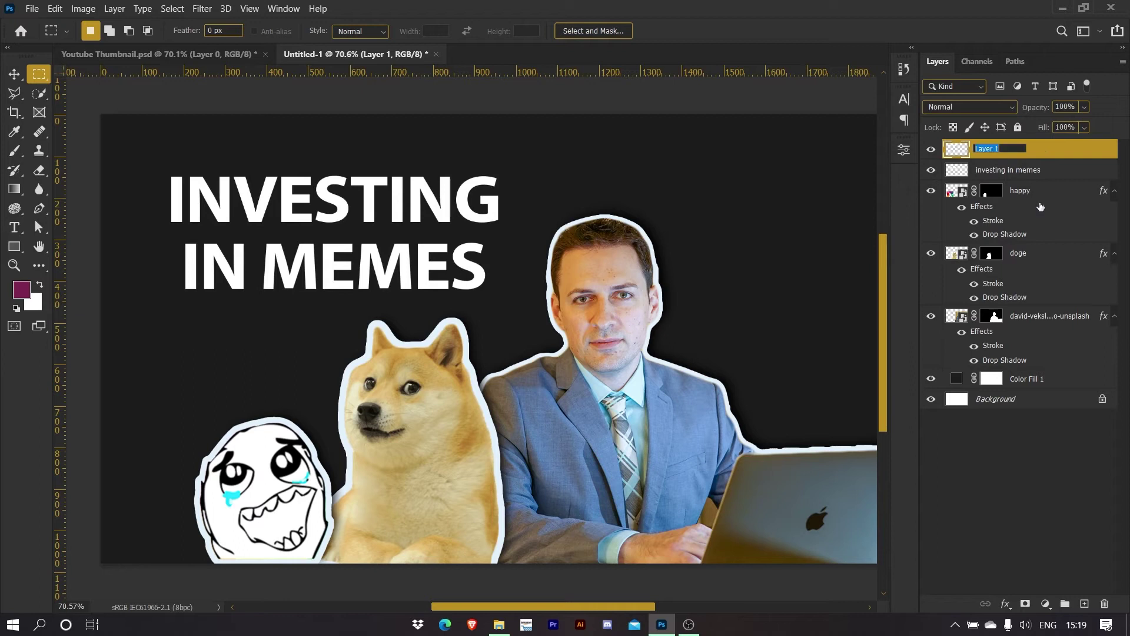
pyautogui.write('investing')
pyautogui.press('Return')
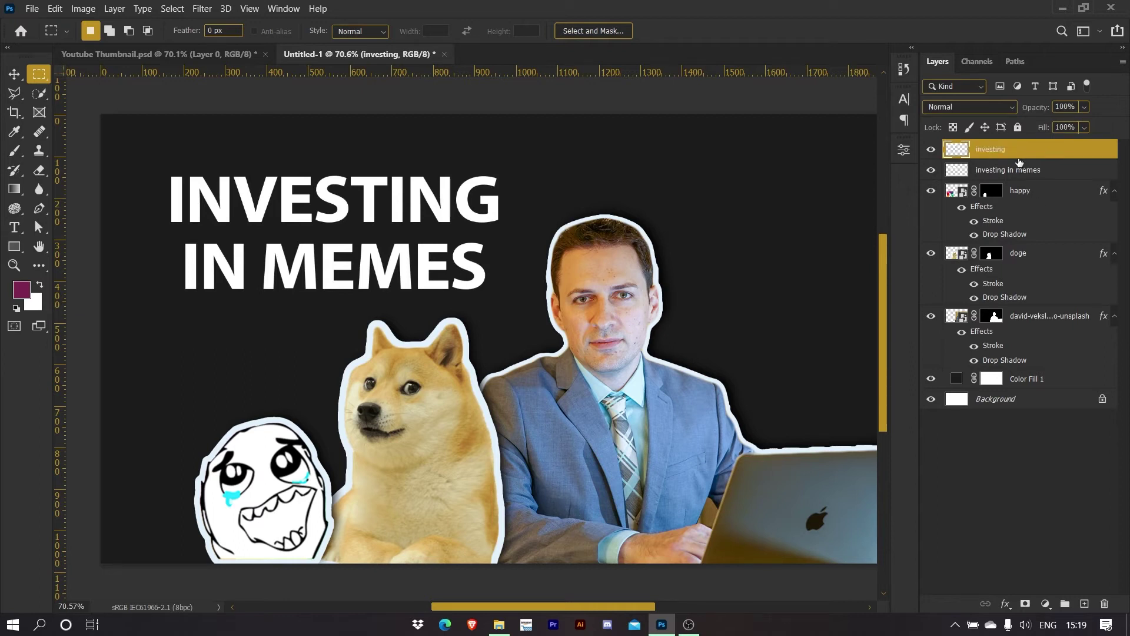
pyautogui.doubleClick(1014, 170)
pyautogui.press('BackSpace')
pyautogui.press('Return')
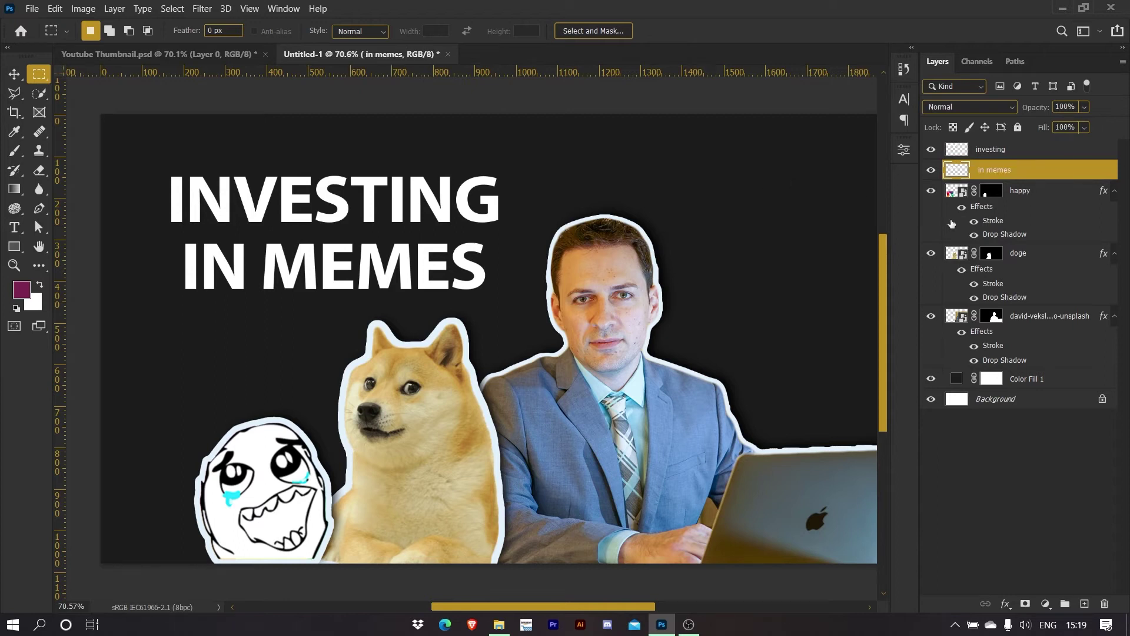
# Draw a black rectangle about 826 x 151 px around the word INVESTING and place its layer below the investing layer
pyautogui.click(1003, 151)
pyautogui.click(882, 148)
pyautogui.press('u')
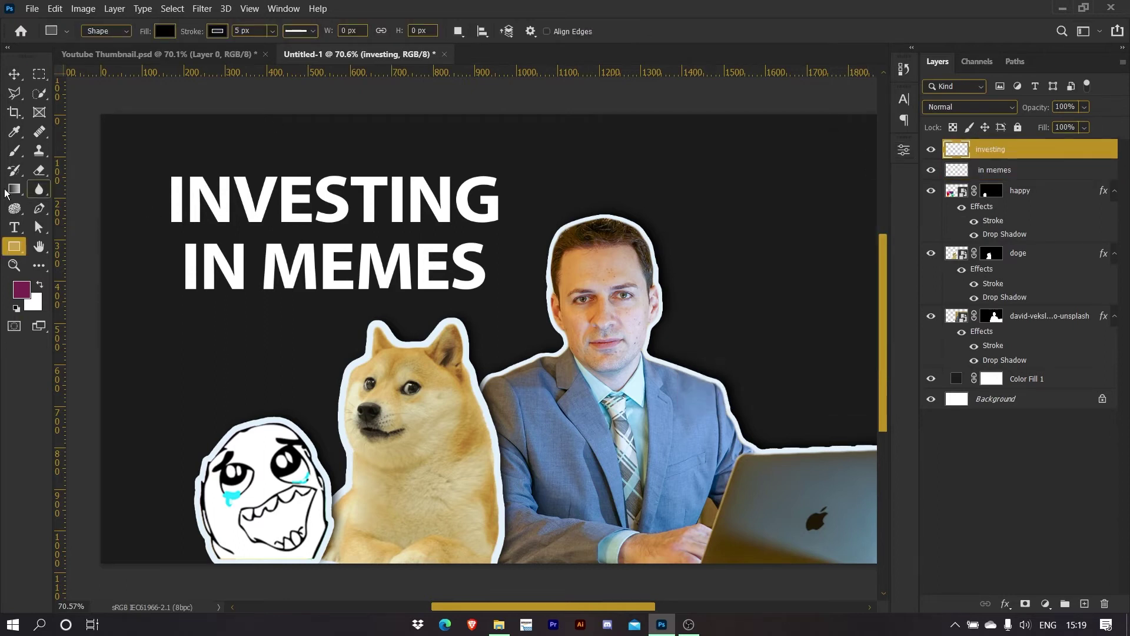
pyautogui.rightClick(22, 249)
pyautogui.click(45, 248)
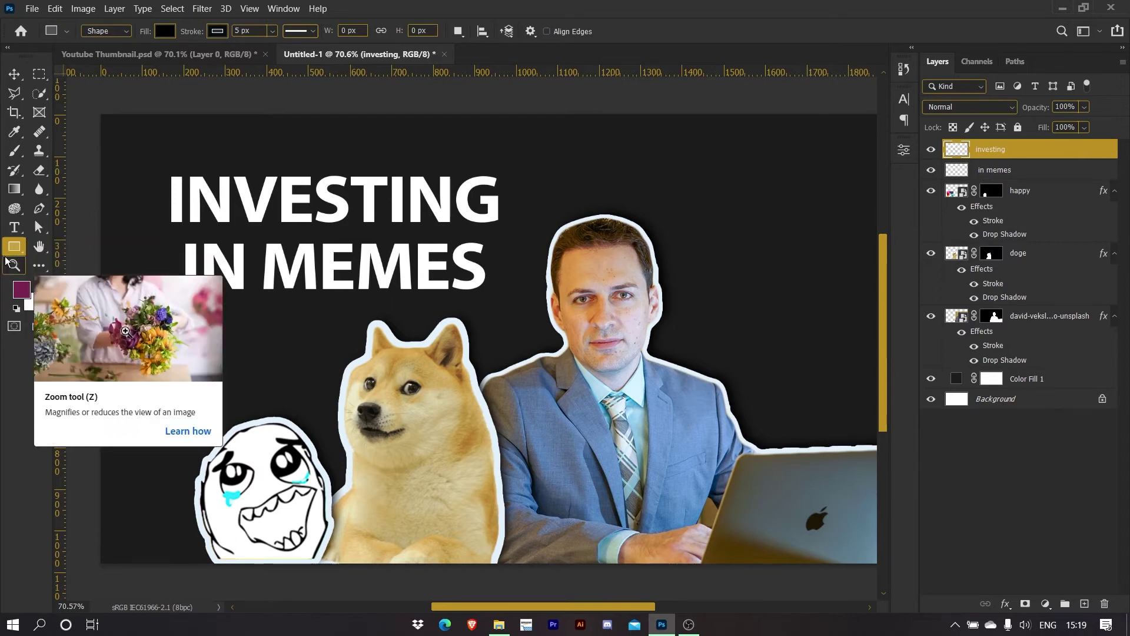
pyautogui.moveTo(167, 169); pyautogui.dragTo(504, 230)
pyautogui.press('space')
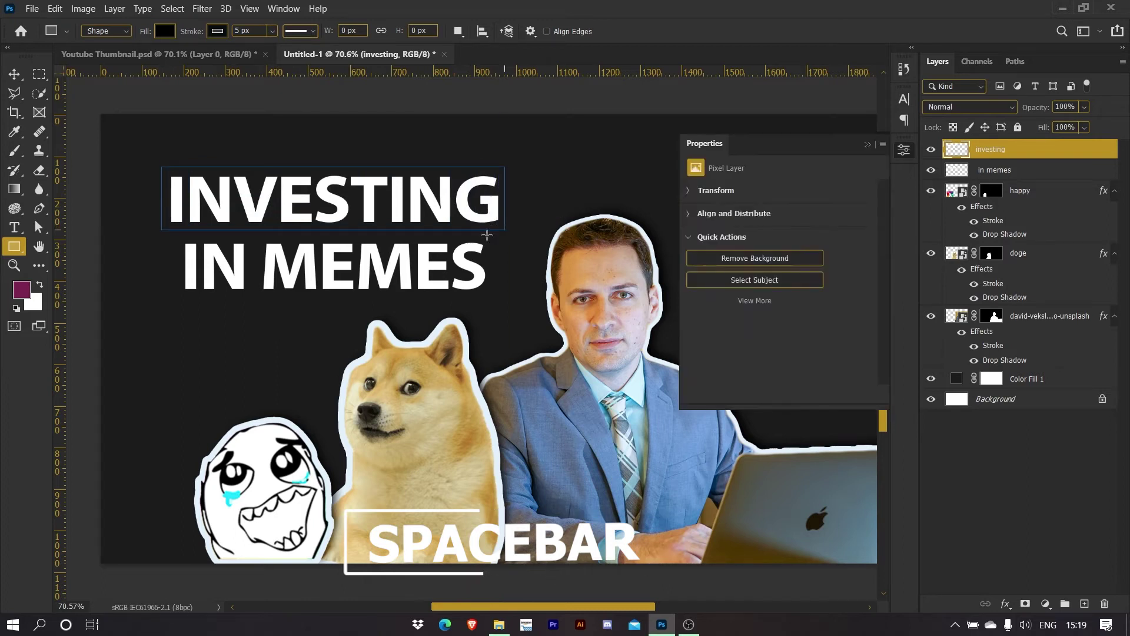
pyautogui.click(868, 143)
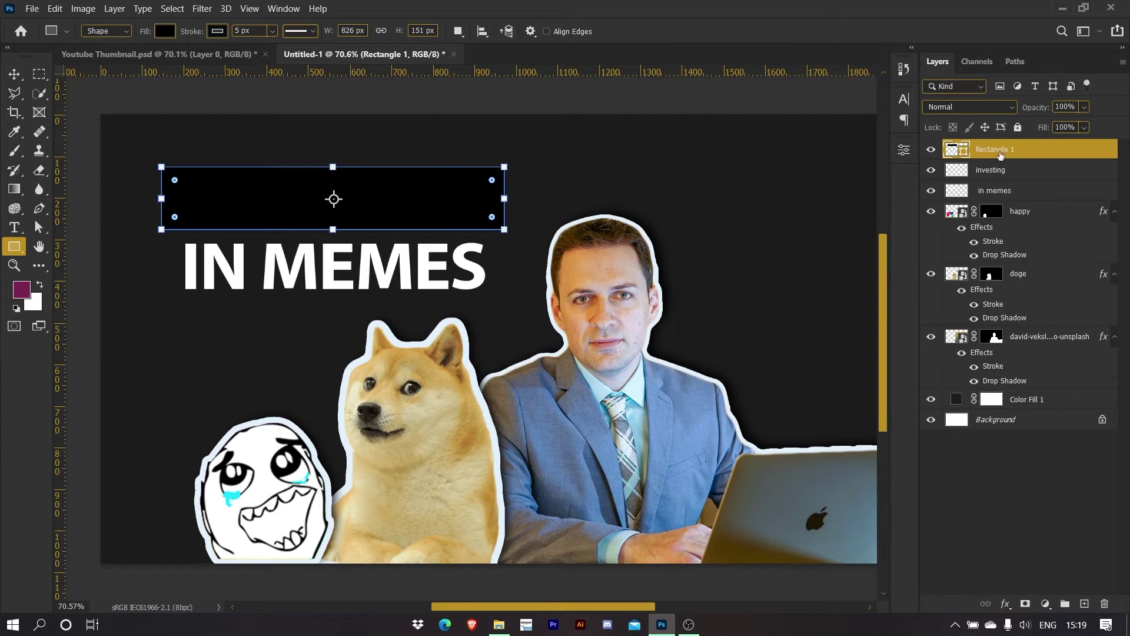
pyautogui.moveTo(989, 175); pyautogui.dragTo(989, 180)
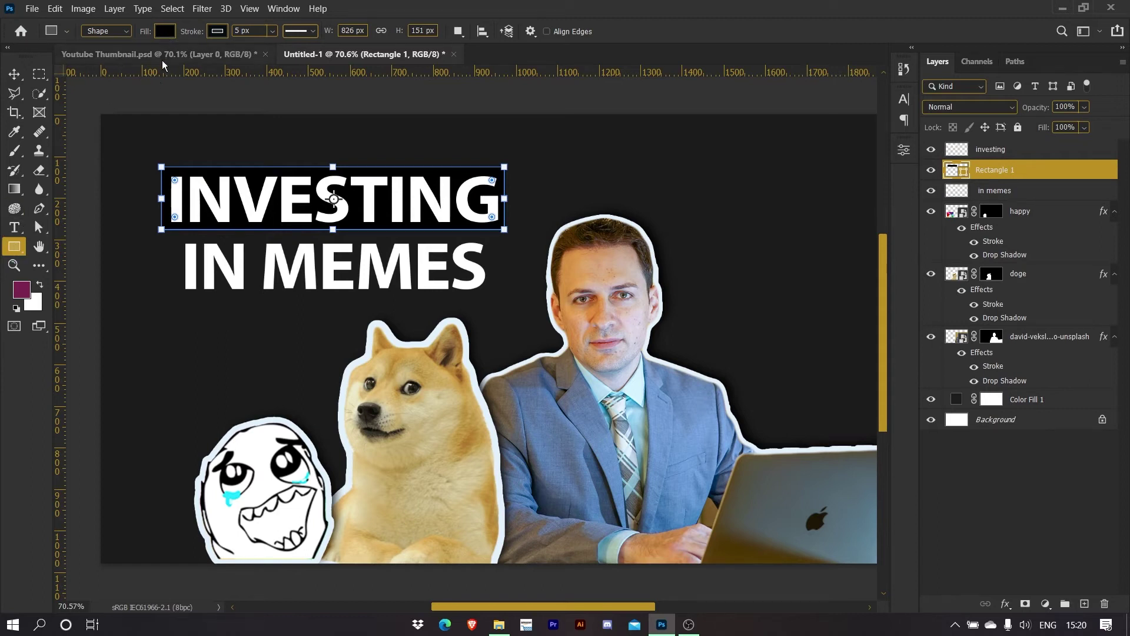
# Set the fill of the rectangle behind INVESTING to dark grey #535353
pyautogui.click(160, 34)
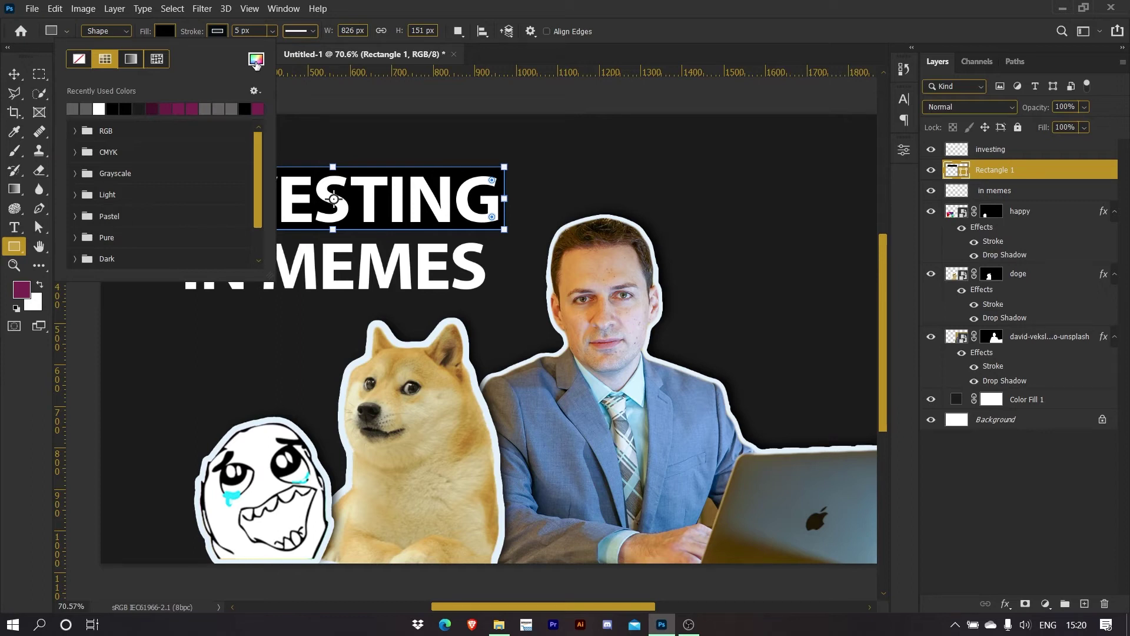
pyautogui.click(256, 59)
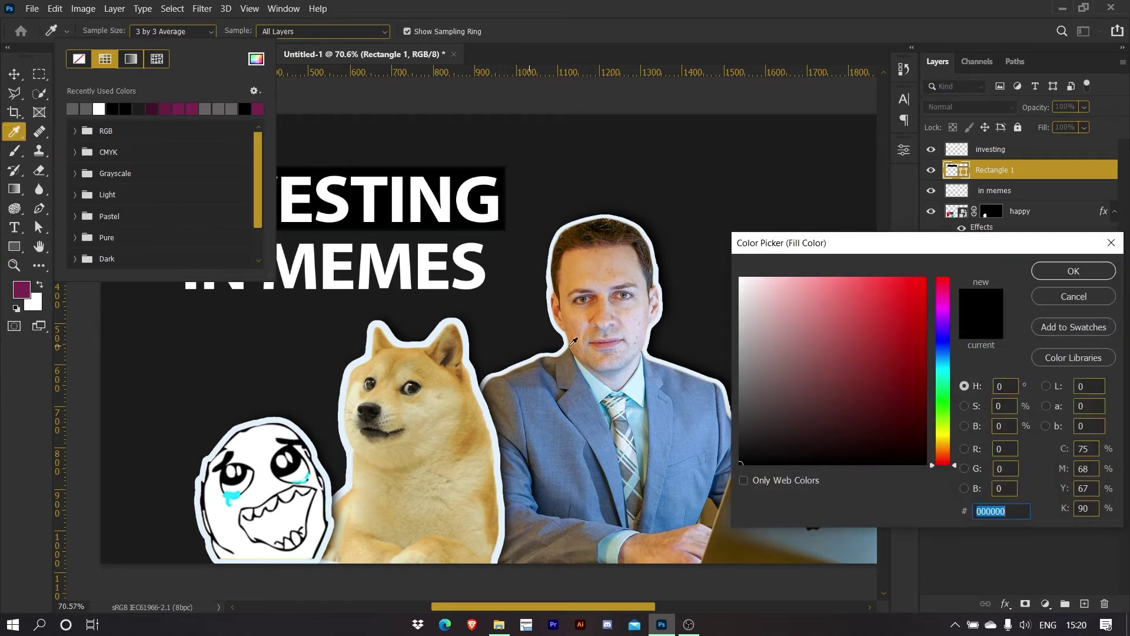
pyautogui.moveTo(755, 377)
pyautogui.mouseDown()
pyautogui.moveTo(698, 416)
pyautogui.moveTo(712, 405)
pyautogui.mouseUp()
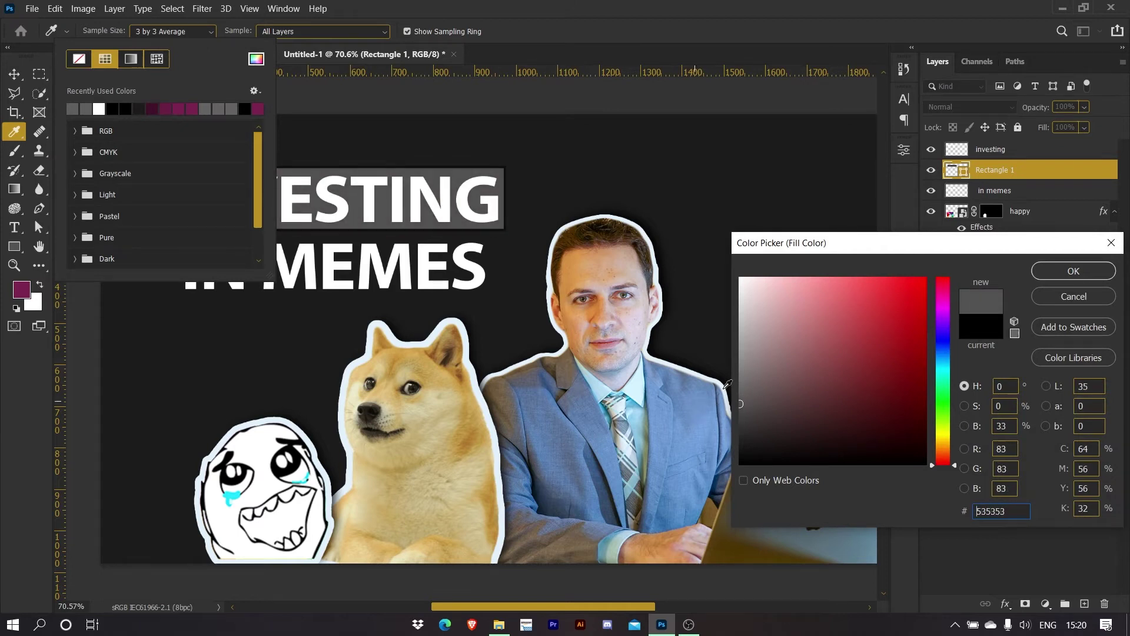
pyautogui.click(1086, 273)
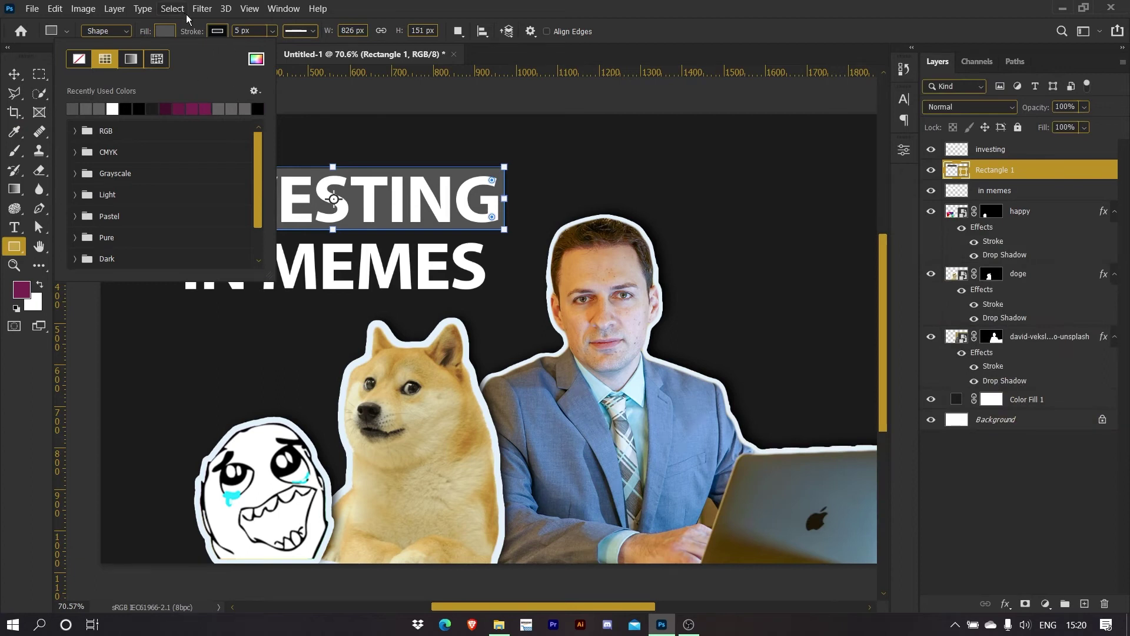
pyautogui.click(397, 8)
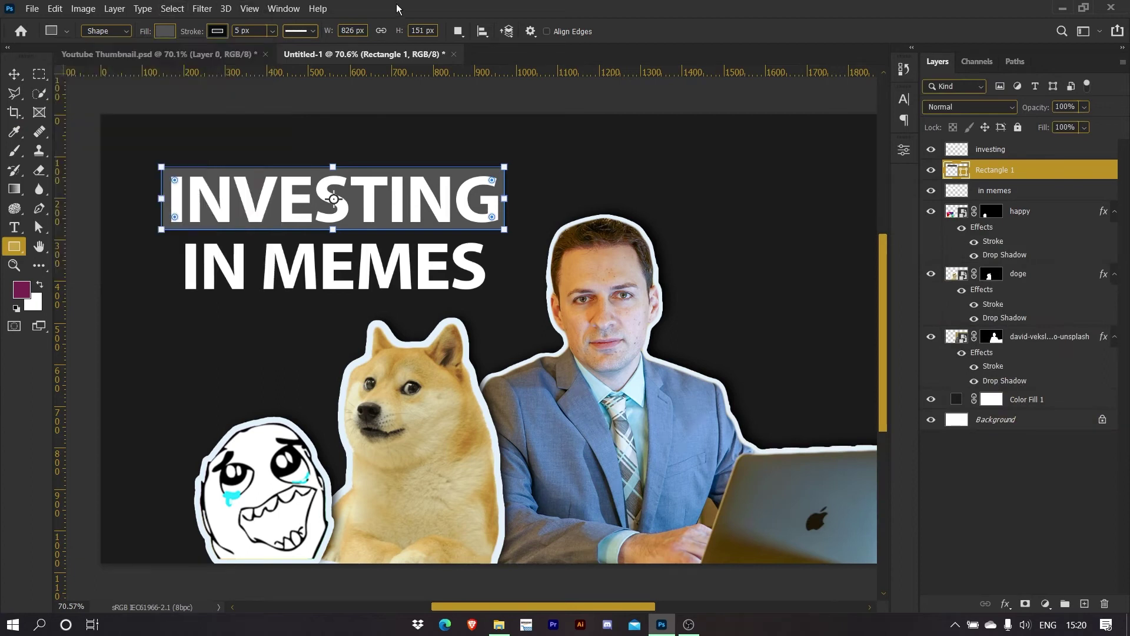
# Draw a second rectangle about 758 x 154 px around IN MEMES and place its layer below the in memes layer
pyautogui.click(1048, 200)
pyautogui.moveTo(164, 233); pyautogui.dragTo(492, 299)
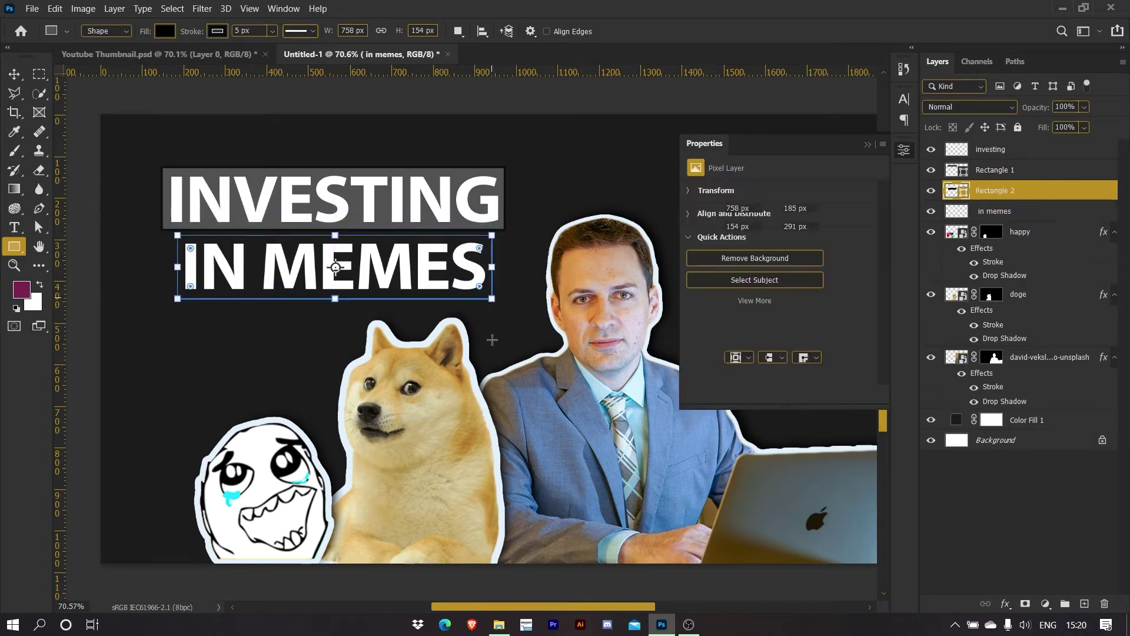
pyautogui.moveTo(1048, 190); pyautogui.dragTo(1047, 219)
# Fill the rectangle behind IN MEMES with the grey sampled from the INVESTING rectangle
pyautogui.click(160, 30)
pyautogui.click(256, 59)
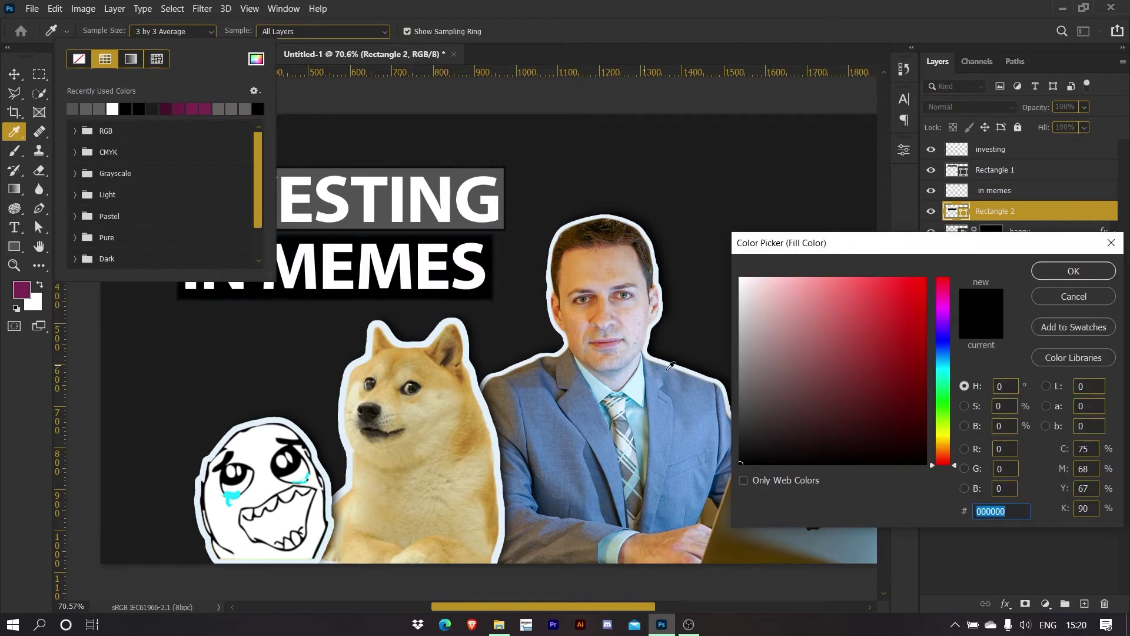
pyautogui.click(704, 430)
pyautogui.click(618, 405)
pyautogui.click(393, 198)
pyautogui.click(1054, 276)
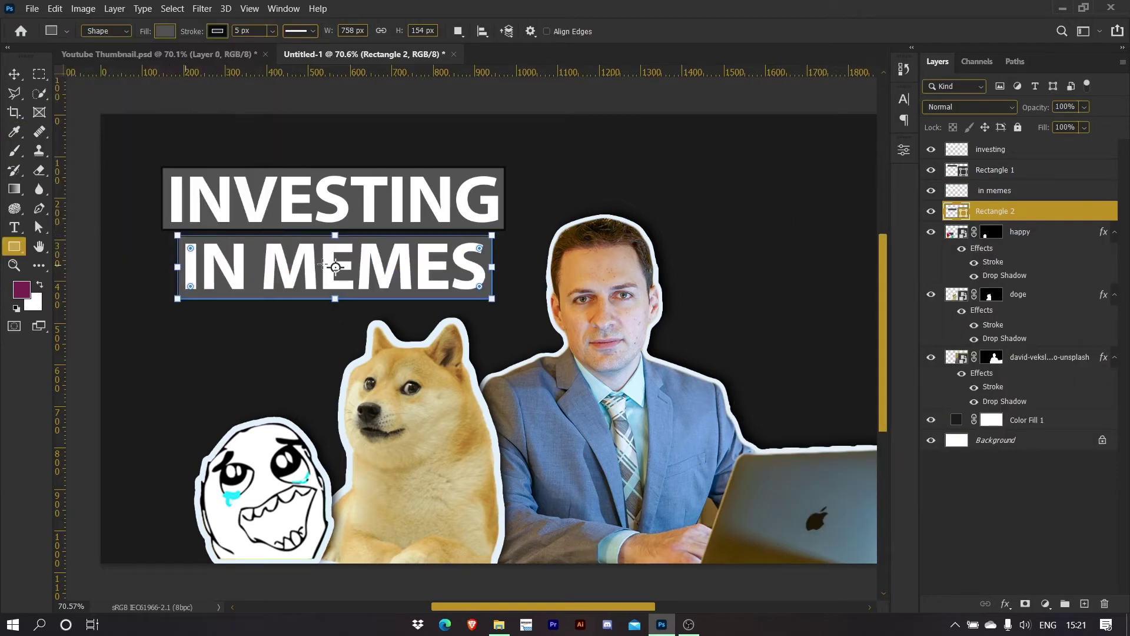
# Select the in memes layer together with Rectangle 2 and centre the text in its grey rectangle
pyautogui.press('v')
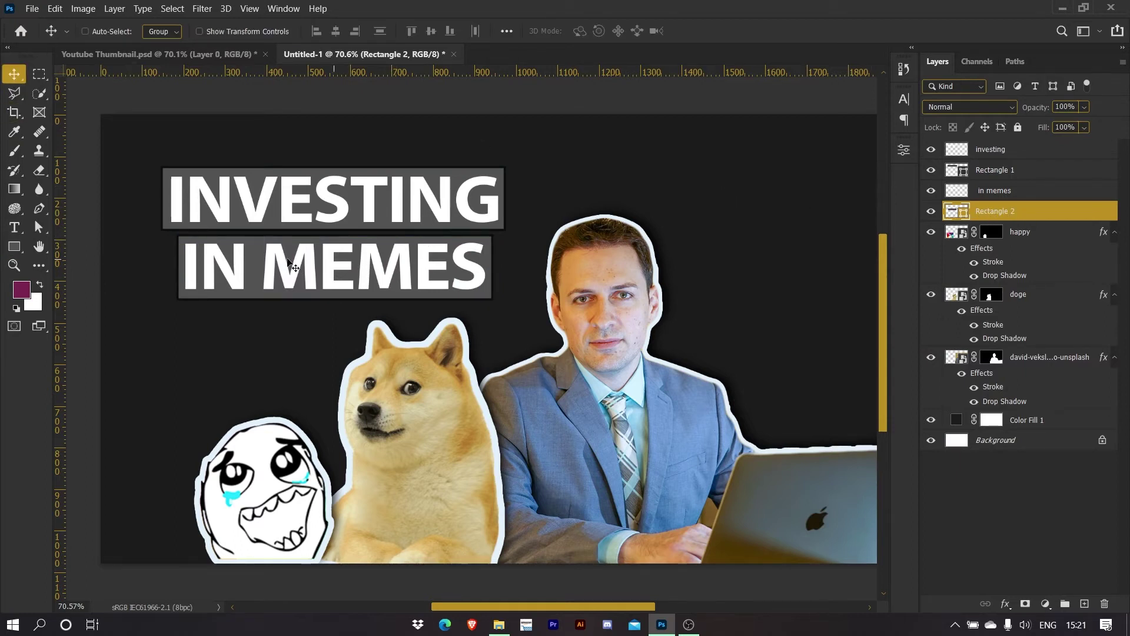
pyautogui.press('ctrl')
pyautogui.keyDown('ctrl'); pyautogui.click(985, 198); pyautogui.keyUp('ctrl')
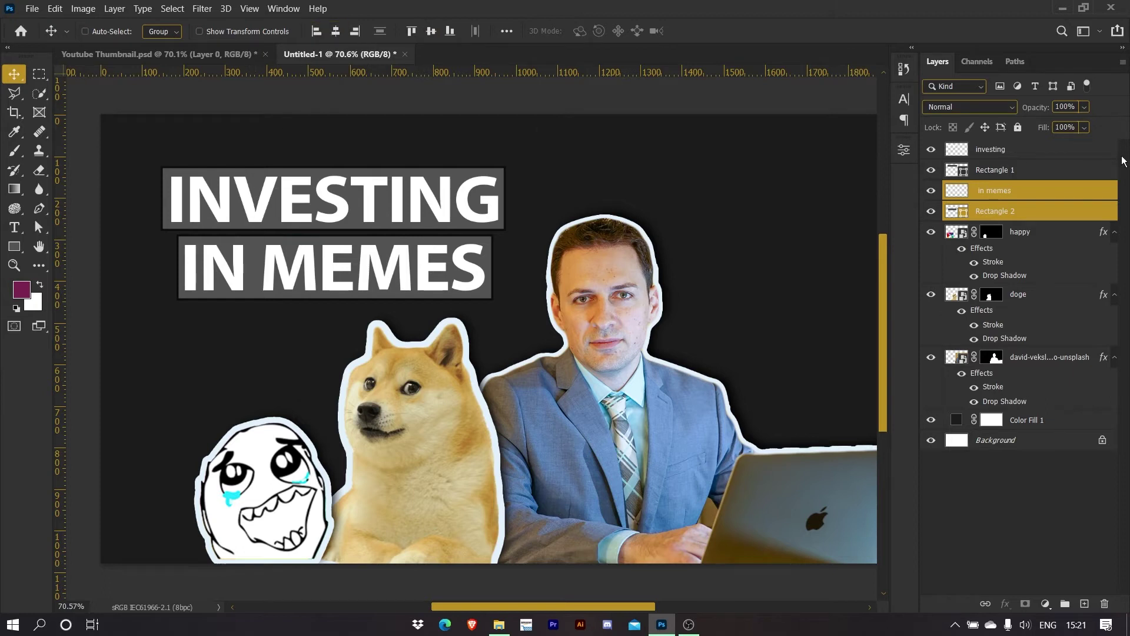
# Select the investing layer together with Rectangle 1 and align their vertical centres
pyautogui.click(1067, 174)
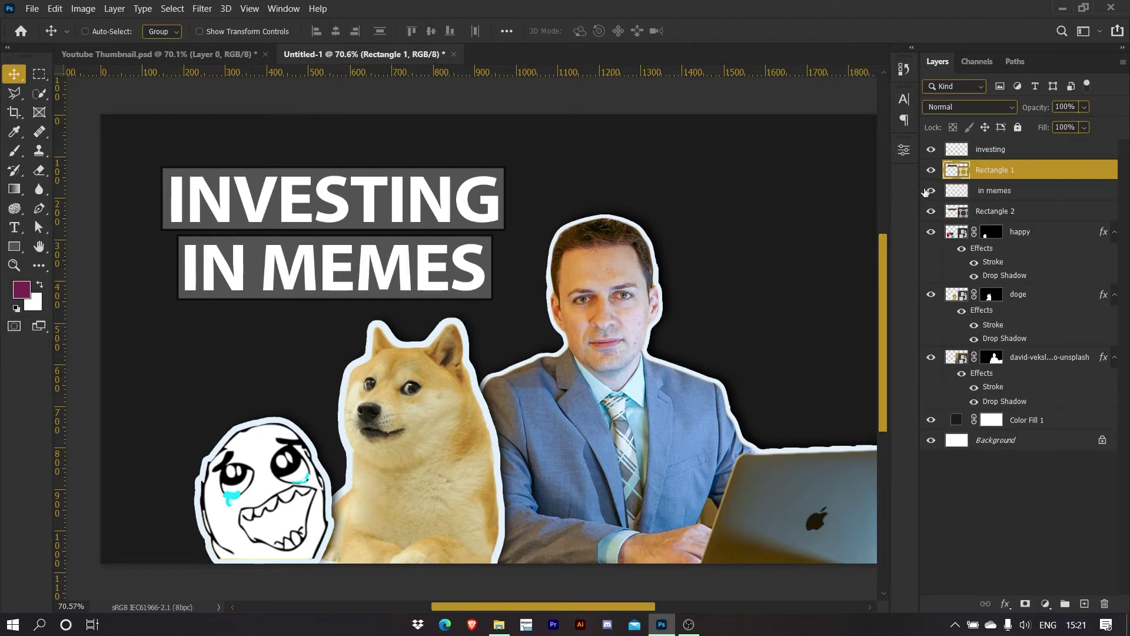
pyautogui.click(984, 154)
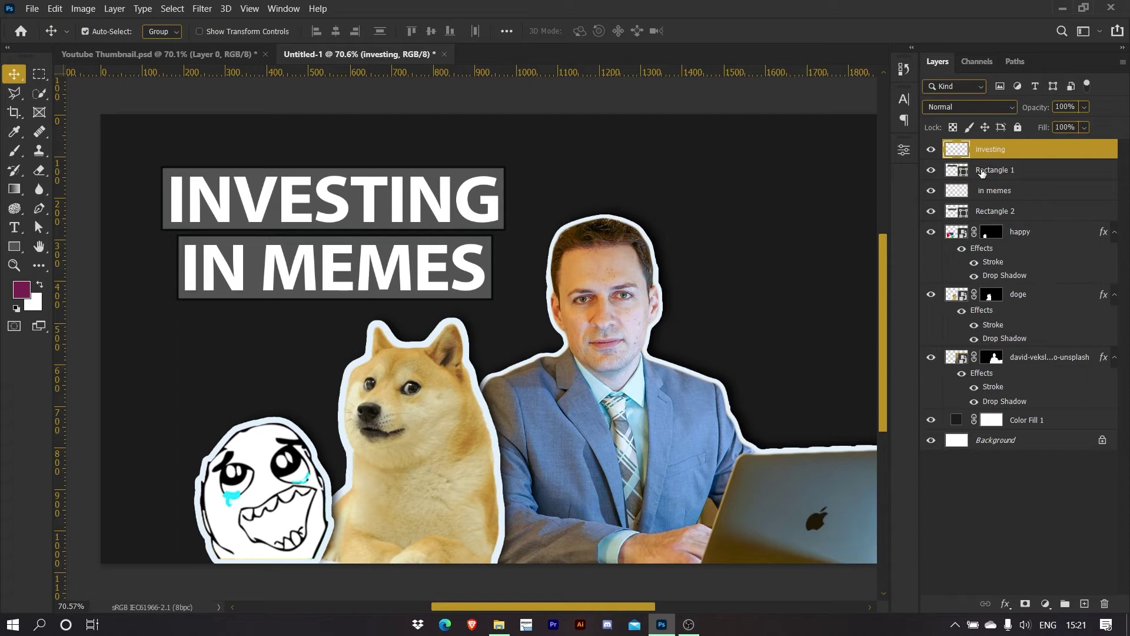
pyautogui.keyDown('ctrl'); pyautogui.click(1034, 175); pyautogui.keyUp('ctrl')
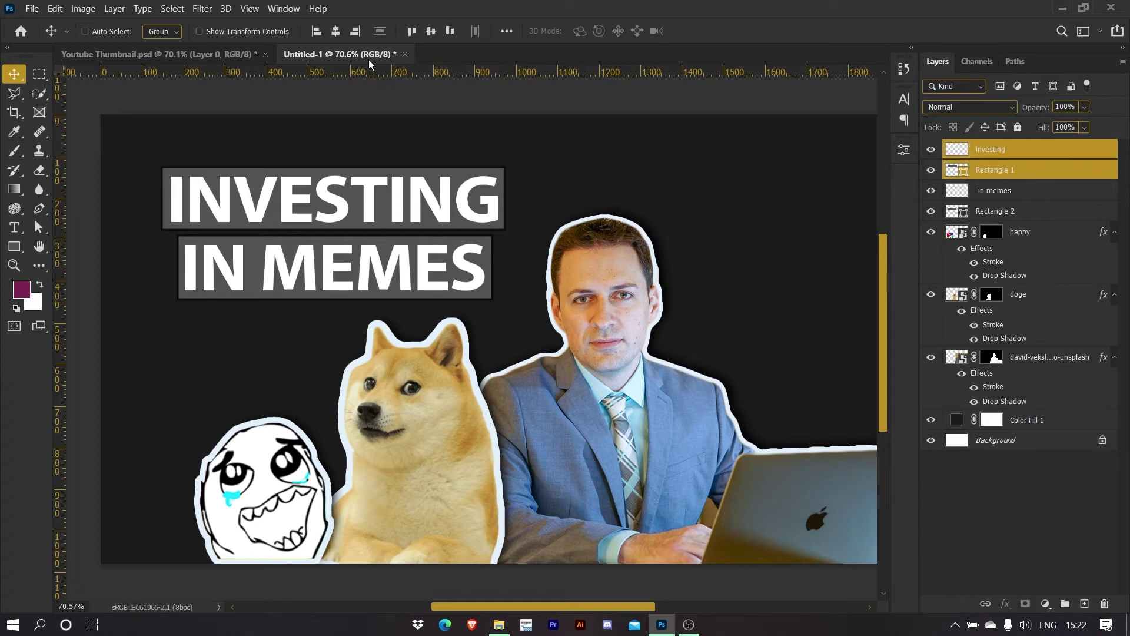
pyautogui.scroll(5, 302, 256)
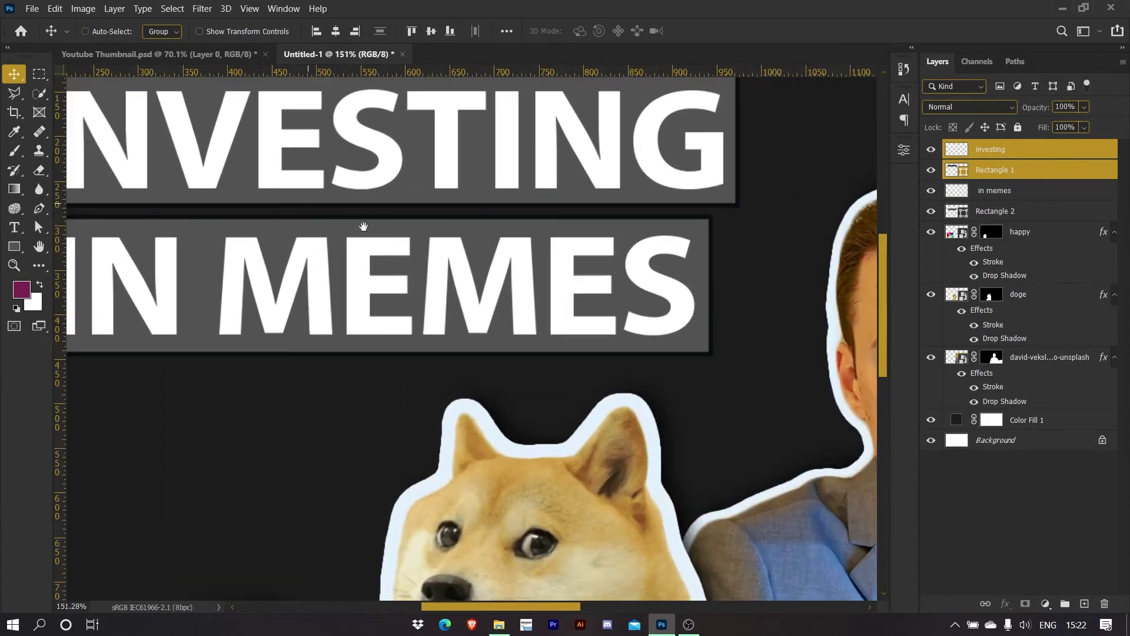
pyautogui.scroll(-1, 428, 296)
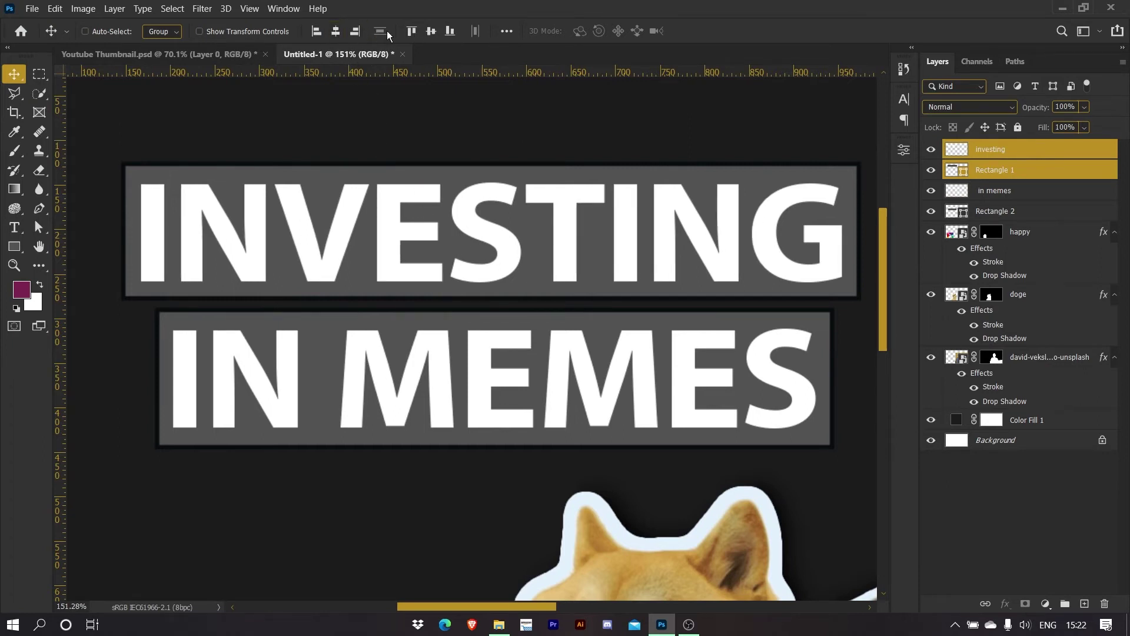
pyautogui.click(431, 31)
pyautogui.scroll(-2, 428, 130)
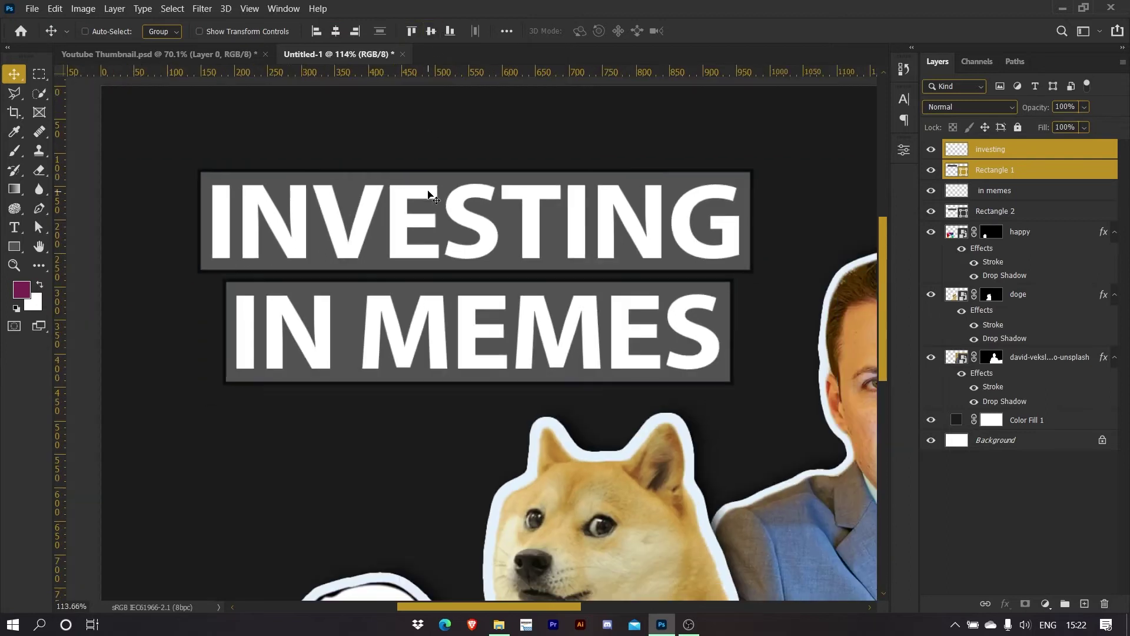
pyautogui.scroll(1, 588, 222)
pyautogui.scroll(-2, 607, 263)
pyautogui.hscroll(3, 607, 263)
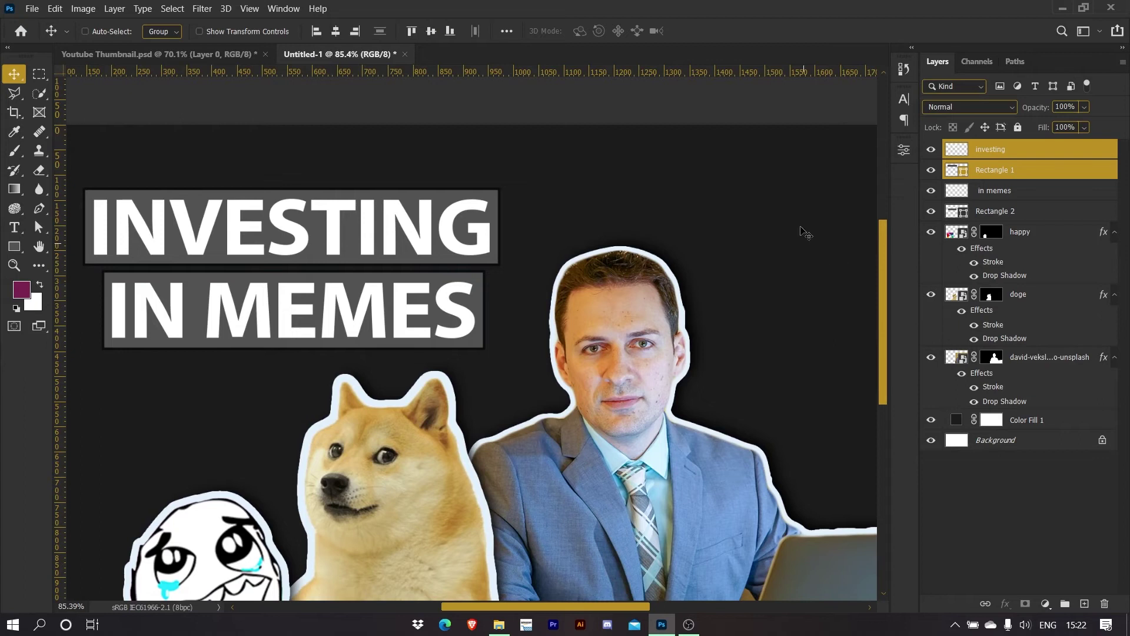
pyautogui.scroll(-3, 459, 195)
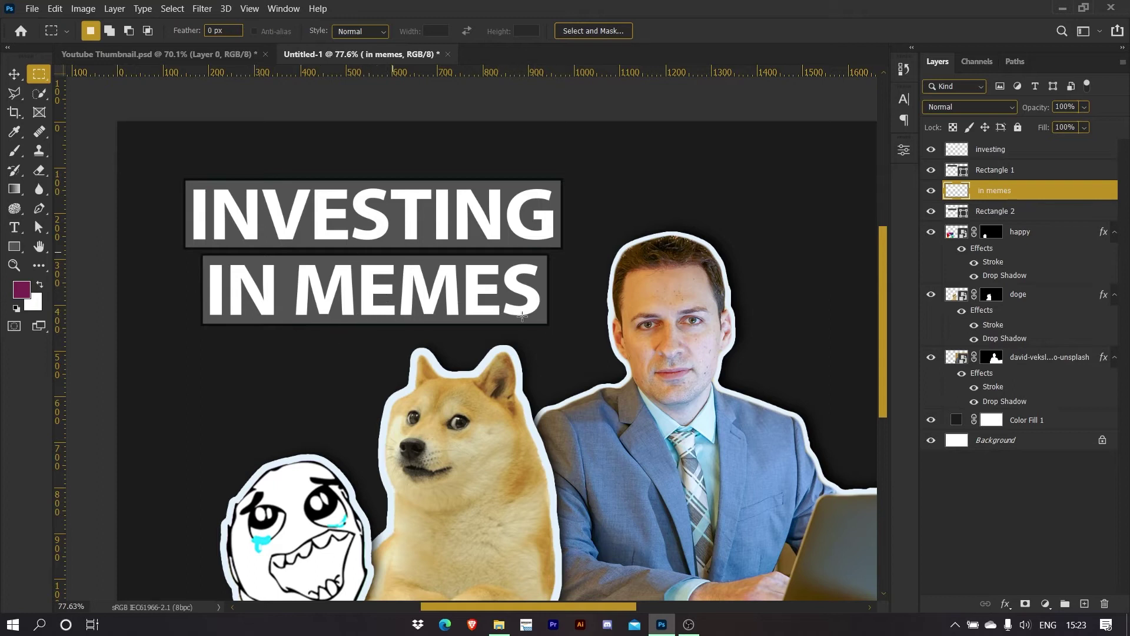
# Add a new layer above Rectangle 2 and select the area around the word MEMES with a rectangular marquee
pyautogui.click(998, 210)
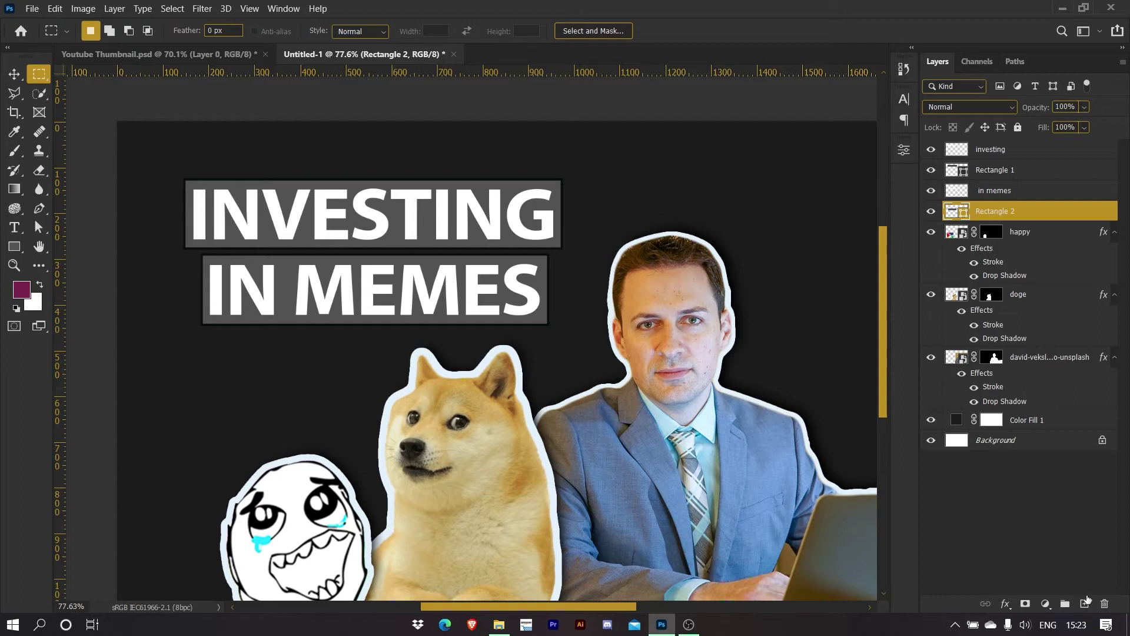
pyautogui.click(1084, 604)
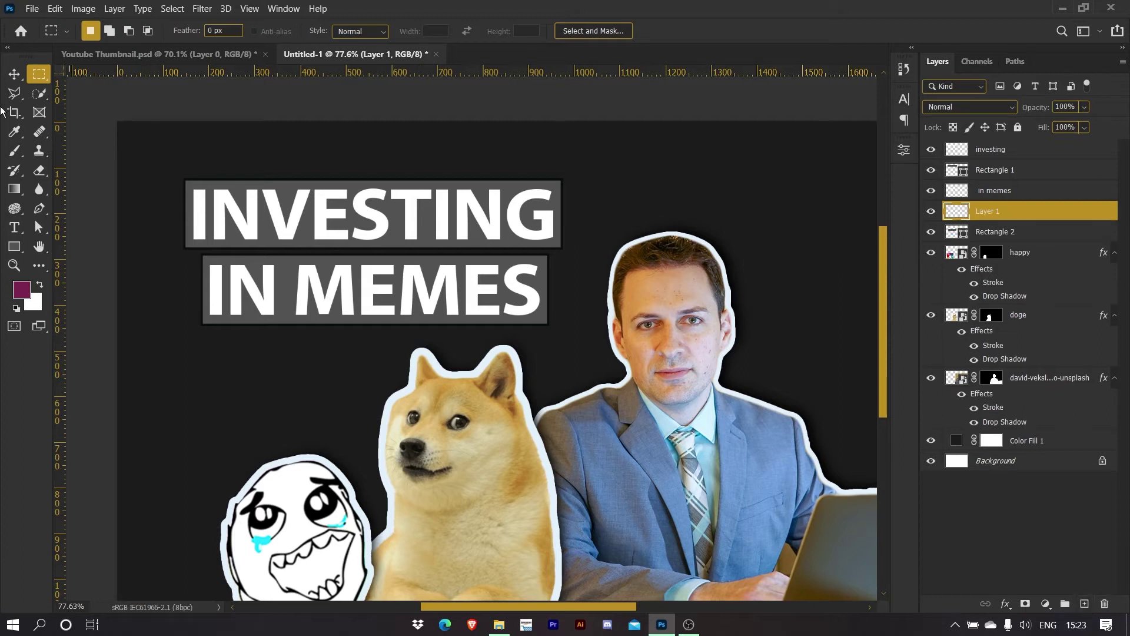
pyautogui.moveTo(292, 255); pyautogui.dragTo(549, 327)
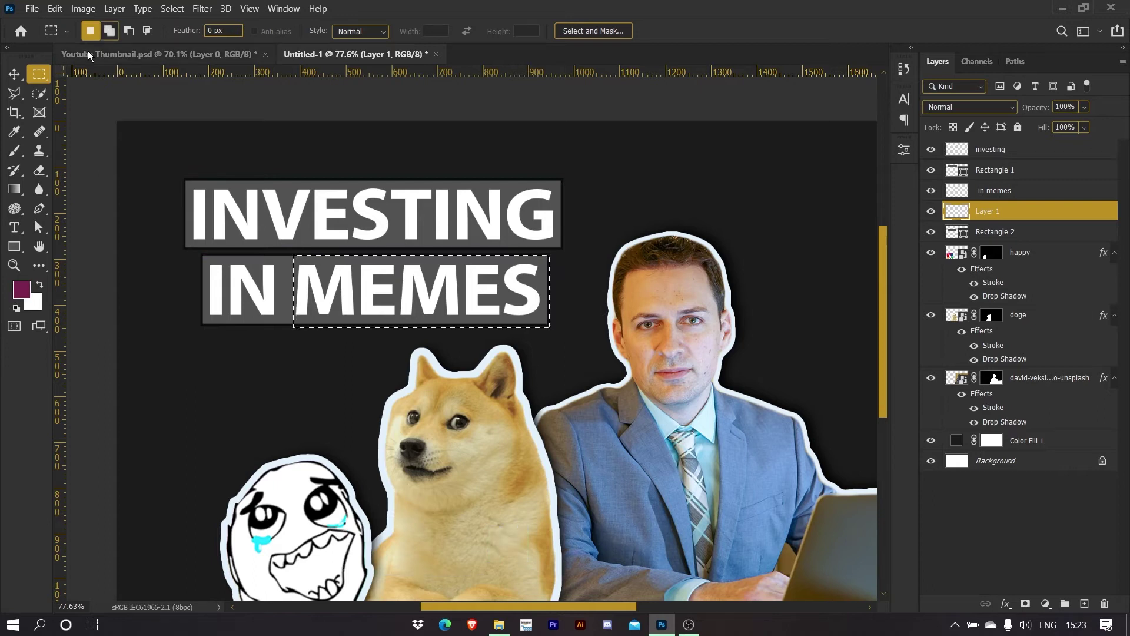
# Open the Gradient tool's gradient for editing and set its end colour stop to a dark crimson
pyautogui.click(17, 192)
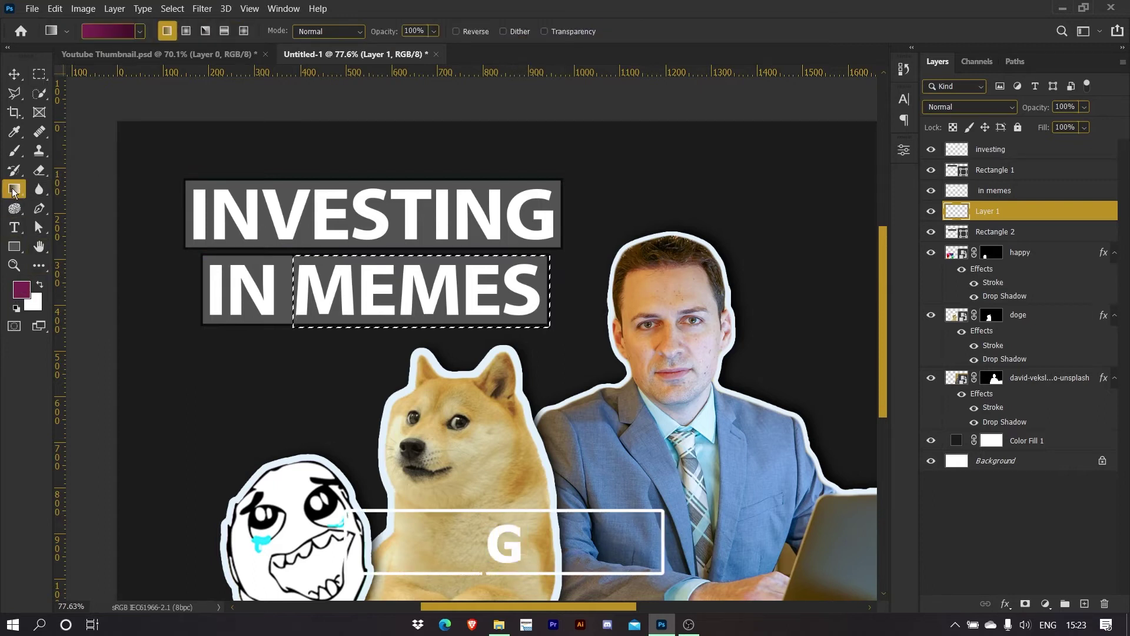
pyautogui.click(108, 33)
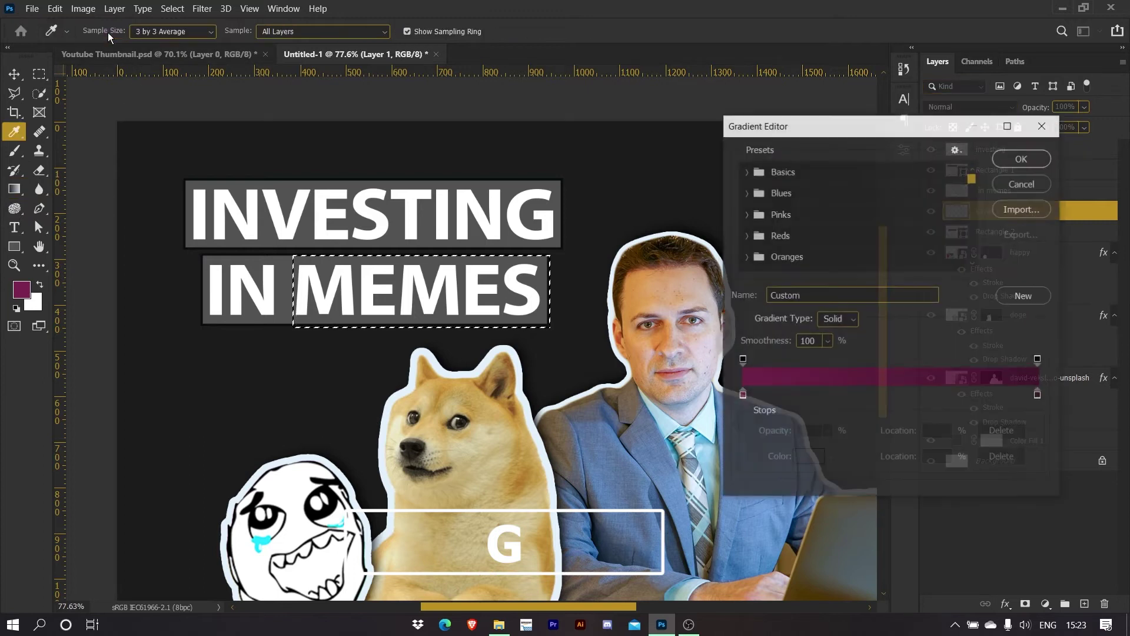
pyautogui.doubleClick(741, 396)
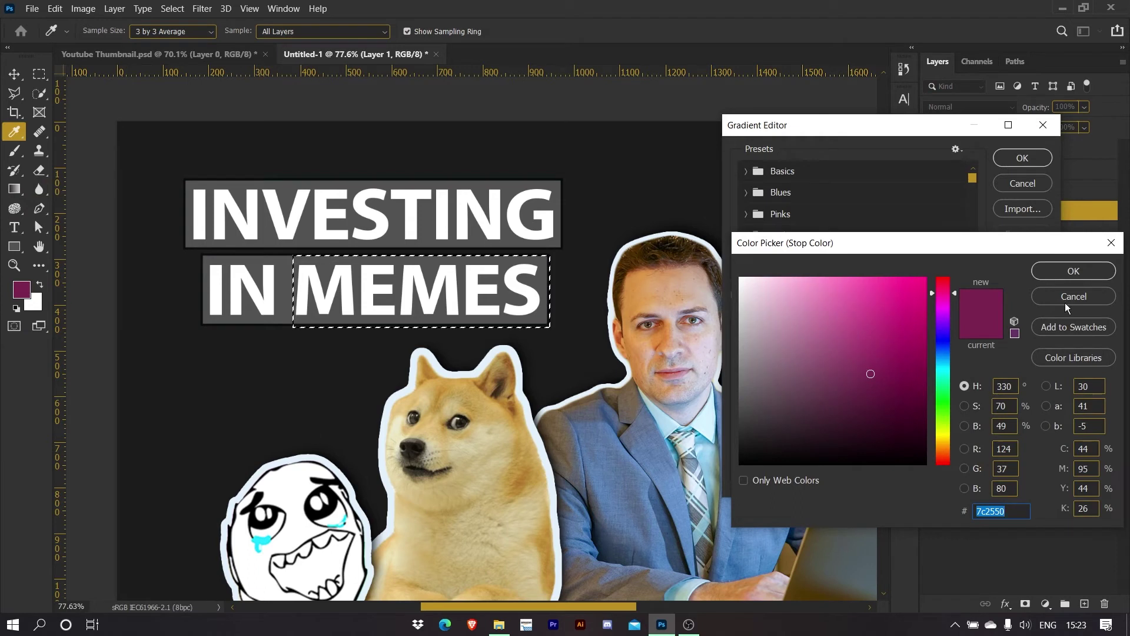
pyautogui.click(1073, 272)
pyautogui.doubleClick(1038, 395)
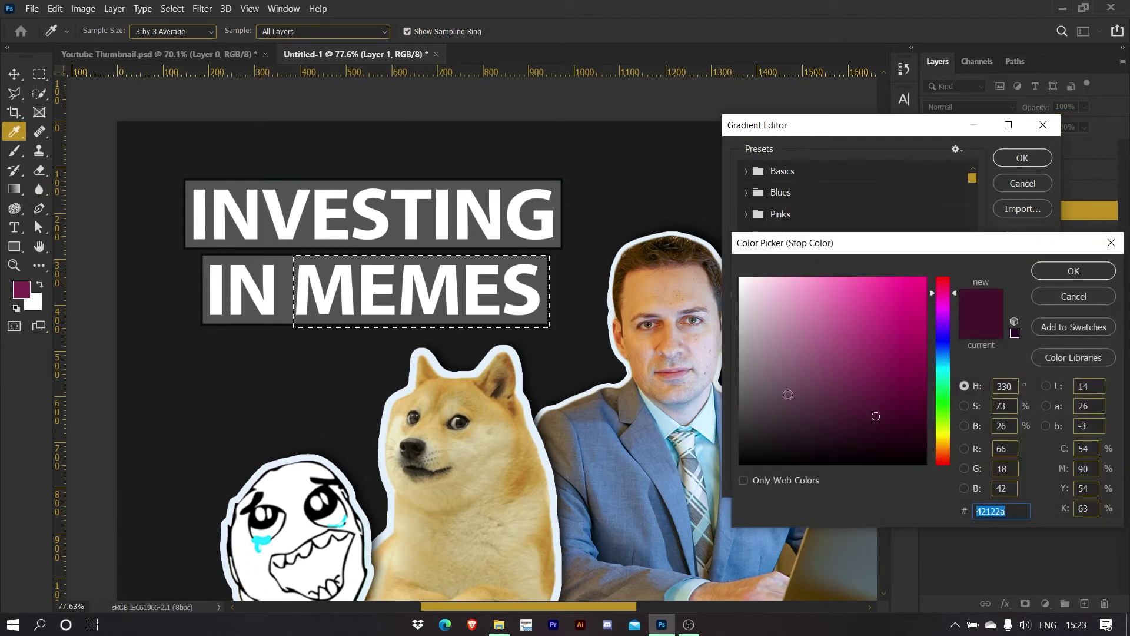
pyautogui.click(877, 421)
pyautogui.click(946, 290)
pyautogui.moveTo(946, 292); pyautogui.dragTo(947, 287)
pyautogui.moveTo(900, 392)
pyautogui.mouseDown()
pyautogui.moveTo(926, 390)
pyautogui.moveTo(915, 375)
pyautogui.moveTo(926, 374)
pyautogui.mouseUp()
pyautogui.click(1053, 277)
# Set the gradient's starting colour stop to a bright crimson red and accept the edited gradient
pyautogui.doubleClick(747, 398)
pyautogui.click(1105, 296)
pyautogui.moveTo(746, 395); pyautogui.dragTo(756, 474)
pyautogui.doubleClick(742, 396)
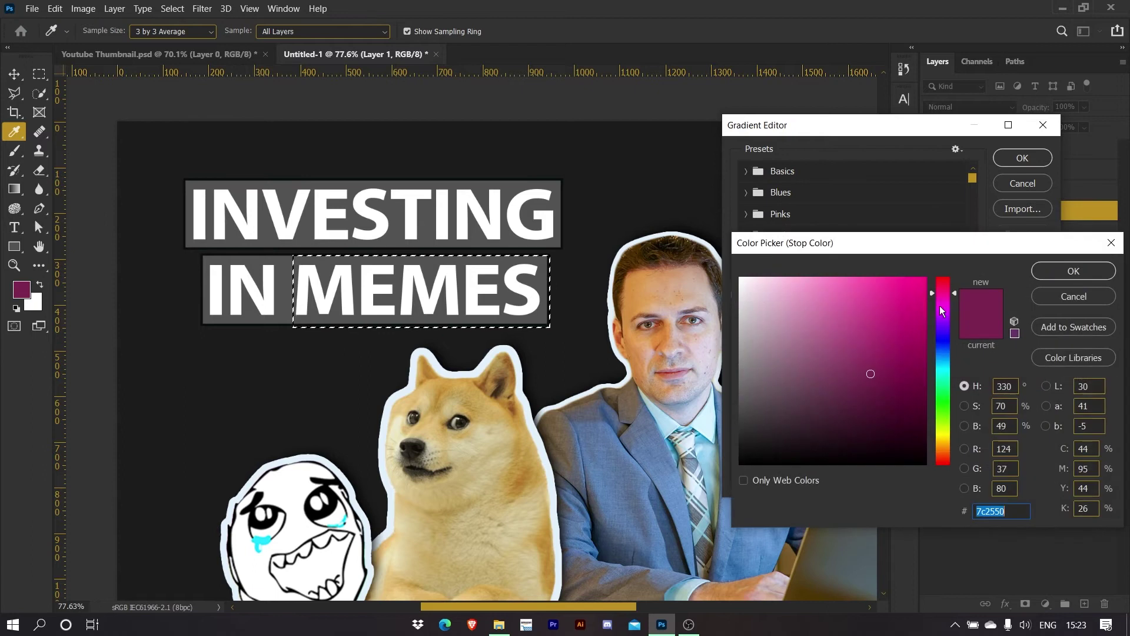
pyautogui.moveTo(949, 287); pyautogui.dragTo(945, 283)
pyautogui.moveTo(896, 317); pyautogui.dragTo(958, 318)
pyautogui.click(1080, 271)
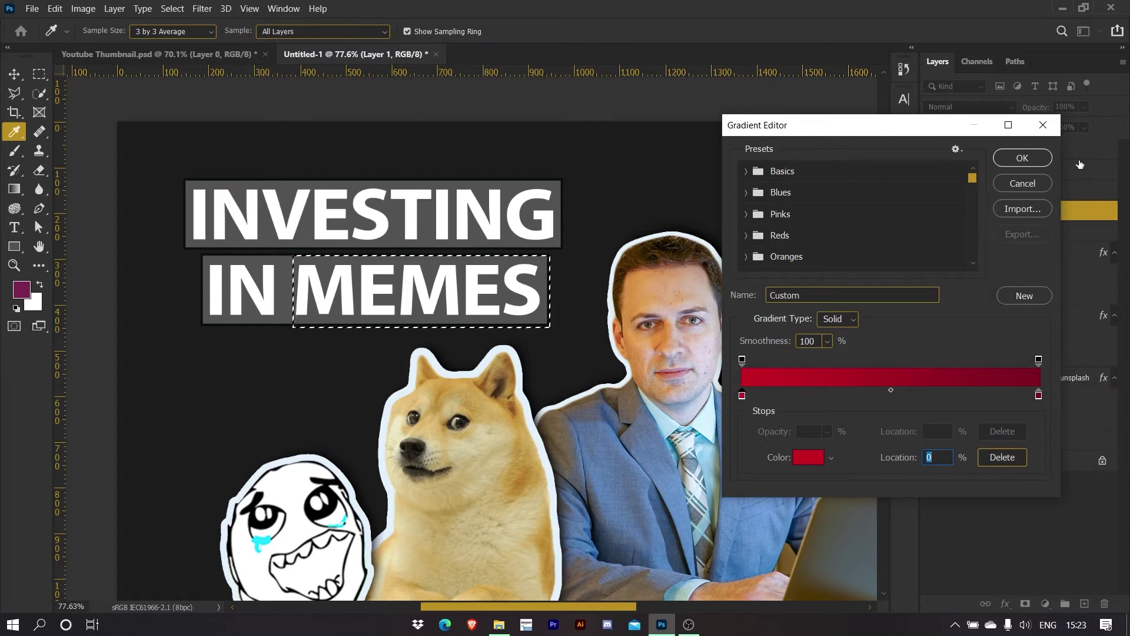
pyautogui.click(1038, 160)
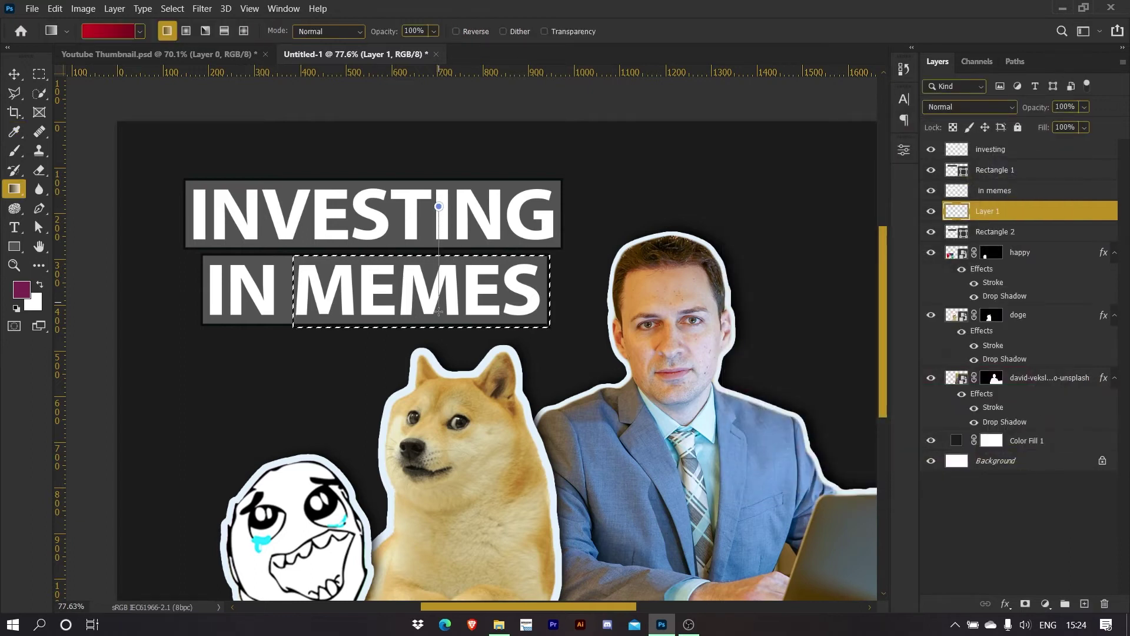
# Fill the selection around MEMES with the vertical red gradient, clip Layer 1 to Rectangle 2 and deselect
pyautogui.moveTo(439, 340); pyautogui.dragTo(438, 340)
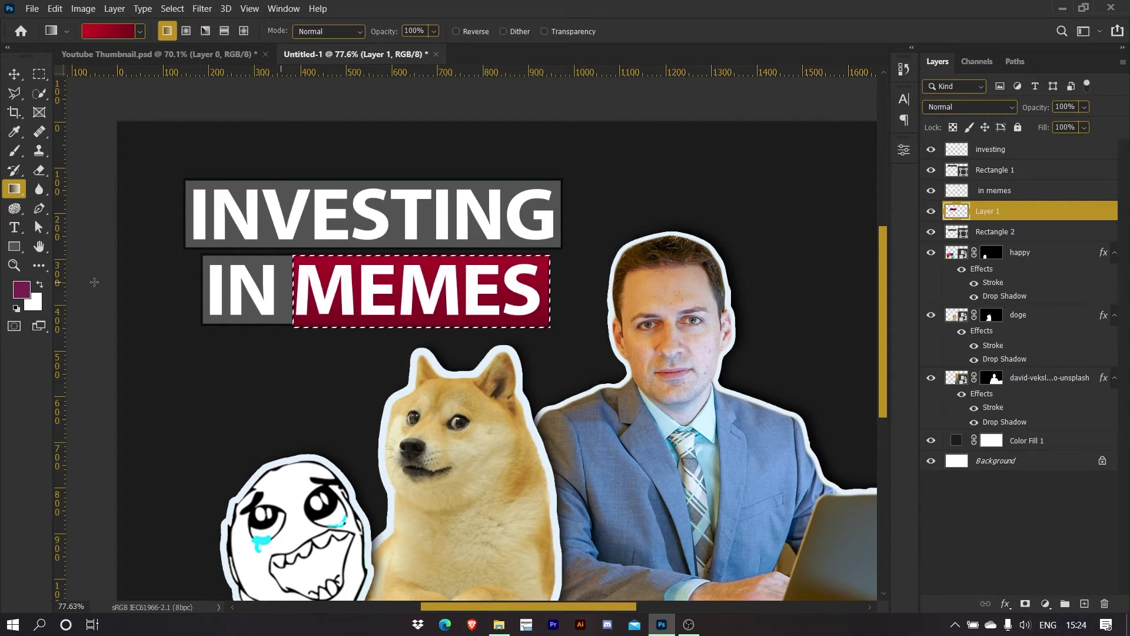
pyautogui.scroll(5, 300, 335)
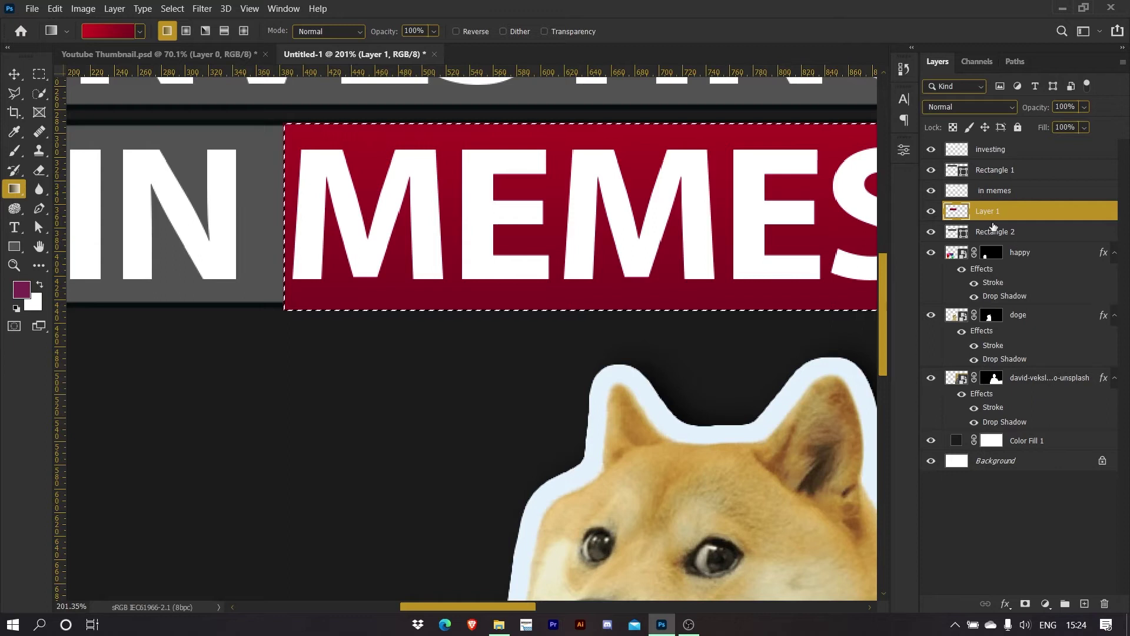
pyautogui.moveTo(253, 175); pyautogui.dragTo(274, 254)
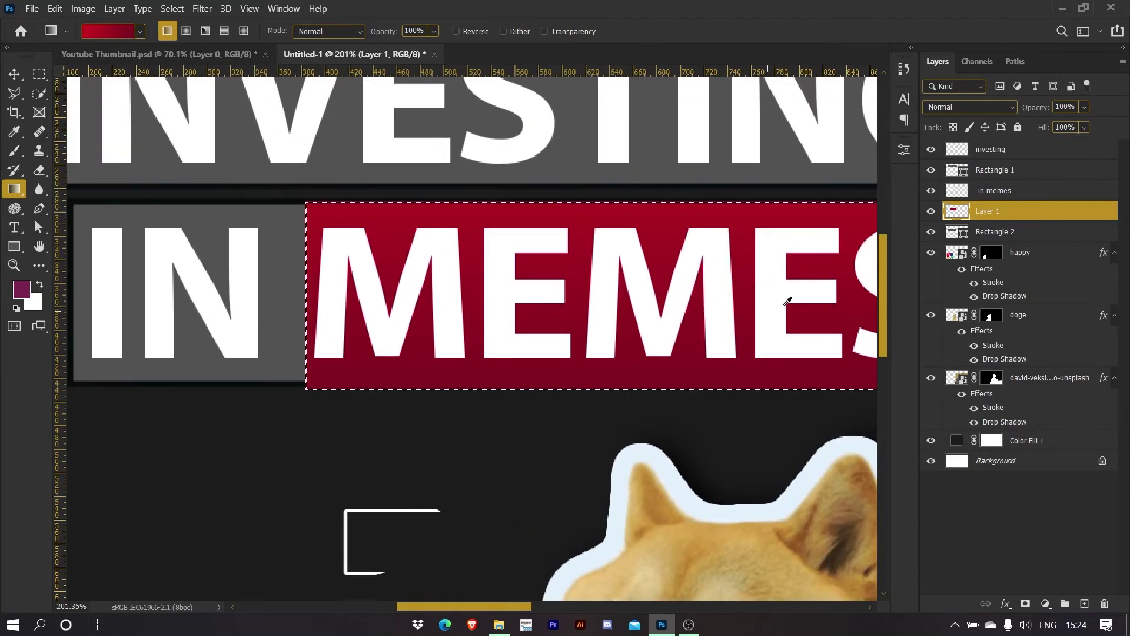
pyautogui.keyDown('alt'); pyautogui.click(1063, 221); pyautogui.keyUp('alt')
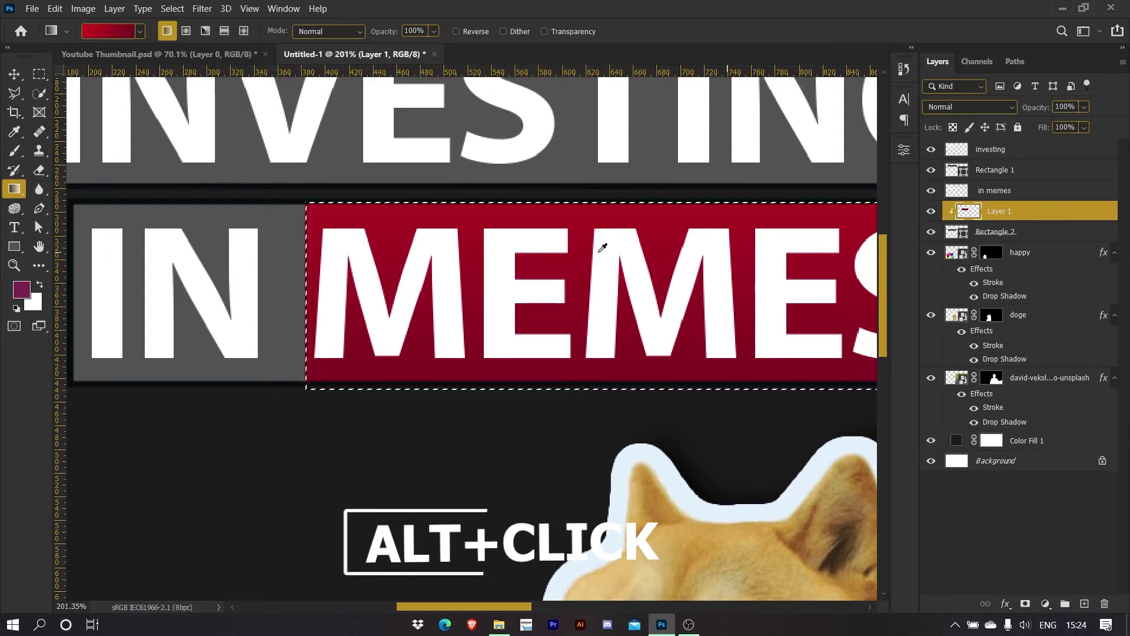
pyautogui.hotkey('ctrl', 'd')
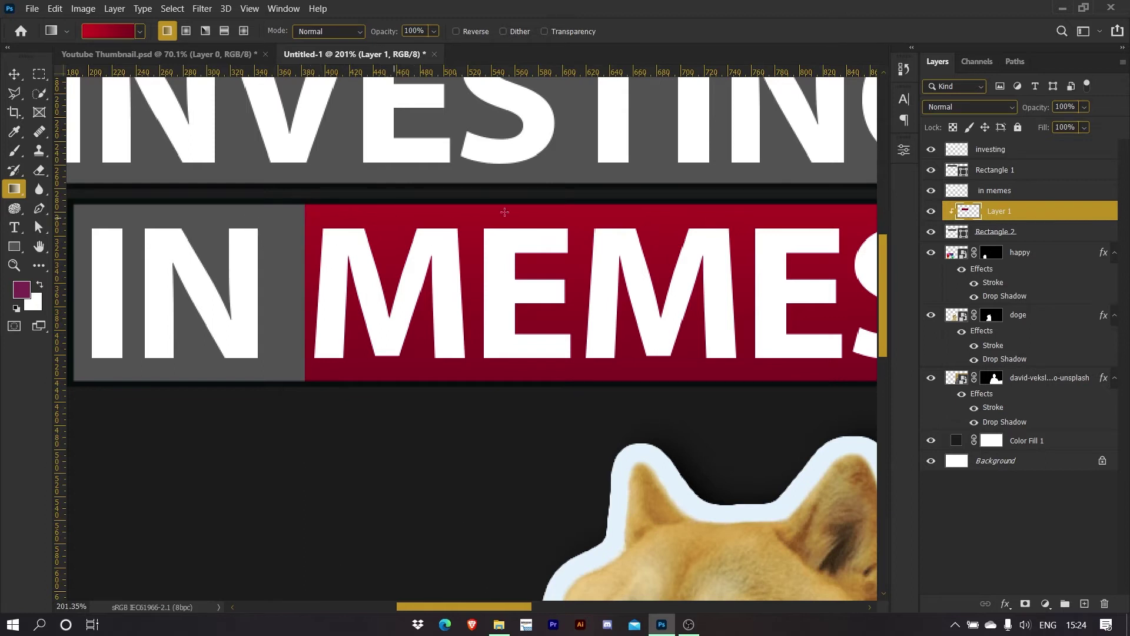
# Try the red gradient on Layer 1 without an active selection and undo it
pyautogui.moveTo(610, 230); pyautogui.dragTo(441, 256)
pyautogui.moveTo(532, 223); pyautogui.dragTo(637, 254)
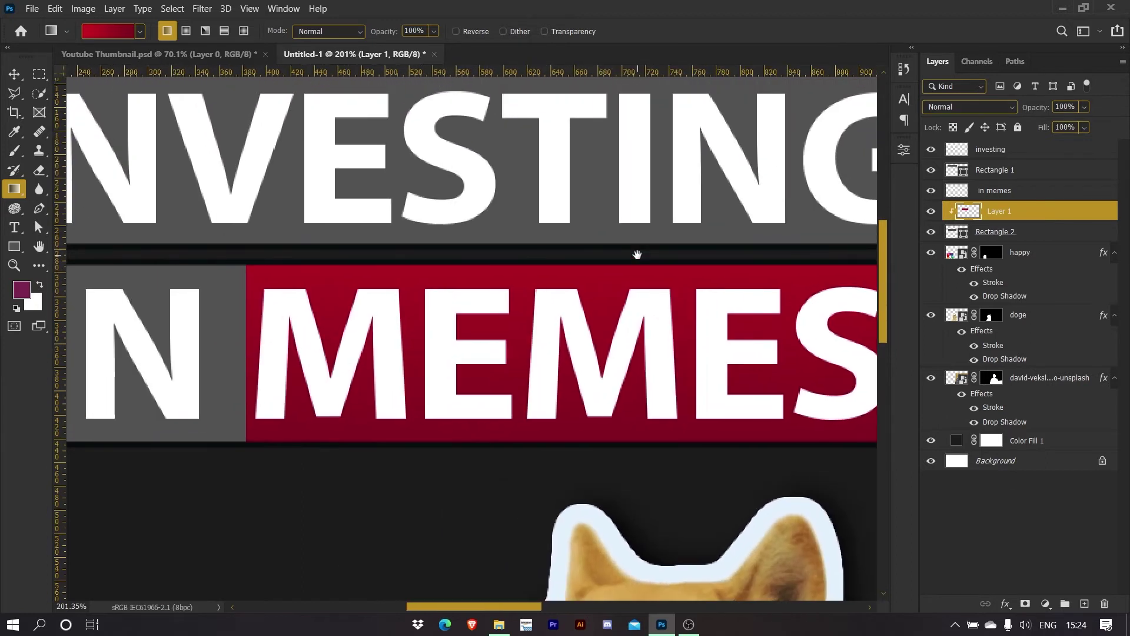
pyautogui.moveTo(574, 292); pyautogui.dragTo(581, 295)
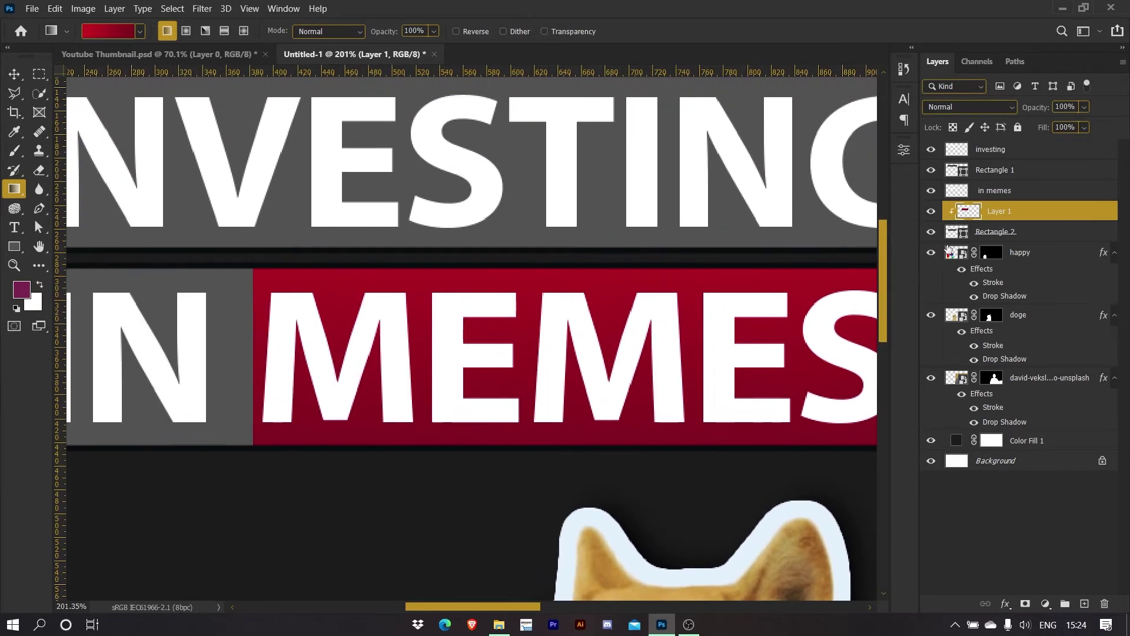
pyautogui.keyDown('ctrl'); pyautogui.click(969, 210); pyautogui.keyUp('ctrl')
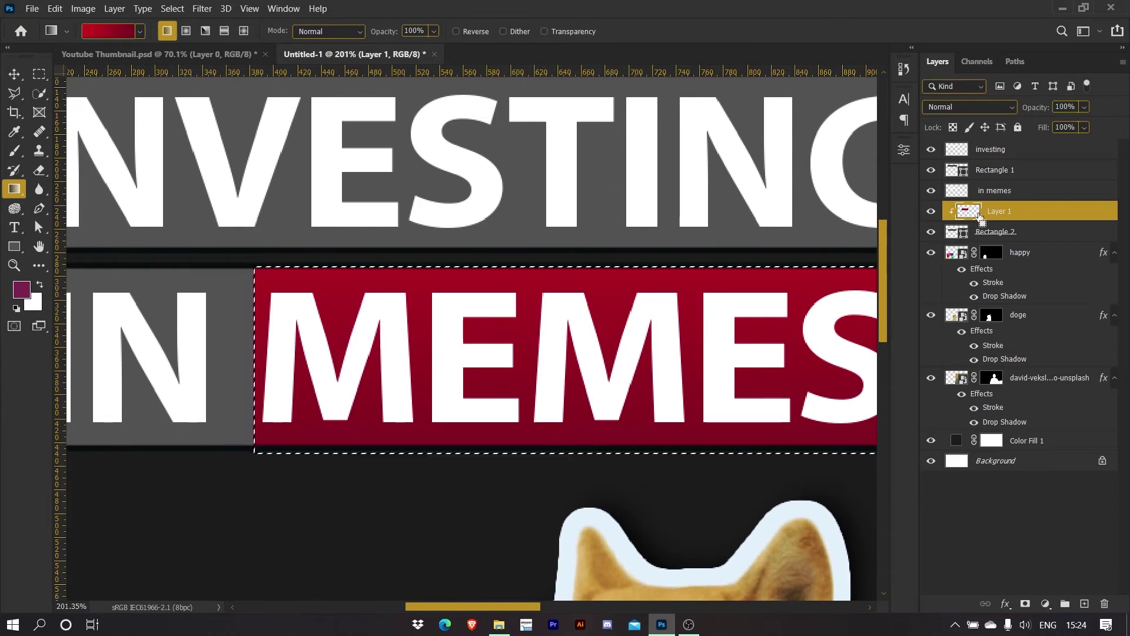
pyautogui.hotkey('ctrl', 'd')
pyautogui.moveTo(353, 217); pyautogui.dragTo(494, 405)
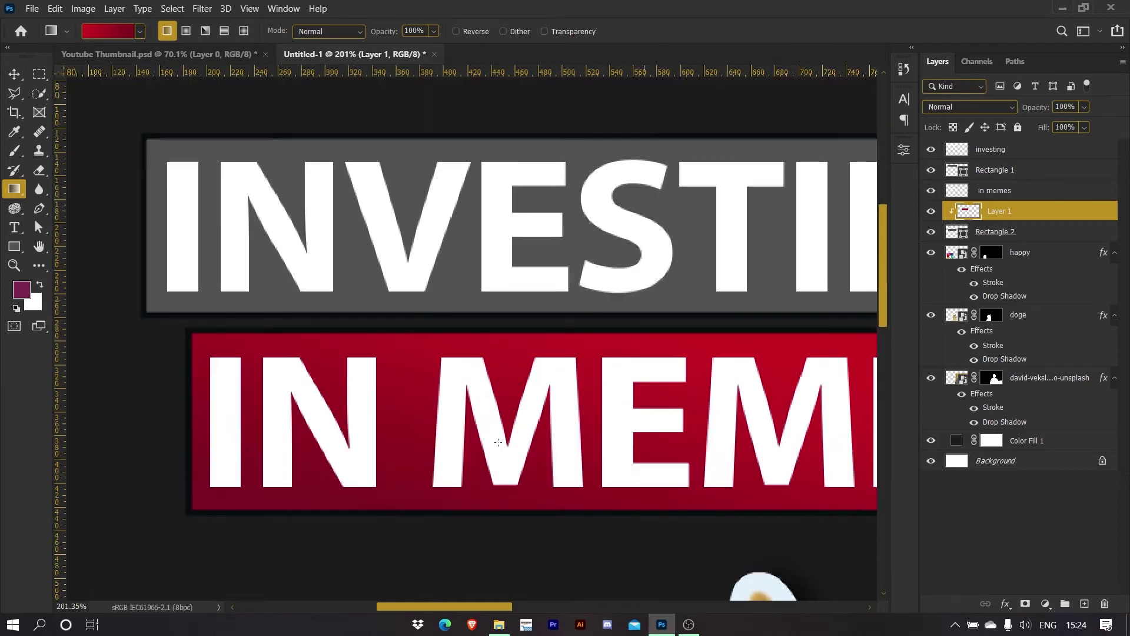
pyautogui.scroll(-5, 498, 442)
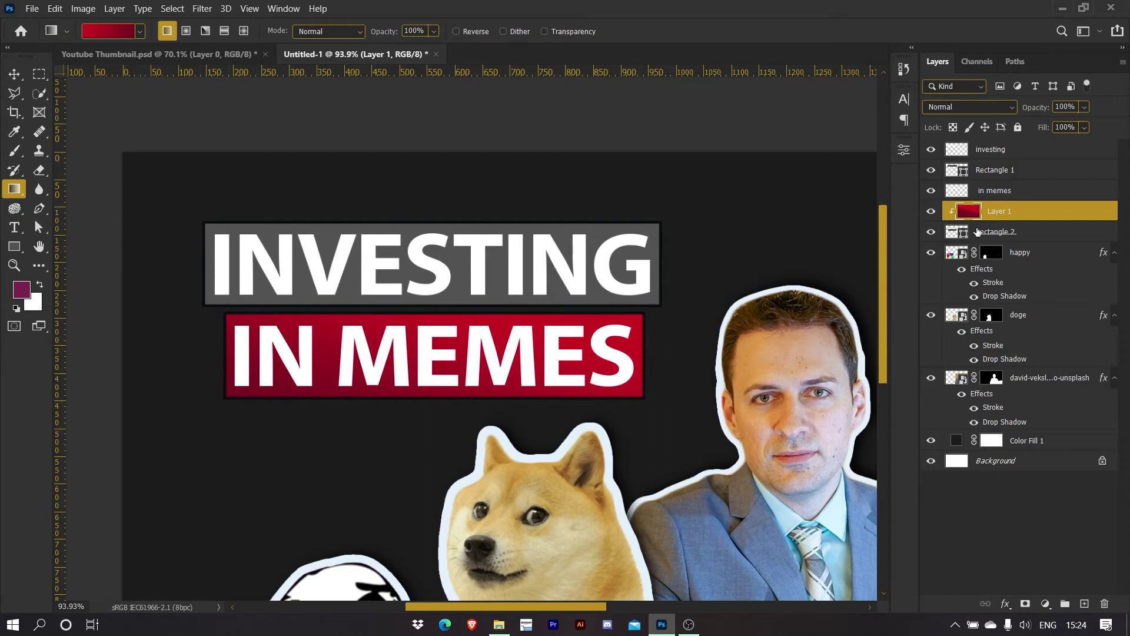
pyautogui.hotkey('ctrl', 'z')
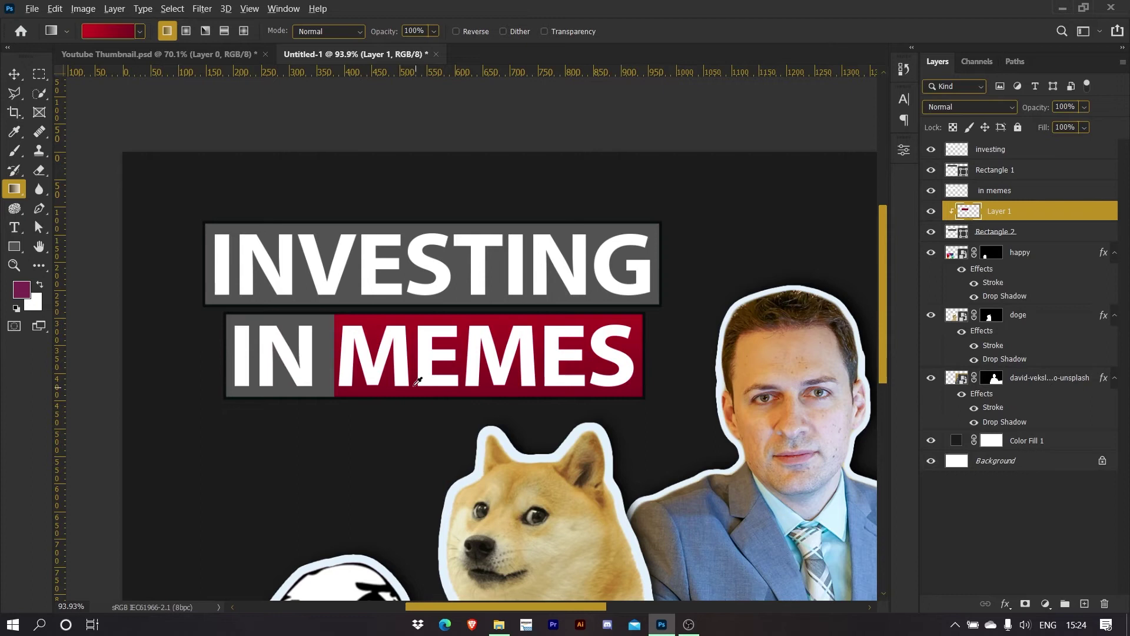
# Load Layer 1's pixels as a selection and redraw the red gradient vertically behind MEMES
pyautogui.scroll(2, 418, 382)
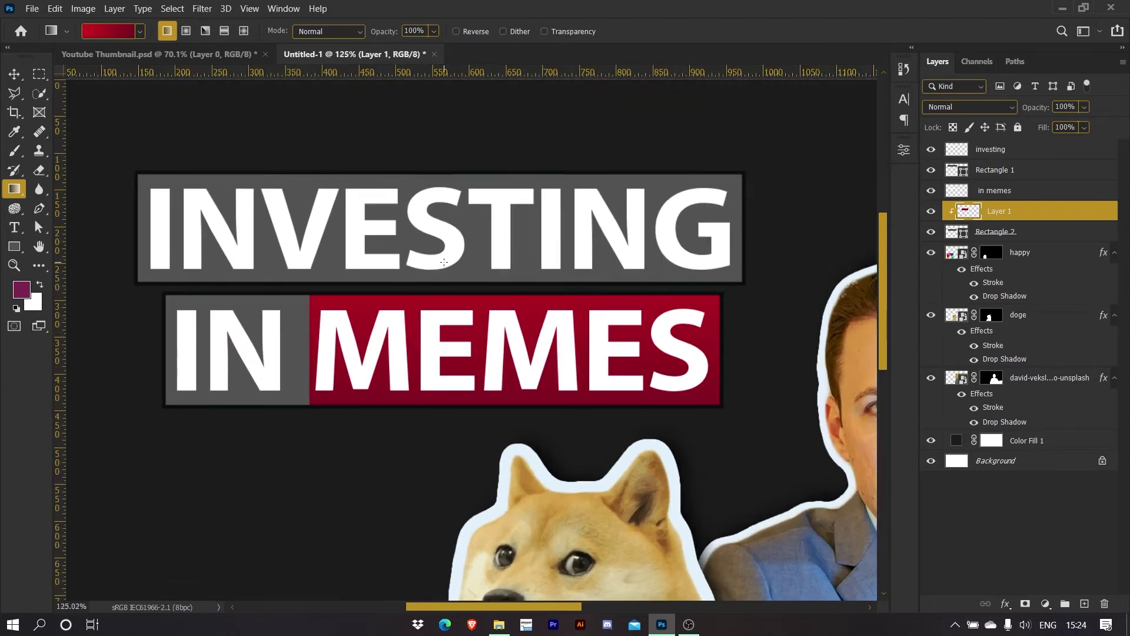
pyautogui.keyDown('ctrl'); pyautogui.click(969, 210); pyautogui.keyUp('ctrl')
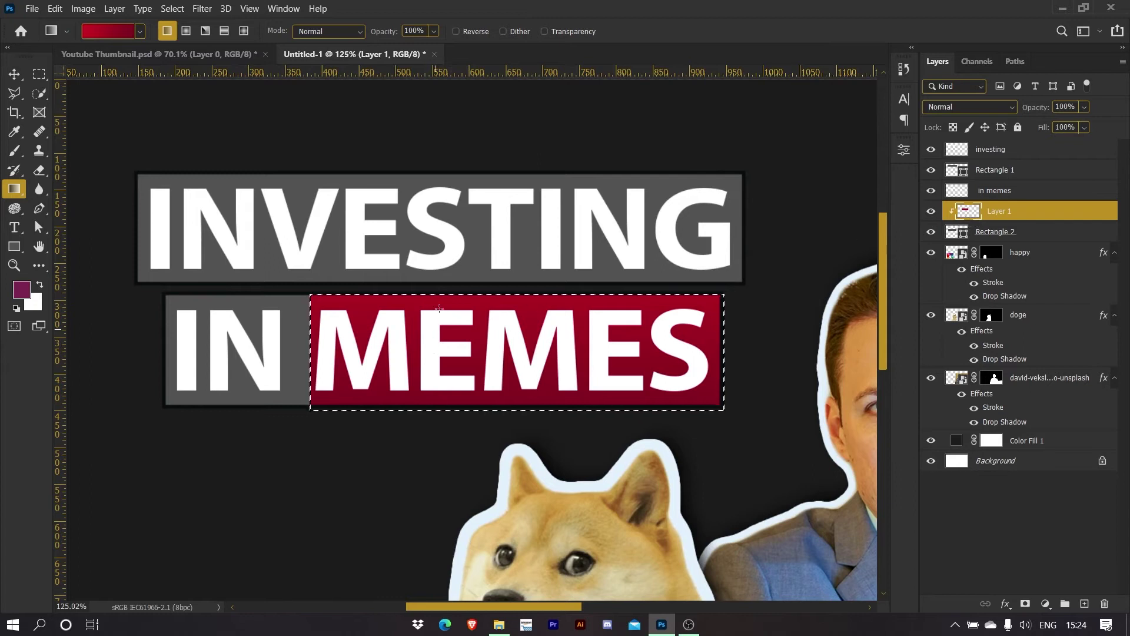
pyautogui.moveTo(459, 347); pyautogui.dragTo(459, 406)
pyautogui.moveTo(499, 356); pyautogui.dragTo(499, 357)
pyautogui.moveTo(499, 265); pyautogui.dragTo(499, 371)
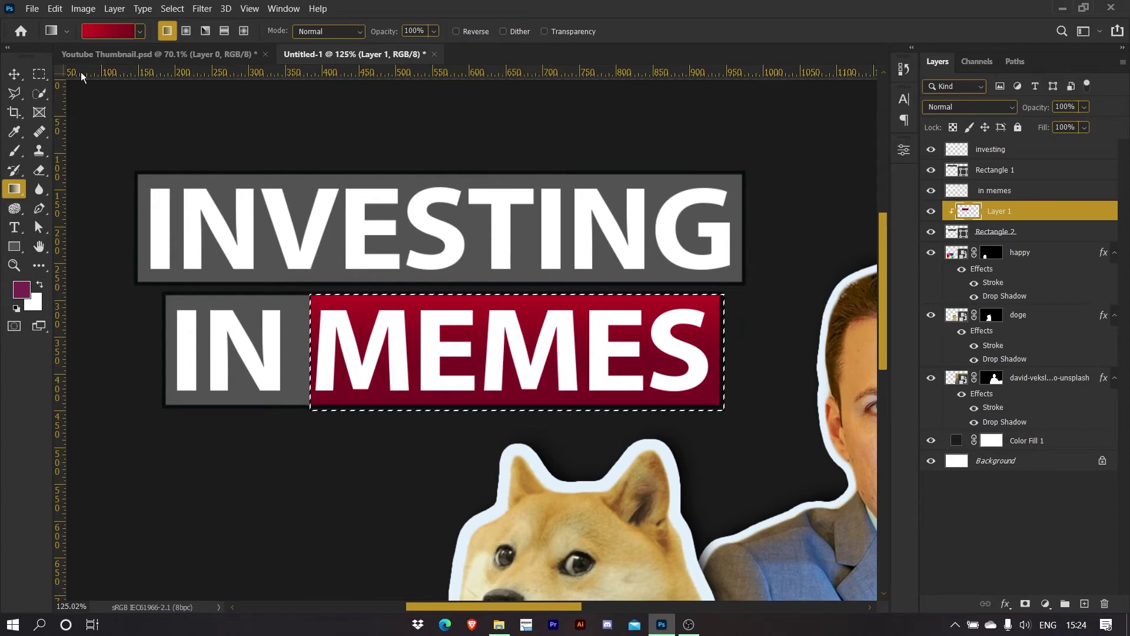
# Darken the gradient's end colour stop to 520015 and accept the gradient
pyautogui.click(104, 30)
pyautogui.doubleClick(1038, 395)
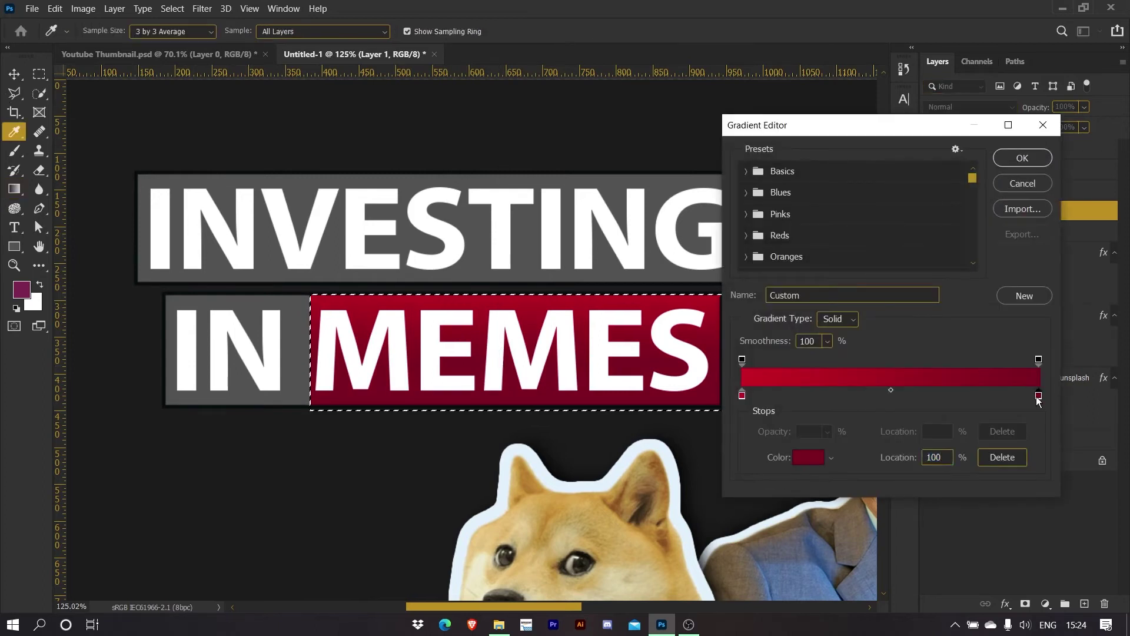
pyautogui.moveTo(924, 383); pyautogui.dragTo(936, 405)
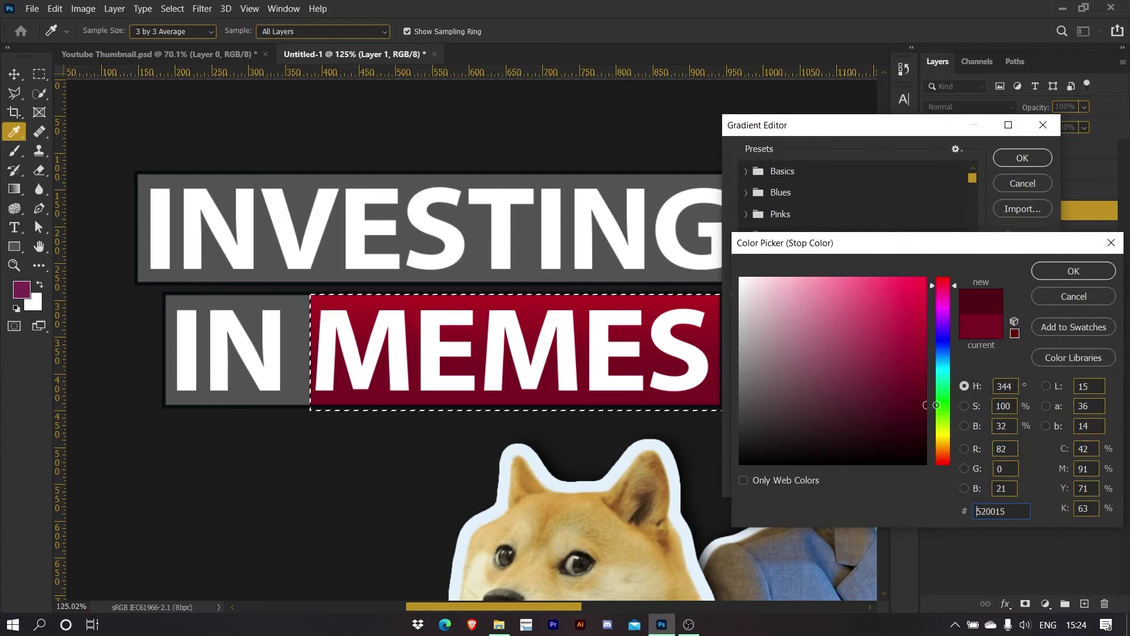
pyautogui.click(1038, 271)
pyautogui.click(1023, 158)
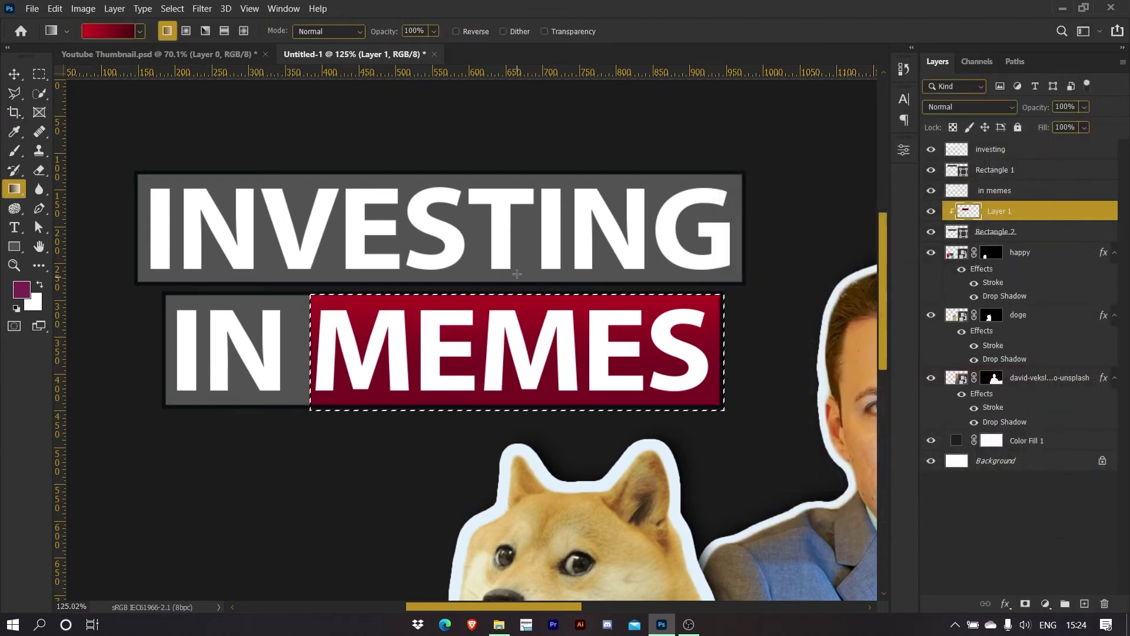
# Redraw the darkened gradient vertically within the MEMES selection and deselect
pyautogui.moveTo(519, 387); pyautogui.dragTo(519, 387)
pyautogui.moveTo(521, 250); pyautogui.dragTo(525, 352)
pyautogui.scroll(-2, 534, 349)
pyautogui.moveTo(525, 250); pyautogui.dragTo(522, 382)
pyautogui.hotkey('ctrl', 'd')
pyautogui.scroll(-3, 416, 331)
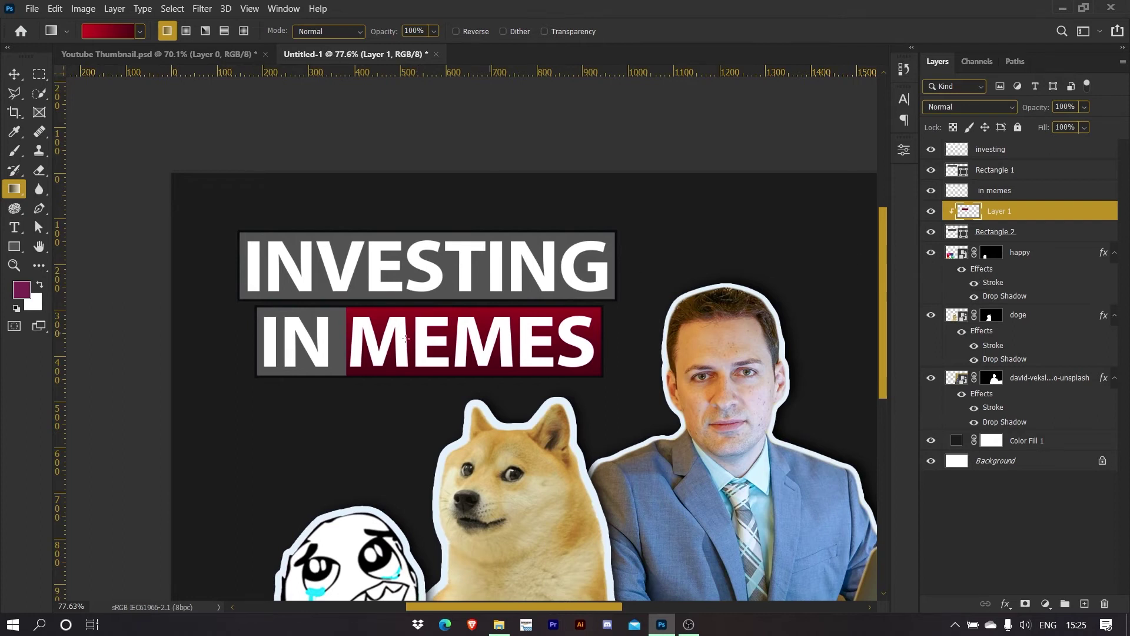
pyautogui.scroll(2, 358, 357)
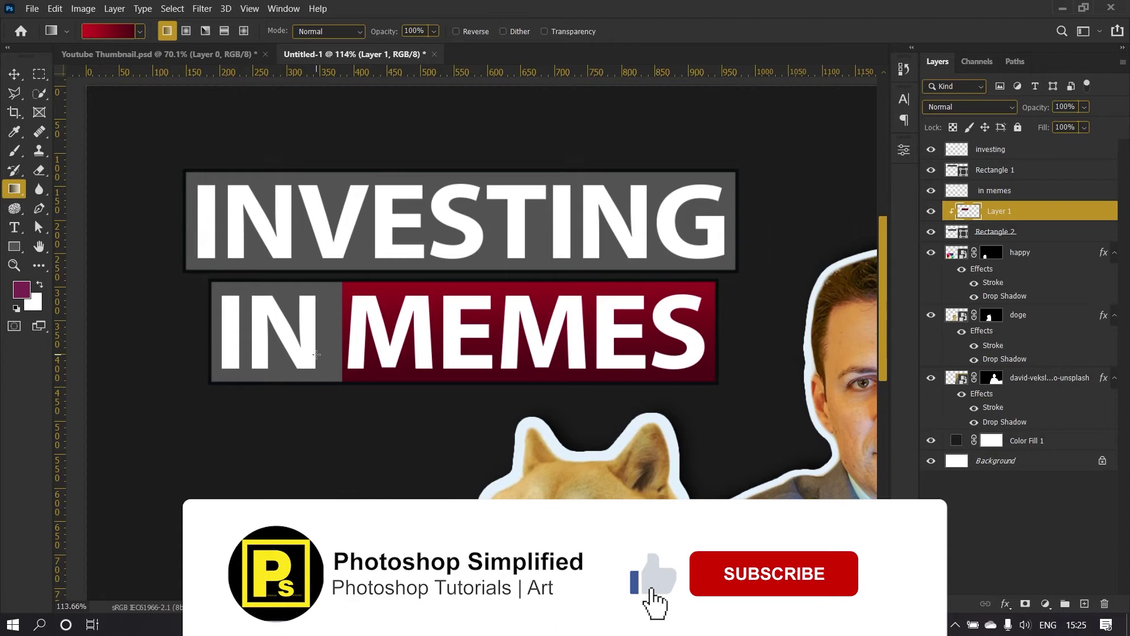
# Shift the red gradient block horizontally towards IN to widen the margin before the first M of MEMES
pyautogui.click(14, 77)
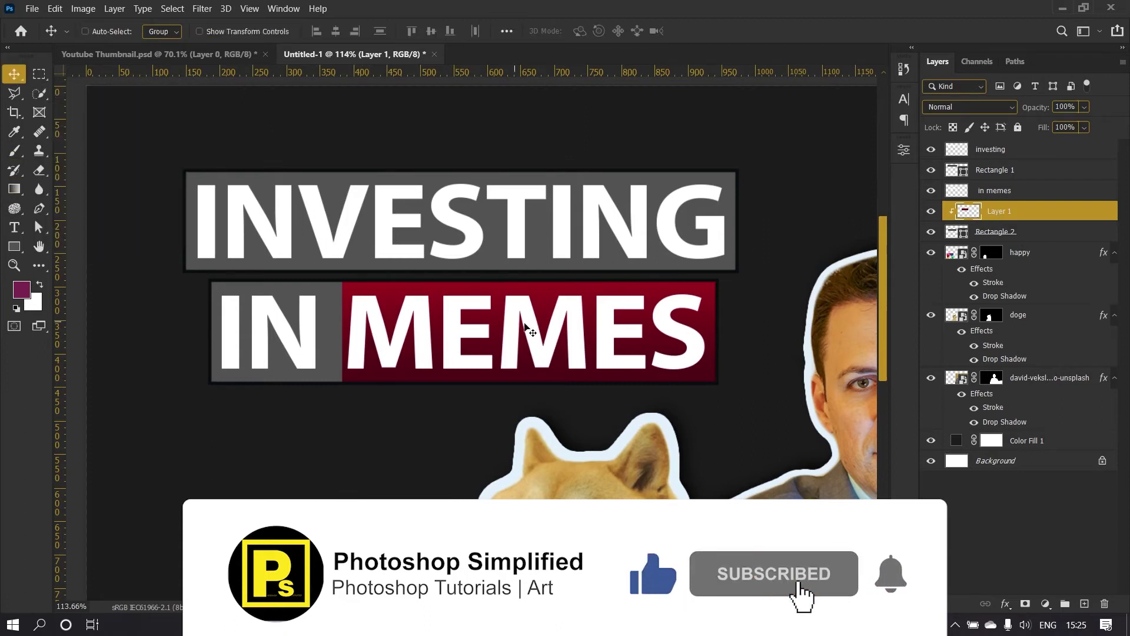
pyautogui.moveTo(529, 330); pyautogui.dragTo(549, 322)
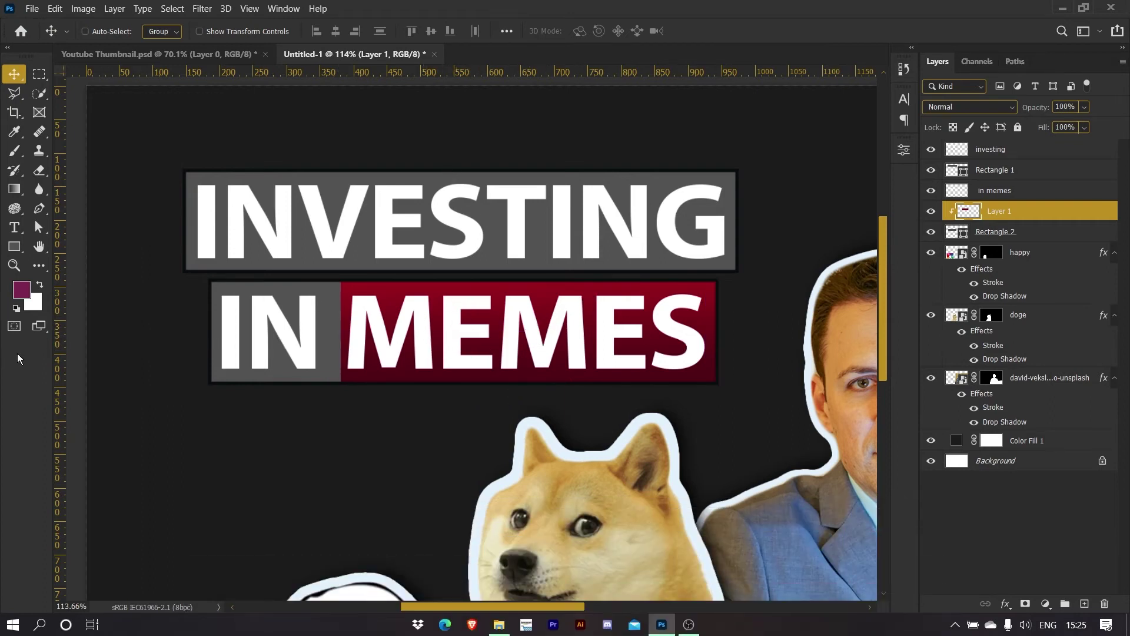
pyautogui.moveTo(600, 357); pyautogui.dragTo(595, 356)
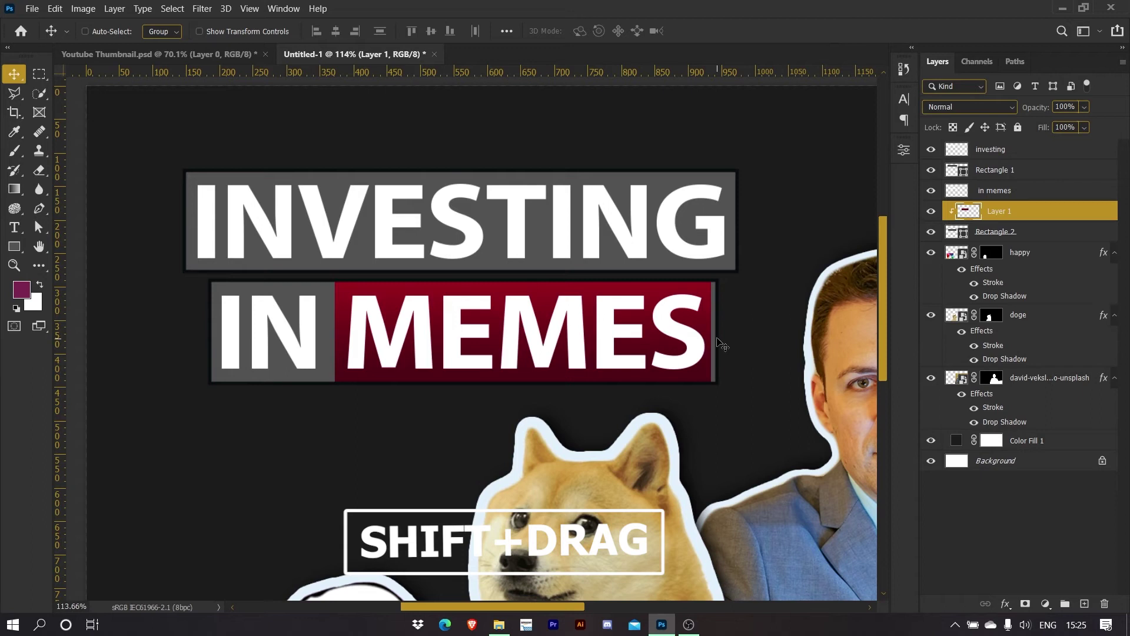
# Scale Layer 1's gradient block to 101.60% so it covers the grey strip after the S of MEMES
pyautogui.scroll(3, 722, 344)
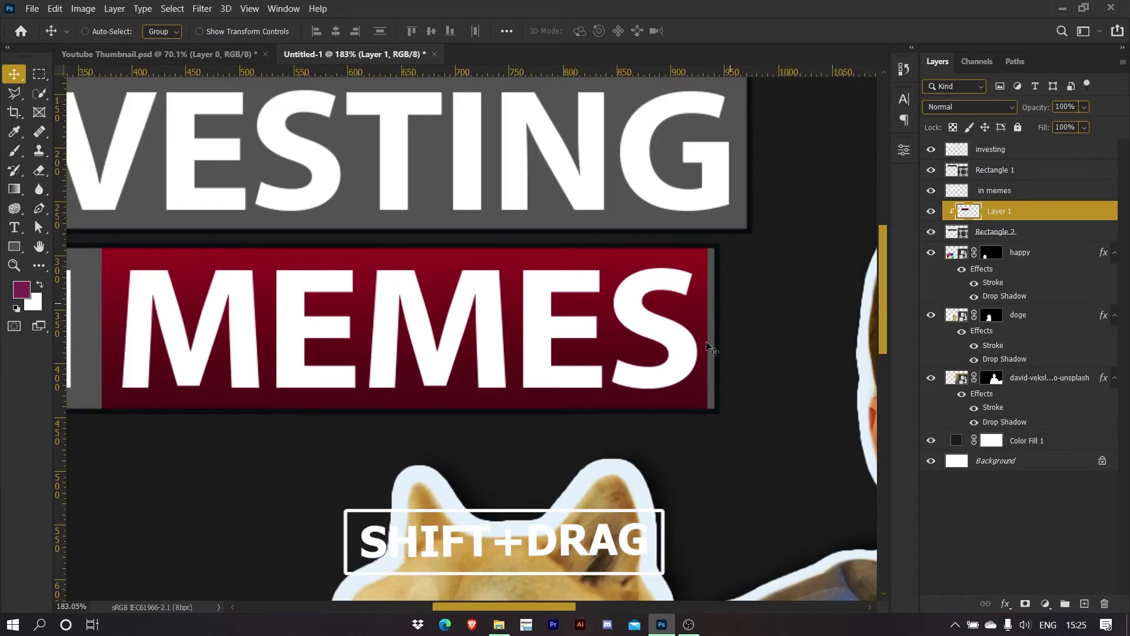
pyautogui.hotkey('ctrl', 't')
pyautogui.moveTo(717, 328); pyautogui.dragTo(725, 321)
pyautogui.scroll(-2, 339, 327)
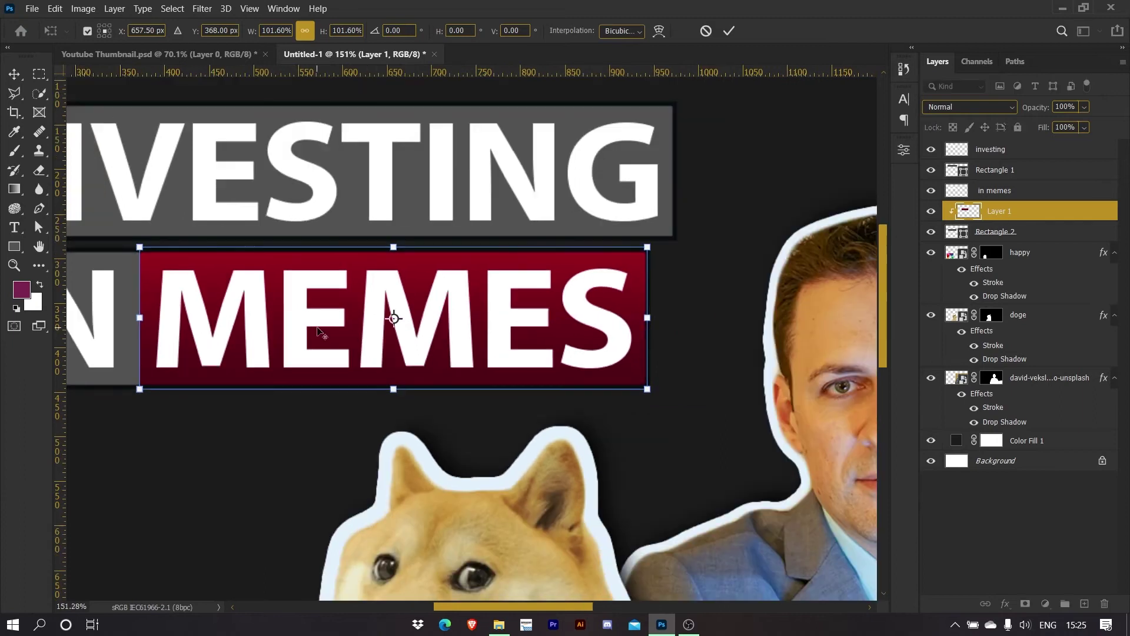
pyautogui.moveTo(308, 312); pyautogui.dragTo(333, 323)
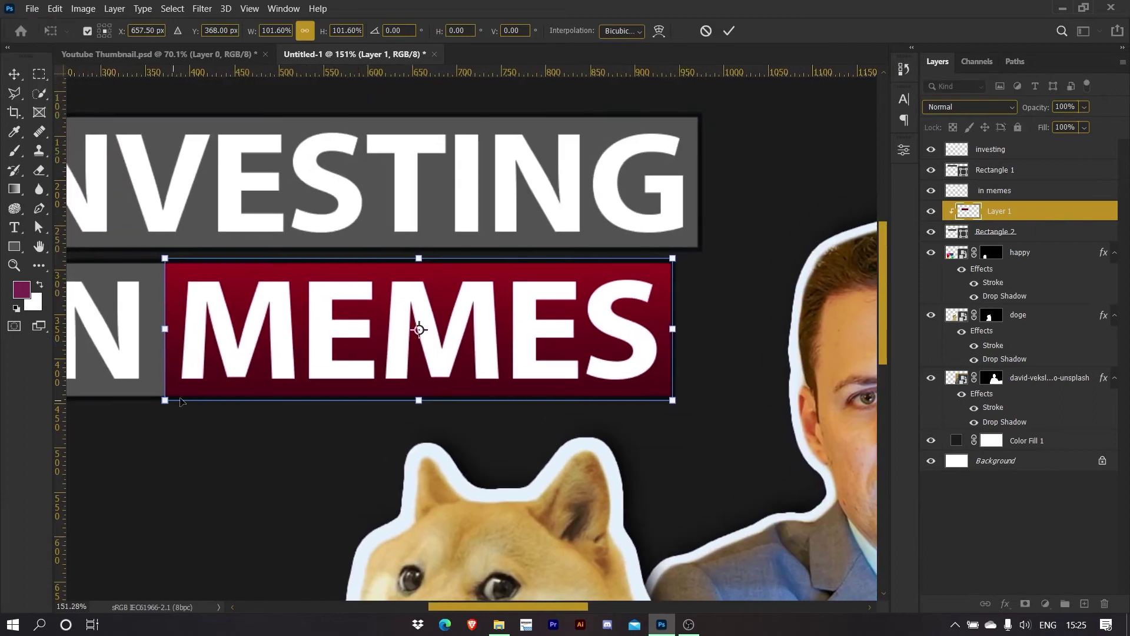
pyautogui.click(731, 30)
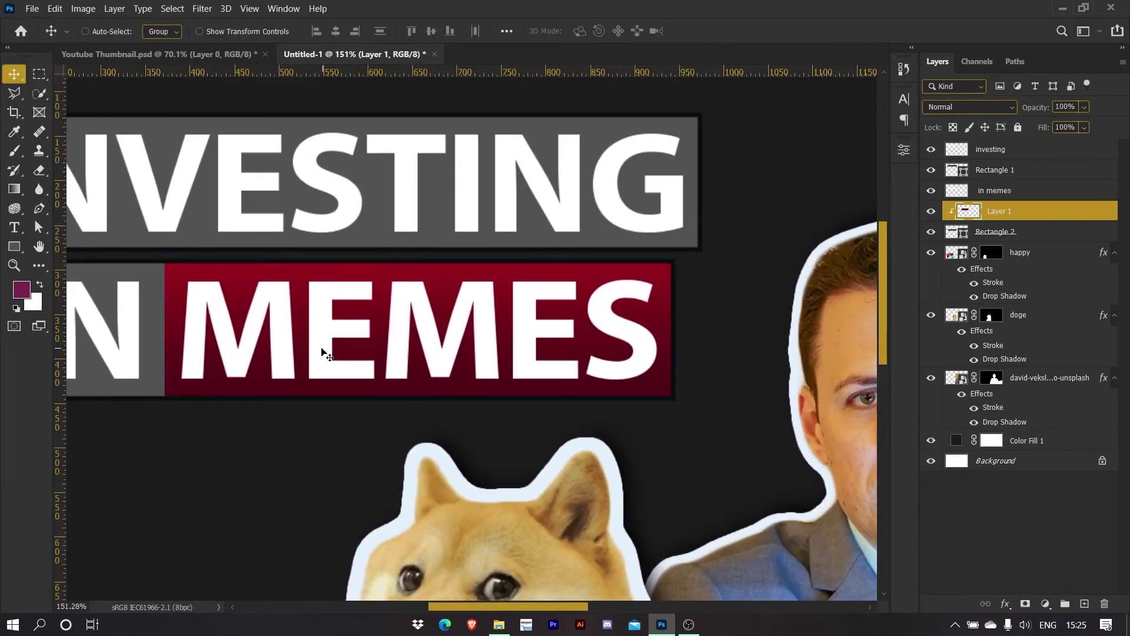
# Group the investing, Rectangle 1, in memes, Layer 1 and Rectangle 2 layers and name the group text
pyautogui.scroll(-2, 326, 338)
pyautogui.scroll(-7, 511, 327)
pyautogui.moveTo(503, 311); pyautogui.dragTo(503, 268)
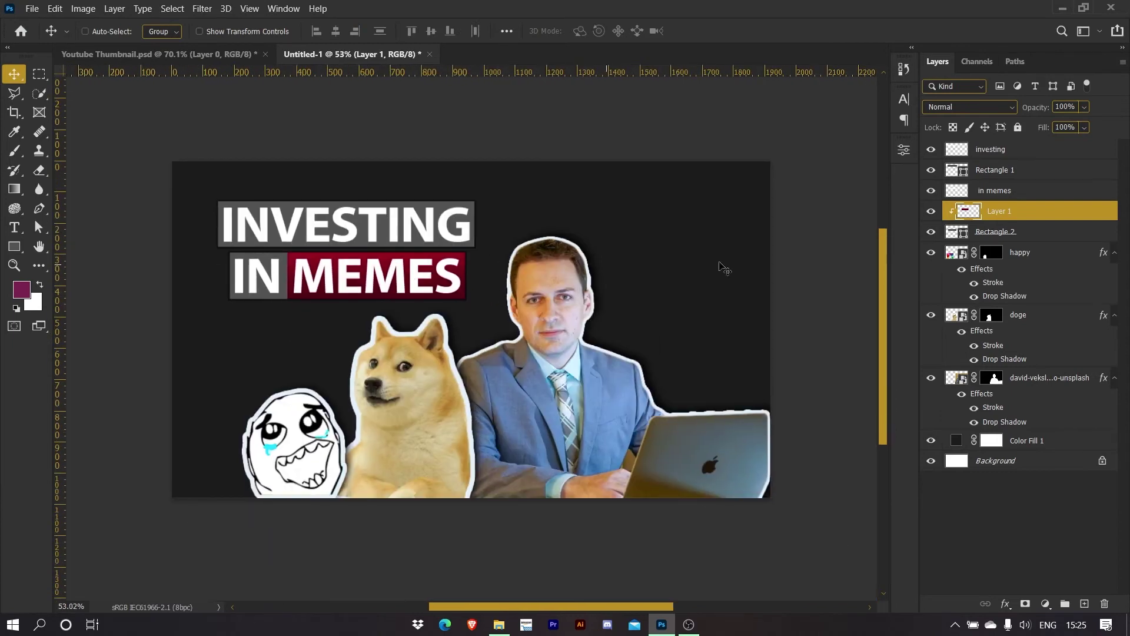
pyautogui.click(1036, 236)
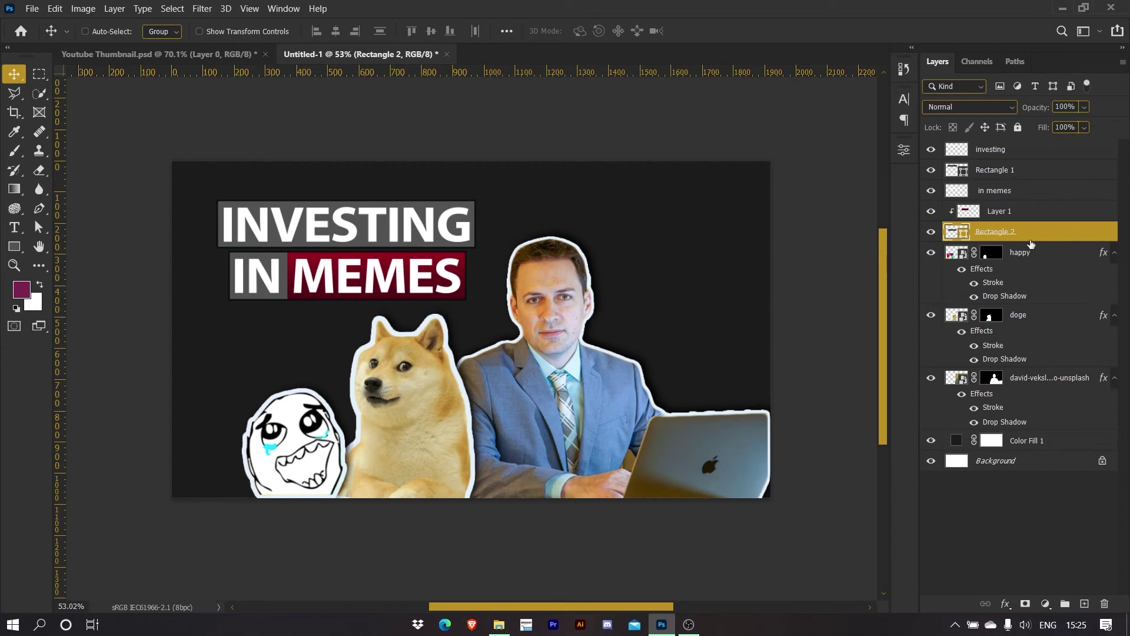
pyautogui.keyDown('shift'); pyautogui.click(1016, 153); pyautogui.keyUp('shift')
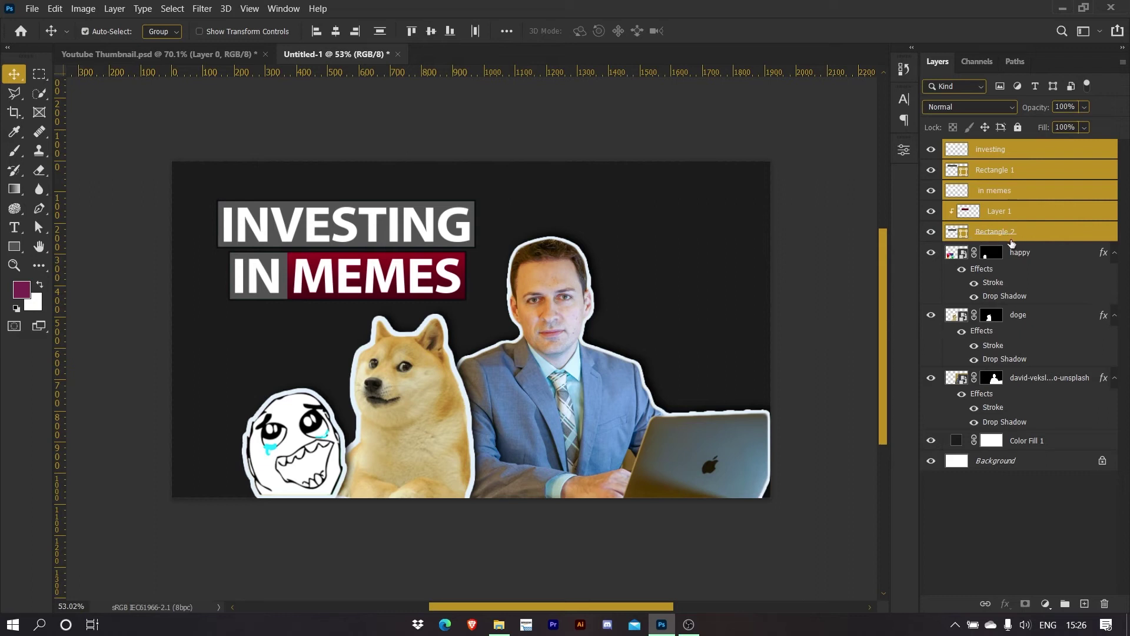
pyautogui.hotkey('ctrl', 'g')
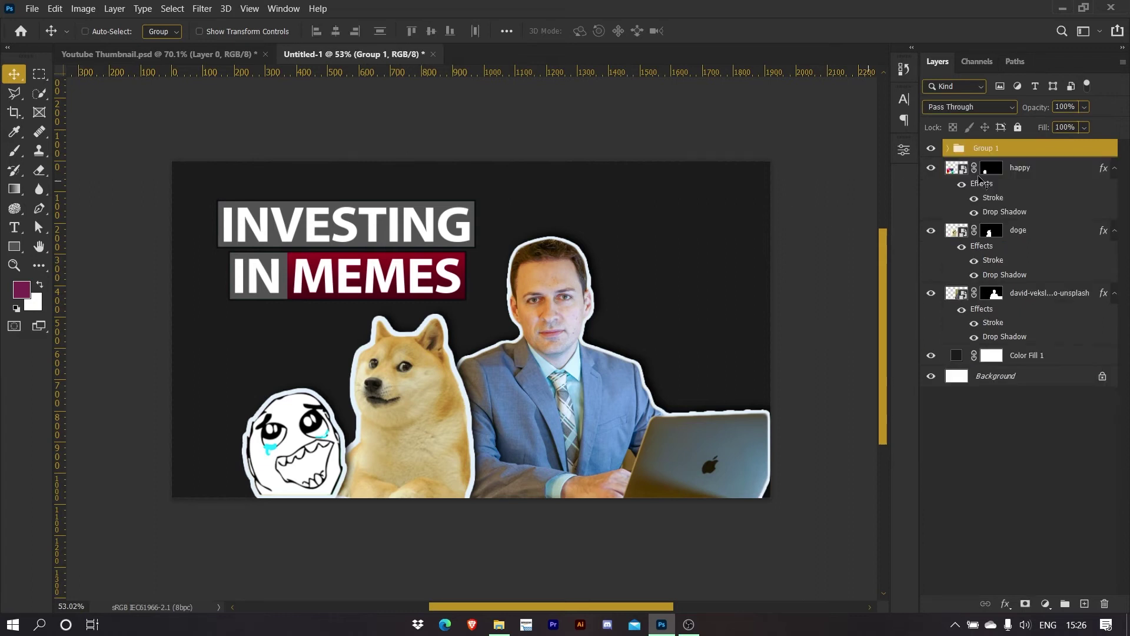
pyautogui.doubleClick(986, 150)
pyautogui.write('text')
pyautogui.press('Return')
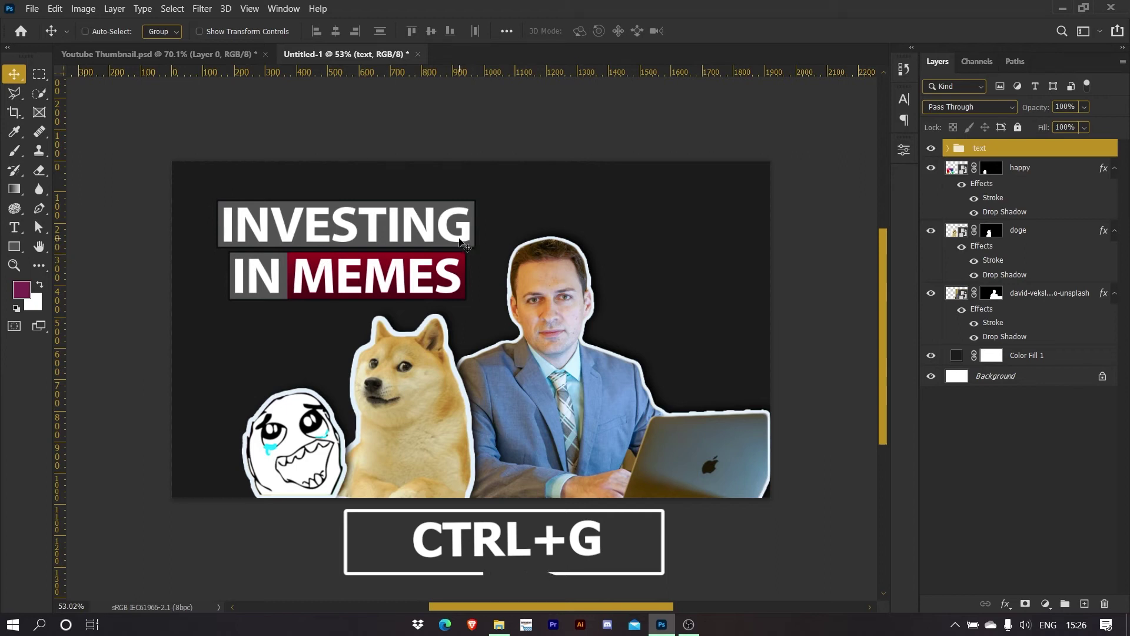
# Transform the text group with a vertical skew of -5.81° and a width of 89.12%, so both lines slope upward
pyautogui.press('ctrl')
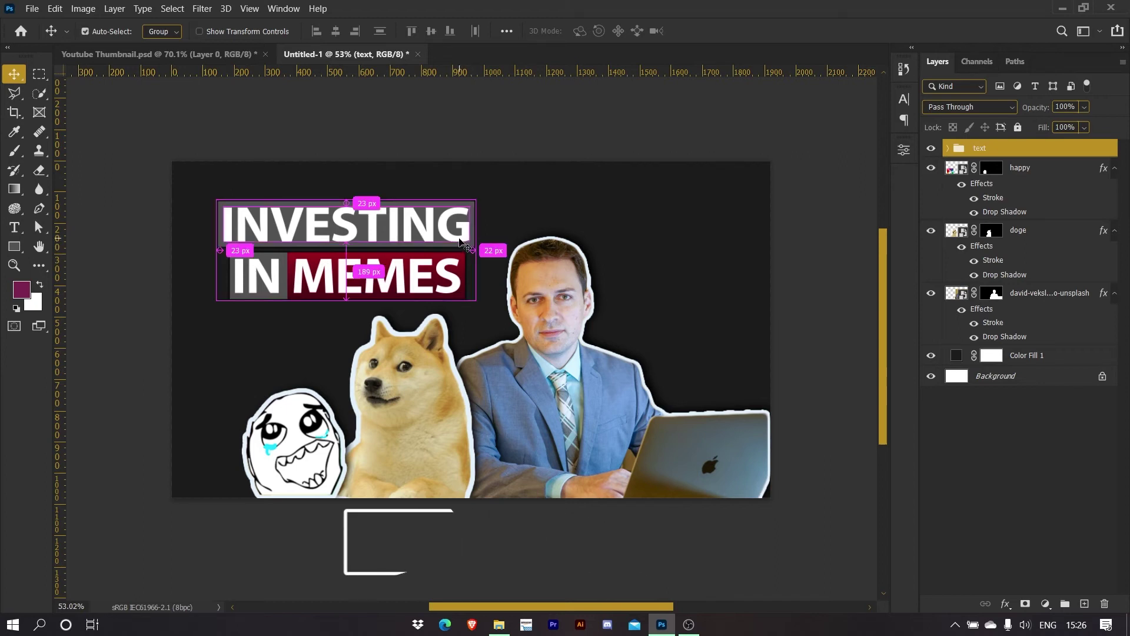
pyautogui.hotkey('ctrl', 't')
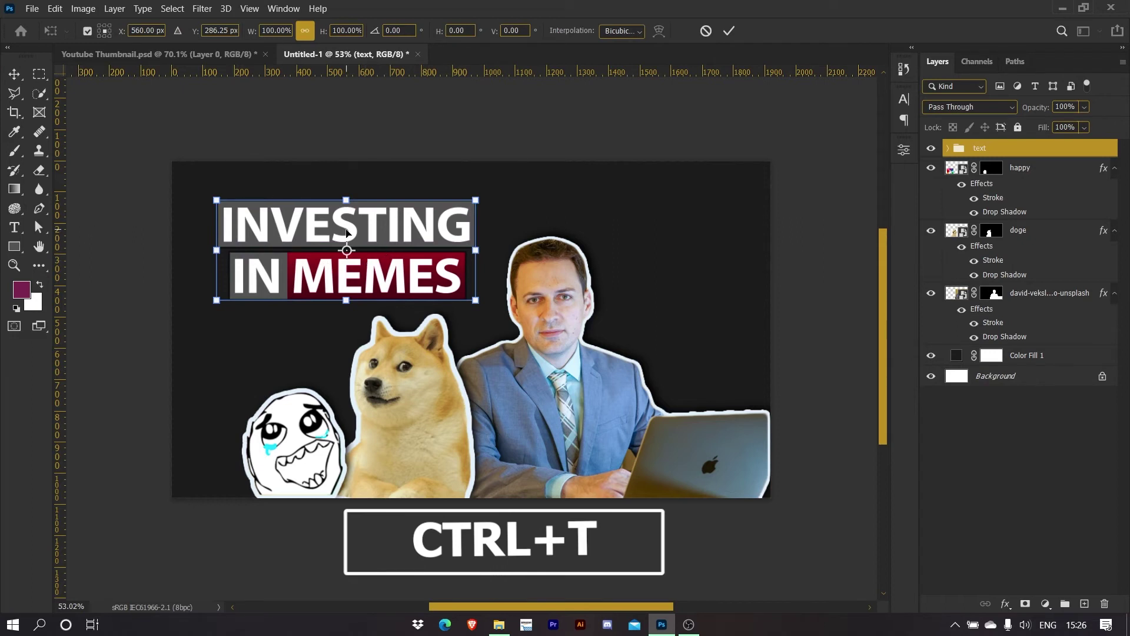
pyautogui.moveTo(480, 253); pyautogui.dragTo(452, 231)
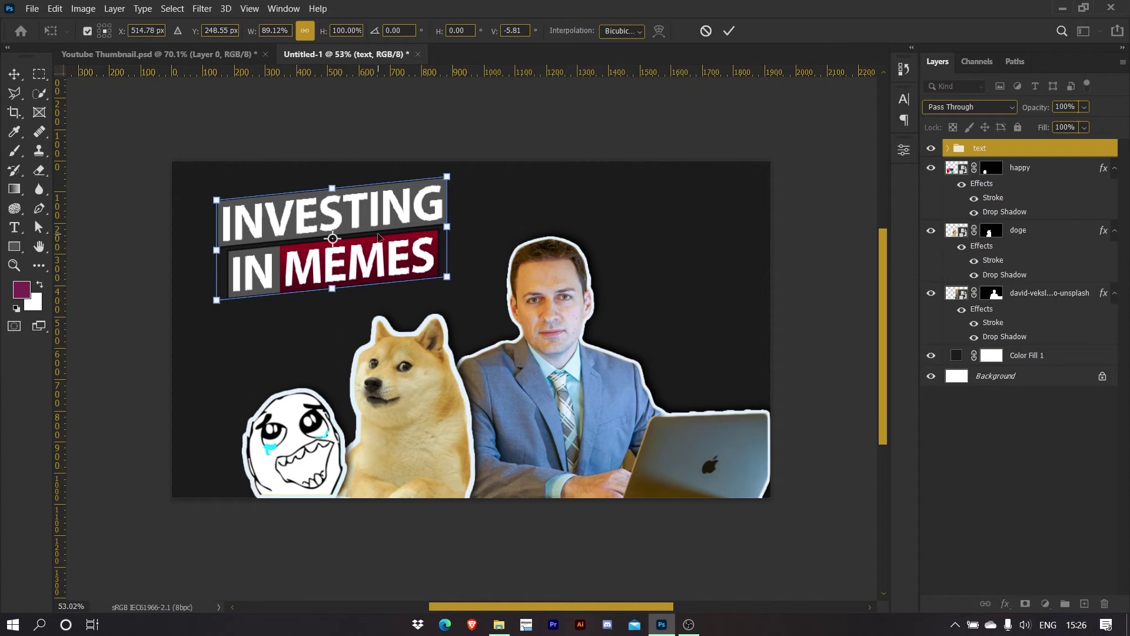
# Move the skewed text closer to the man and doge, accept the transform, and place the text group beneath the man's layer
pyautogui.moveTo(379, 237); pyautogui.dragTo(450, 282)
pyautogui.click(729, 30)
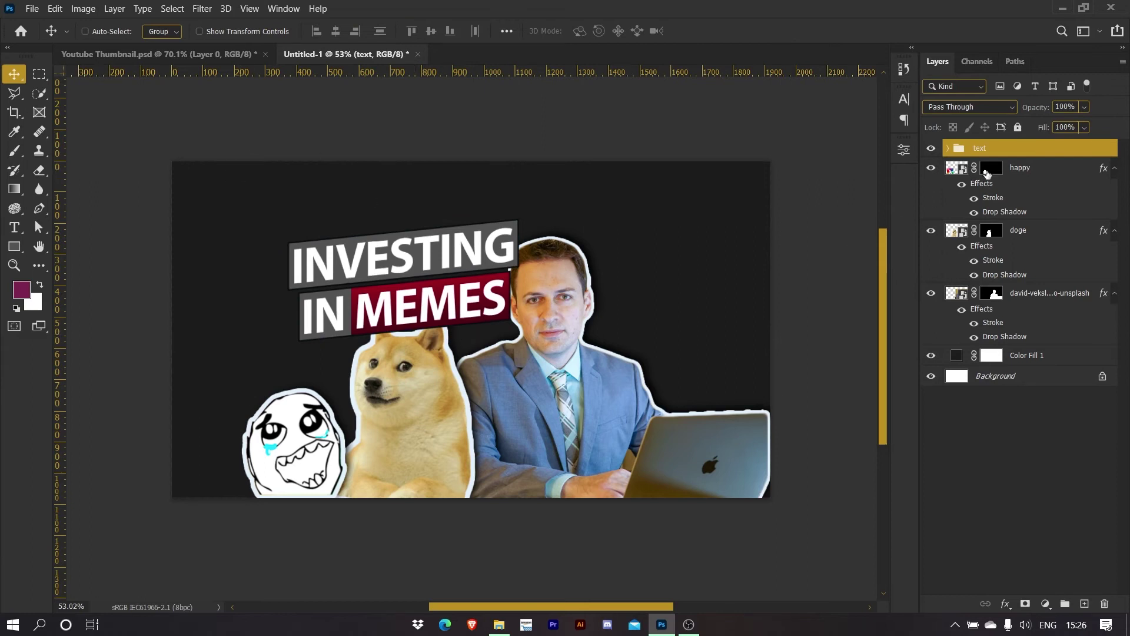
pyautogui.moveTo(1003, 156); pyautogui.dragTo(1005, 346)
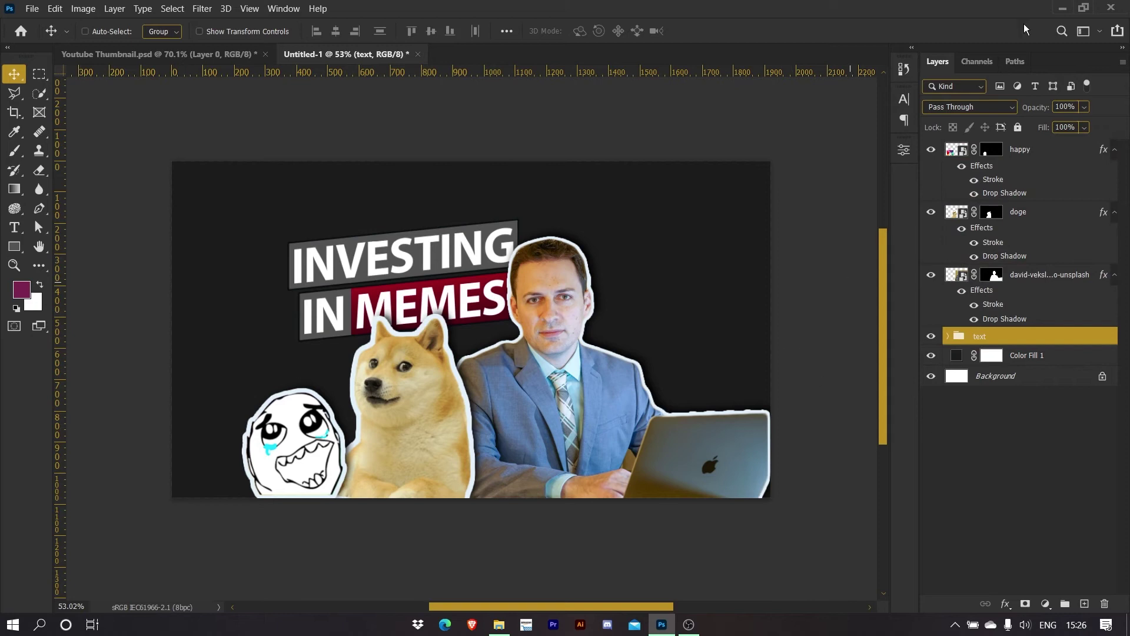
# Add a new layer above Color Fill 1 and select the canvas area behind the laptop, with a slanted edge crossing the man
pyautogui.click(1044, 358)
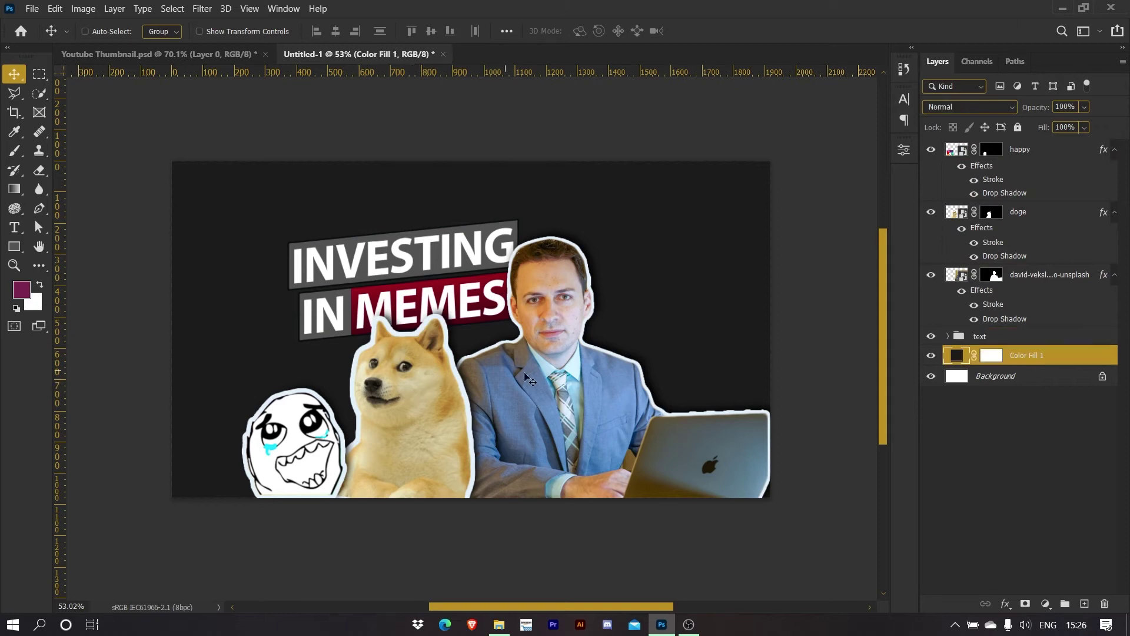
pyautogui.click(1085, 604)
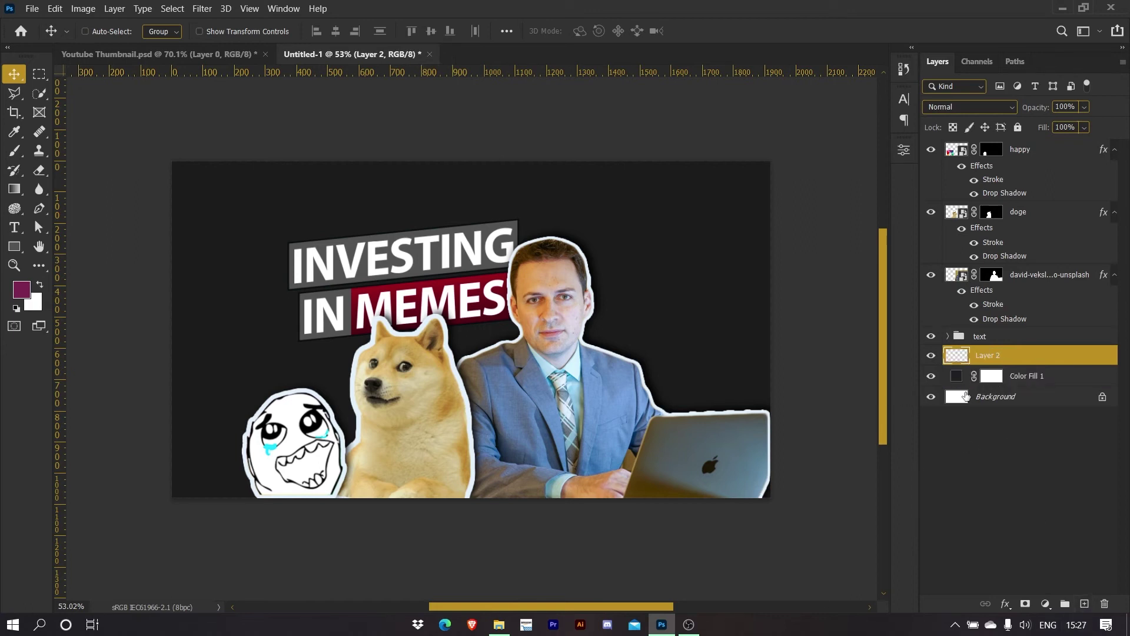
pyautogui.click(14, 93)
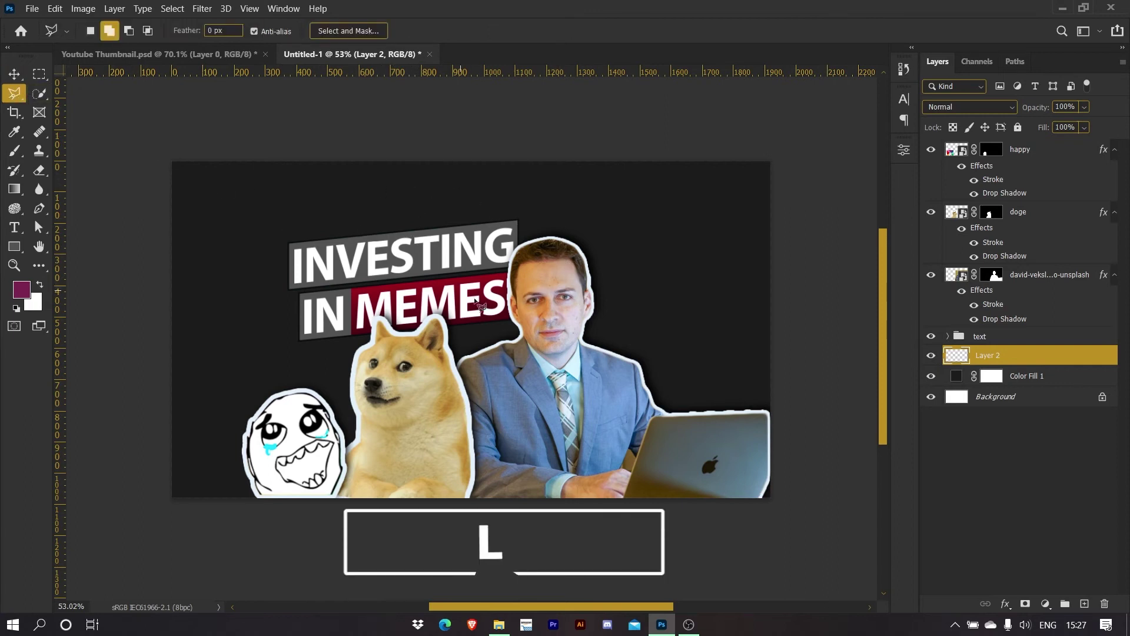
pyautogui.click(535, 539)
pyautogui.click(819, 539)
pyautogui.click(822, 125)
pyautogui.click(573, 142)
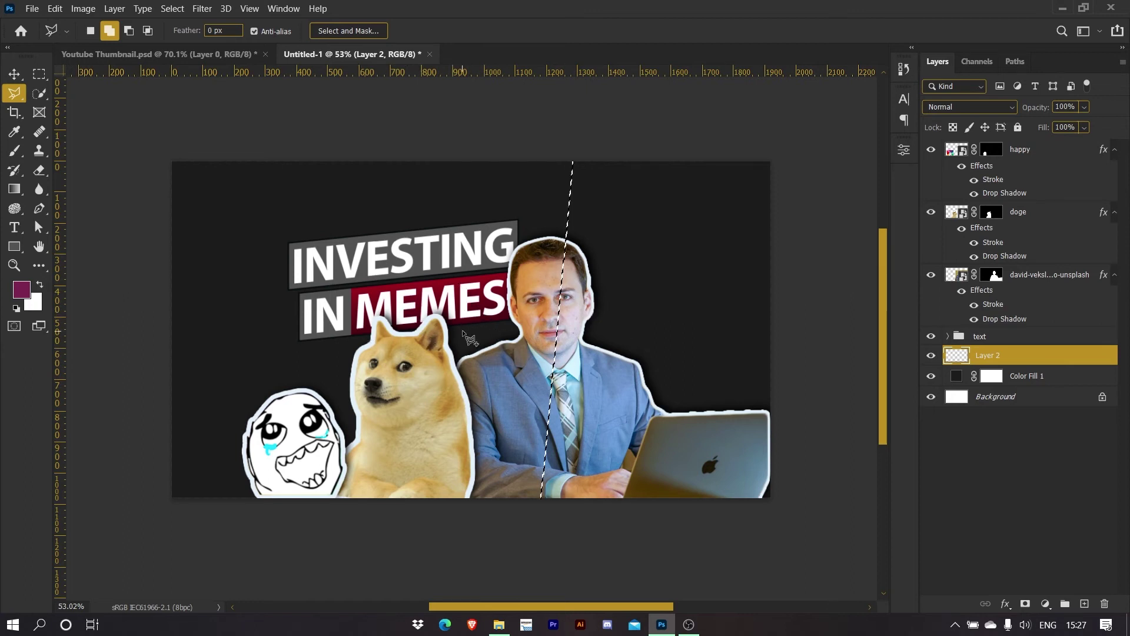
# Sample the red of the MEMES box as the foreground colour for the Brush tool
pyautogui.click(14, 134)
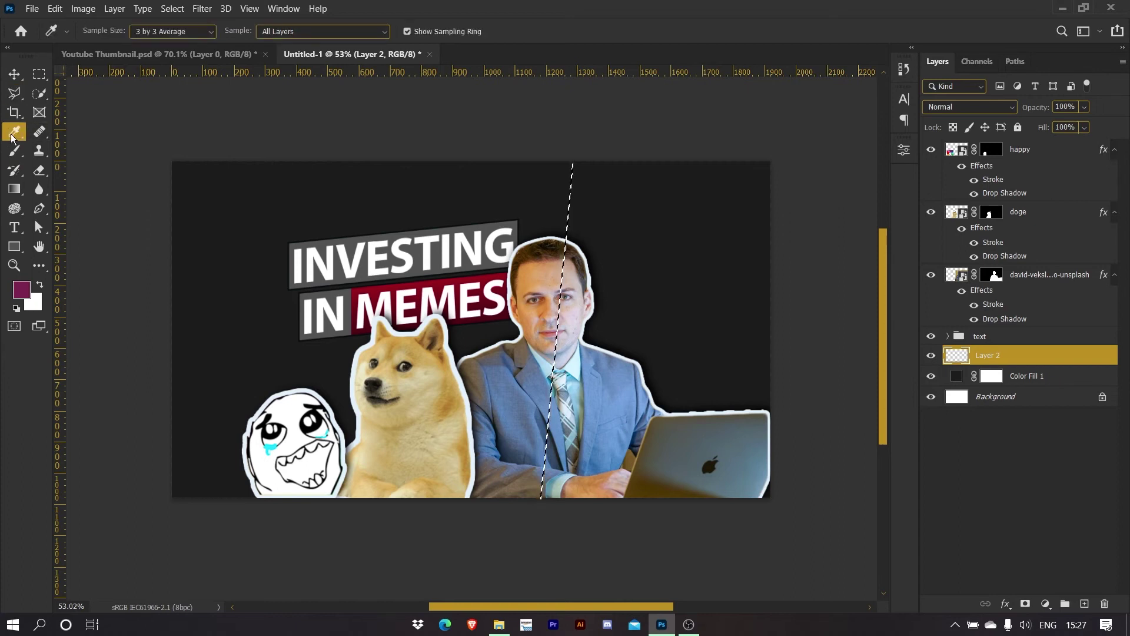
pyautogui.click(15, 150)
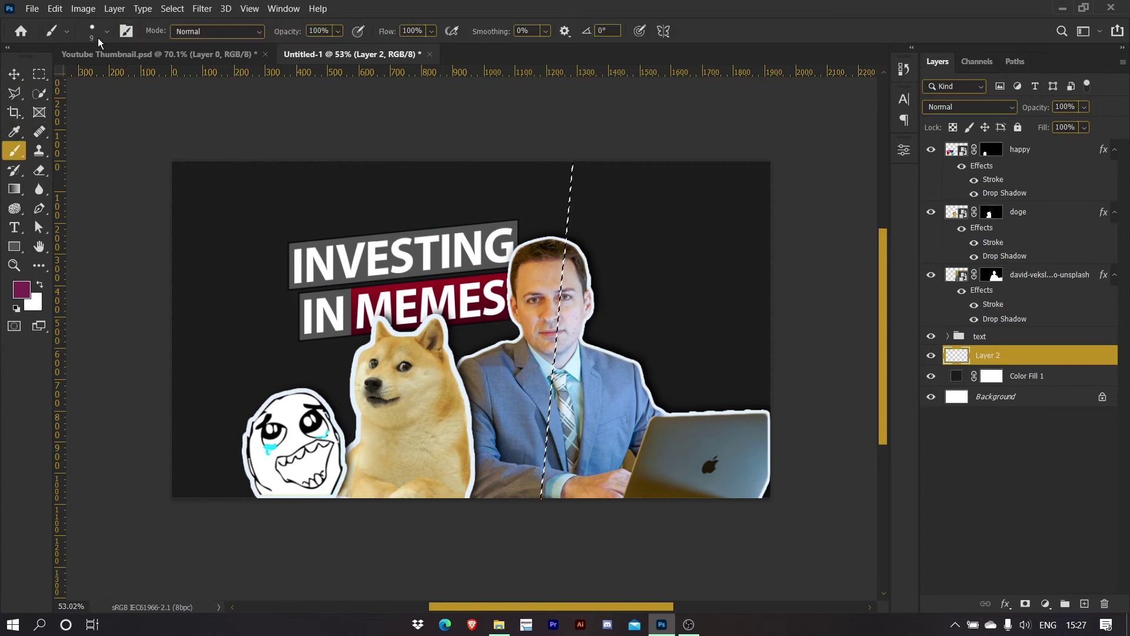
pyautogui.scroll(4, 400, 278)
pyautogui.moveTo(357, 259); pyautogui.dragTo(367, 189)
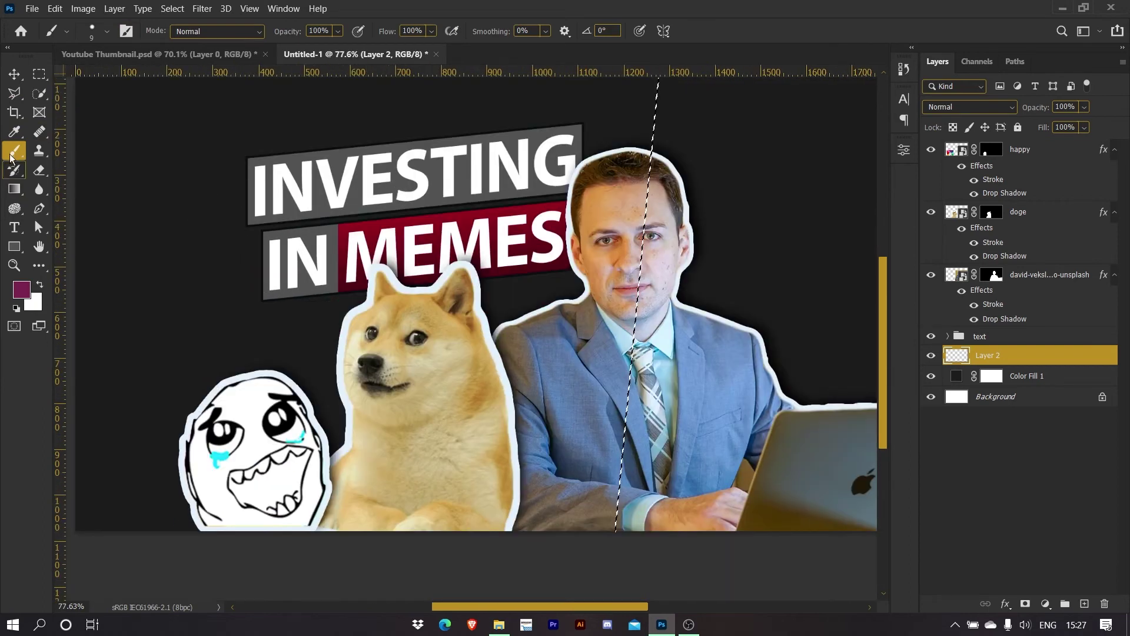
pyautogui.keyDown('alt'); pyautogui.click(381, 223); pyautogui.keyUp('alt')
pyautogui.keyDown('alt'); pyautogui.click(394, 222); pyautogui.keyUp('alt')
pyautogui.keyDown('alt'); pyautogui.click(406, 220); pyautogui.keyUp('alt')
pyautogui.keyDown('alt'); pyautogui.click(420, 218); pyautogui.keyUp('alt')
pyautogui.keyDown('alt'); pyautogui.click(438, 219); pyautogui.keyUp('alt')
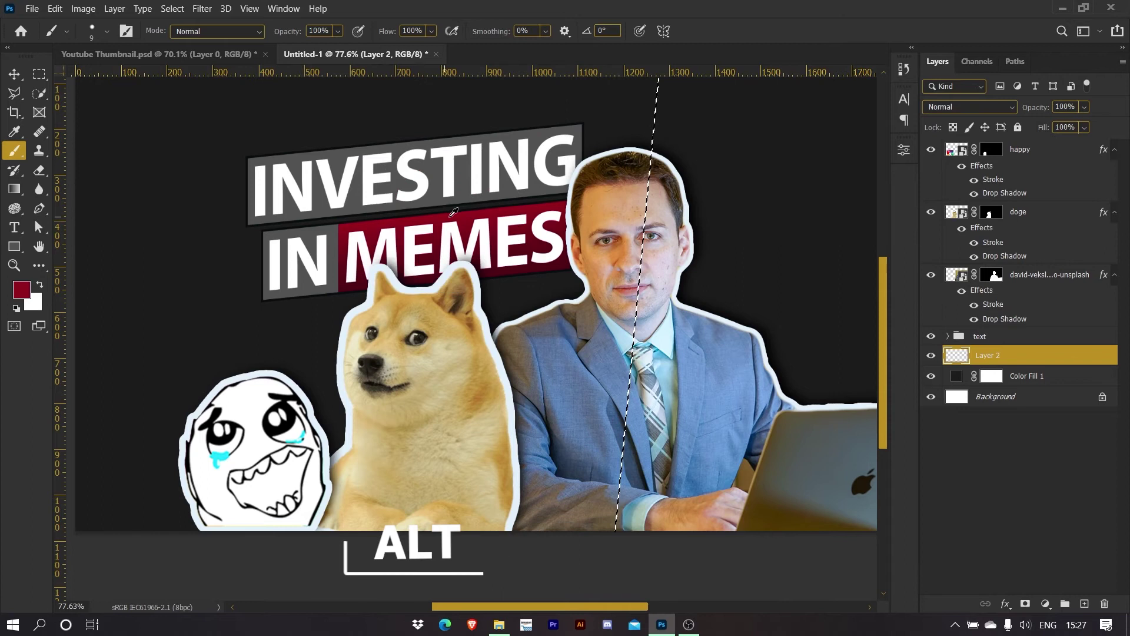
# Fill the slanted selection on Layer 2 with the sampled red, trying the white background colour in between, and deselect
pyautogui.scroll(-2, 756, 212)
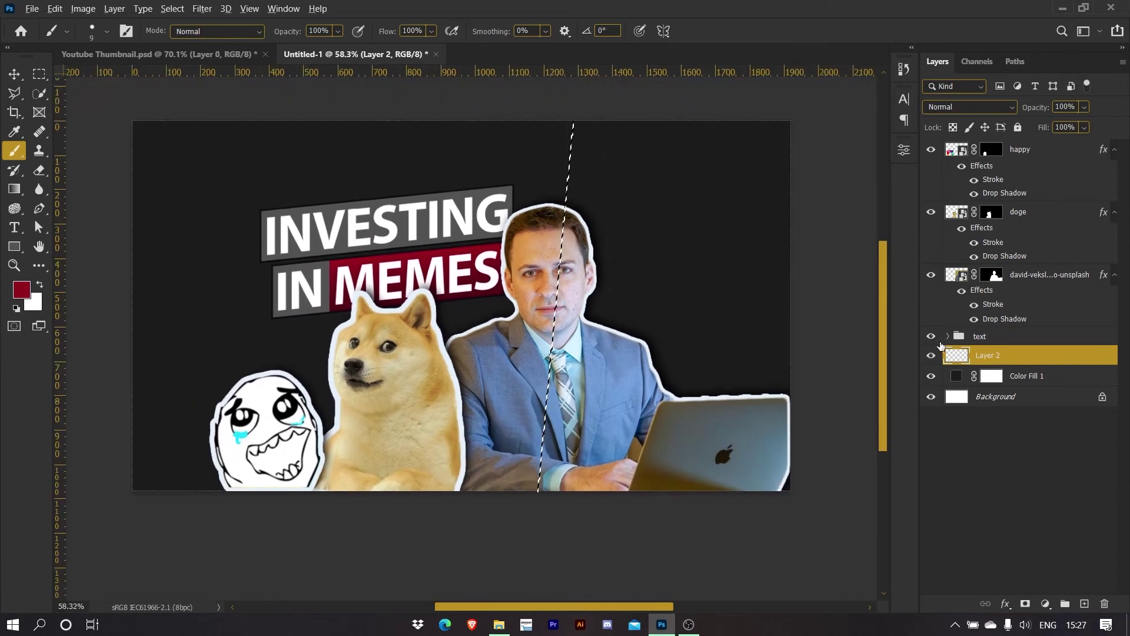
pyautogui.hotkey('alt', 'BackSpace')
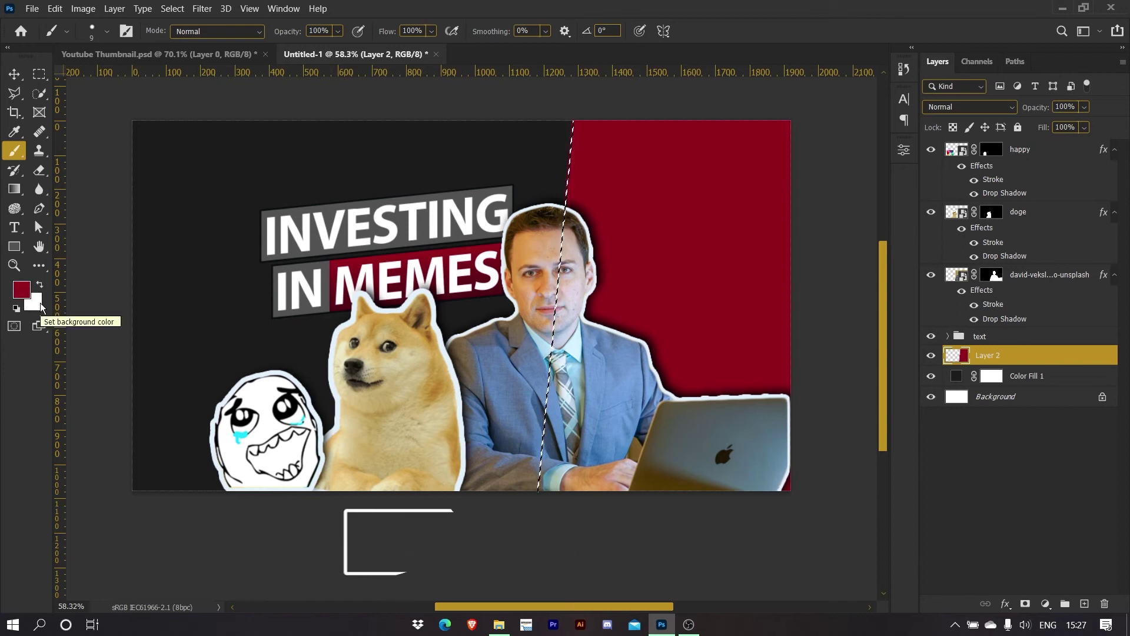
pyautogui.hotkey('ctrl', 'Delete')
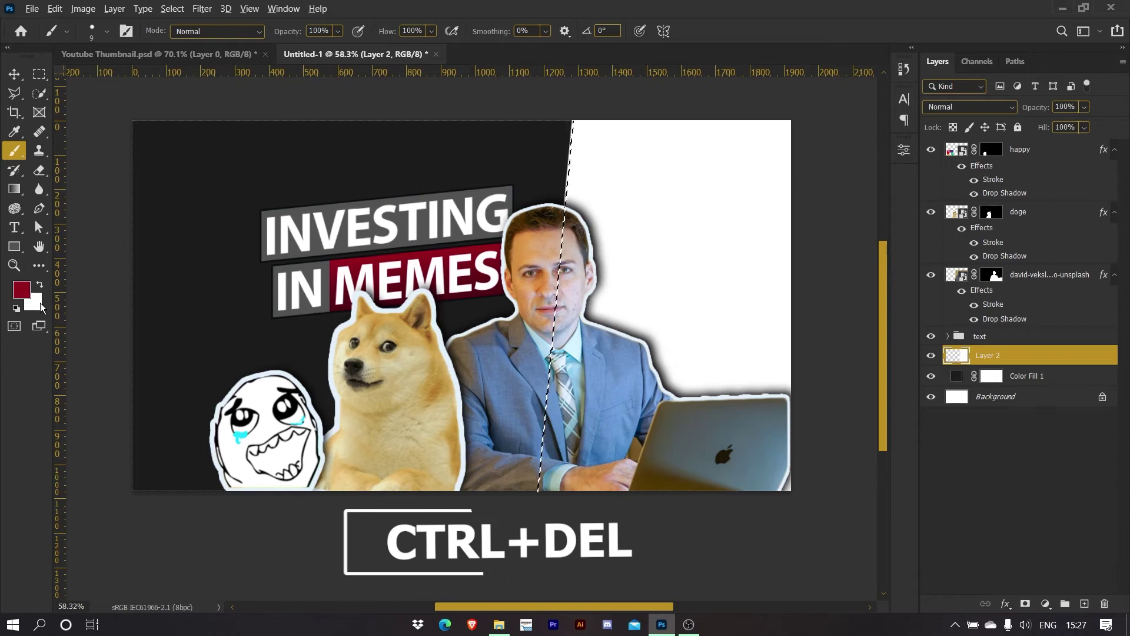
pyautogui.hotkey('alt', 'Delete')
pyautogui.hotkey('ctrl', 'd')
pyautogui.scroll(-1, 535, 223)
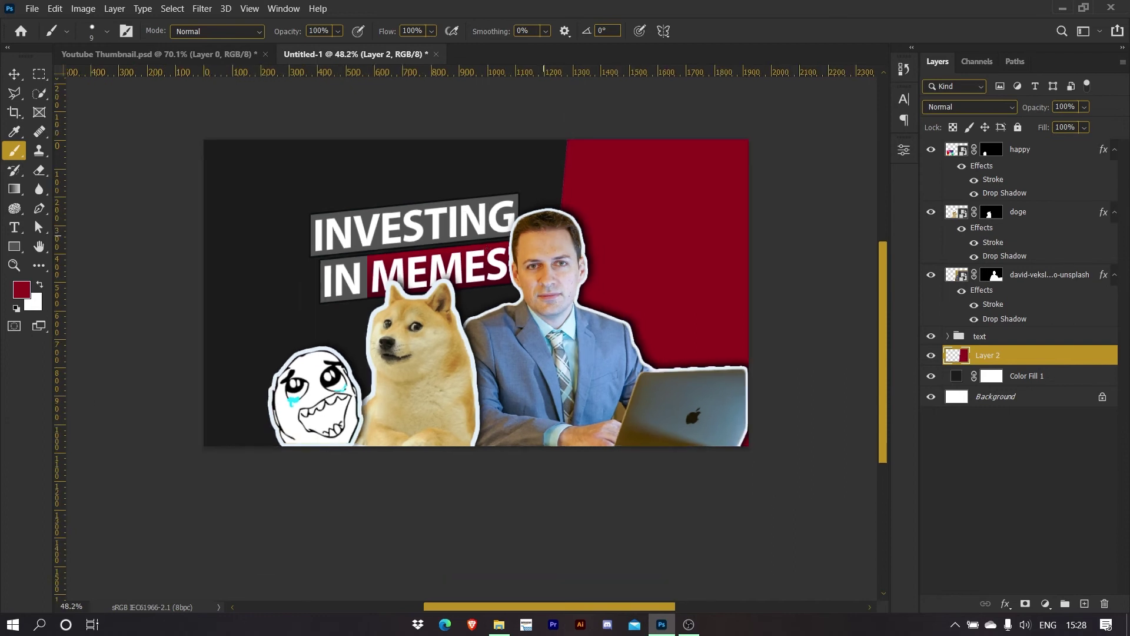
pyautogui.moveTo(469, 244); pyautogui.dragTo(484, 211)
pyautogui.scroll(1, 517, 288)
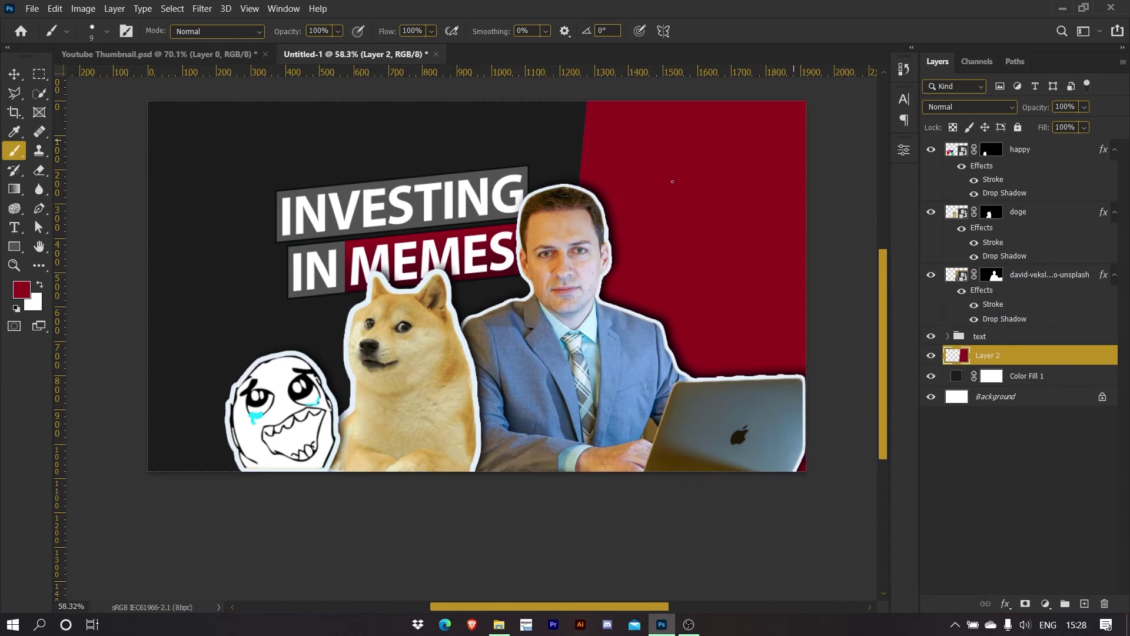
# Add a new layer above Layer 2 and fill a narrow lasso-selected wedge, rising from the man's collar past the canvas edge, with red
pyautogui.click(1085, 605)
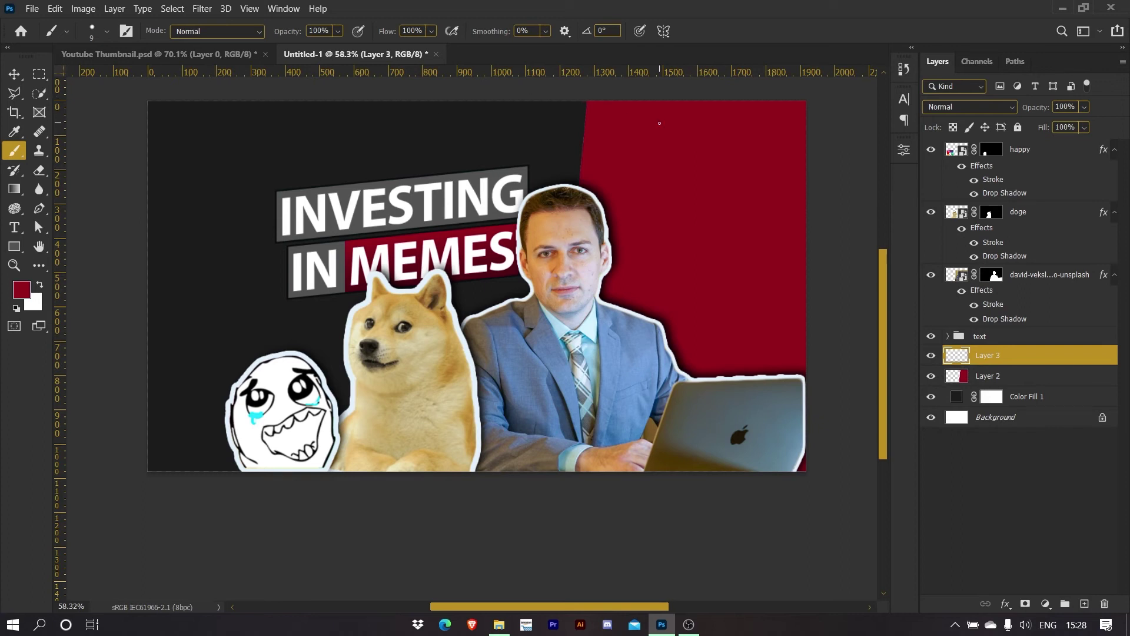
pyautogui.press('l')
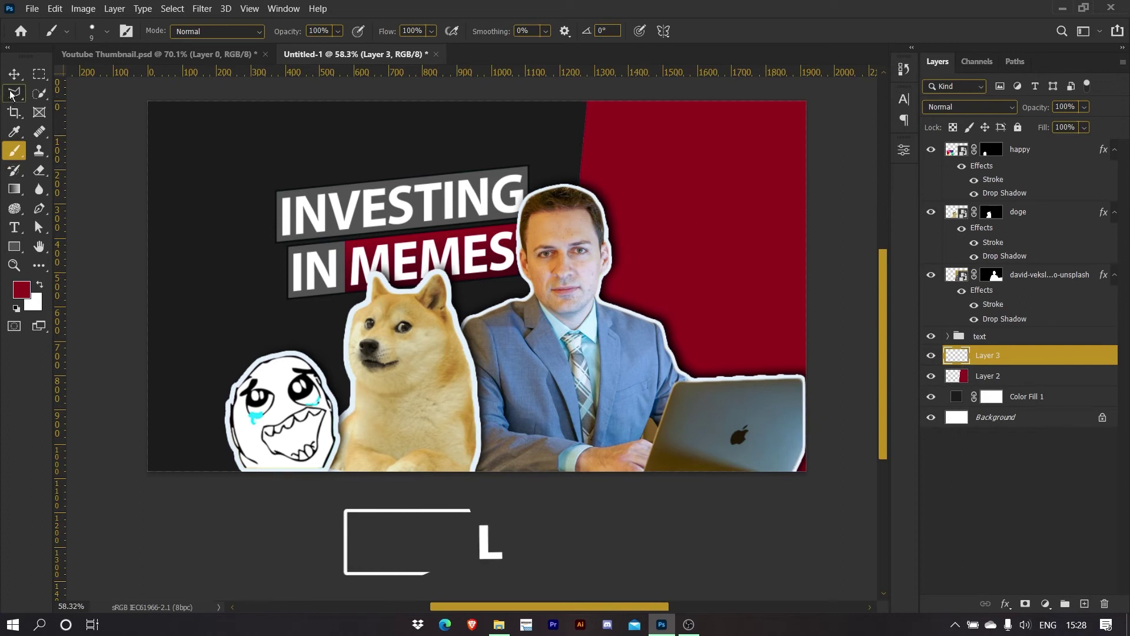
pyautogui.click(566, 332)
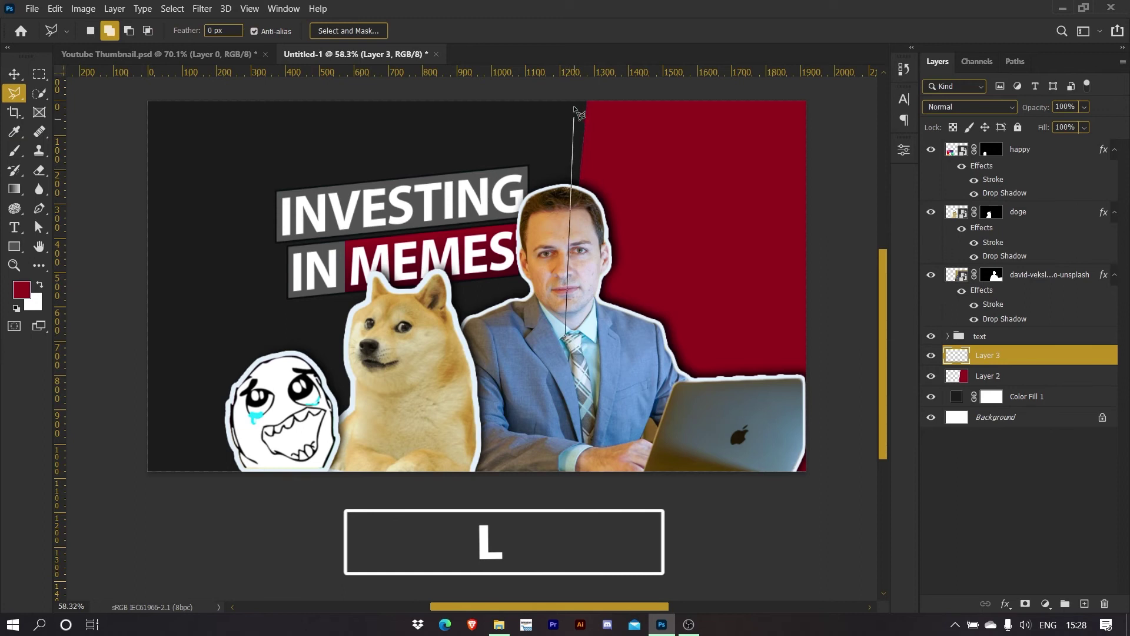
pyautogui.click(598, 83)
pyautogui.click(655, 84)
pyautogui.click(566, 336)
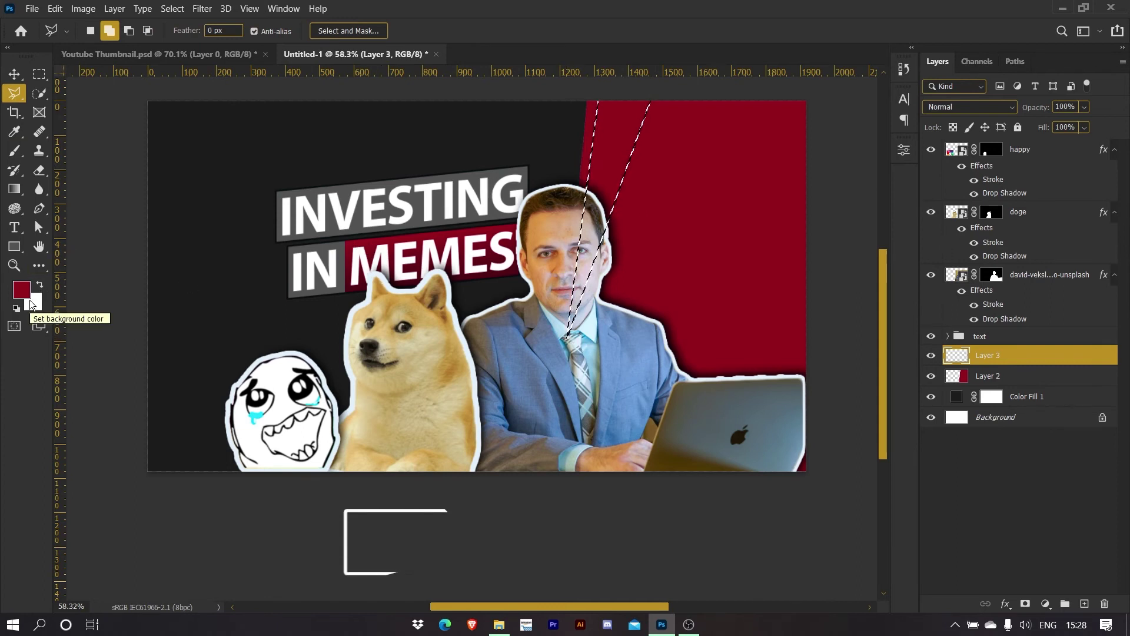
pyautogui.hotkey('alt', 'Delete')
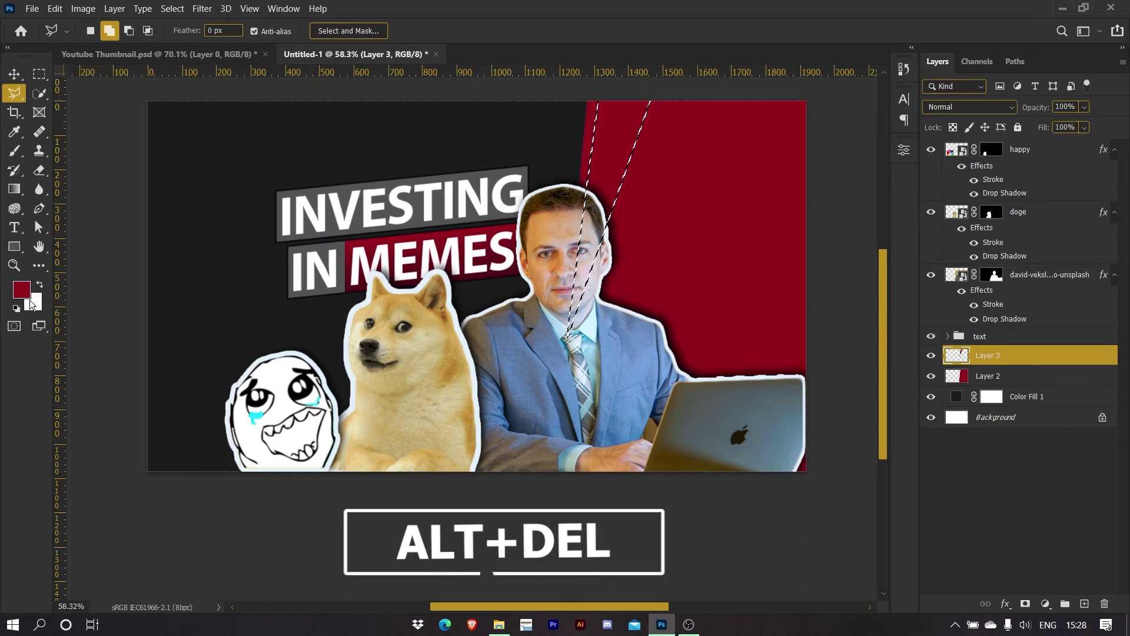
# Check the red wedge by toggling Layer 2's visibility, deselect it, and set Layer 3's blend mode to Multiply
pyautogui.click(937, 376)
pyautogui.click(934, 376)
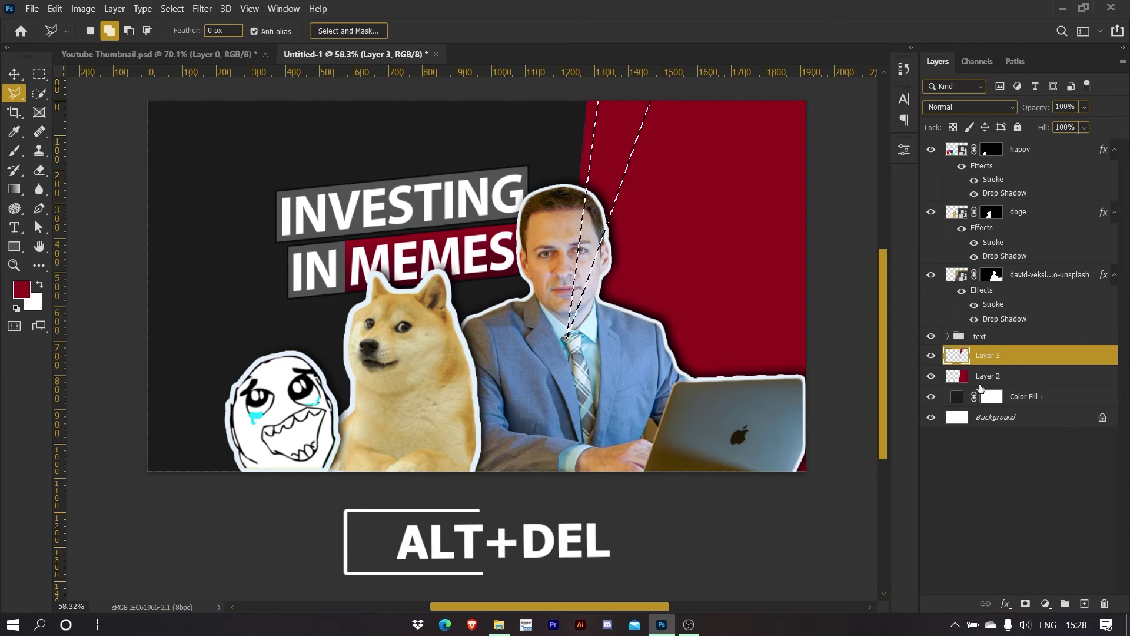
pyautogui.click(931, 376)
pyautogui.click(930, 375)
pyautogui.hotkey('ctrl', 'd')
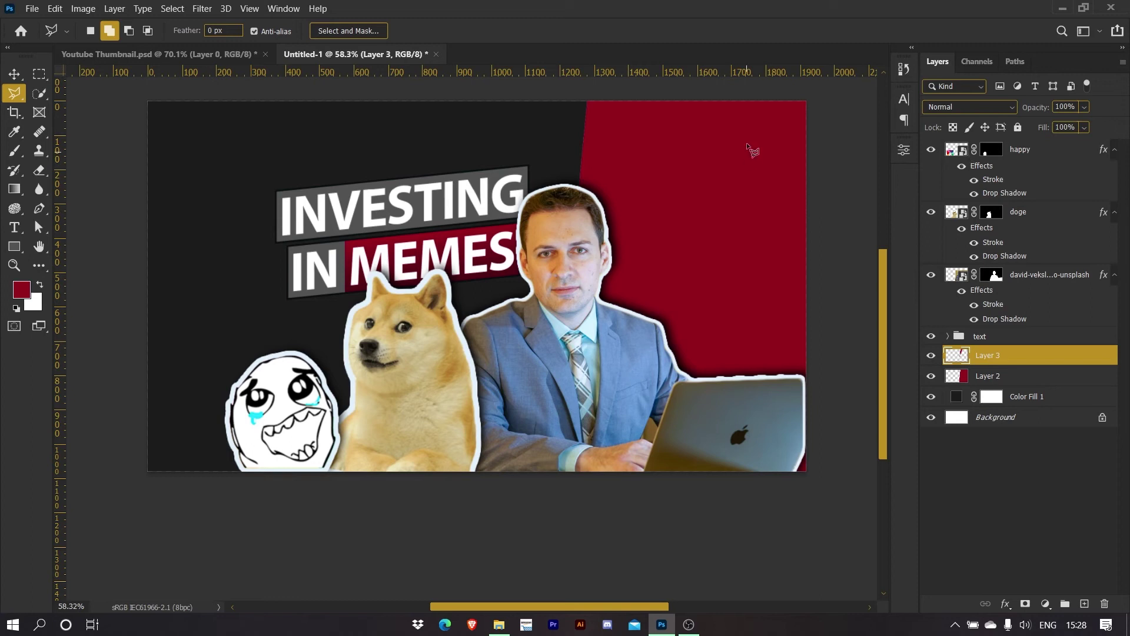
pyautogui.click(955, 107)
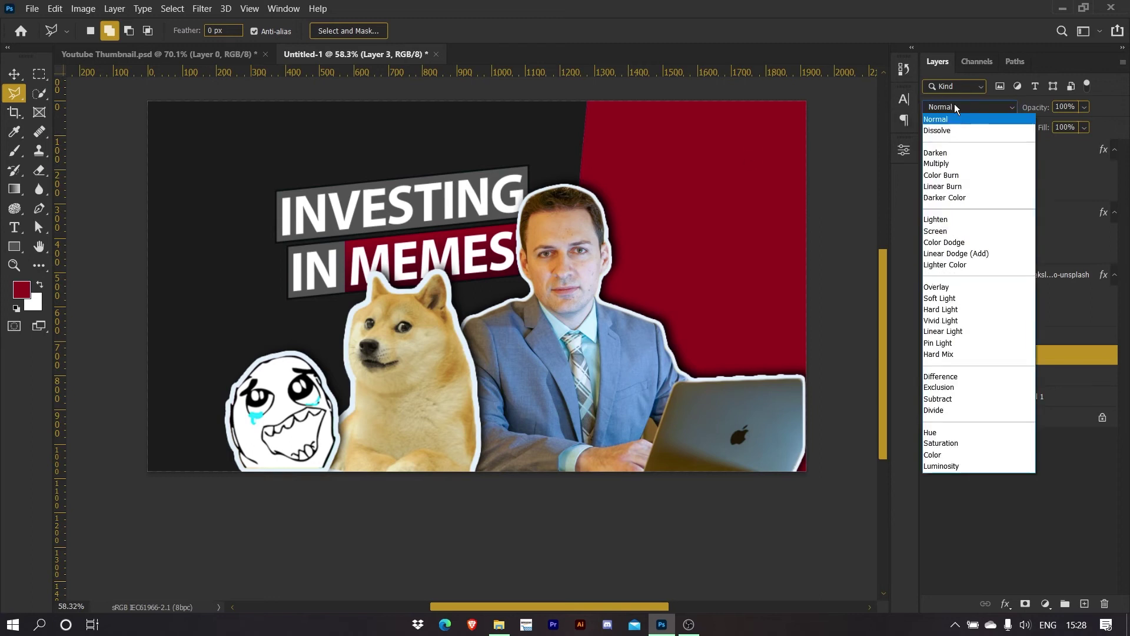
pyautogui.click(945, 164)
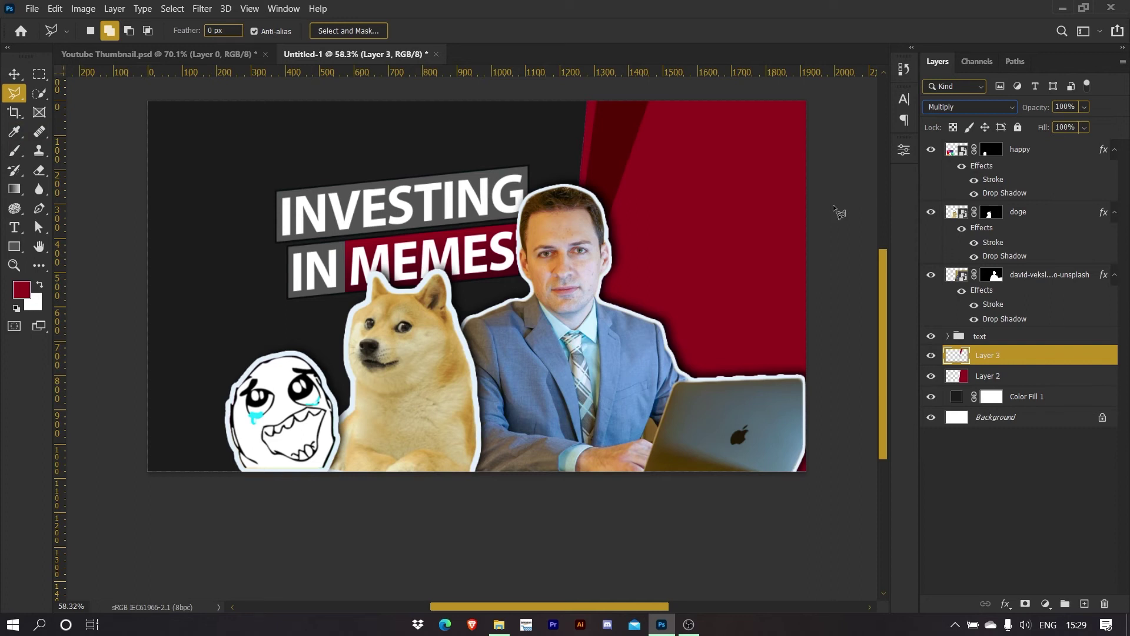
pyautogui.click(644, 267)
pyautogui.click(780, 109)
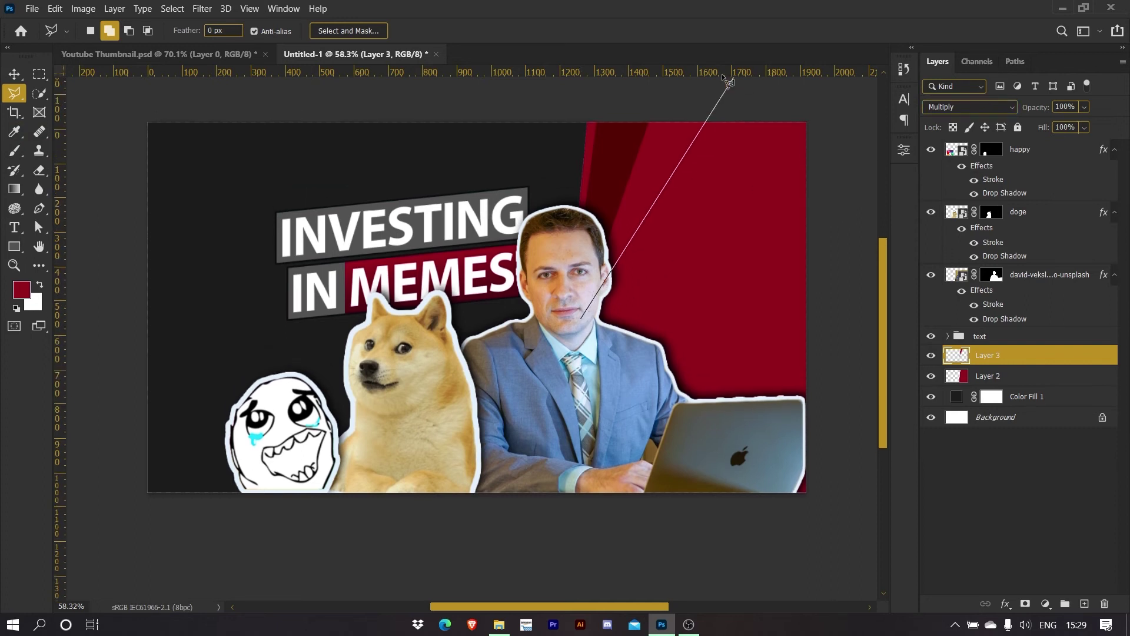
pyautogui.click(701, 110)
pyautogui.click(579, 345)
pyautogui.click(624, 365)
pyautogui.click(829, 163)
pyautogui.click(817, 300)
pyautogui.click(550, 395)
pyautogui.click(541, 425)
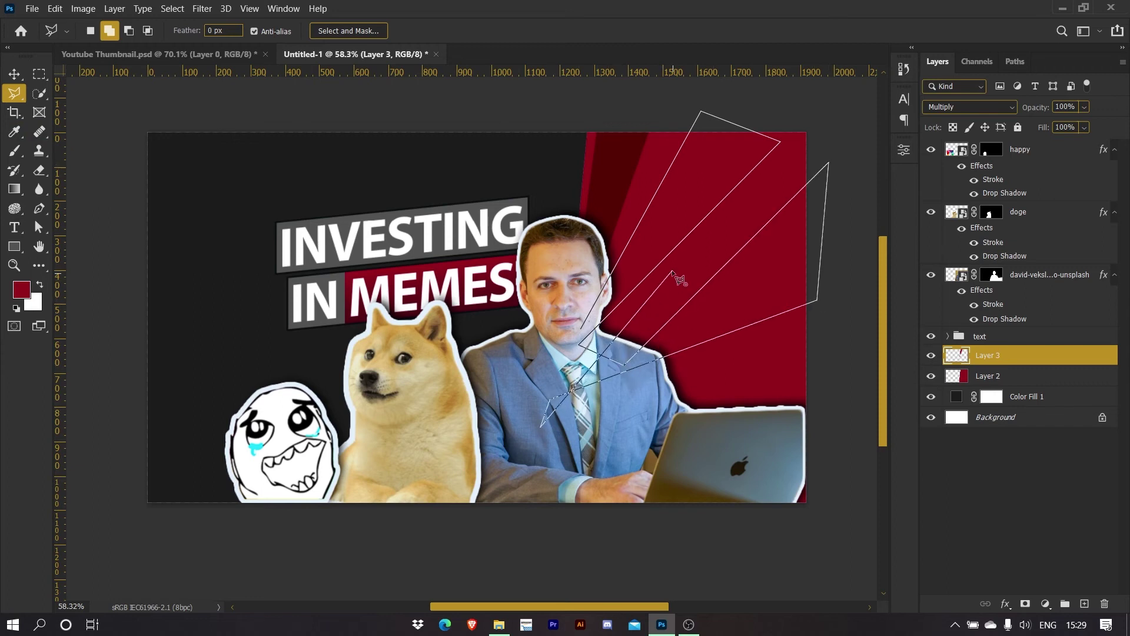
pyautogui.click(683, 254)
pyautogui.press('Escape')
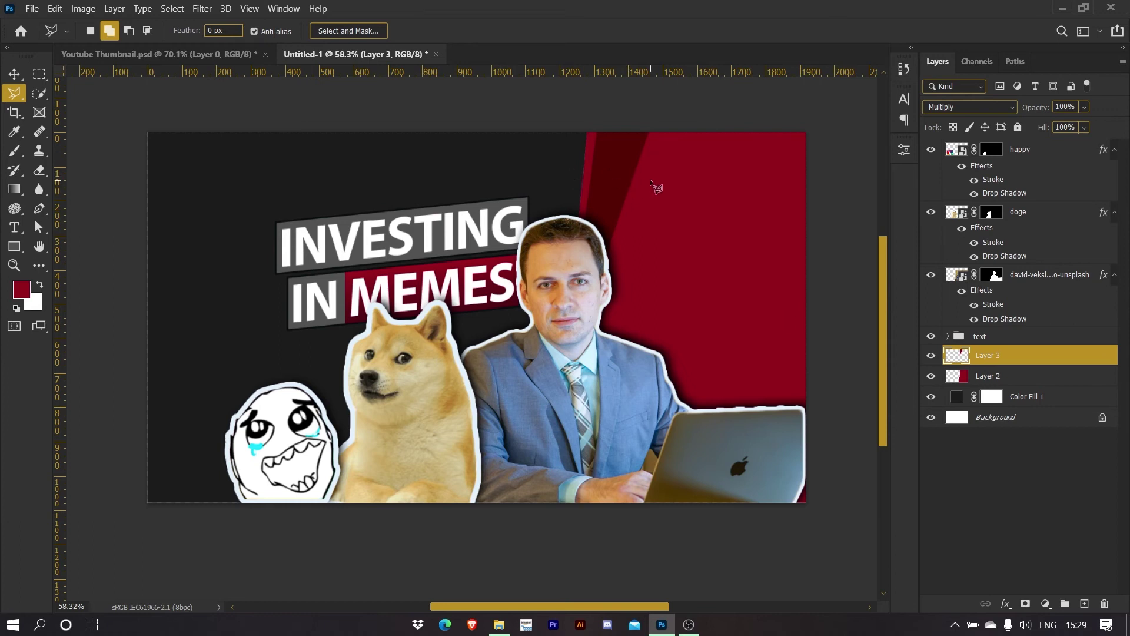
# Start a free transform on Layer 3's dark wedge, toggling the display of its reference point
pyautogui.click(14, 73)
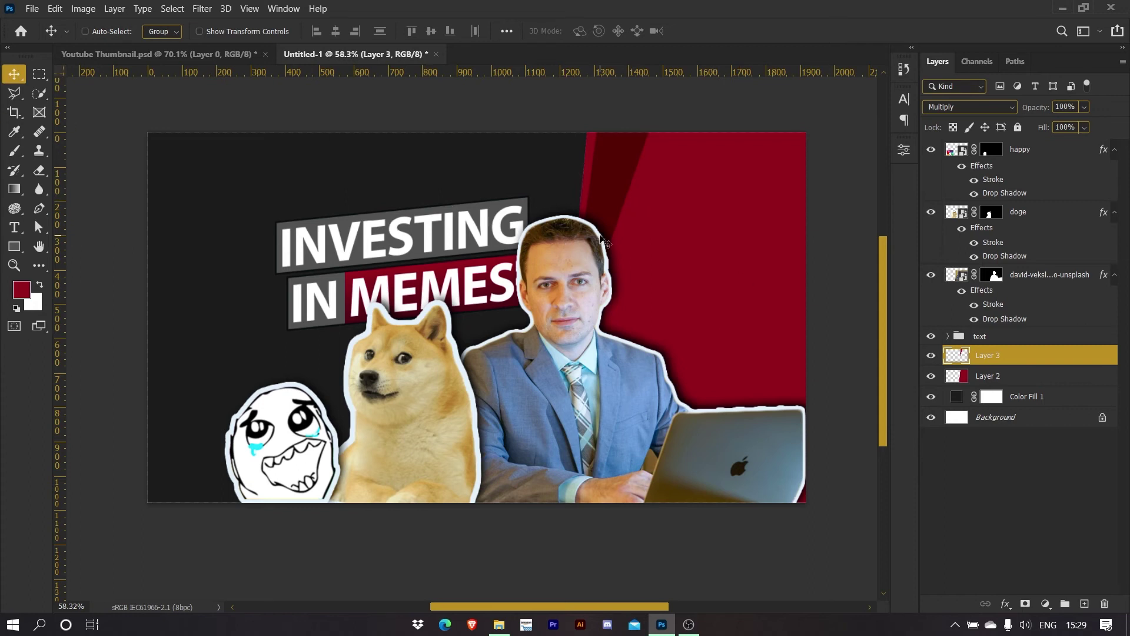
pyautogui.press('ctrl')
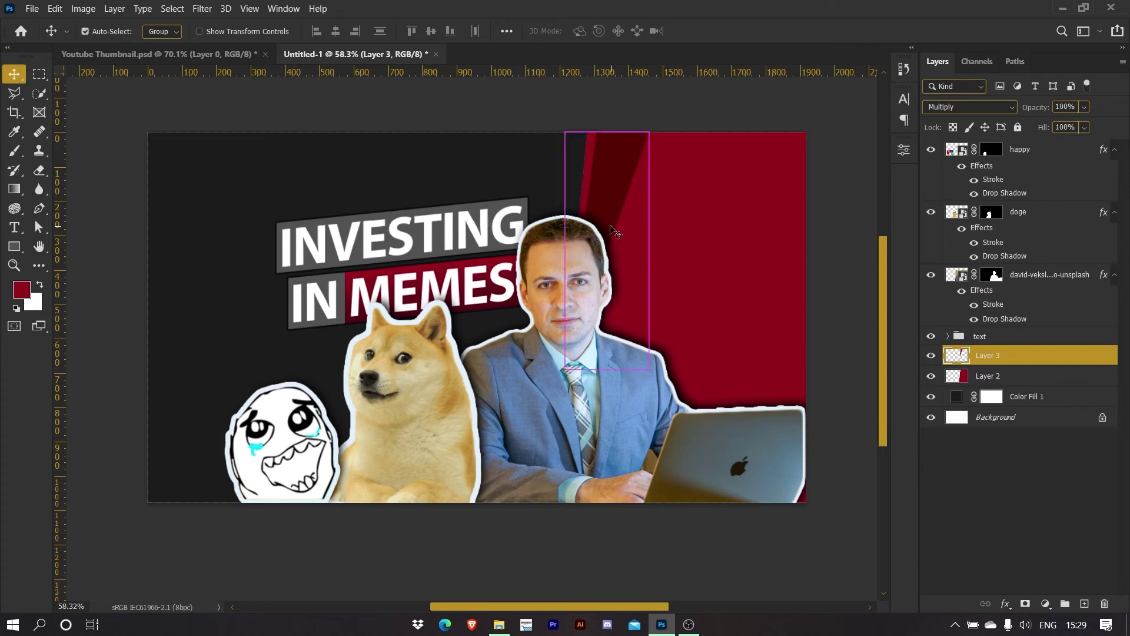
pyautogui.hotkey('ctrl', 't')
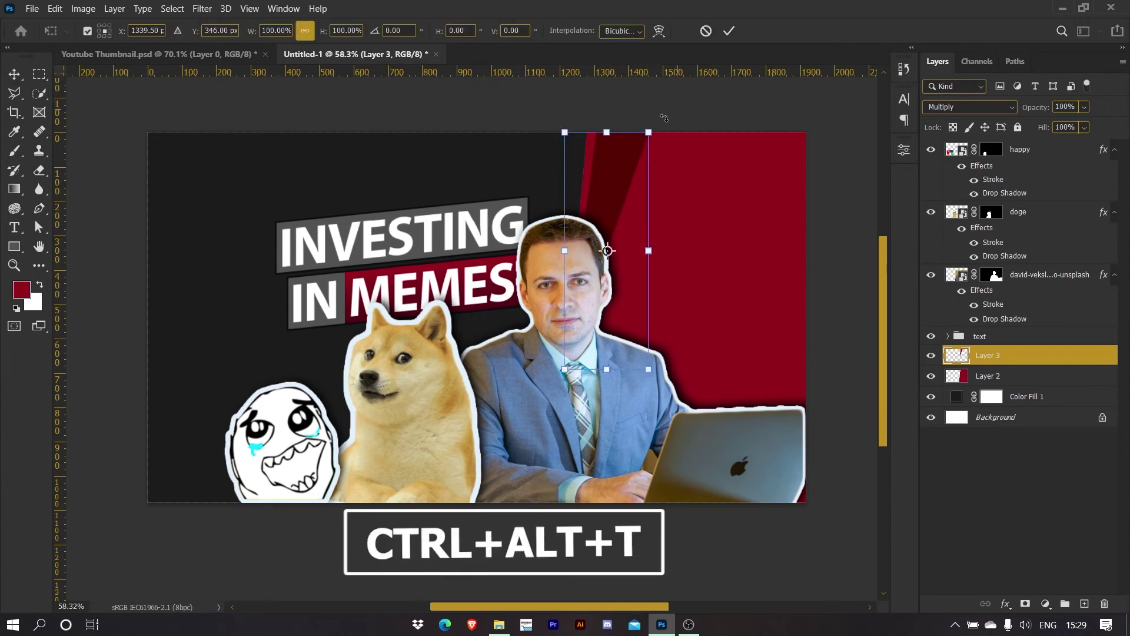
pyautogui.moveTo(609, 250); pyautogui.dragTo(606, 253)
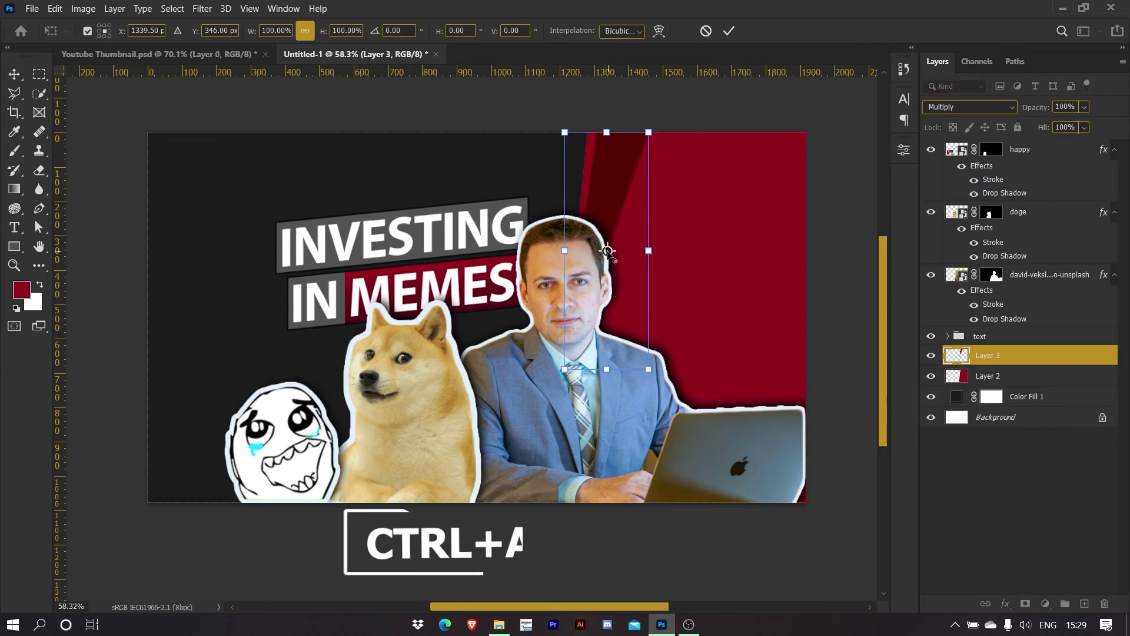
pyautogui.click(87, 31)
pyautogui.click(87, 30)
pyautogui.click(87, 31)
pyautogui.click(87, 31)
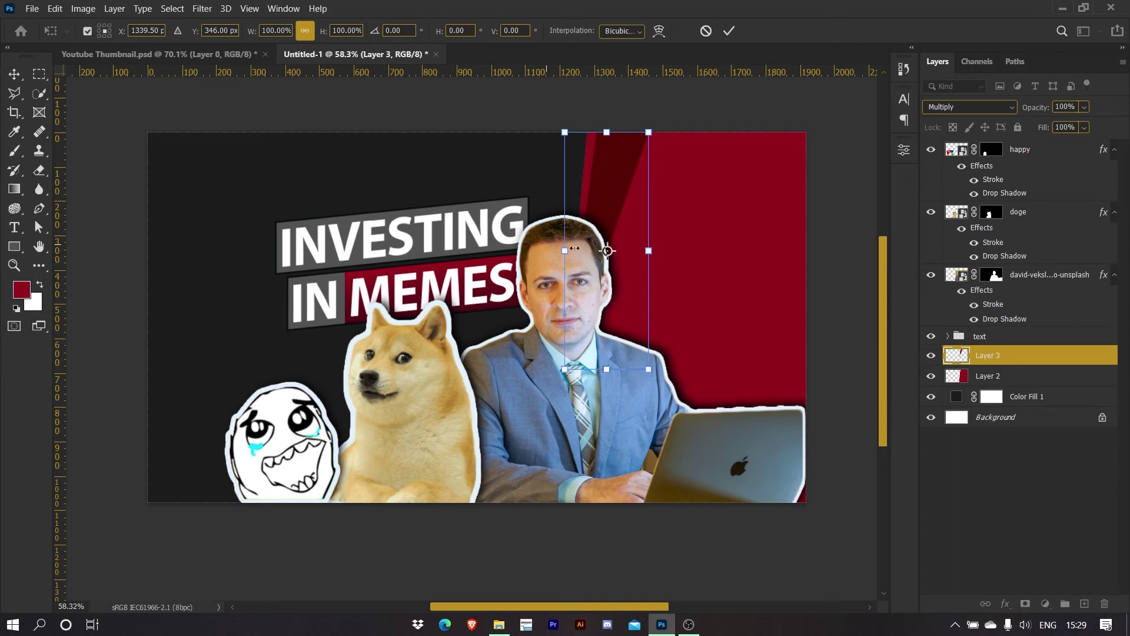
# Try to rotate Layer 3's wedge clockwise around the lower-left corner of its bounding box, and revert the rotation
pyautogui.moveTo(606, 251); pyautogui.dragTo(565, 369)
pyautogui.moveTo(670, 103); pyautogui.dragTo(744, 122)
pyautogui.moveTo(769, 139); pyautogui.dragTo(819, 173)
pyautogui.click(729, 31)
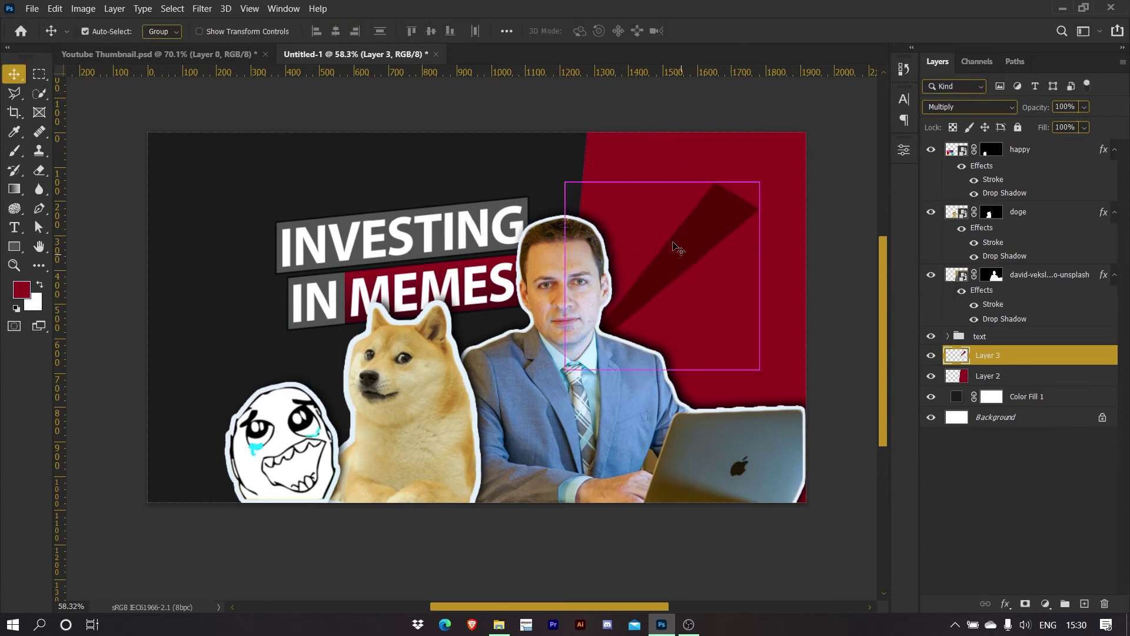
pyautogui.moveTo(673, 248); pyautogui.dragTo(818, 247)
pyautogui.moveTo(694, 242); pyautogui.dragTo(695, 244)
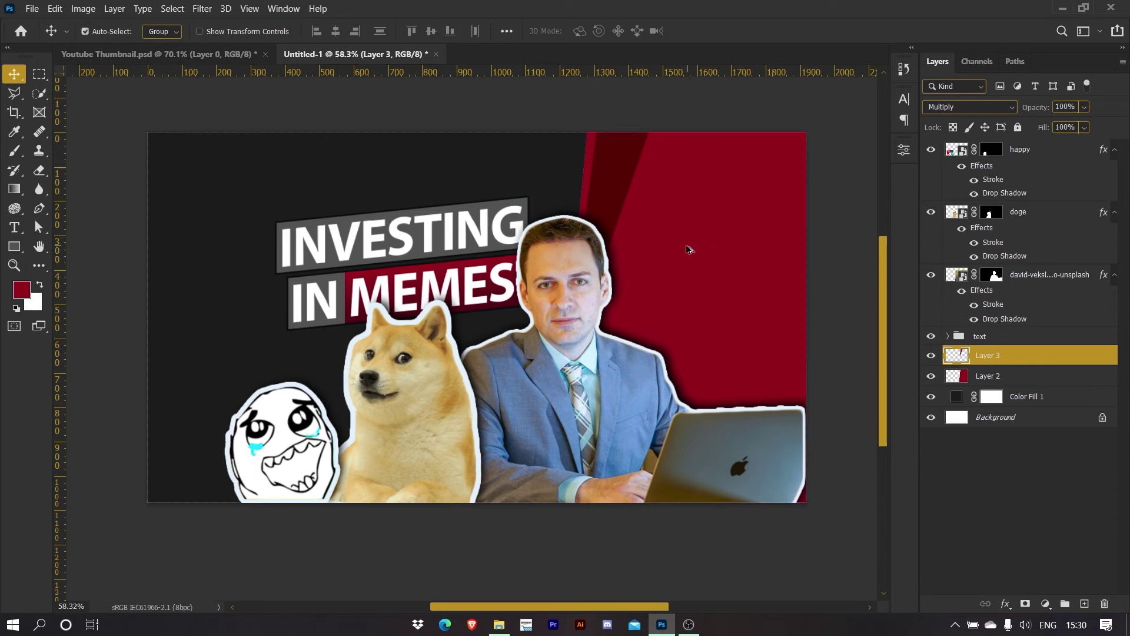
# Rotate a copy of Layer 3's wedge about 33° clockwise around its lower-left corner and scale it proportionally to about 142%
pyautogui.hotkey('ctrl', 't')
pyautogui.moveTo(607, 251); pyautogui.dragTo(565, 369)
pyautogui.moveTo(657, 143); pyautogui.dragTo(841, 178)
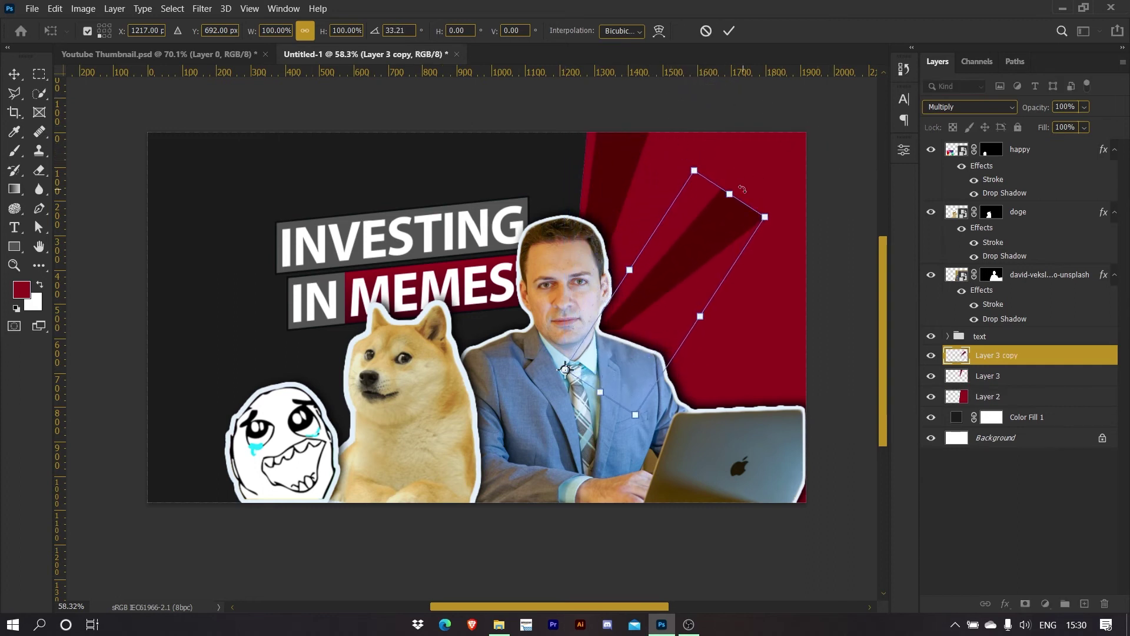
pyautogui.moveTo(730, 193); pyautogui.dragTo(785, 110)
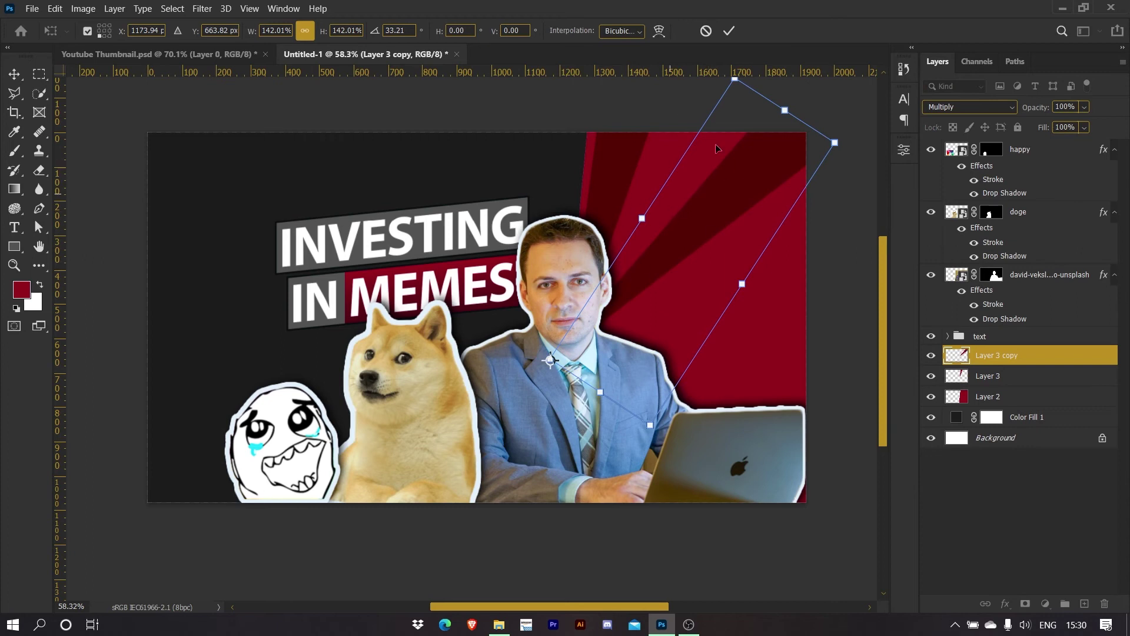
pyautogui.moveTo(793, 116); pyautogui.dragTo(783, 112)
pyautogui.click(729, 32)
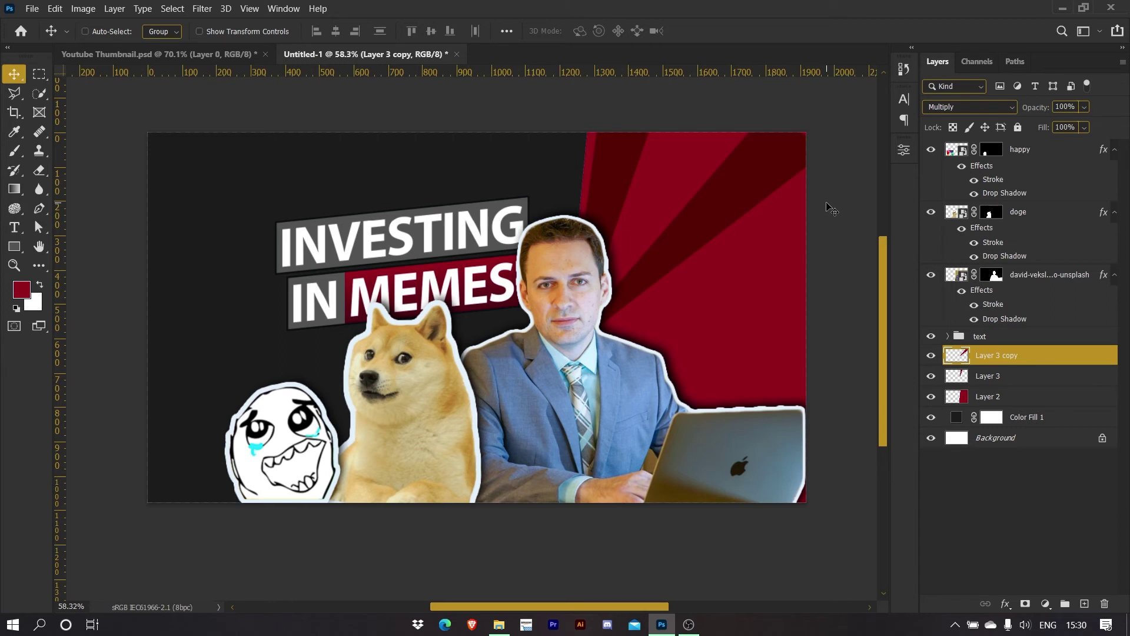
# Duplicate the rotated wedge twice, repeating the same transform to fan the rays down to the laptop
pyautogui.press('ctrl')
pyautogui.hotkey('ctrl', 'j')
pyautogui.hotkey('ctrl', 'shift', 't')
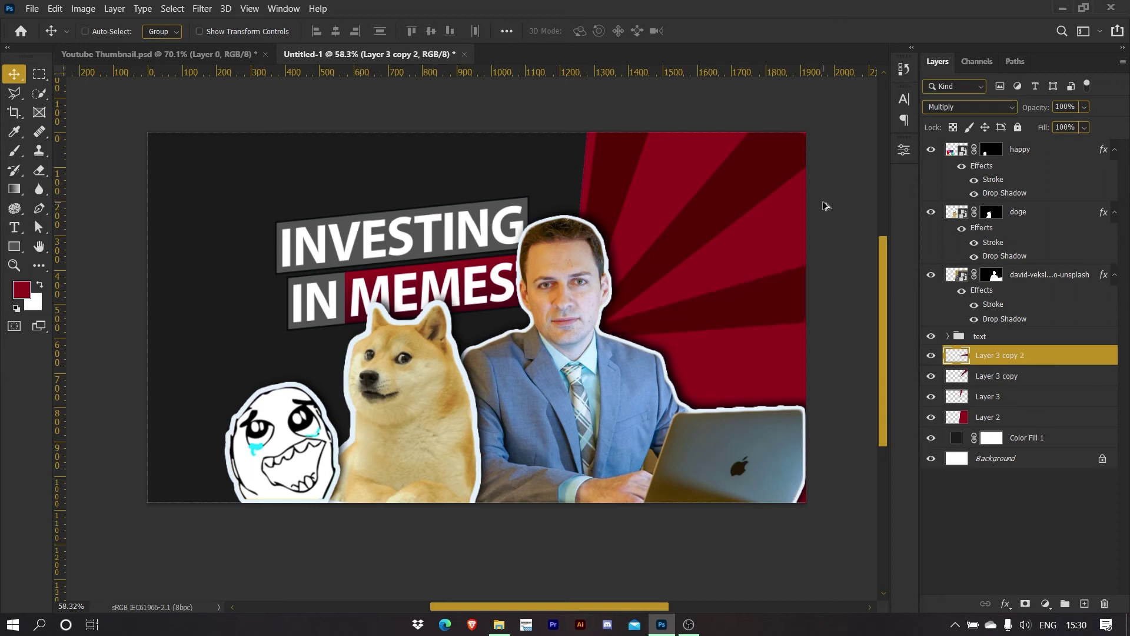
pyautogui.hotkey('ctrl', 'j')
pyautogui.hotkey('ctrl', 'shift', 't')
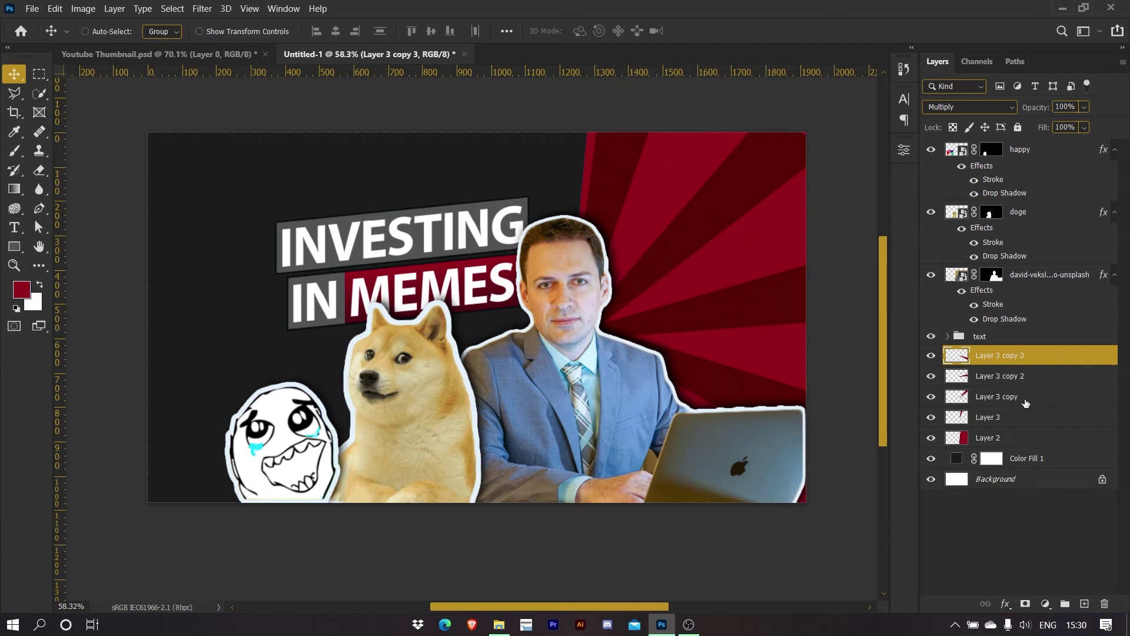
# Check the four ray layers by hiding them one by one and showing them again
pyautogui.click(930, 357)
pyautogui.click(931, 377)
pyautogui.click(933, 396)
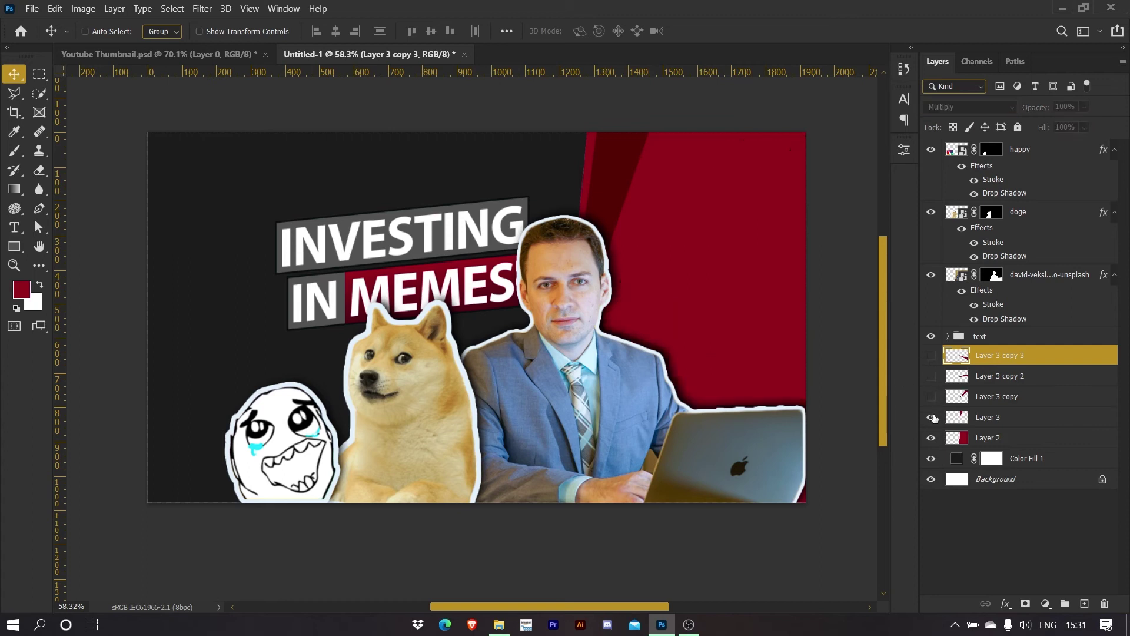
pyautogui.click(933, 417)
pyautogui.click(931, 417)
pyautogui.click(931, 396)
pyautogui.click(931, 376)
pyautogui.click(931, 356)
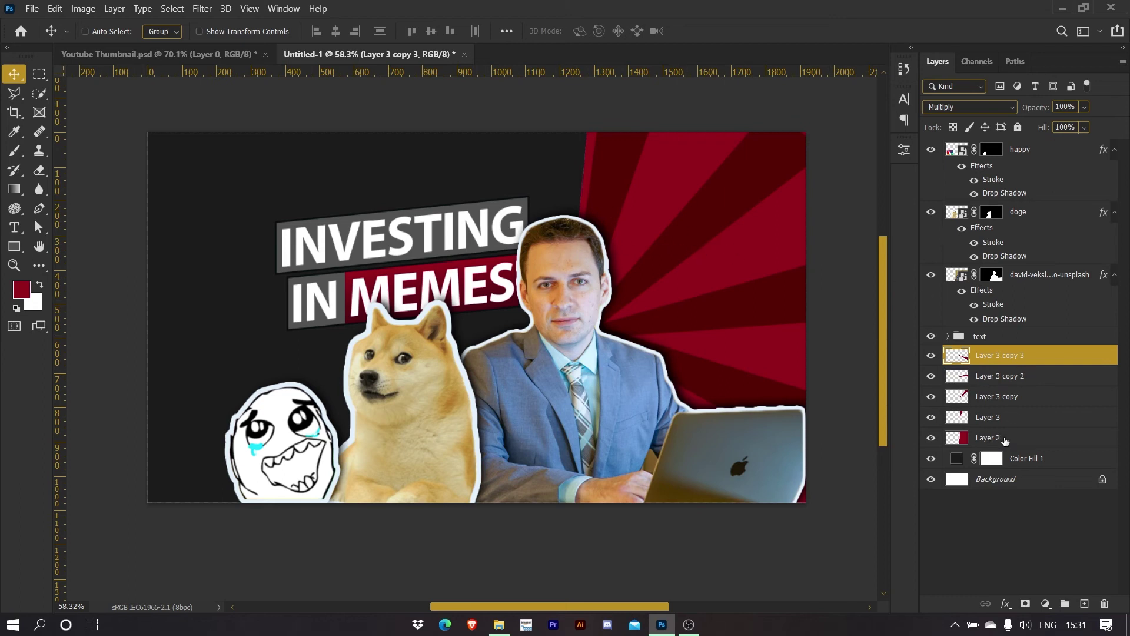
# Group Layer 2 and the four ray layers and name the group "red"
pyautogui.keyDown('shift'); pyautogui.click(953, 439); pyautogui.keyUp('shift')
pyautogui.hotkey('ctrl', 'g')
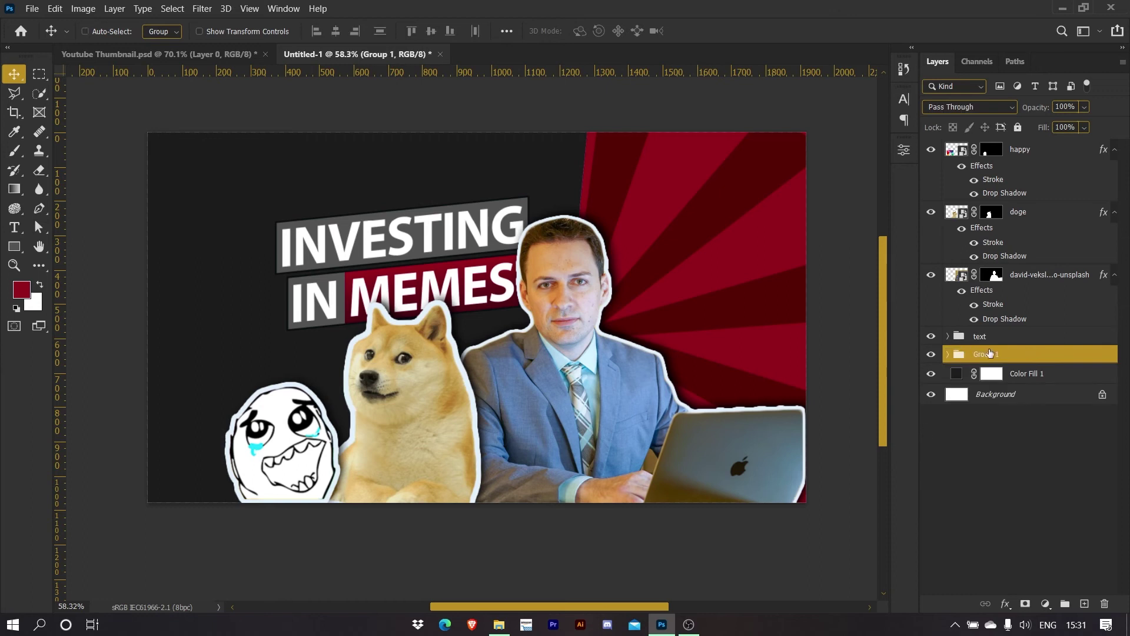
pyautogui.doubleClick(987, 354)
pyautogui.write('red')
pyautogui.press('Return')
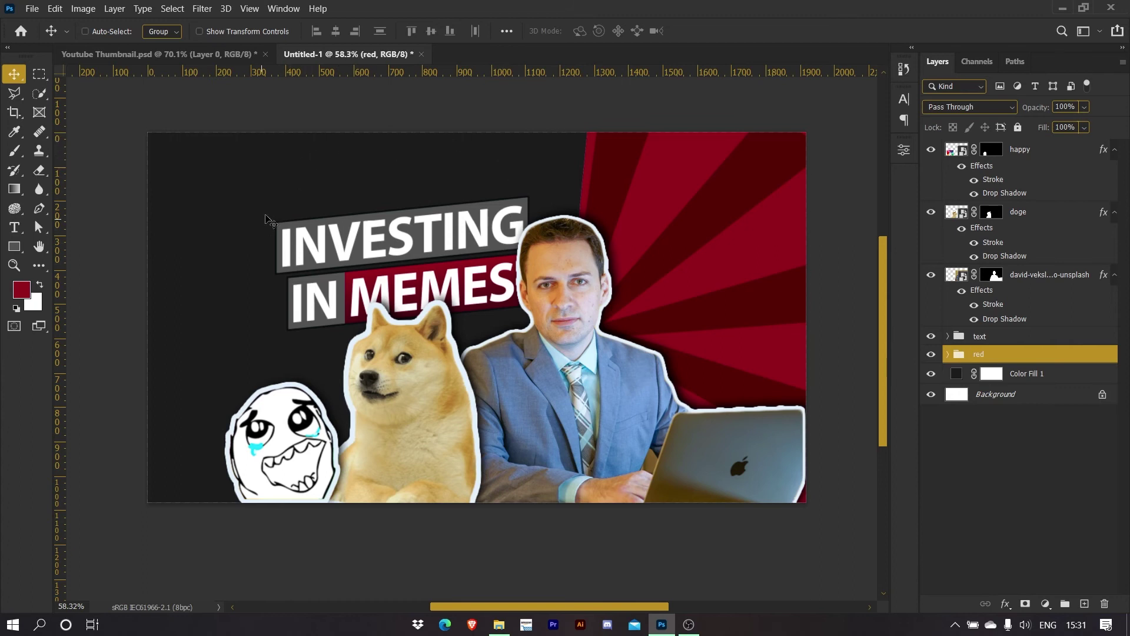
# Add a new empty layer above the red group for a grey ray, using the Polygonal Lasso tool
pyautogui.click(1084, 603)
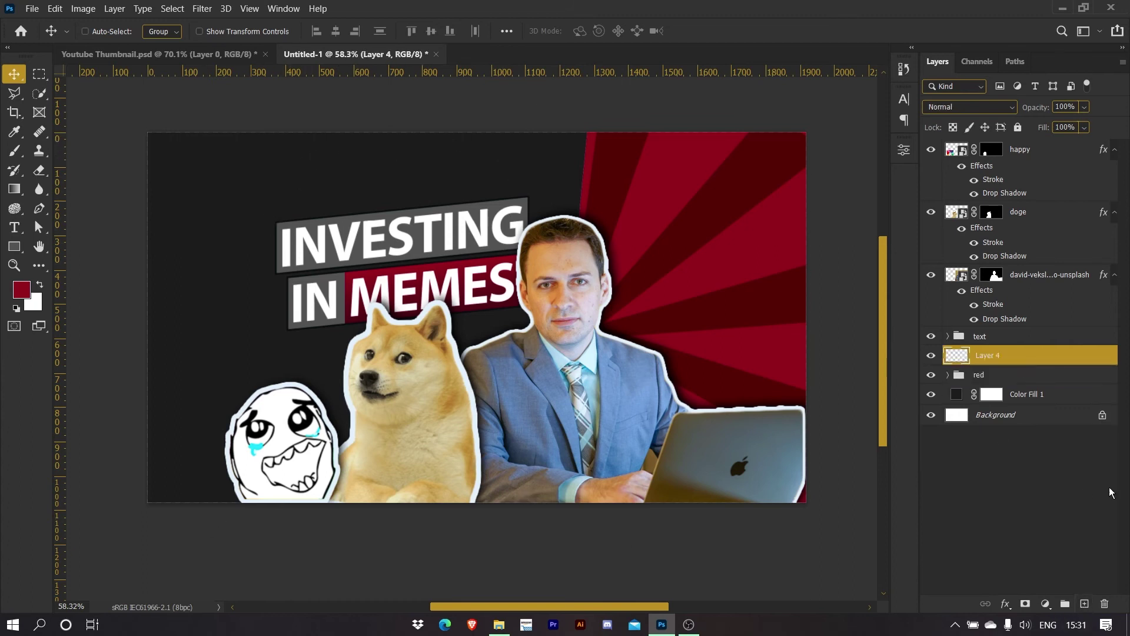
pyautogui.press('l')
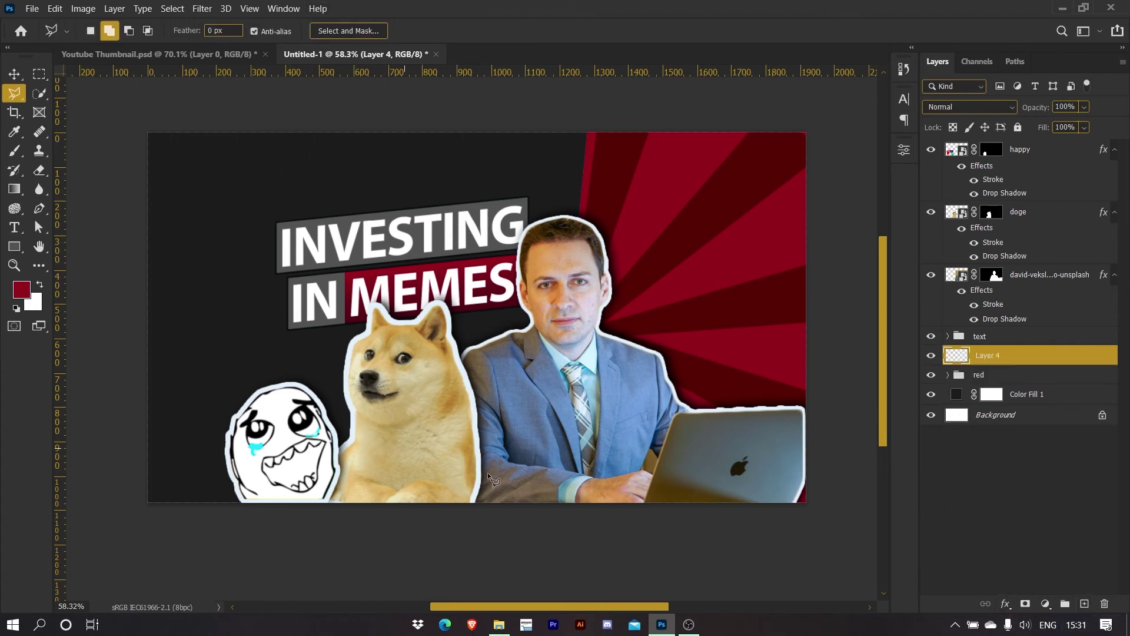
pyautogui.click(522, 354)
pyautogui.click(386, 172)
pyautogui.click(461, 158)
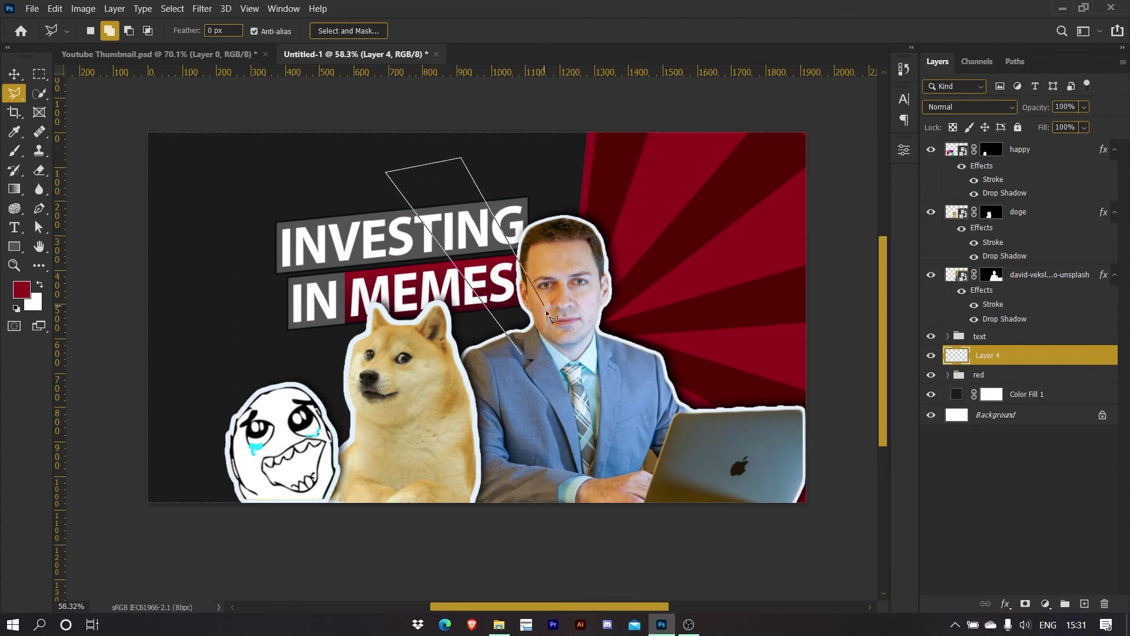
pyautogui.press('Escape')
# Select a narrow wedge on Layer 4, rising from the man's shoulder behind the text to above INVESTING
pyautogui.click(518, 344)
pyautogui.click(394, 168)
pyautogui.click(453, 150)
pyautogui.click(520, 346)
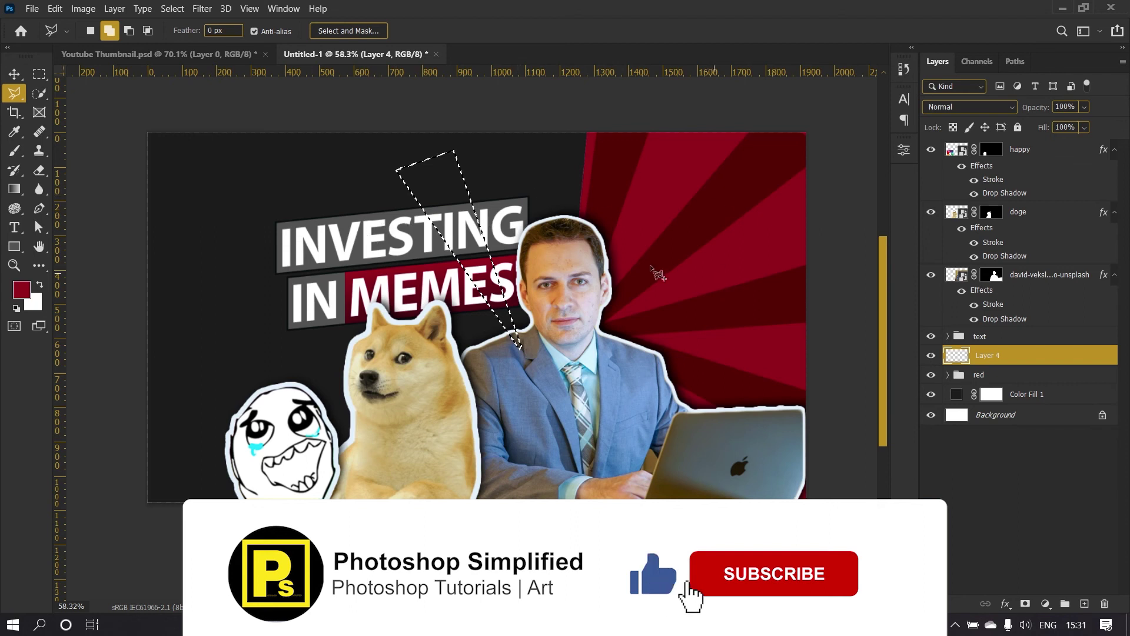
# Fill the wedge selection on Layer 4 with the dark grey 535353 sampled from the INVESTING box, and deselect
pyautogui.click(21, 289)
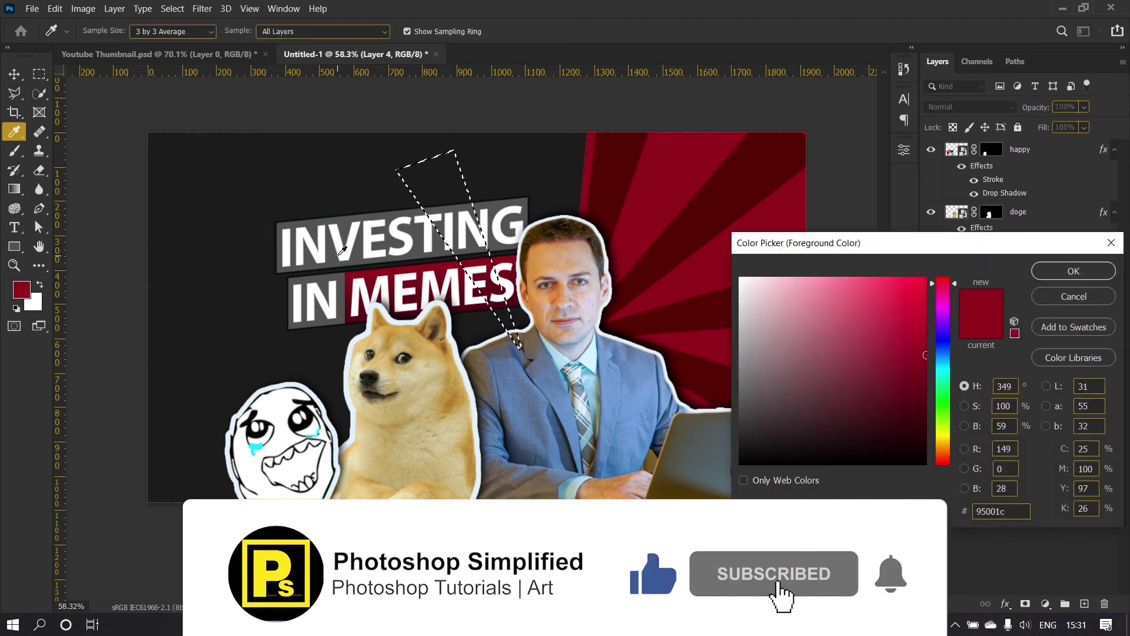
pyautogui.moveTo(327, 219); pyautogui.dragTo(352, 206)
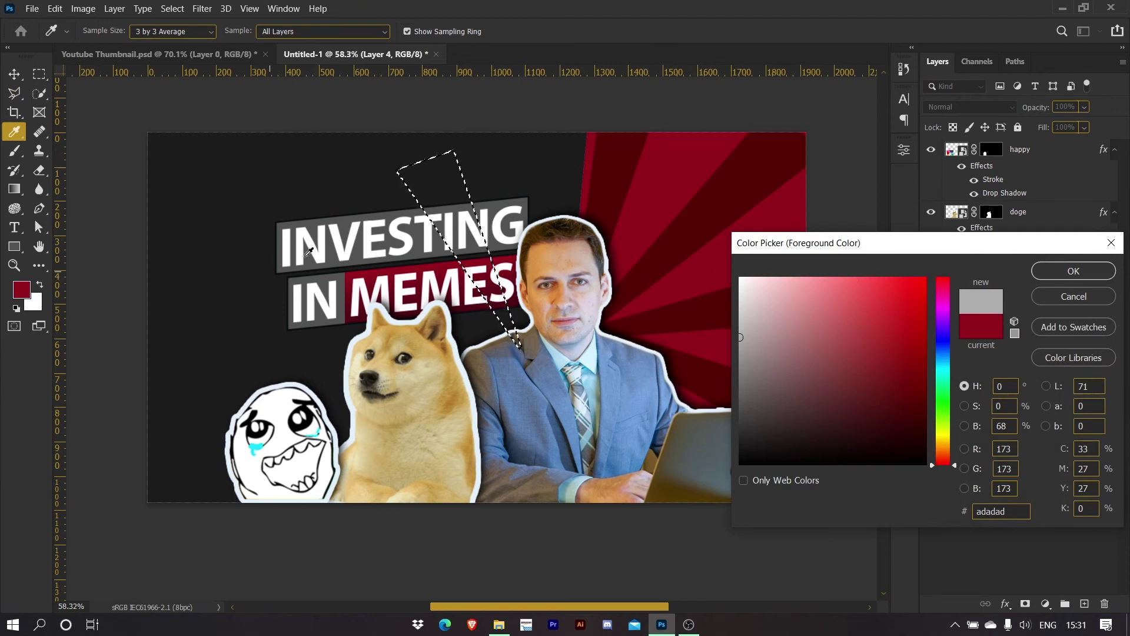
pyautogui.moveTo(364, 209); pyautogui.dragTo(365, 242)
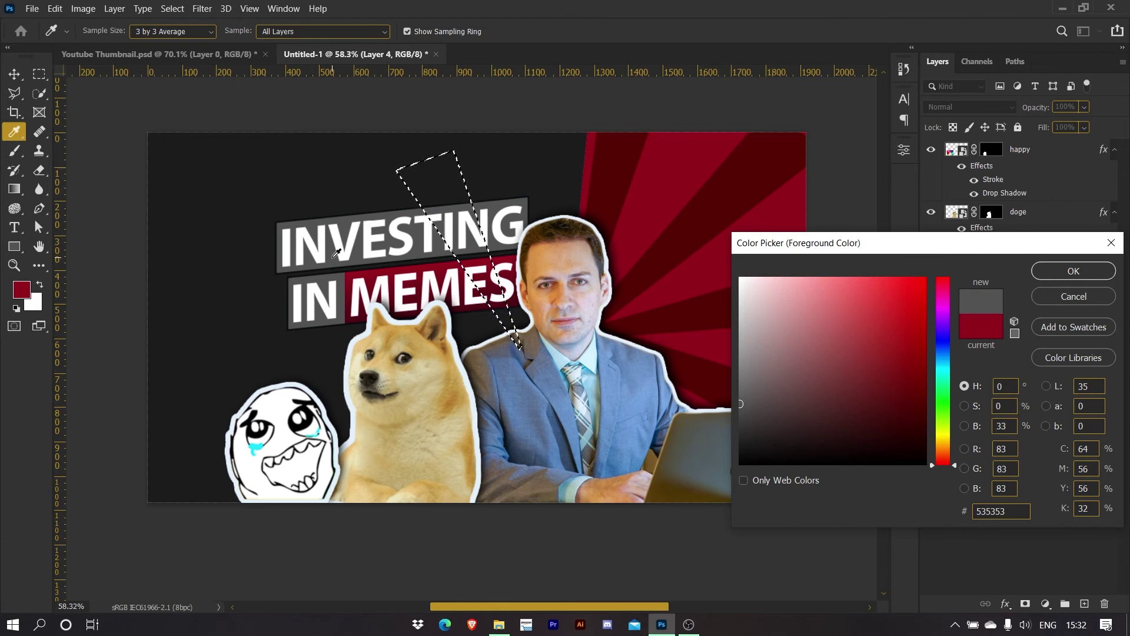
pyautogui.click(1058, 270)
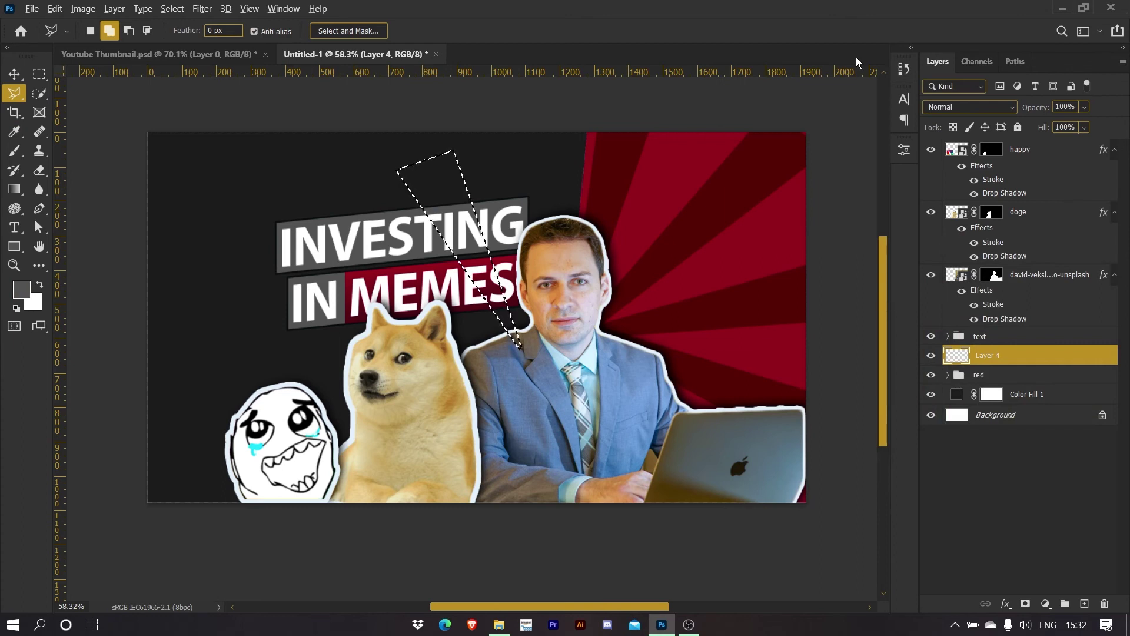
pyautogui.hotkey('alt', 'BackSpace')
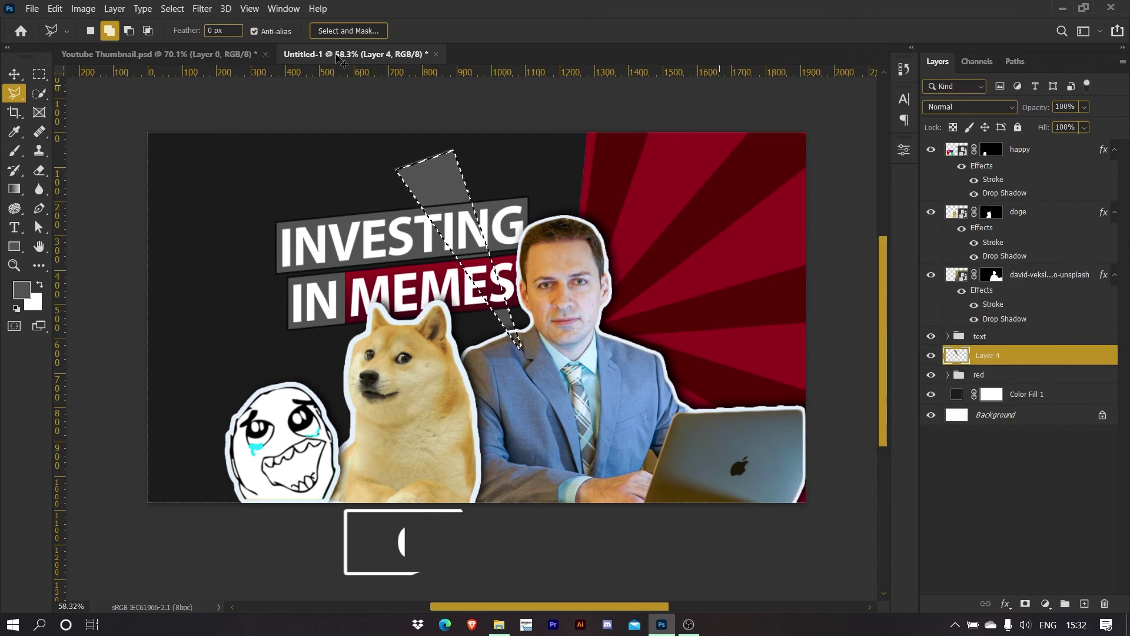
pyautogui.hotkey('ctrl', 'd')
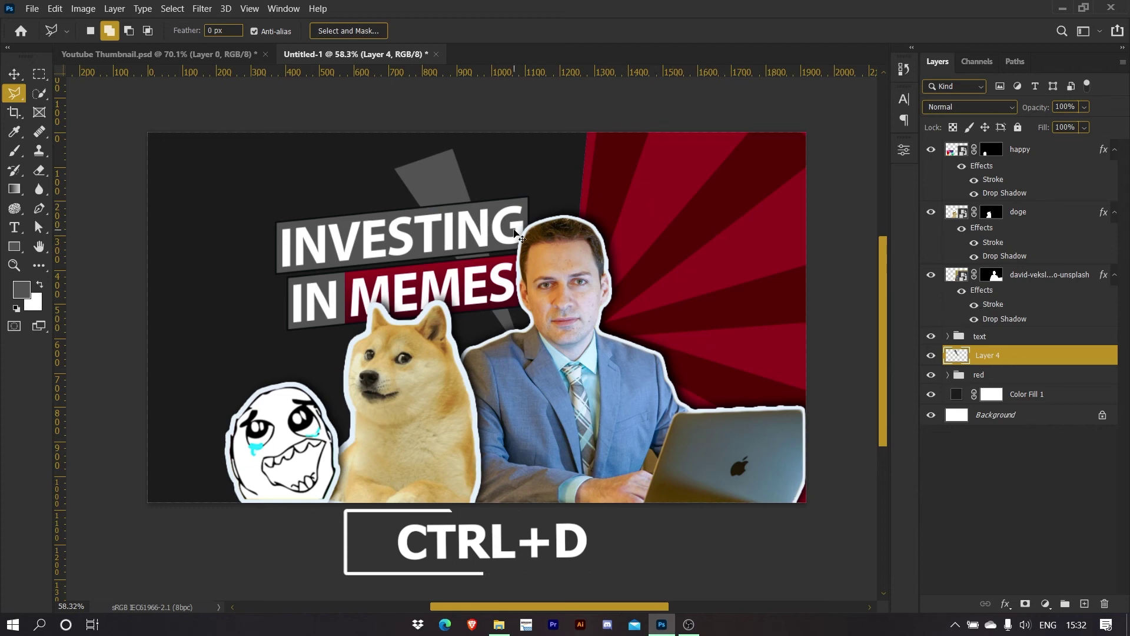
# Try to rotate a copy of the grey wedge about 48° counter-clockwise around its lower tip and repeat it, undoing both copies
pyautogui.hotkey('ctrl', 't')
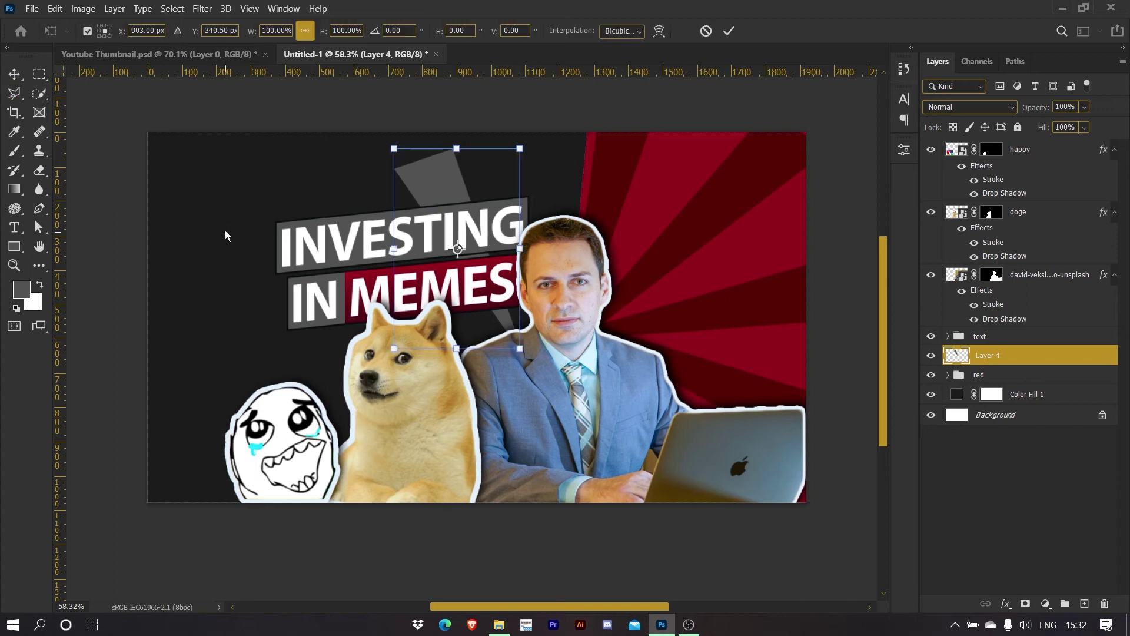
pyautogui.moveTo(458, 249); pyautogui.dragTo(521, 349)
pyautogui.hotkey('ctrl', 'alt', 't')
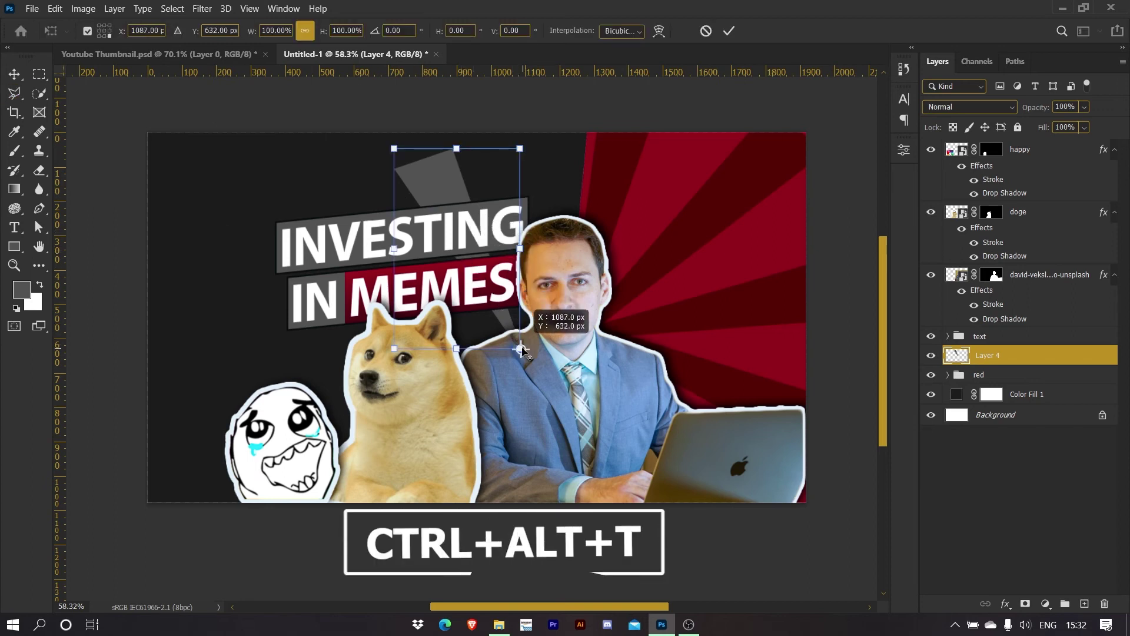
pyautogui.moveTo(378, 115); pyautogui.dragTo(254, 296)
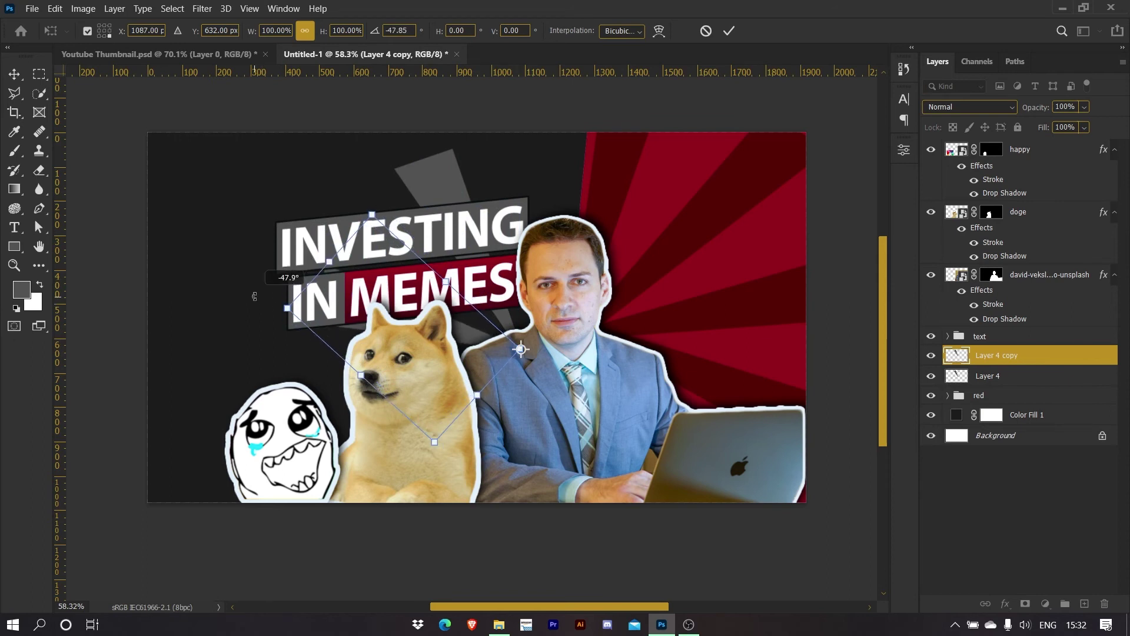
pyautogui.click(727, 31)
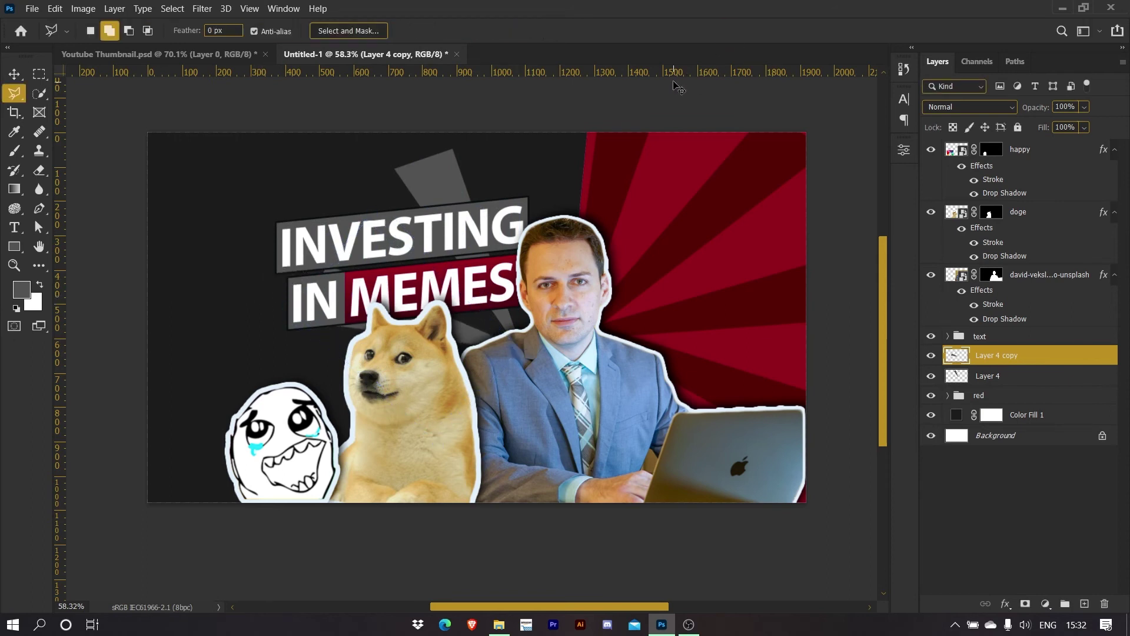
pyautogui.hotkey('ctrl', 'j')
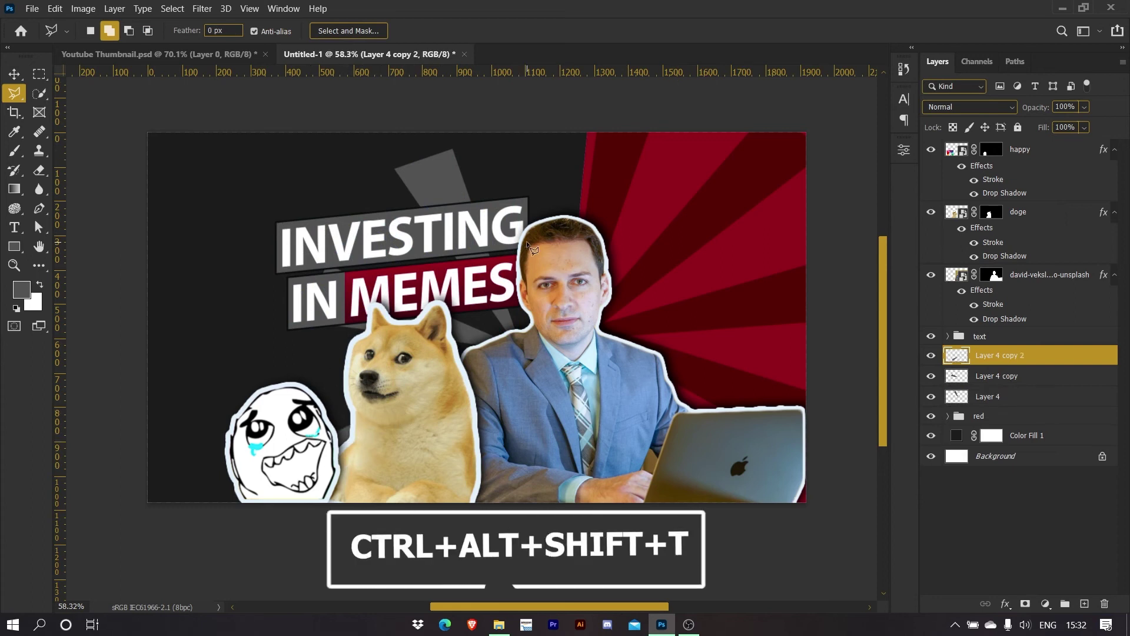
pyautogui.hotkey('ctrl', 'z')
pyautogui.hotkey('ctrl', 'z')
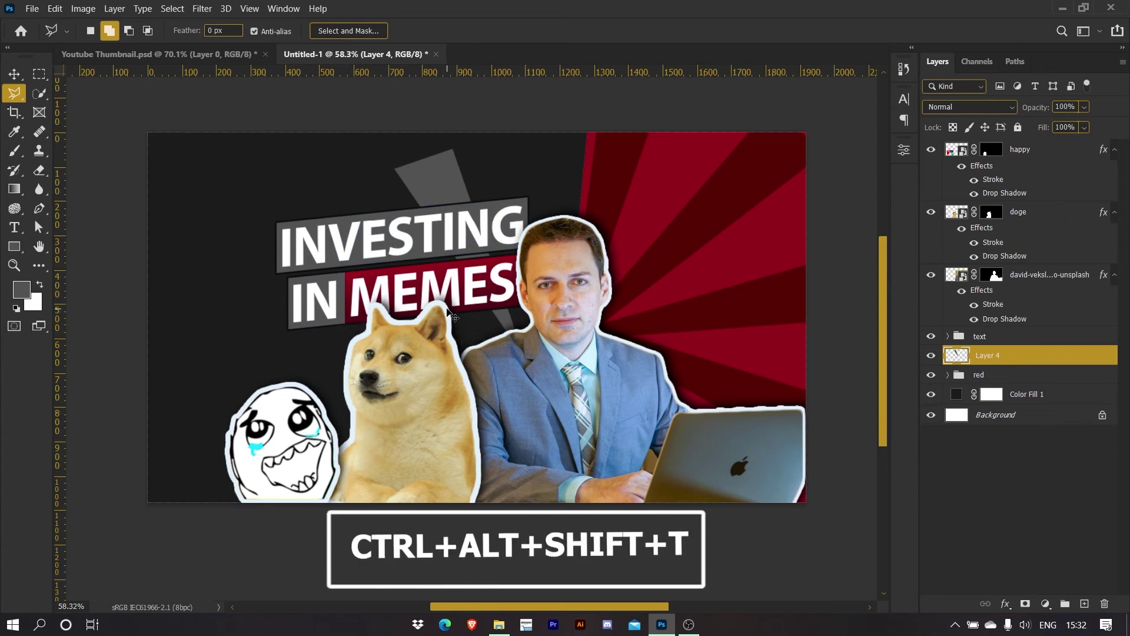
pyautogui.hotkey('ctrl', 't')
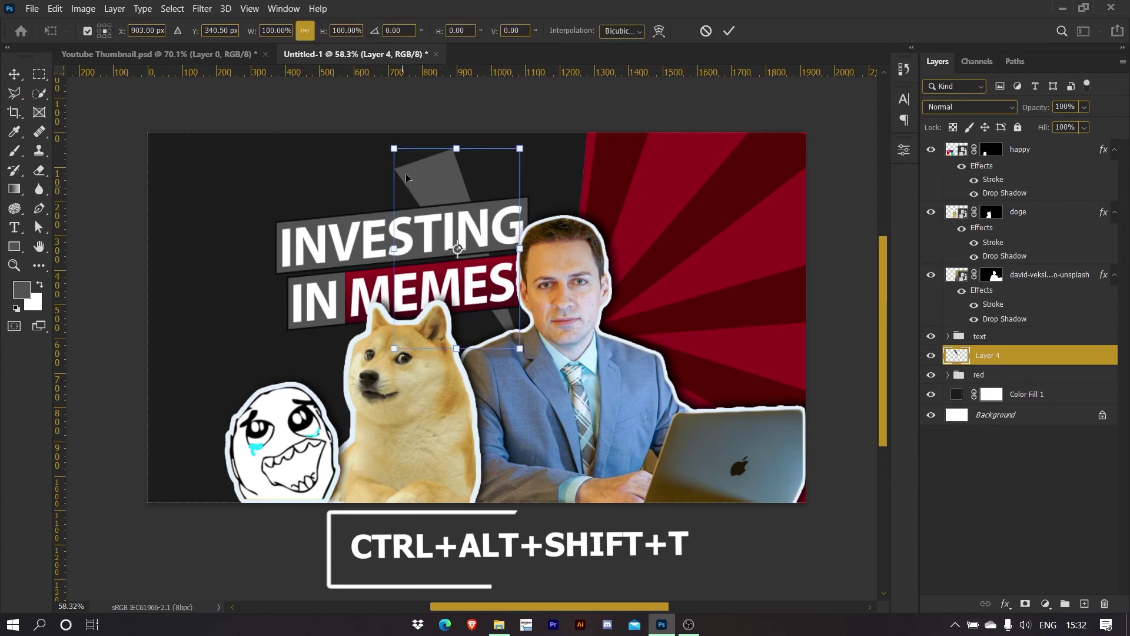
pyautogui.moveTo(387, 126); pyautogui.dragTo(447, 127)
pyautogui.press('Escape')
# Rotate a copy of Layer 4's grey wedge counter-clockwise around its lower tip at the man's shoulder
pyautogui.hotkey('ctrl', 'alt', 't')
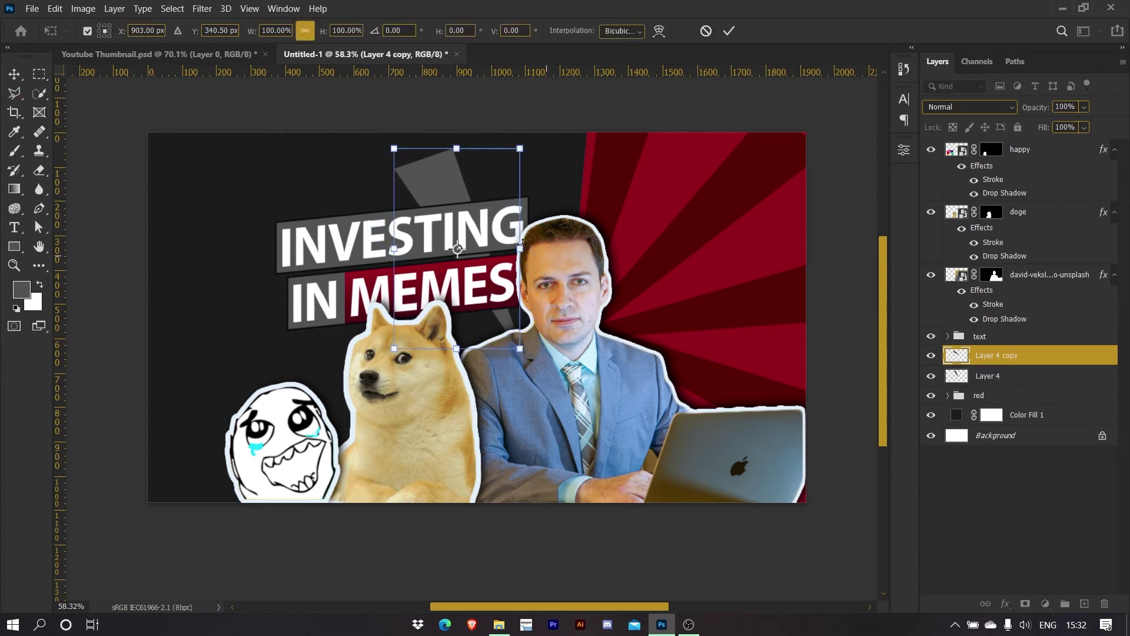
pyautogui.moveTo(468, 247); pyautogui.dragTo(521, 349)
pyautogui.moveTo(400, 135)
pyautogui.mouseDown()
pyautogui.moveTo(377, 136)
pyautogui.moveTo(289, 209)
pyautogui.moveTo(286, 234)
pyautogui.mouseUp()
pyautogui.press('Escape')
pyautogui.press('l')
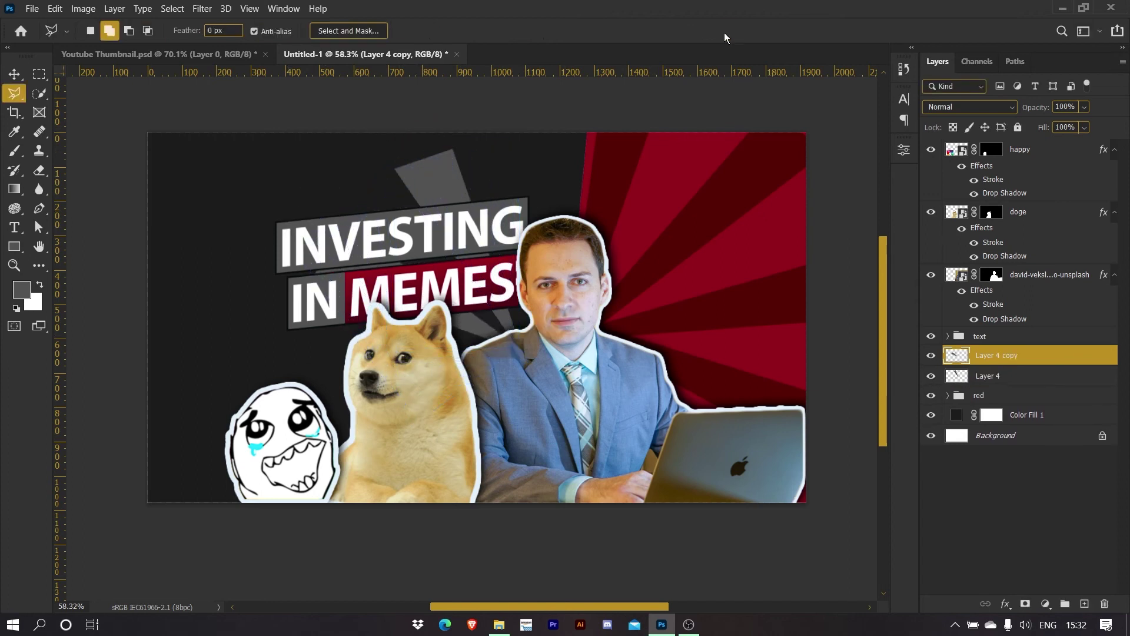
# Repeat the rotated grey wedge copy twice more around the man's shoulder and group the four wedge layers
pyautogui.hotkey('ctrl', 'j')
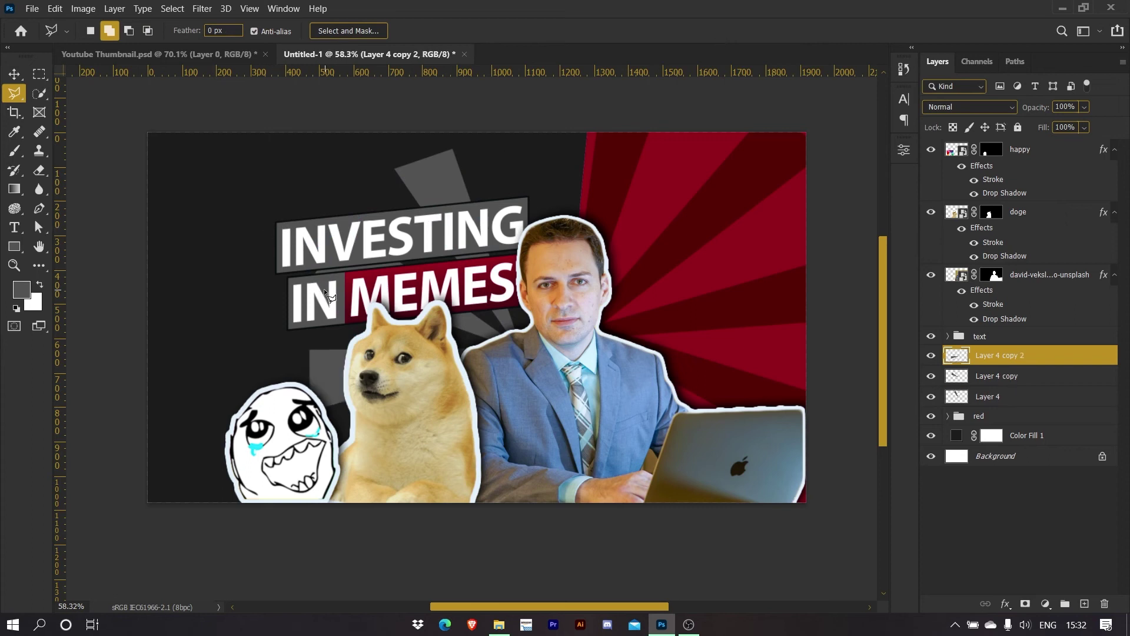
pyautogui.hotkey('ctrl', 'j')
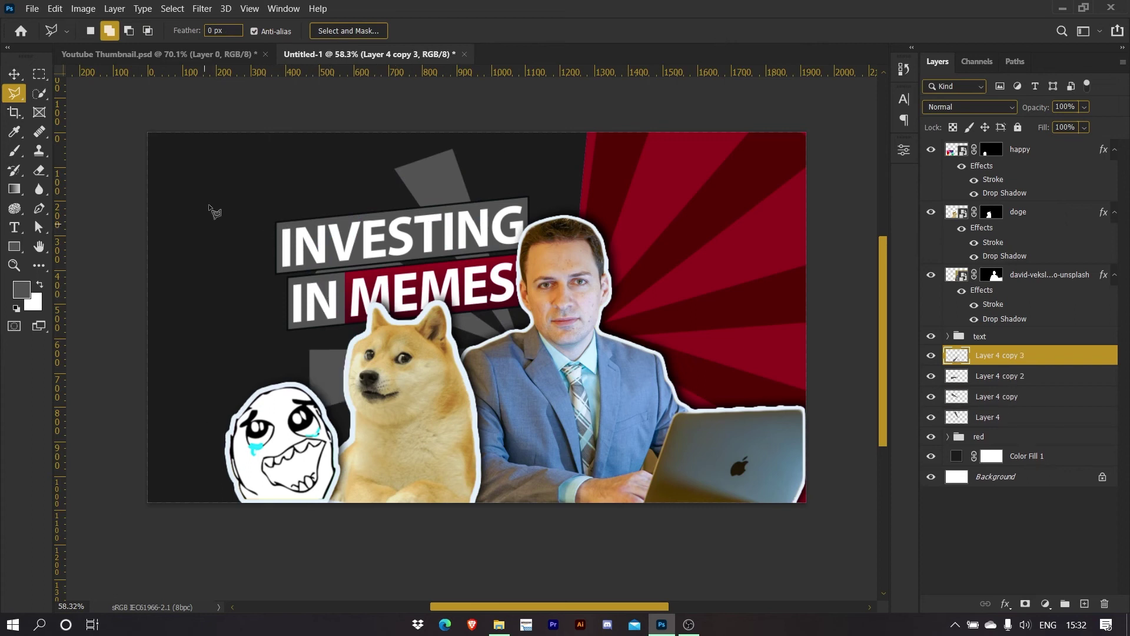
pyautogui.keyDown('shift'); pyautogui.click(1006, 423); pyautogui.keyUp('shift')
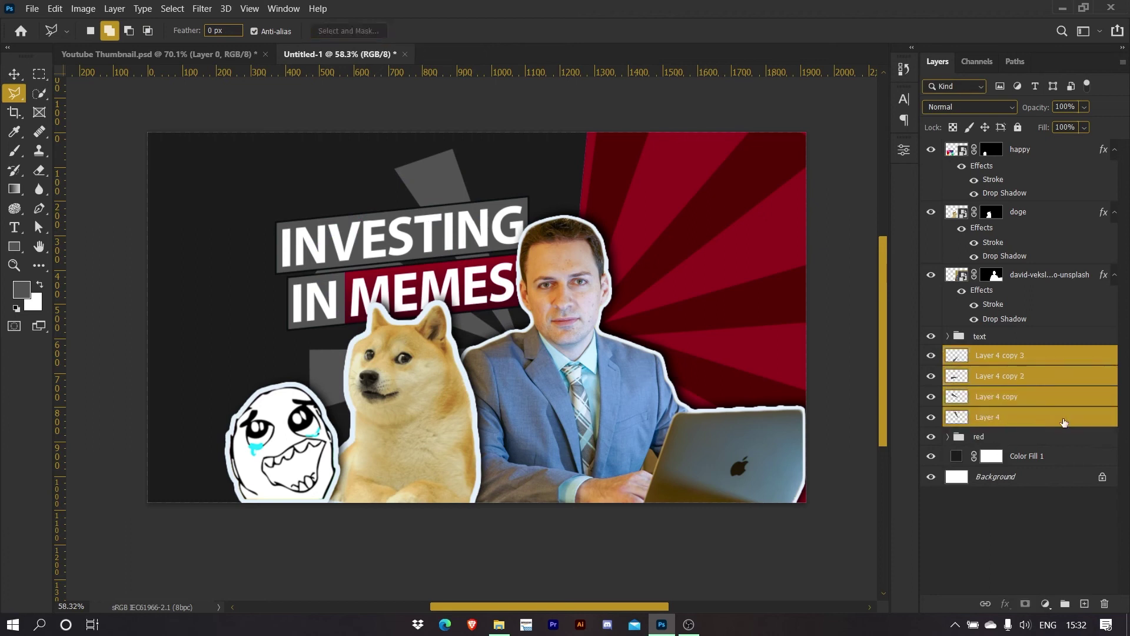
pyautogui.hotkey('ctrl', 'g')
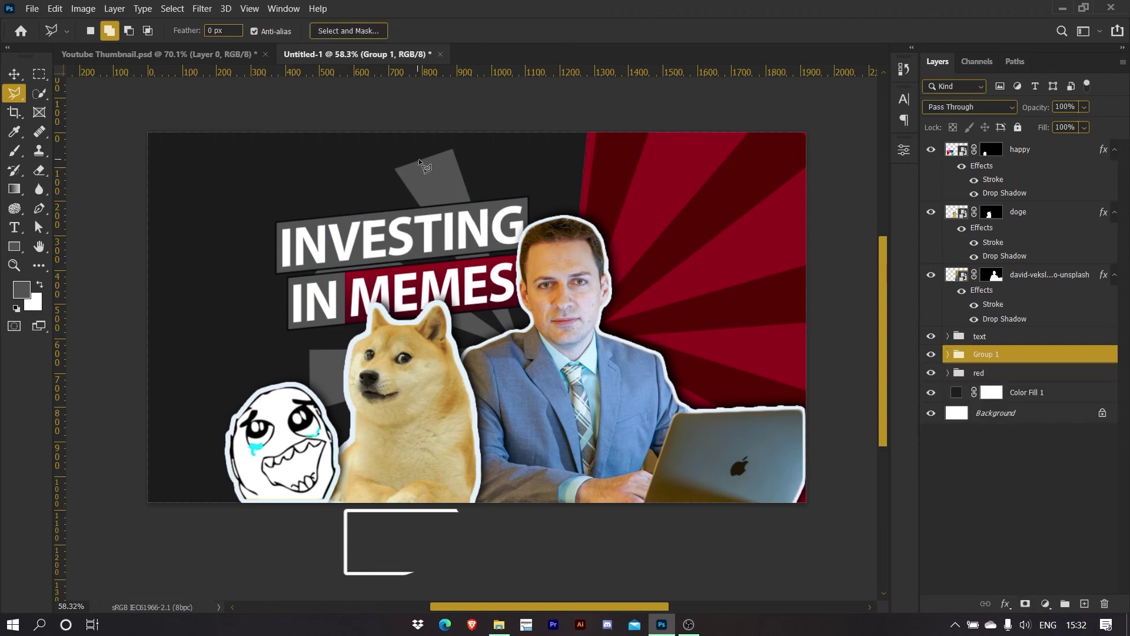
# Add a layer mask to the grey wedge group and set up a black Soft Round brush of about 204 px
pyautogui.press('b')
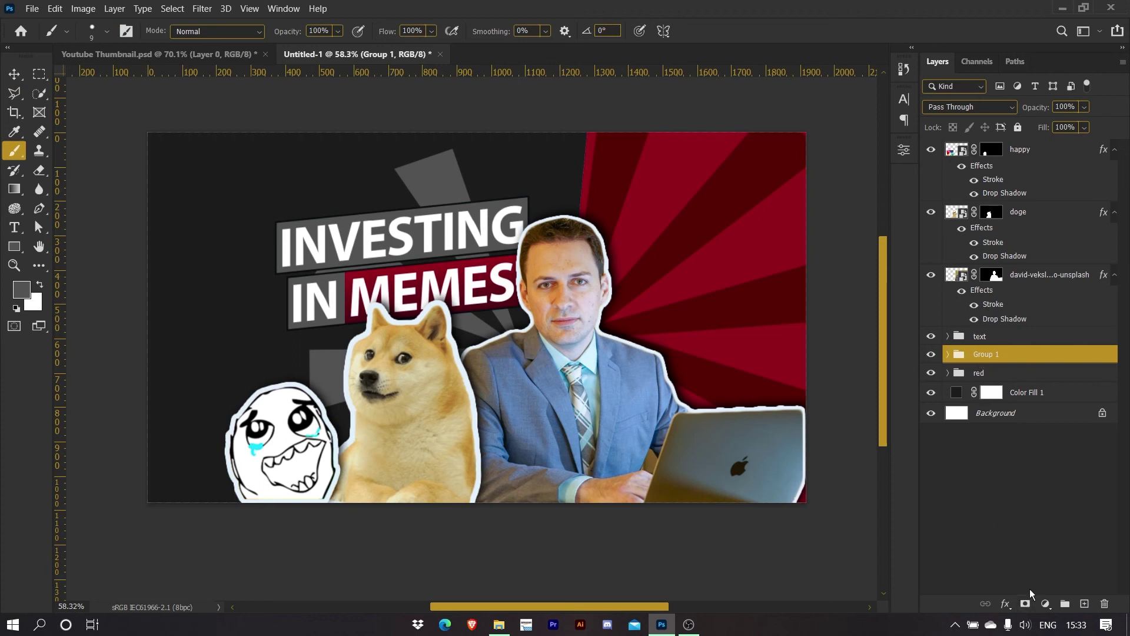
pyautogui.click(1025, 604)
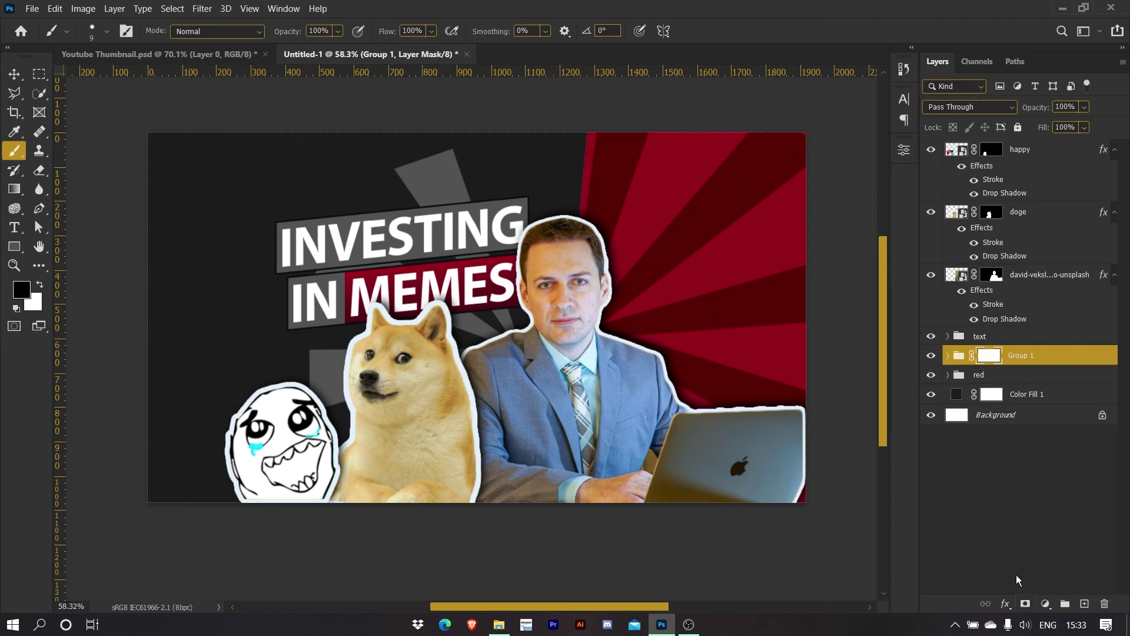
pyautogui.rightClick(24, 155)
pyautogui.rightClick(309, 187)
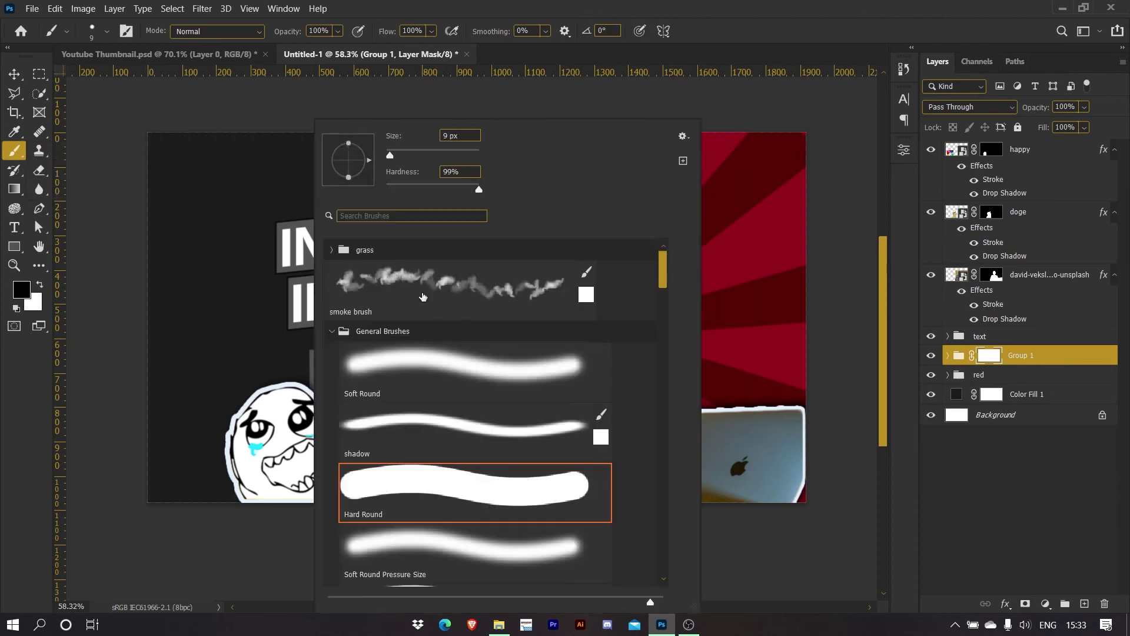
pyautogui.click(421, 371)
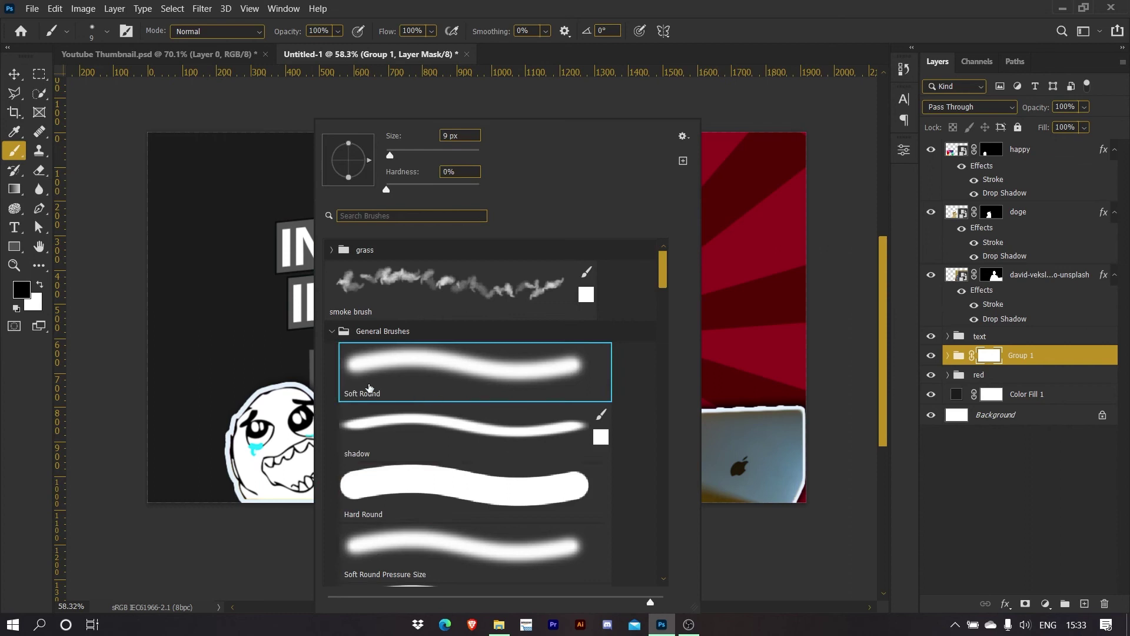
pyautogui.moveTo(244, 183)
pyautogui.mouseDown()
pyautogui.moveTo(271, 184)
pyautogui.moveTo(243, 204)
pyautogui.mouseUp()
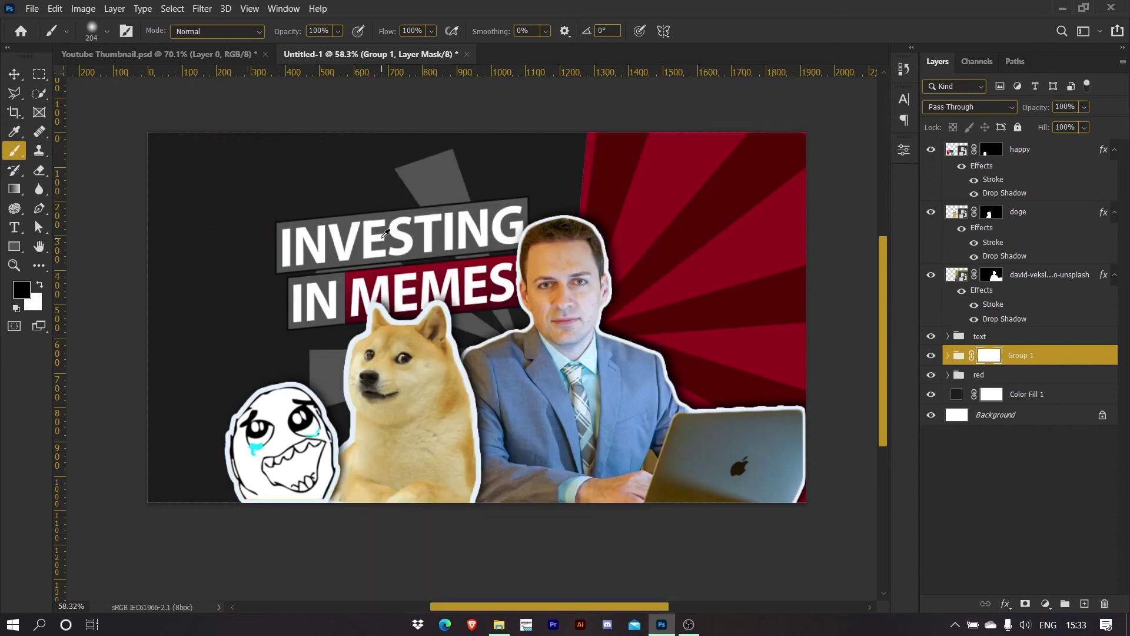
# Fade the outer ends of the grey rays on the group mask with the soft black brush, enlarging it from 355 to 766 px
pyautogui.moveTo(341, 242); pyautogui.dragTo(374, 239)
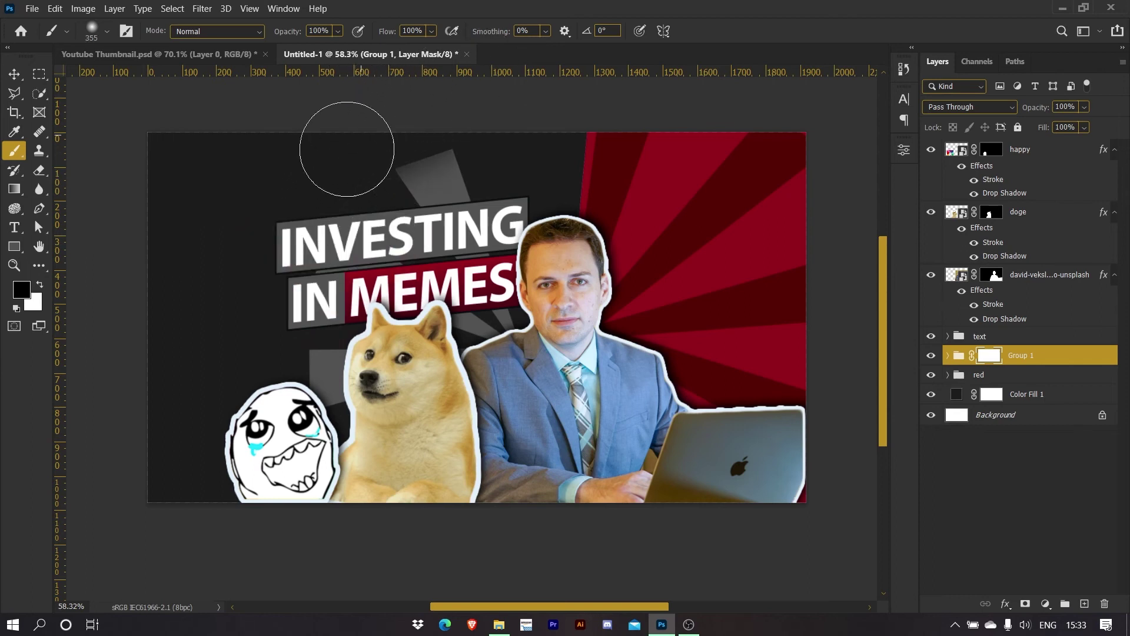
pyautogui.click(370, 154)
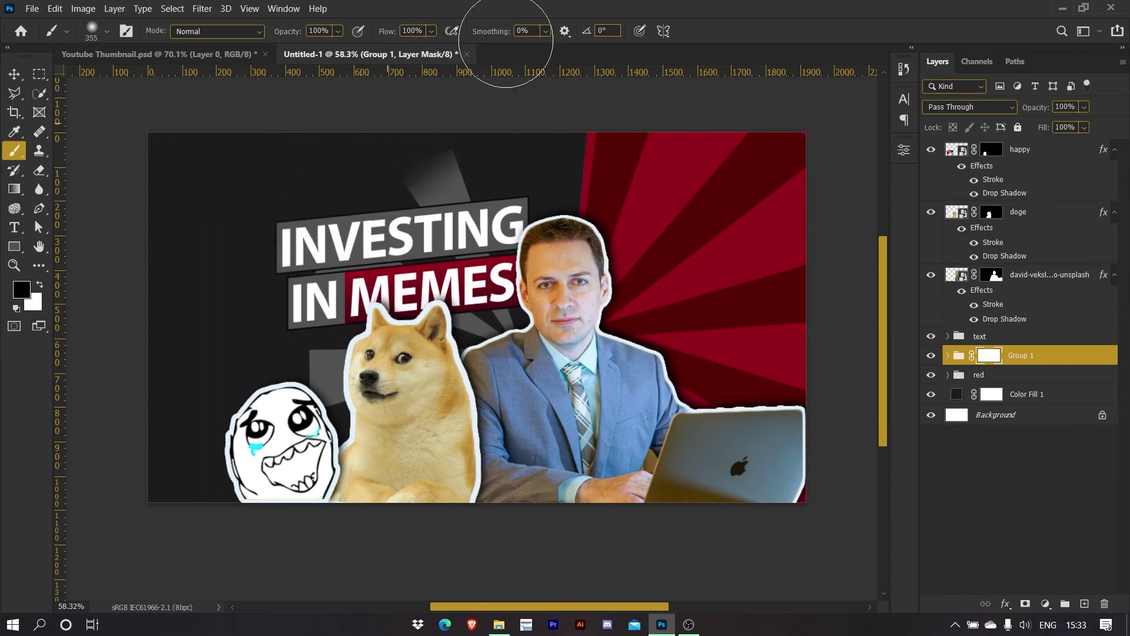
pyautogui.moveTo(321, 193); pyautogui.dragTo(392, 193)
pyautogui.moveTo(219, 148)
pyautogui.mouseDown()
pyautogui.moveTo(226, 214)
pyautogui.moveTo(213, 293)
pyautogui.moveTo(231, 437)
pyautogui.moveTo(205, 433)
pyautogui.mouseUp()
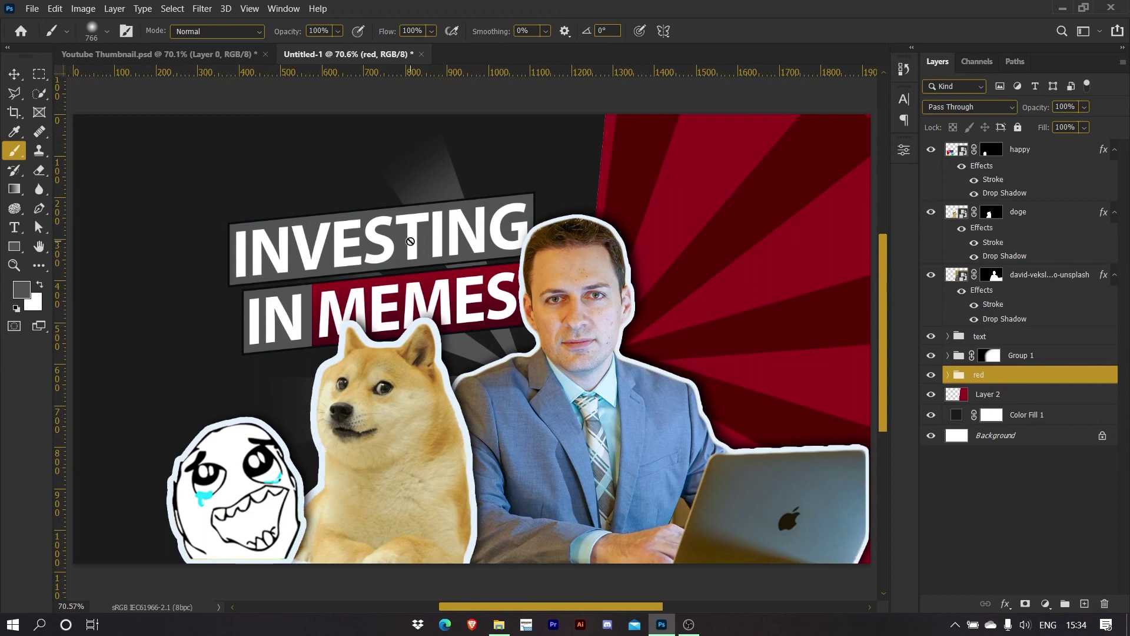
# Set the stroke of Rectangle 1, the box behind INVESTING, to 0 px
pyautogui.scroll(6, 415, 236)
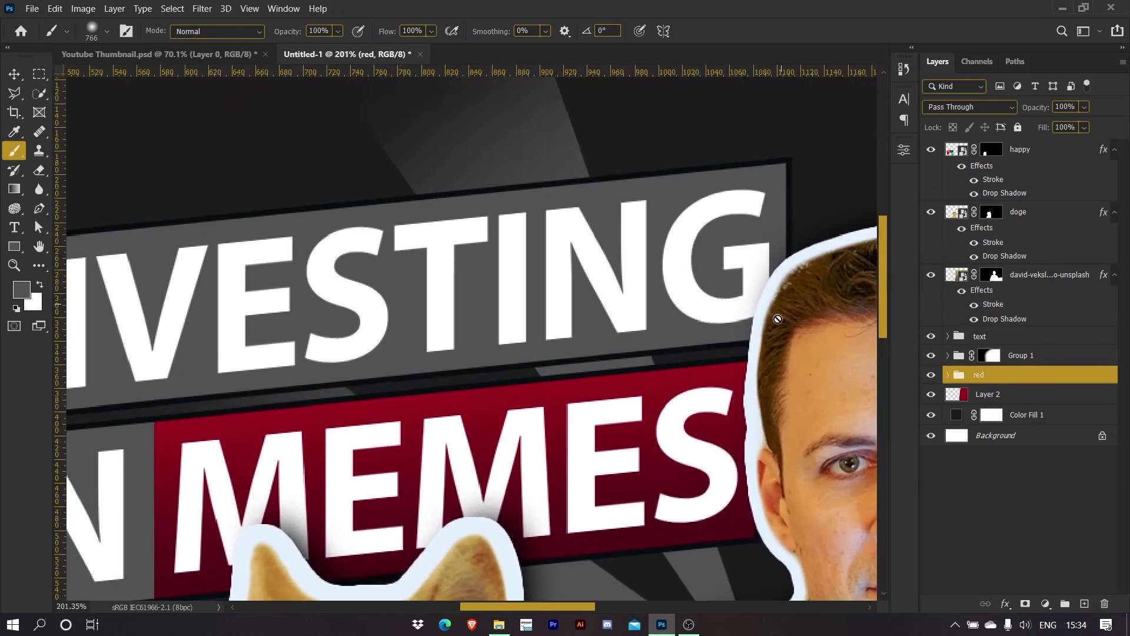
pyautogui.scroll(-2, 353, 321)
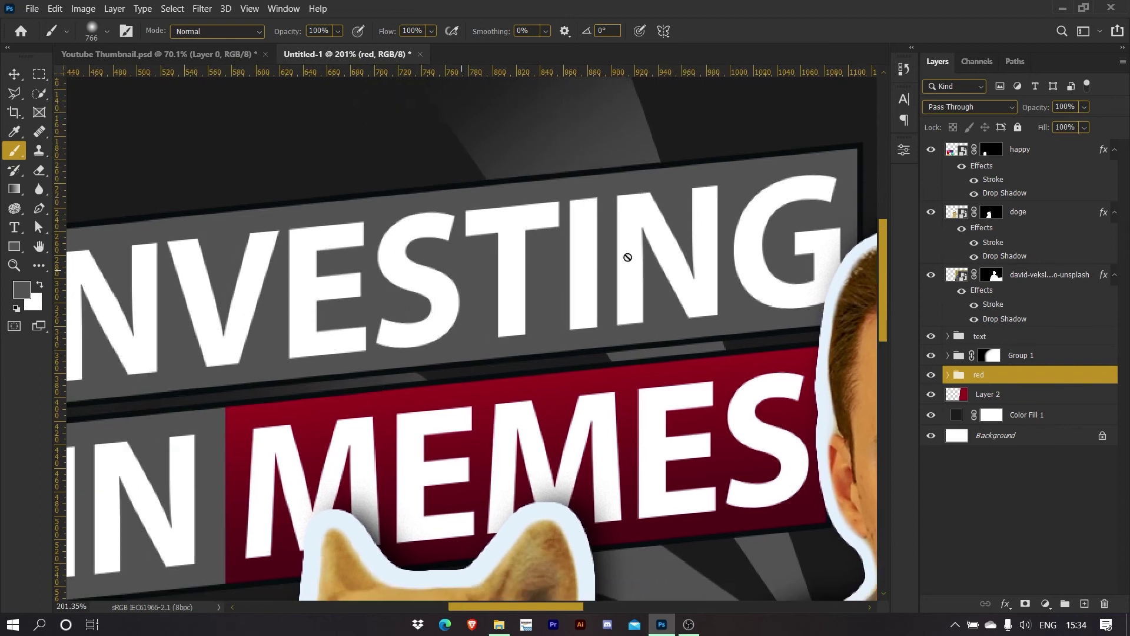
pyautogui.scroll(-2, 706, 224)
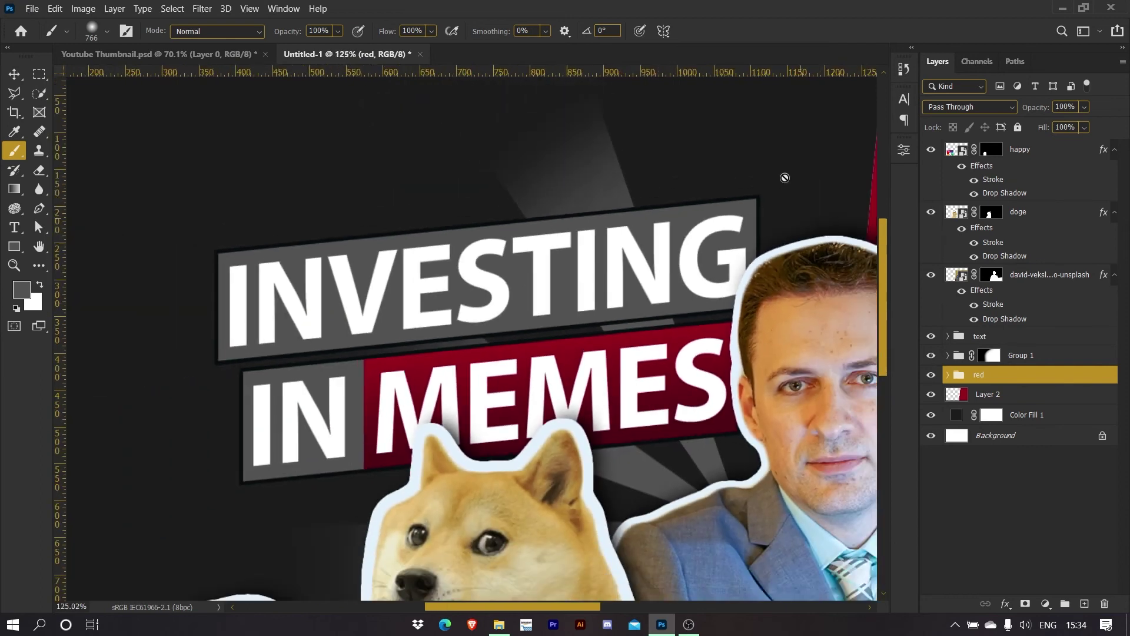
pyautogui.click(947, 336)
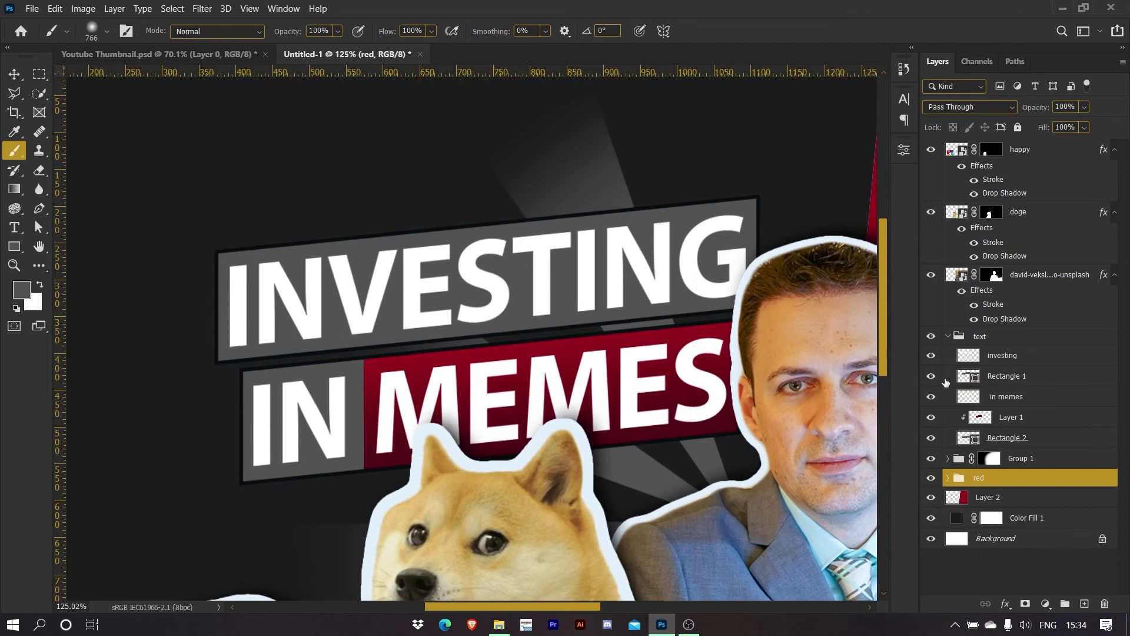
pyautogui.click(963, 380)
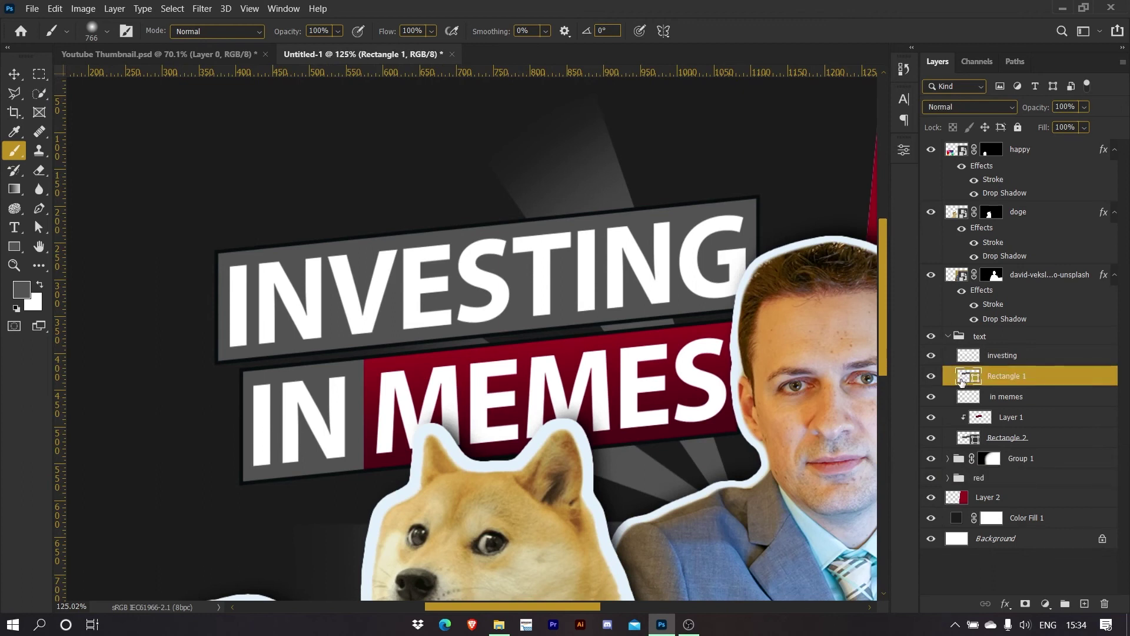
pyautogui.click(15, 247)
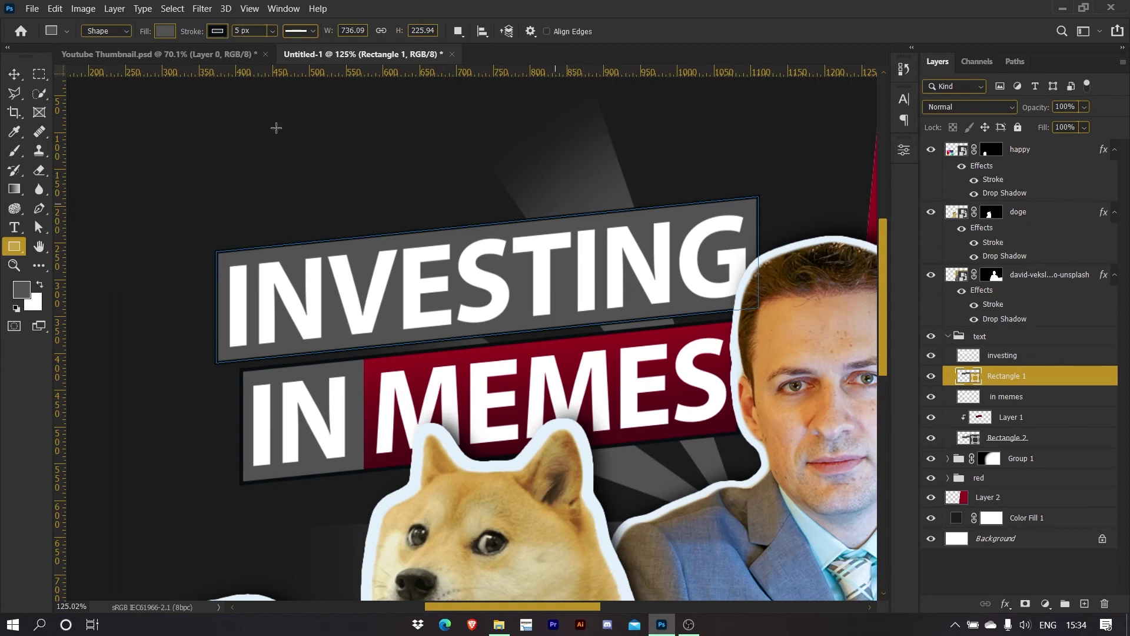
pyautogui.moveTo(191, 33); pyautogui.dragTo(3, 35)
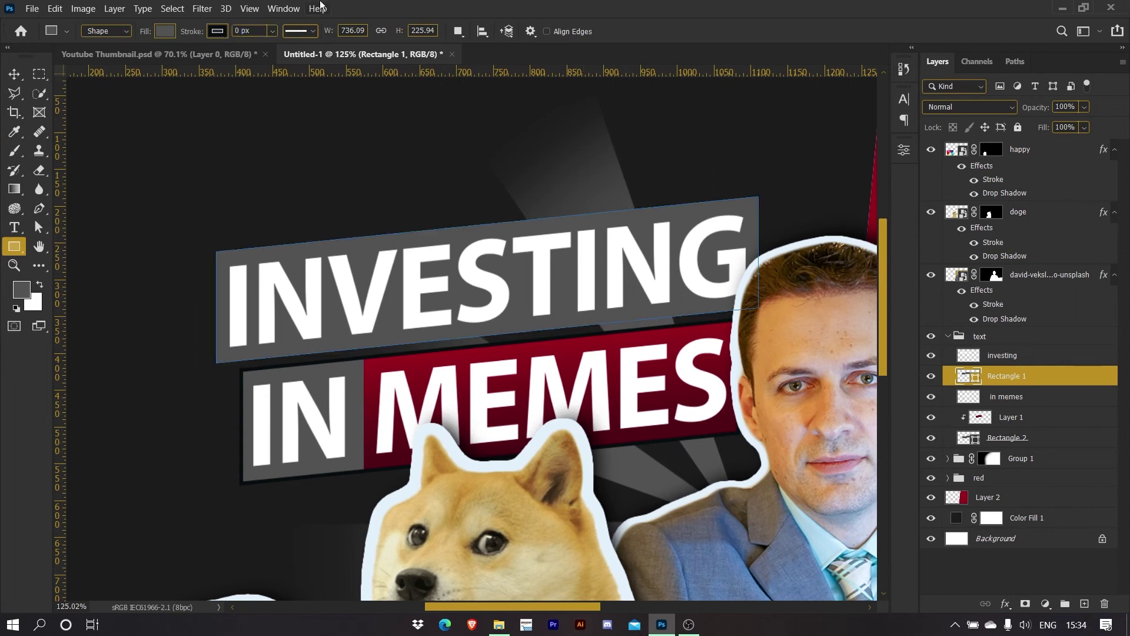
# Set the stroke of Rectangle 2, the box behind IN MEMES, to 0 px
pyautogui.click(1029, 442)
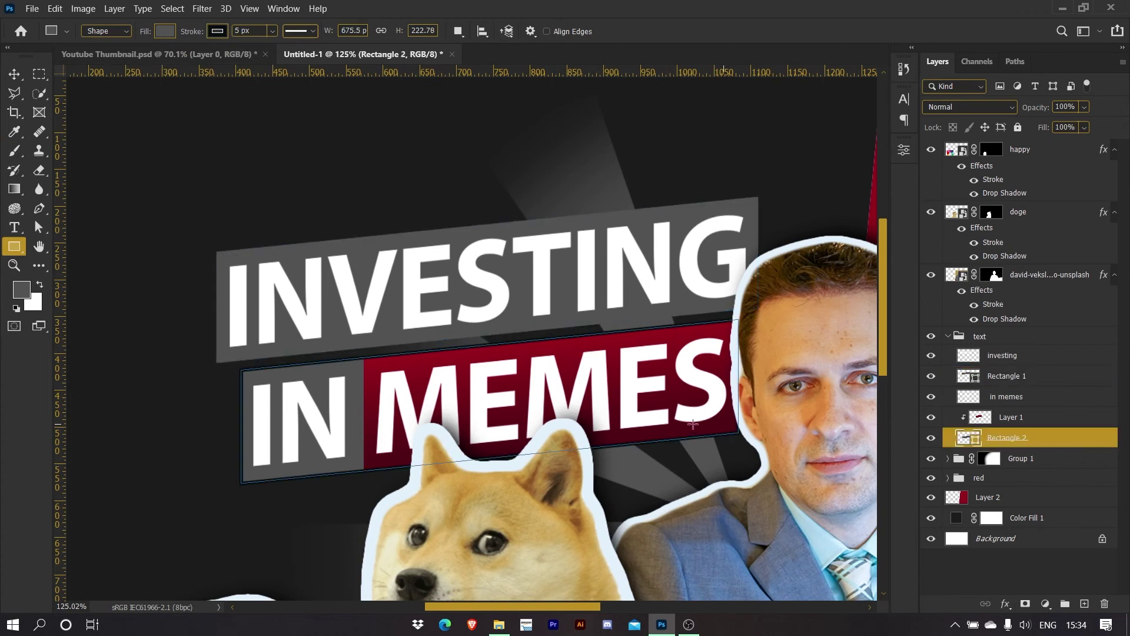
pyautogui.moveTo(191, 31); pyautogui.dragTo(80, 11)
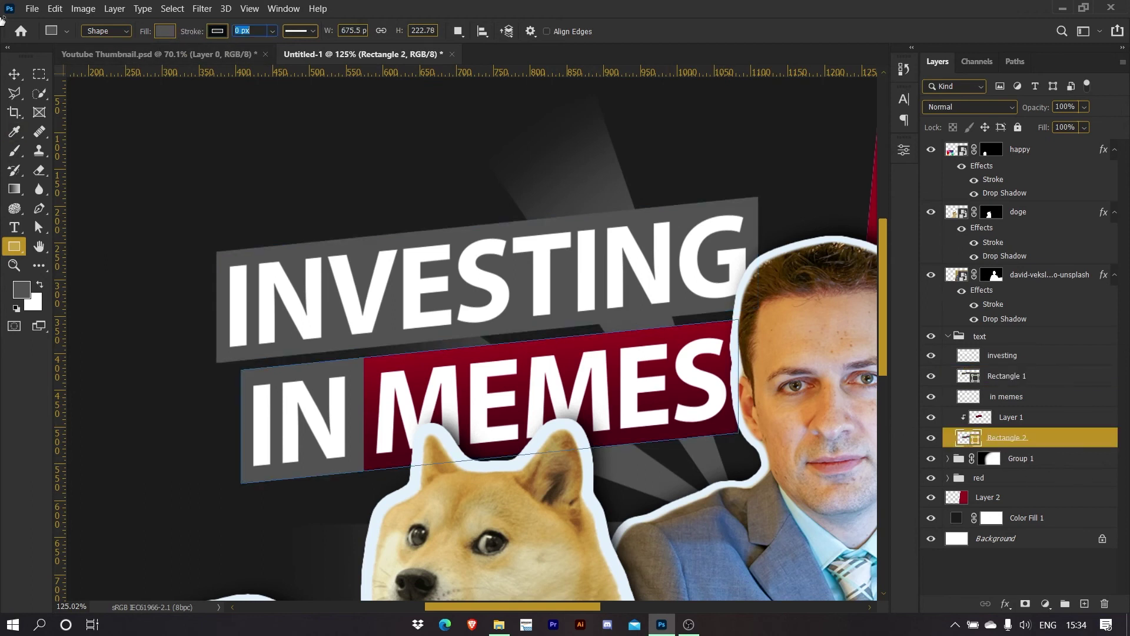
pyautogui.press('v')
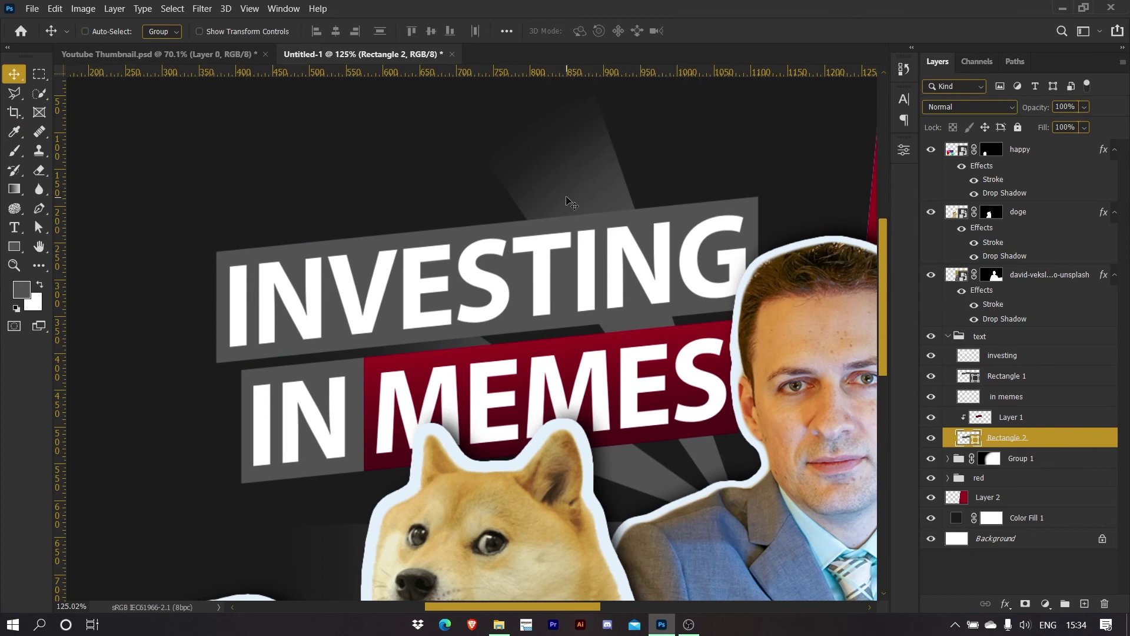
# Group the investing and in memes lettering layers together inside the text group
pyautogui.scroll(-3, 567, 200)
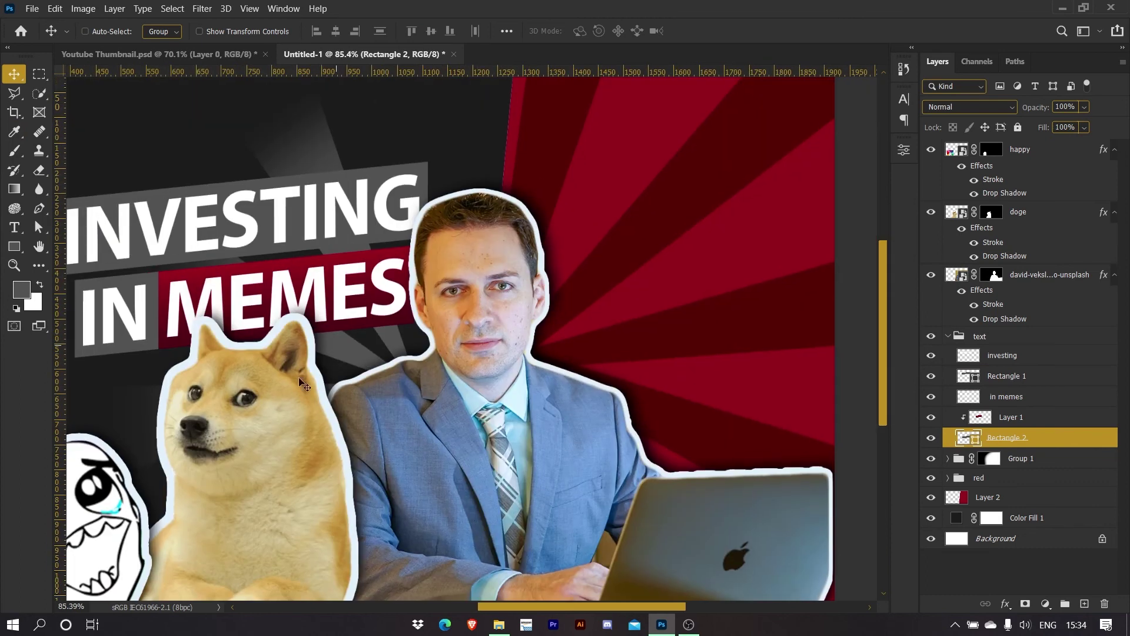
pyautogui.scroll(-2, 442, 271)
pyautogui.moveTo(443, 272); pyautogui.dragTo(448, 254)
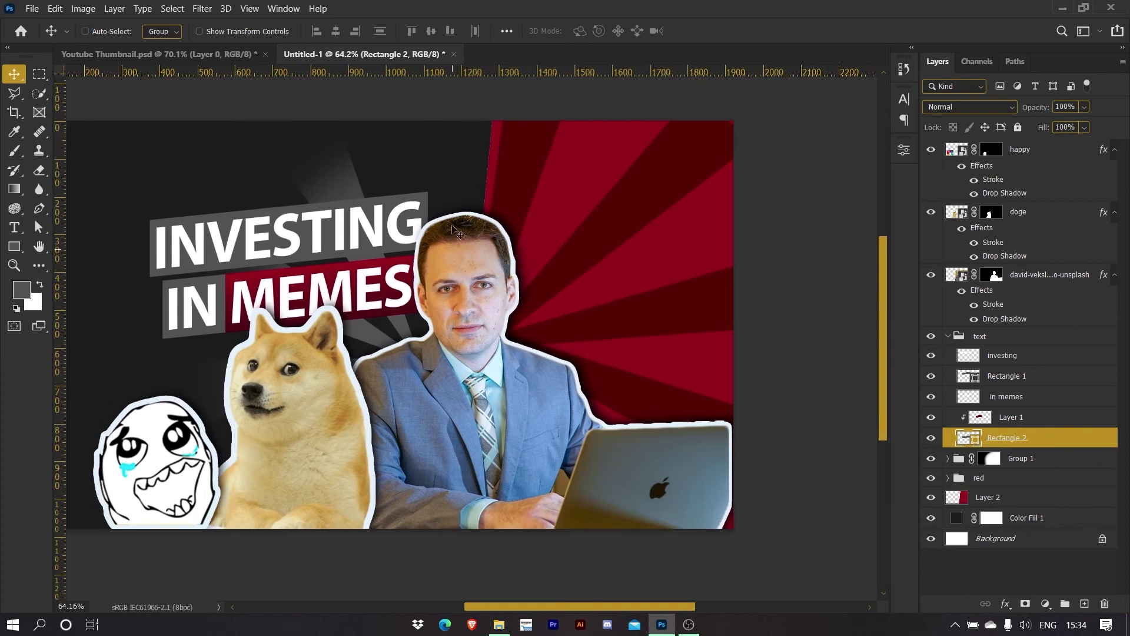
pyautogui.click(1052, 404)
pyautogui.press('ctrl')
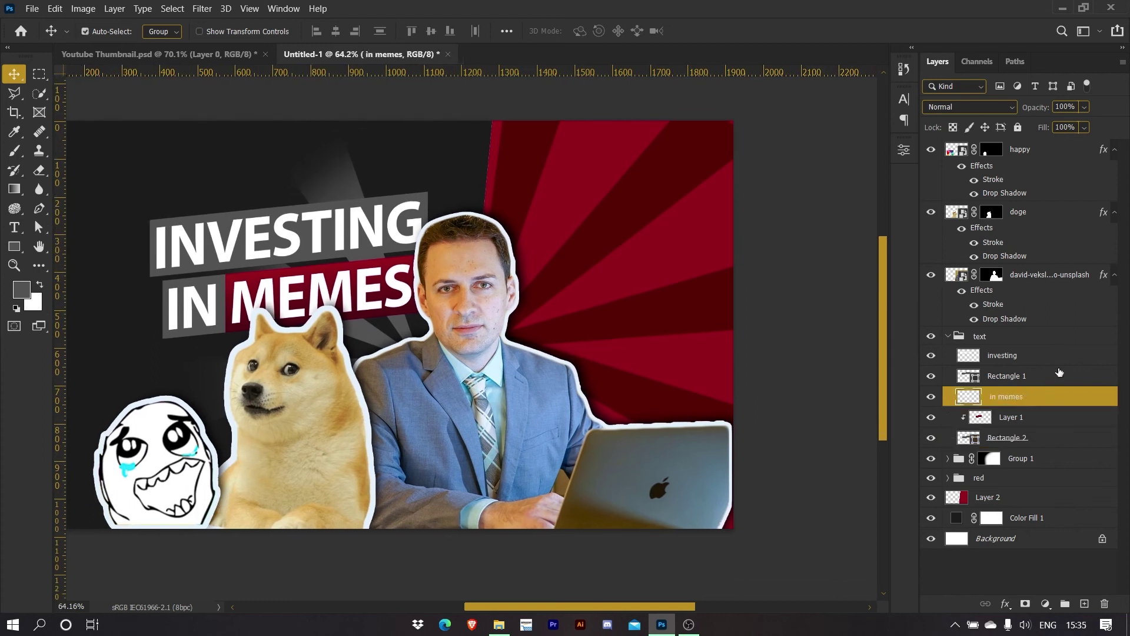
pyautogui.keyDown('ctrl'); pyautogui.click(1089, 360); pyautogui.keyUp('ctrl')
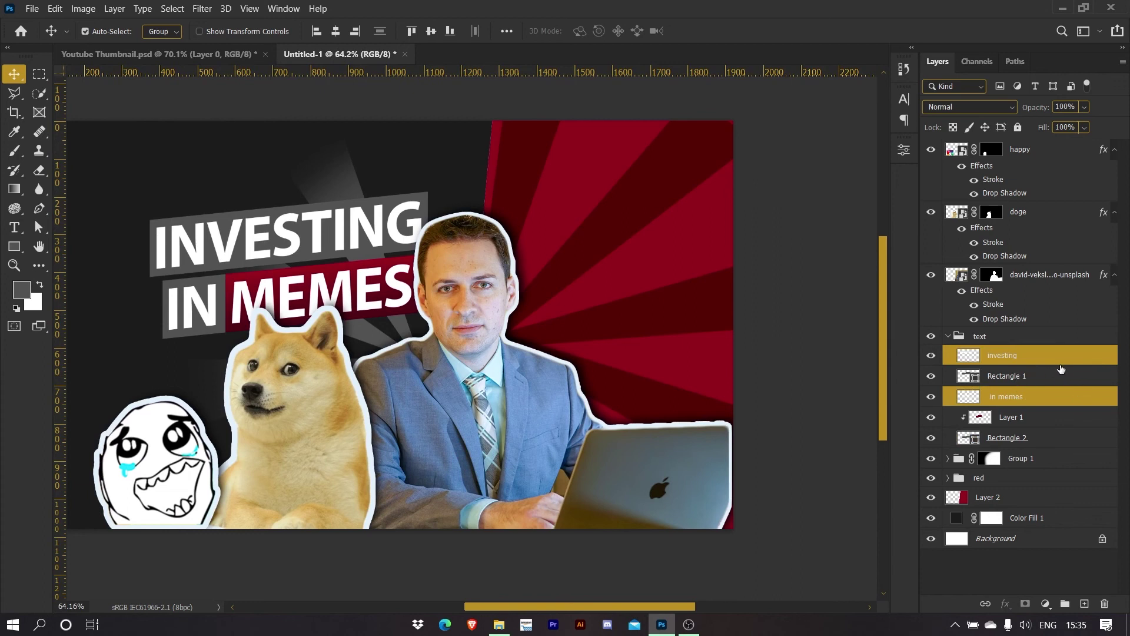
pyautogui.hotkey('ctrl', 'g')
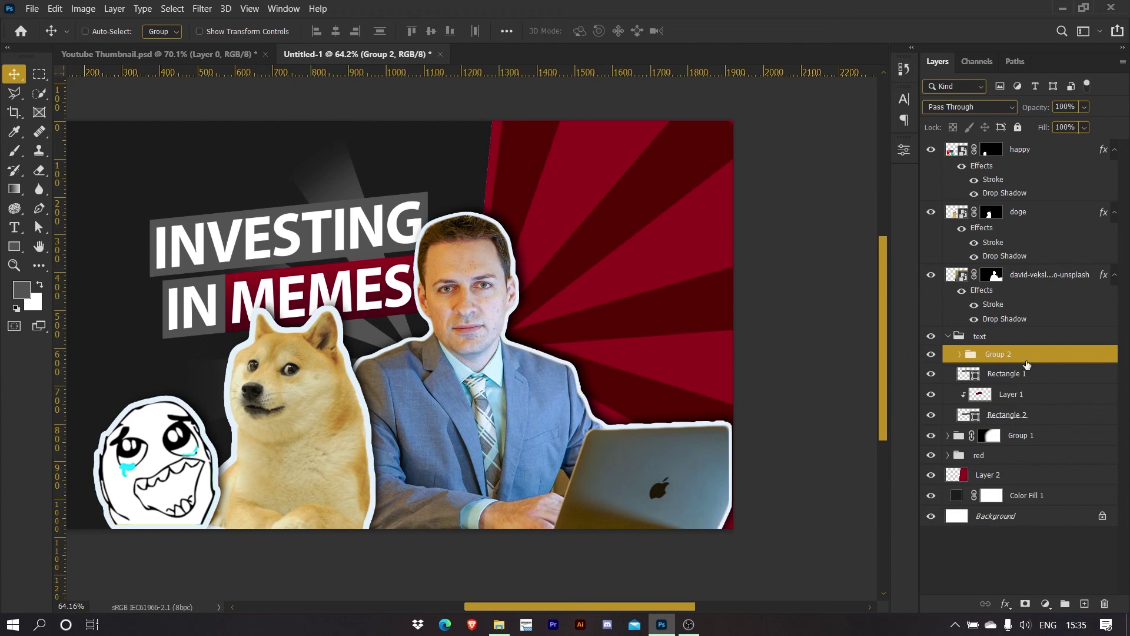
# Open the layer style of the new lettering group and enable a drop shadow
pyautogui.doubleClick(1087, 363)
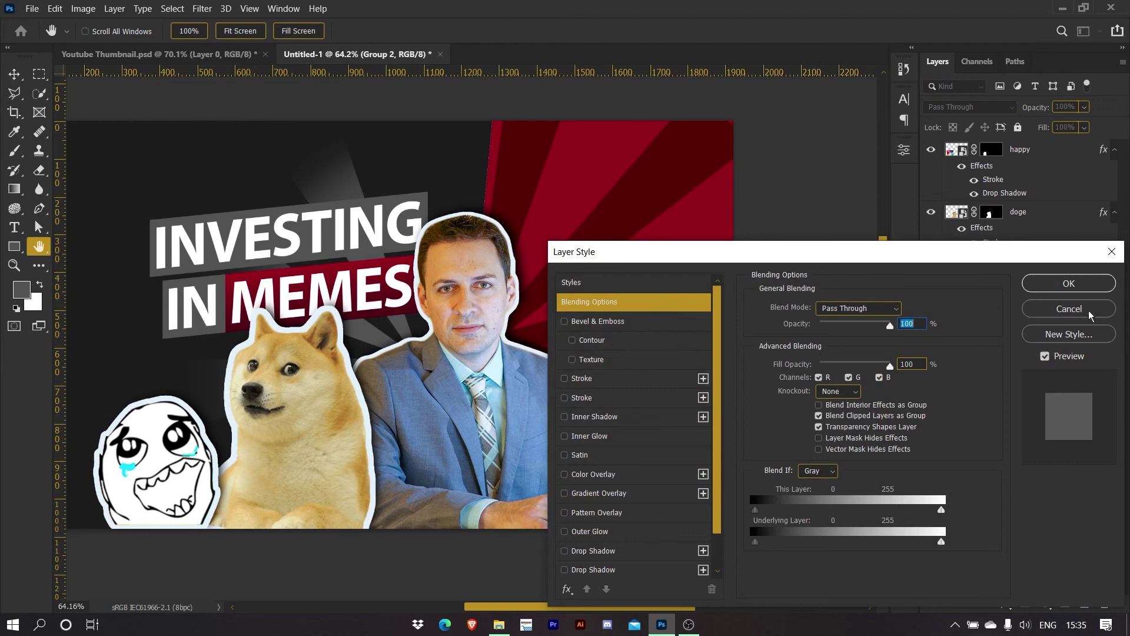
pyautogui.click(1088, 312)
pyautogui.rightClick(1077, 362)
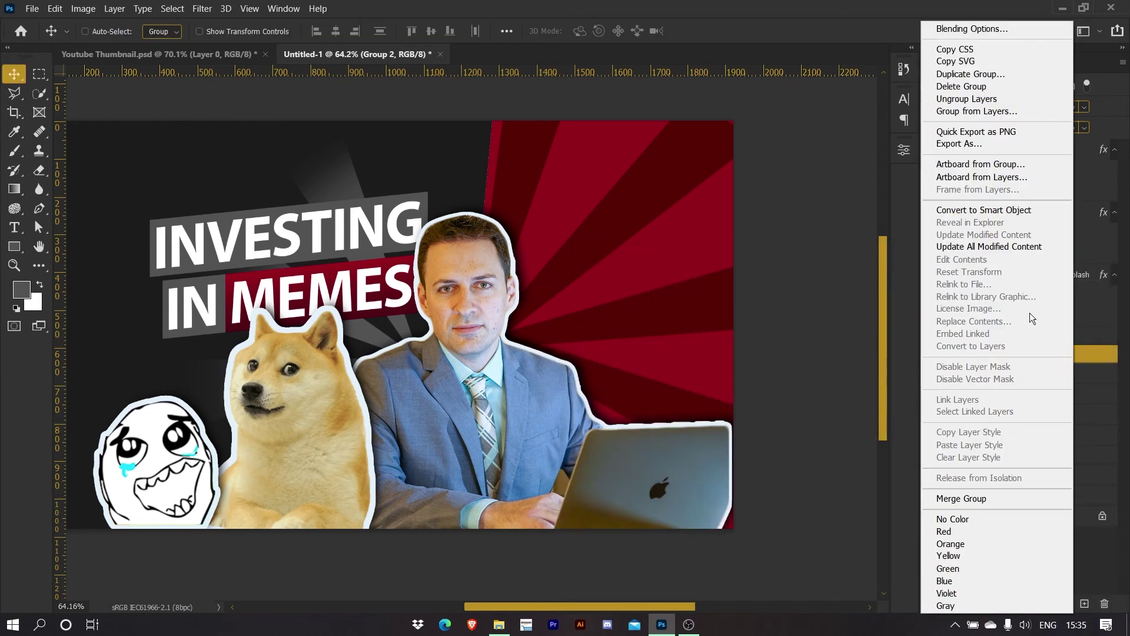
pyautogui.click(994, 28)
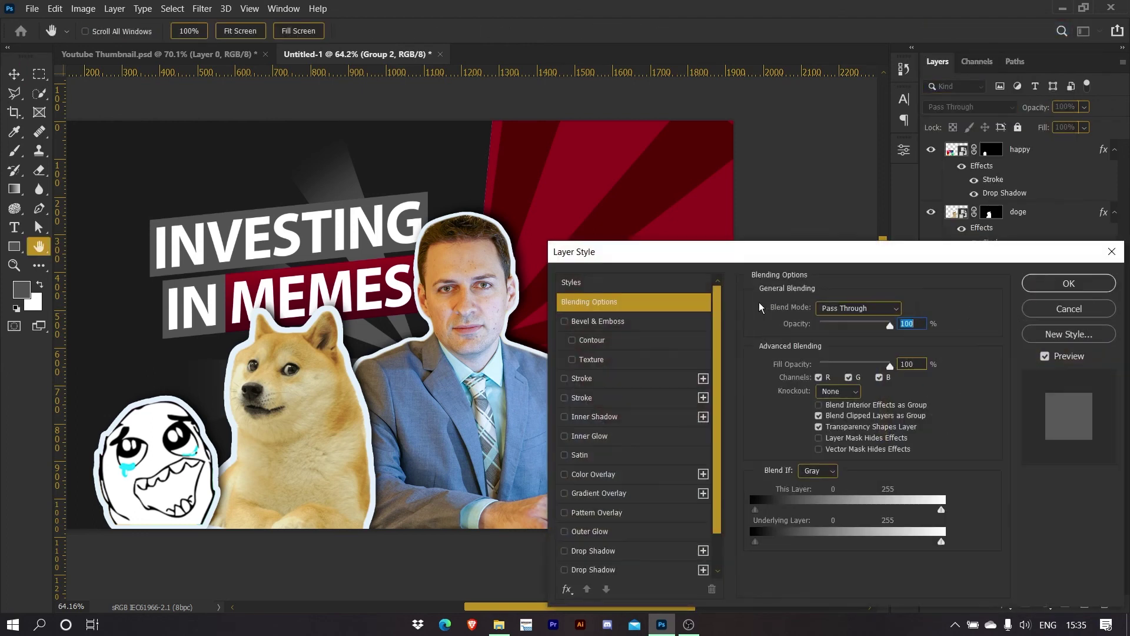
pyautogui.scroll(-1, 571, 584)
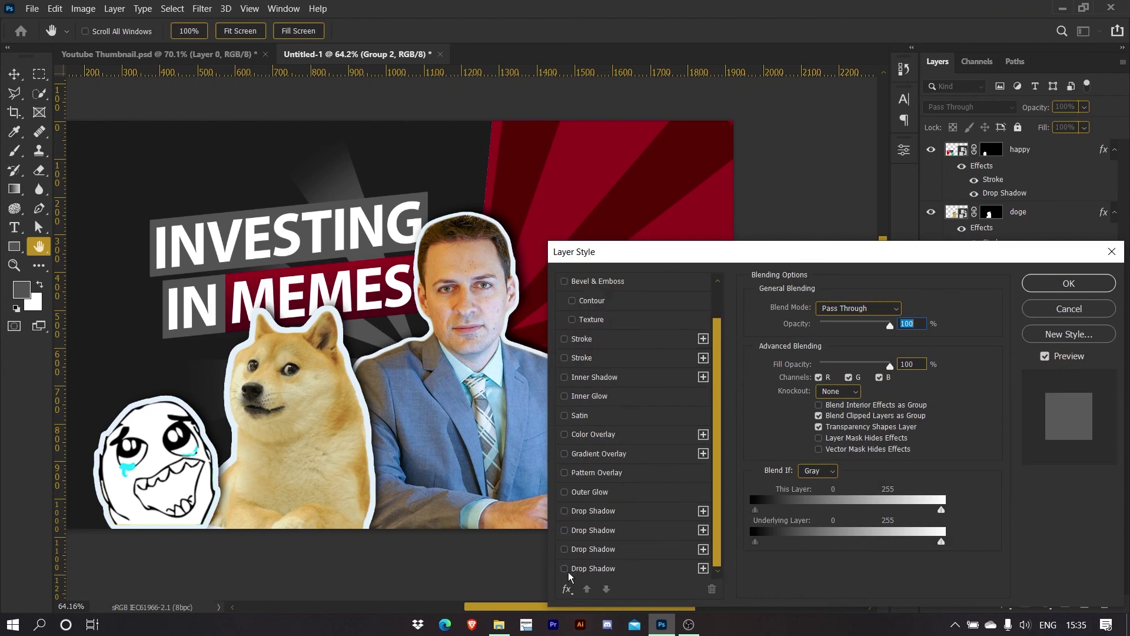
pyautogui.click(565, 569)
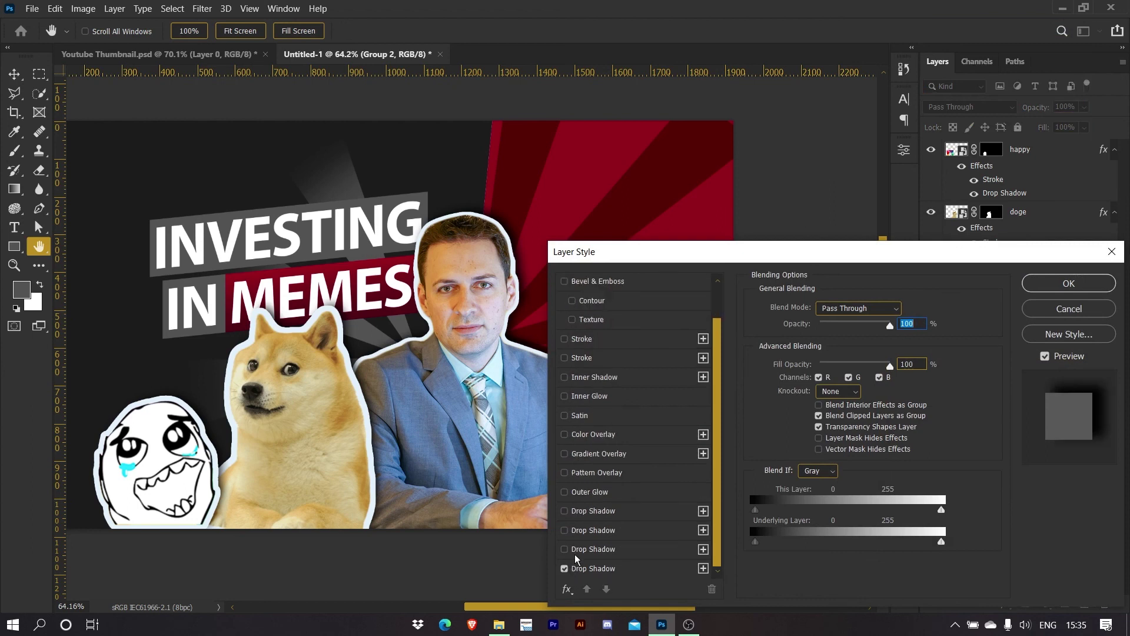
# Set the lettering's drop shadow to a 109° angle, 7 px distance and 9 px size
pyautogui.click(627, 571)
pyautogui.moveTo(810, 355); pyautogui.dragTo(813, 342)
pyautogui.moveTo(819, 408)
pyautogui.mouseDown()
pyautogui.moveTo(809, 408)
pyautogui.moveTo(813, 377)
pyautogui.moveTo(813, 417)
pyautogui.mouseUp()
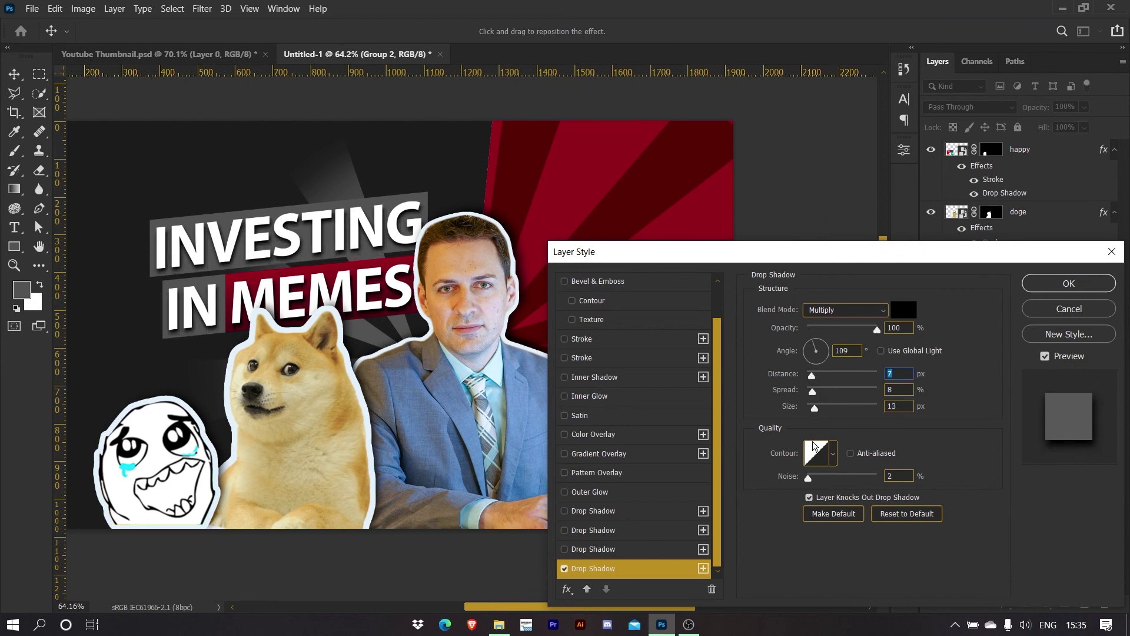
pyautogui.click(812, 408)
# Enable the Bevel & Emboss effect for the lettering group
pyautogui.scroll(2, 586, 410)
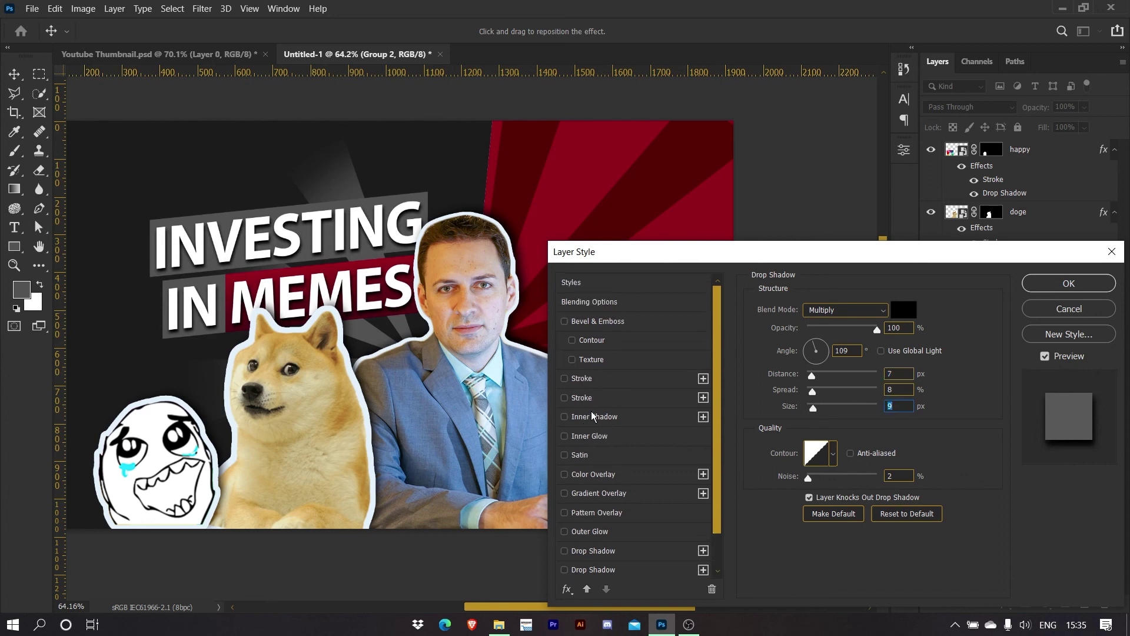
pyautogui.scroll(-1, 594, 400)
pyautogui.scroll(1, 571, 359)
pyautogui.click(564, 322)
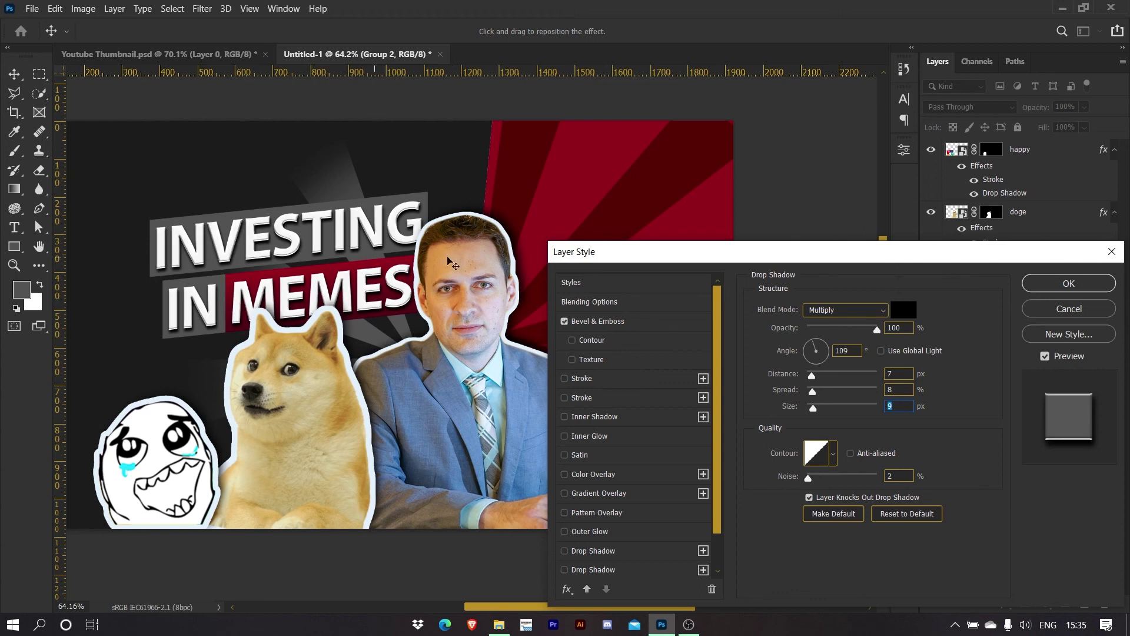
# Open the lettering group's Bevel & Emboss settings and use an Inner Bevel style with the Smooth technique and 53% depth
pyautogui.click(638, 320)
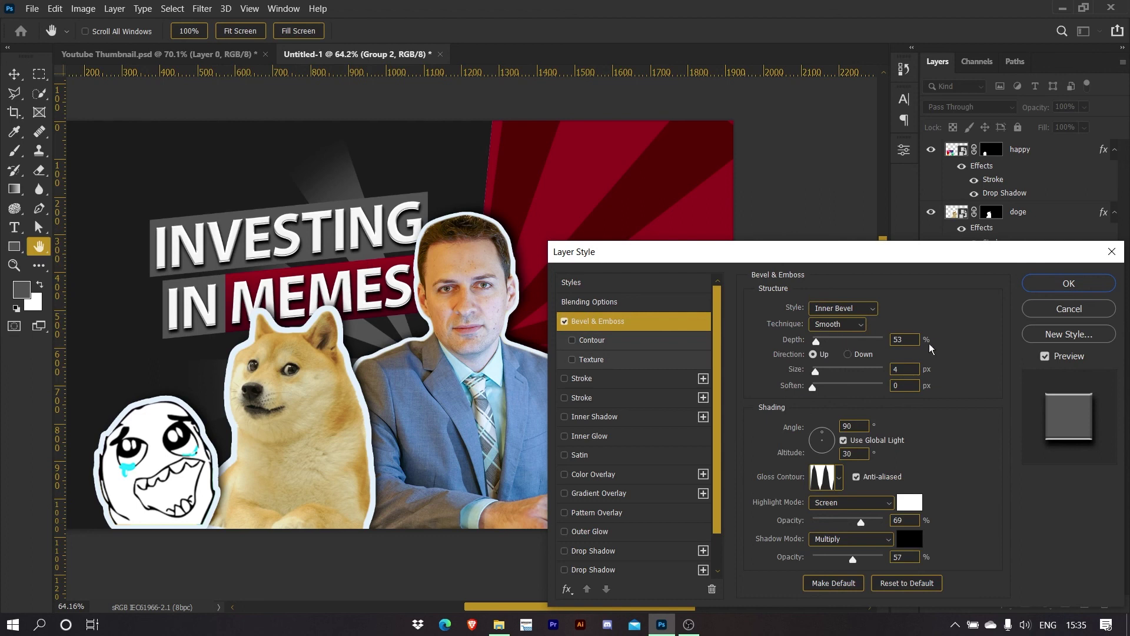
pyautogui.click(842, 328)
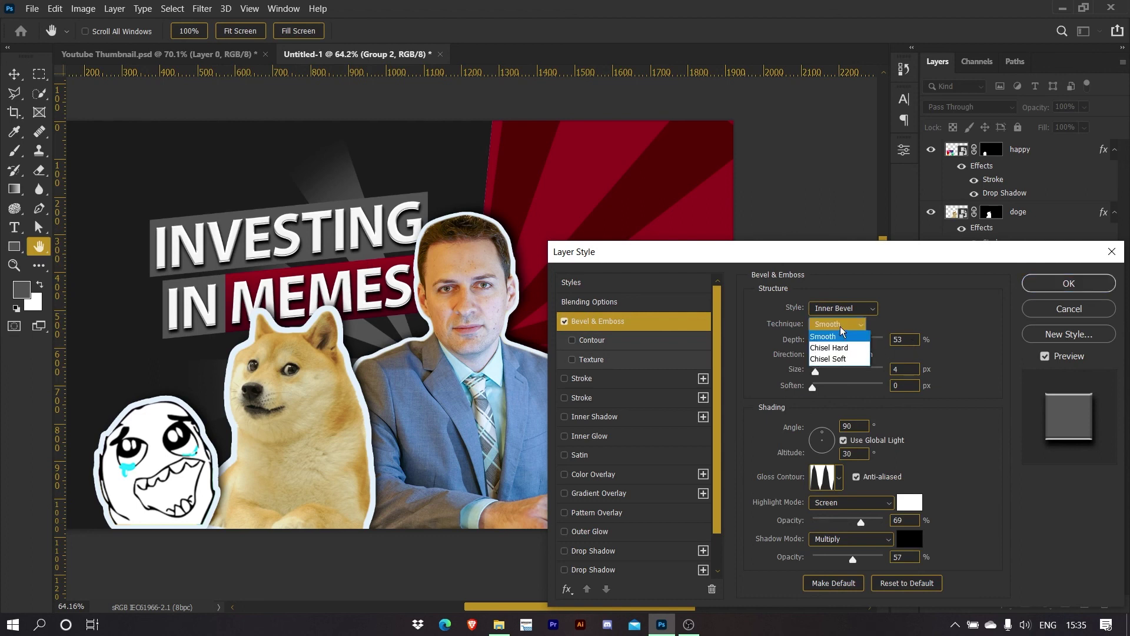
pyautogui.click(840, 338)
pyautogui.click(844, 314)
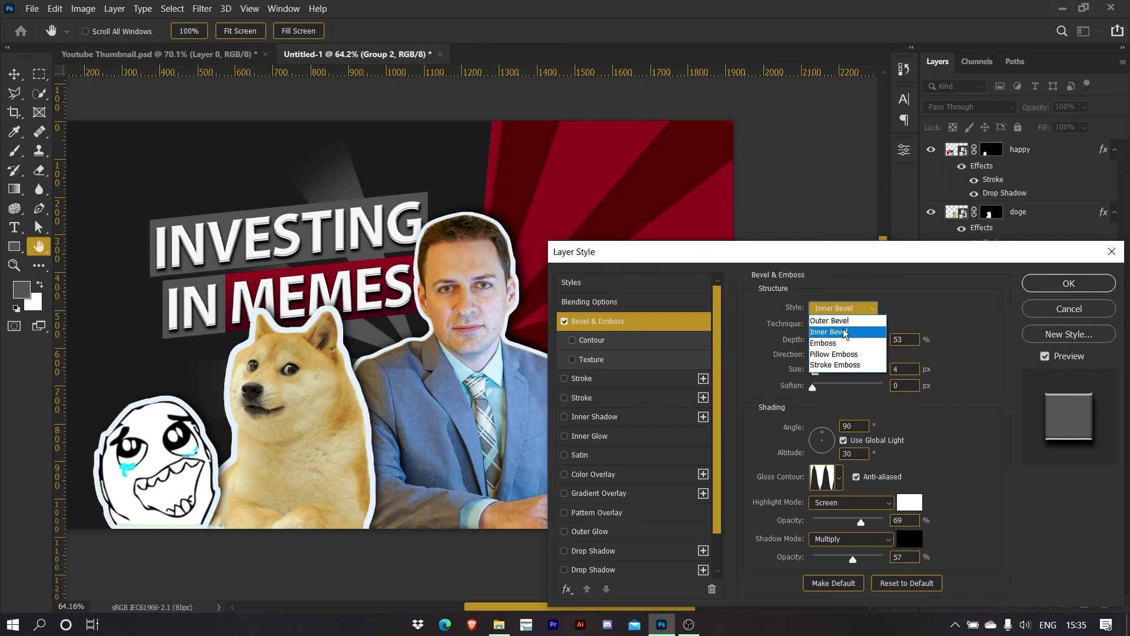
pyautogui.click(842, 325)
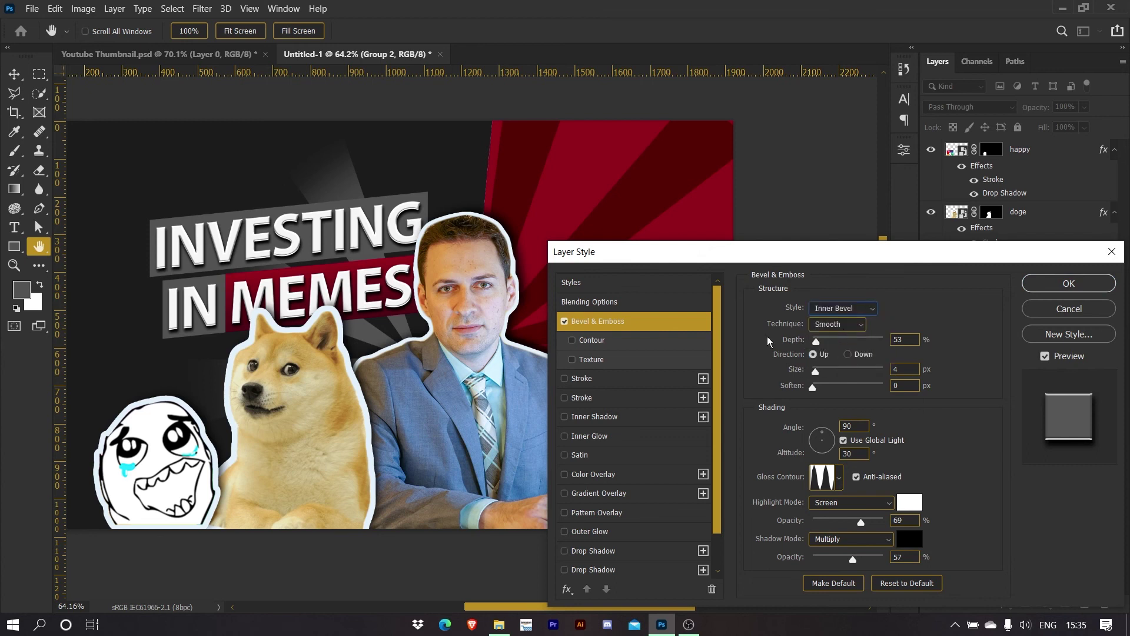
pyautogui.moveTo(816, 343); pyautogui.dragTo(816, 343)
pyautogui.click(816, 343)
pyautogui.moveTo(817, 348); pyautogui.dragTo(817, 345)
# Try a 103 px bevel size with a 102° light angle on the lettering
pyautogui.moveTo(814, 374); pyautogui.dragTo(846, 373)
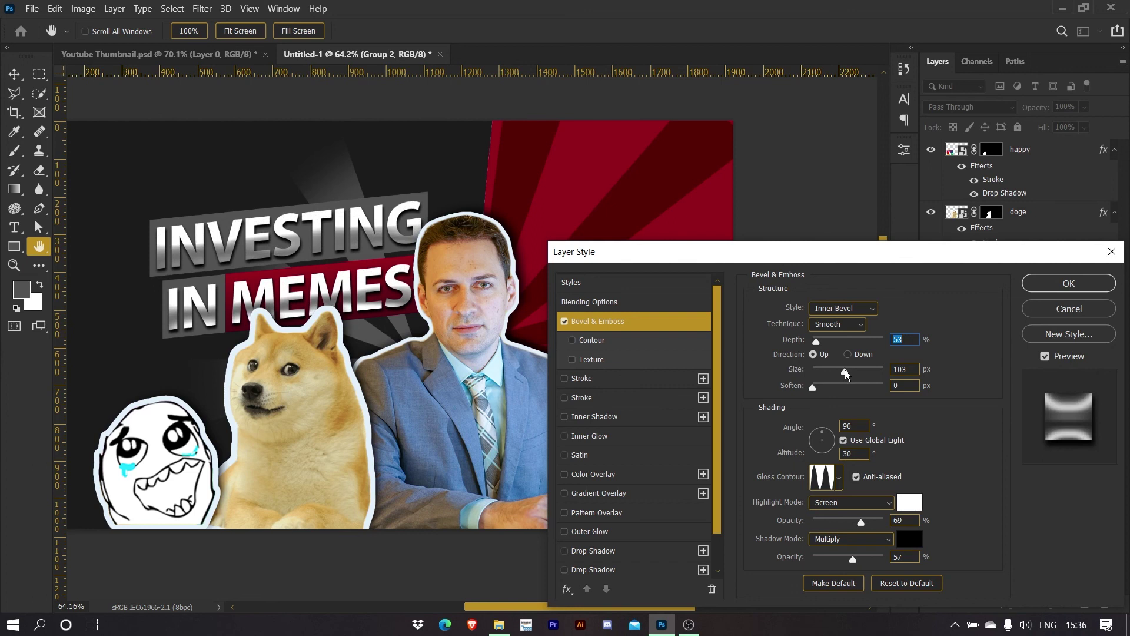
pyautogui.click(846, 373)
pyautogui.click(822, 433)
pyautogui.click(822, 436)
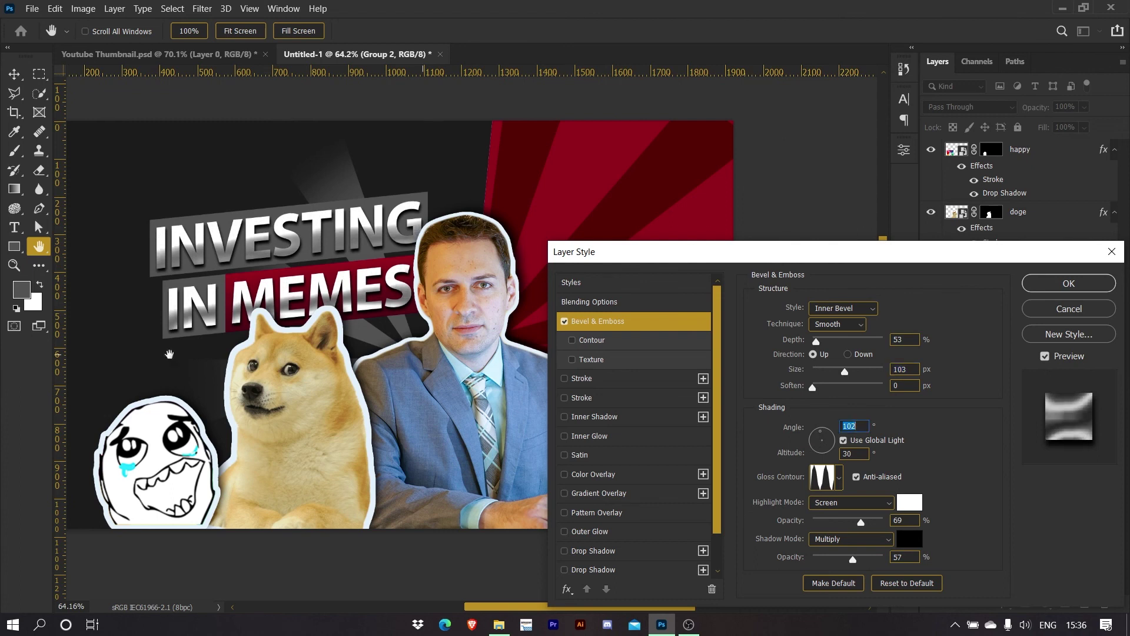
# Set the bevel's shadow opacity to 21%, adjust its light to about 94° angle and 26° altitude, and apply the layer style
pyautogui.moveTo(847, 558); pyautogui.dragTo(830, 558)
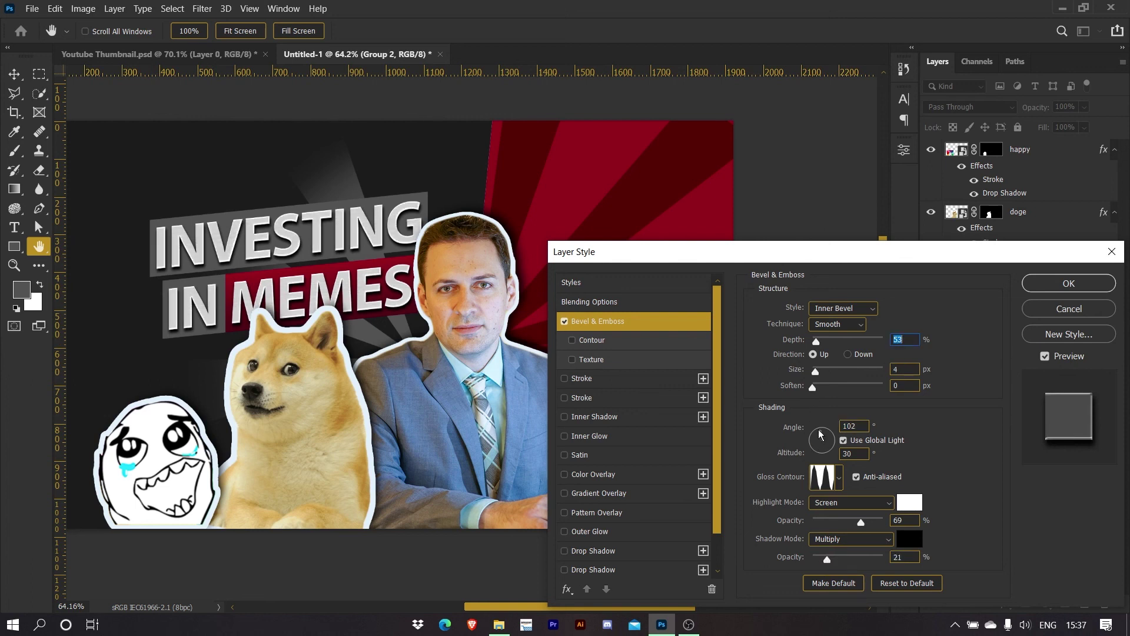
pyautogui.moveTo(820, 435)
pyautogui.mouseDown()
pyautogui.moveTo(826, 445)
pyautogui.moveTo(823, 436)
pyautogui.mouseUp()
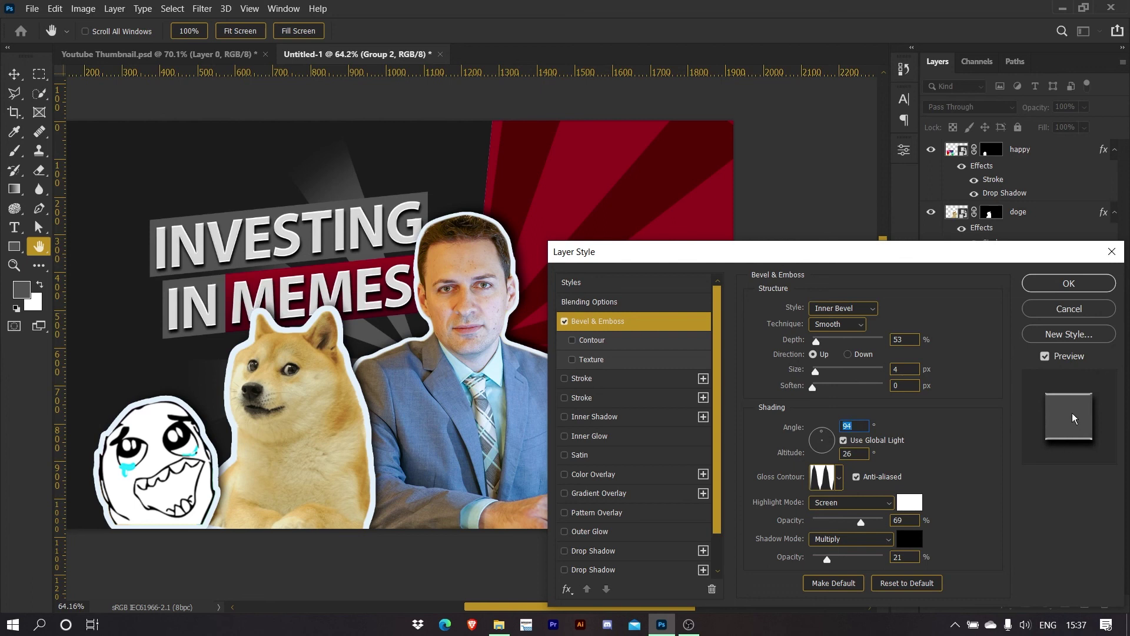
pyautogui.moveTo(822, 434); pyautogui.dragTo(822, 436)
pyautogui.click(1069, 284)
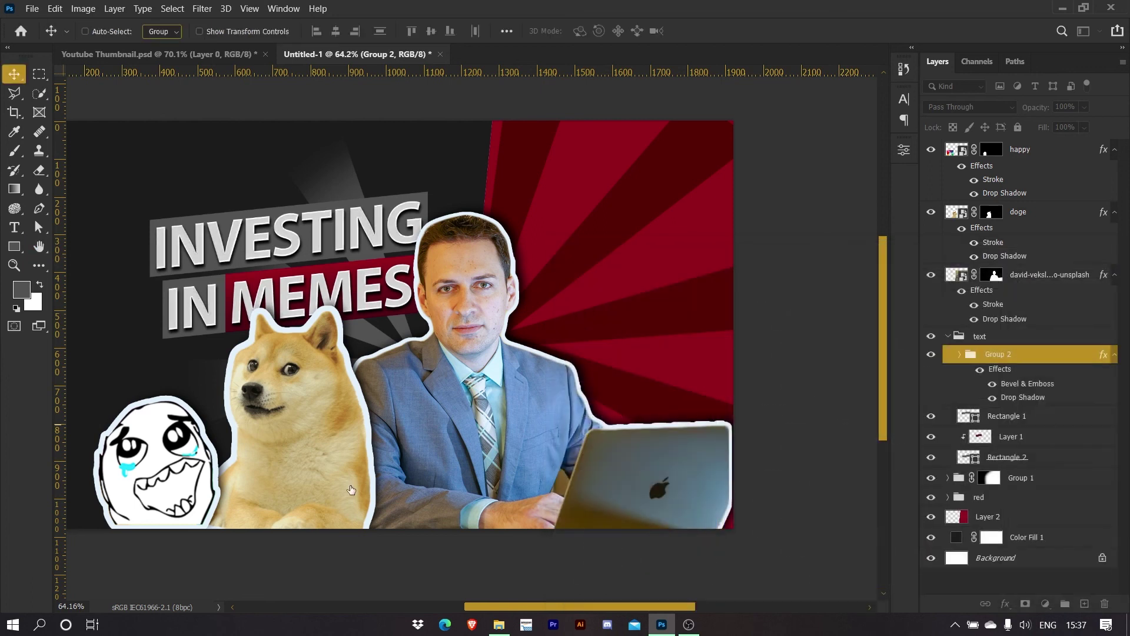
# Hide and show the lettering group's effects to compare the text with and without the bevel and shadow
pyautogui.scroll(2, 353, 318)
pyautogui.scroll(3, 338, 247)
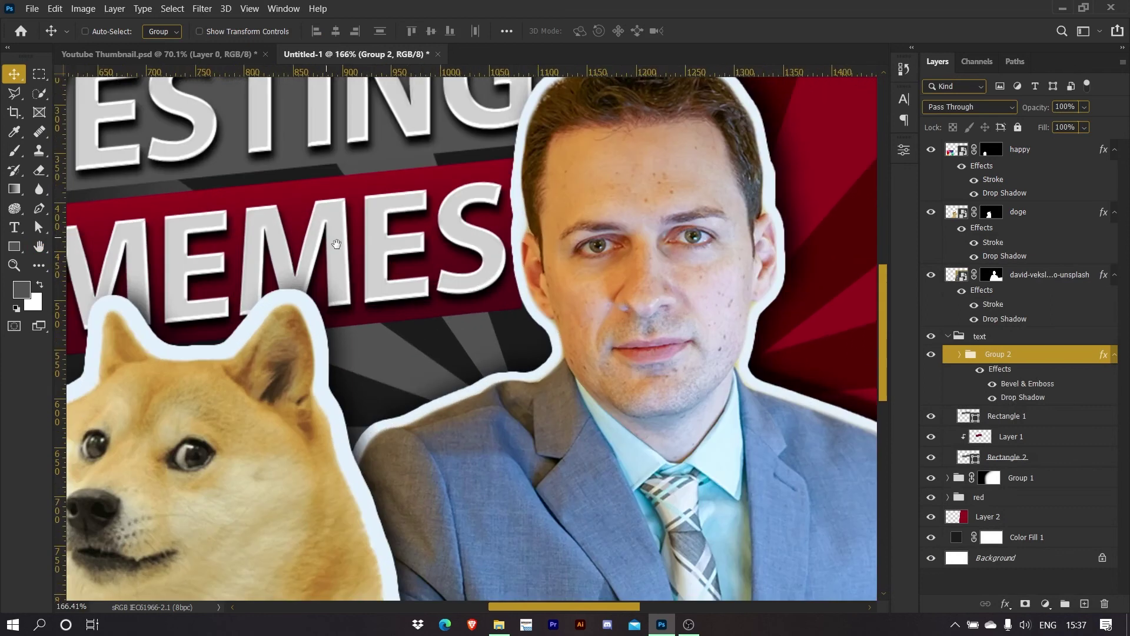
pyautogui.click(980, 371)
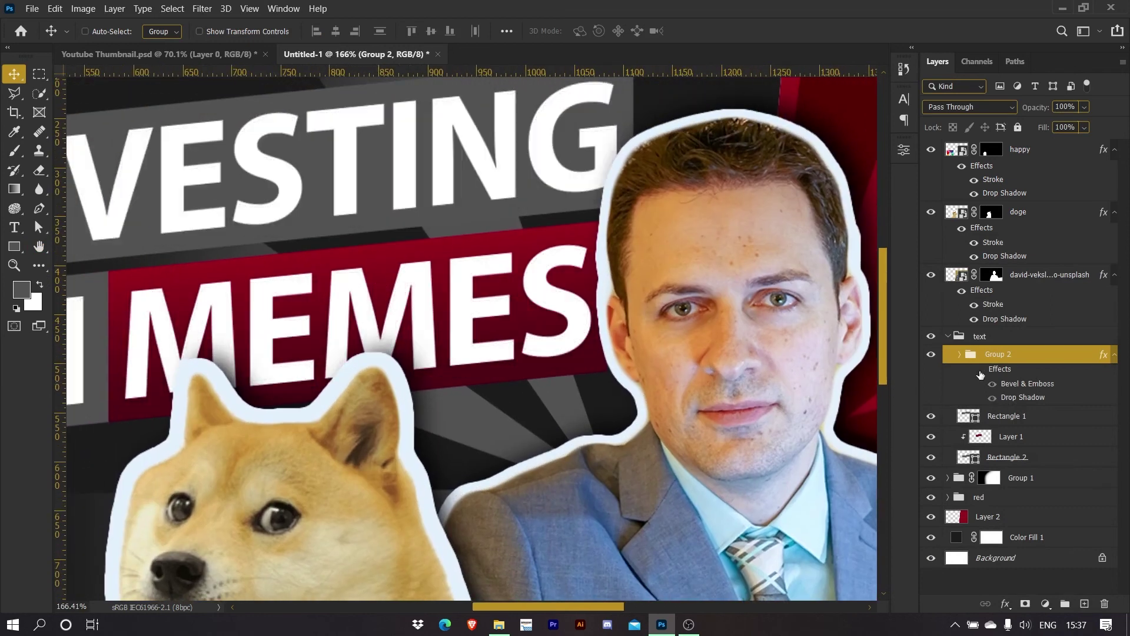
pyautogui.click(980, 370)
pyautogui.scroll(-5, 552, 295)
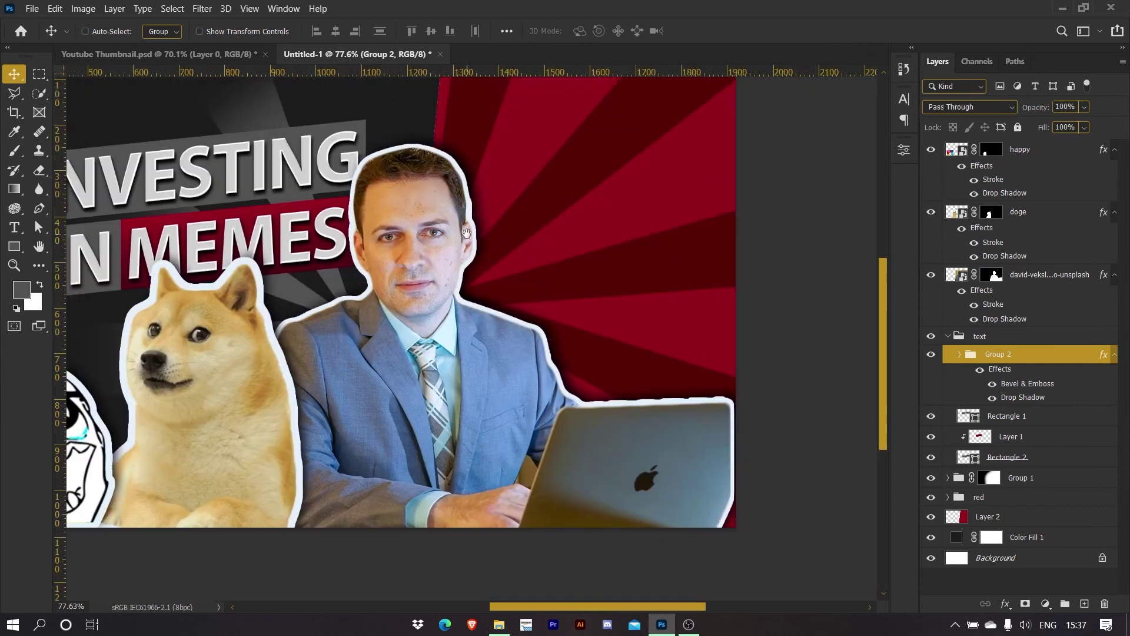
pyautogui.moveTo(467, 233); pyautogui.dragTo(628, 240)
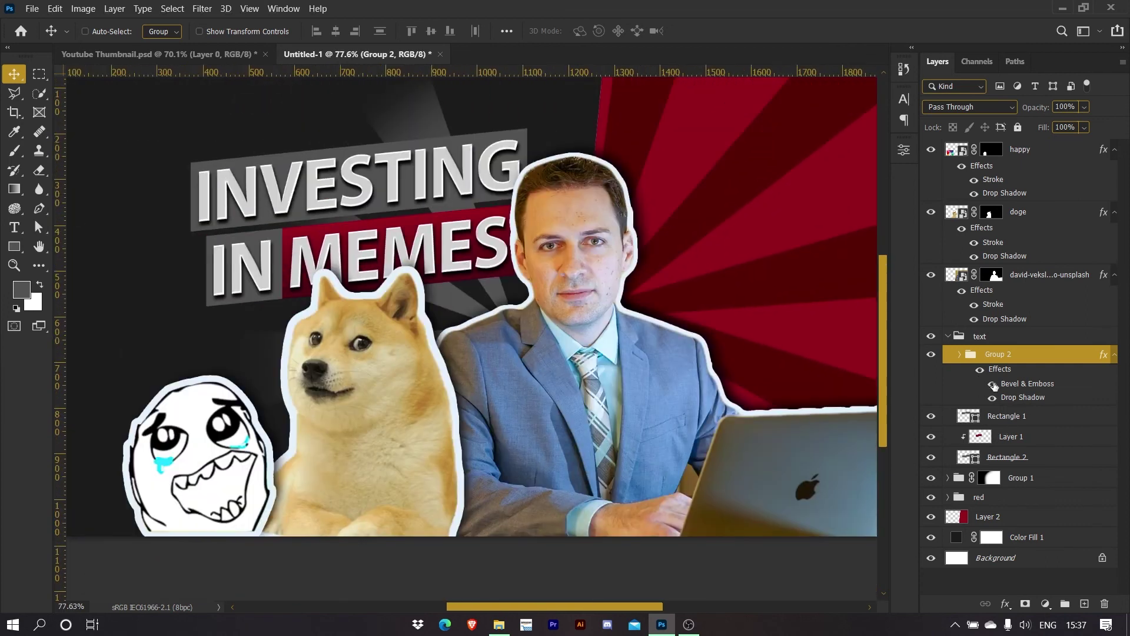
# Collapse the text group, shift it slightly upward on the canvas and enlarge it to about 108%
pyautogui.click(948, 337)
pyautogui.moveTo(329, 218); pyautogui.dragTo(325, 203)
pyautogui.scroll(-1, 668, 305)
pyautogui.press('ctrl')
pyautogui.hotkey('ctrl', 't')
pyautogui.moveTo(552, 152); pyautogui.dragTo(561, 142)
pyautogui.moveTo(530, 220); pyautogui.dragTo(521, 217)
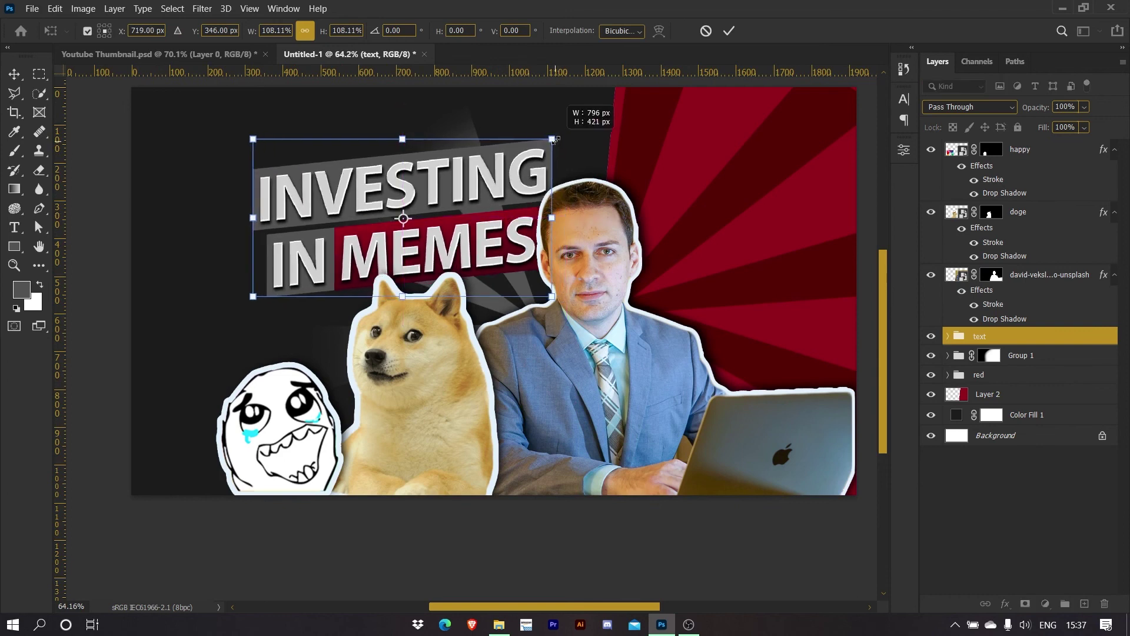
pyautogui.click(728, 31)
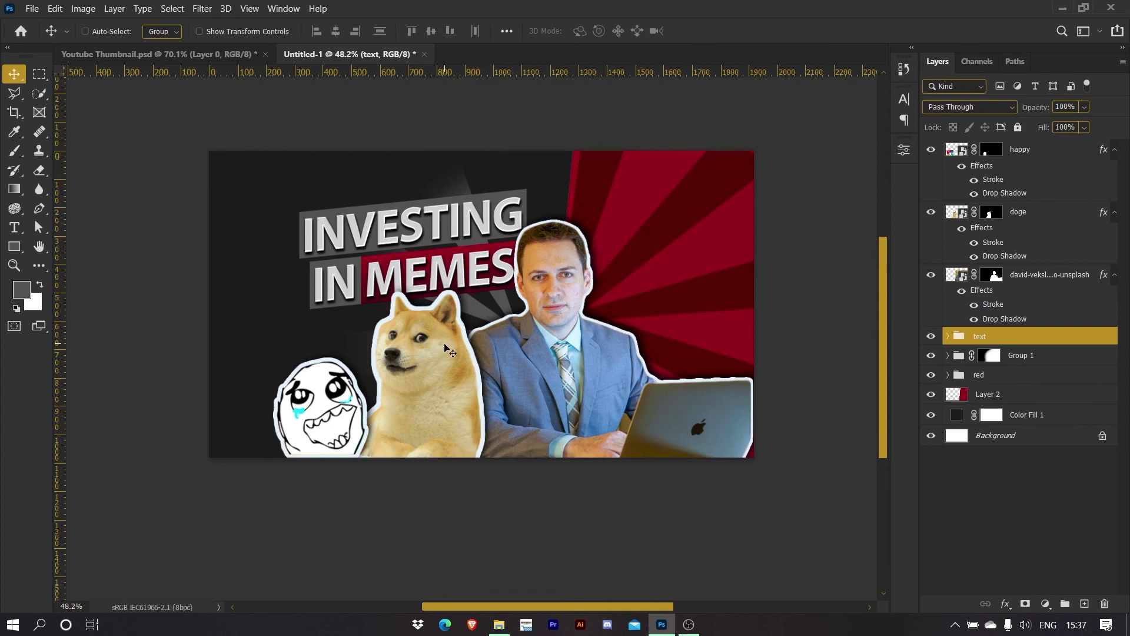
pyautogui.scroll(-2, 446, 323)
pyautogui.scroll(2, 445, 304)
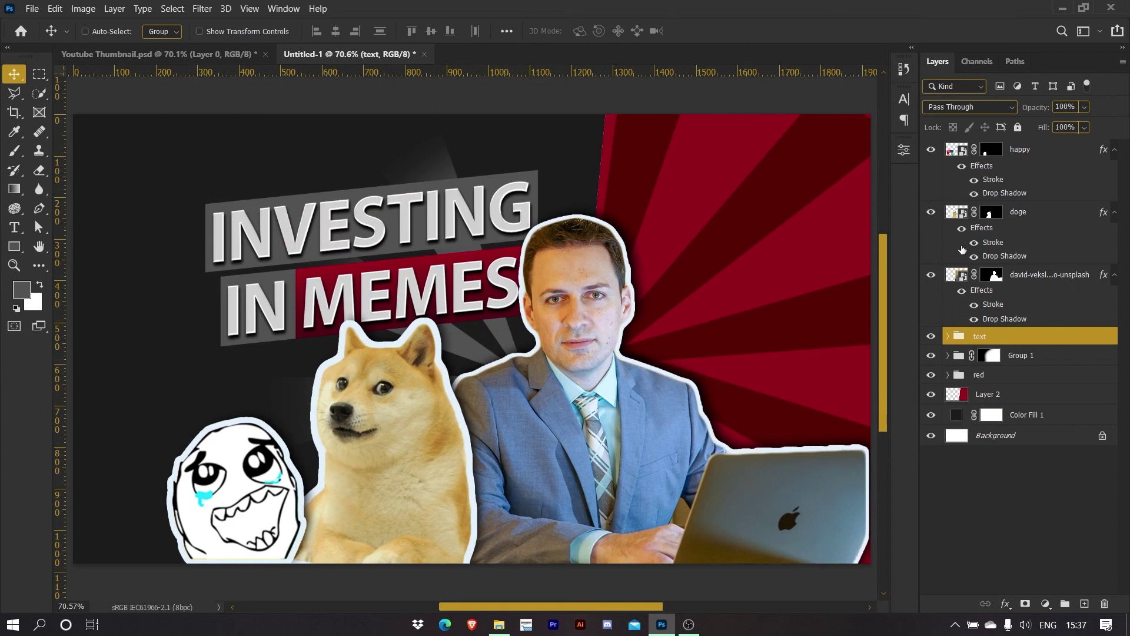
# Straighten the laptop's upper edge on the man's layer mask by lassoing the uneven strip along it and filling it with black
pyautogui.click(992, 287)
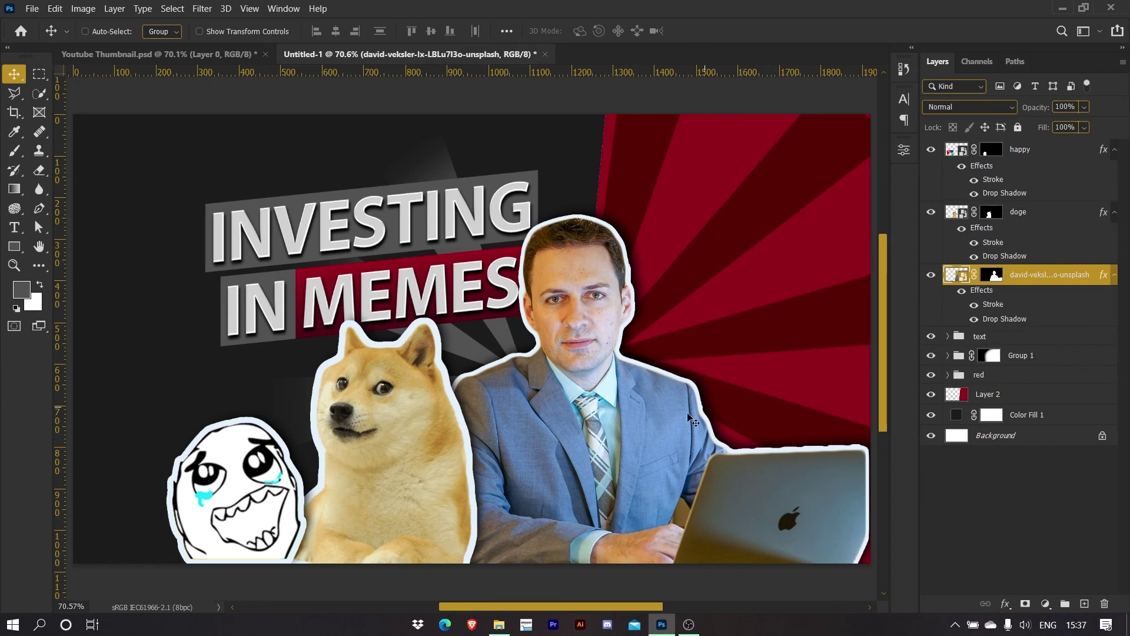
pyautogui.scroll(5, 655, 412)
pyautogui.moveTo(591, 356); pyautogui.dragTo(551, 349)
pyautogui.press('b')
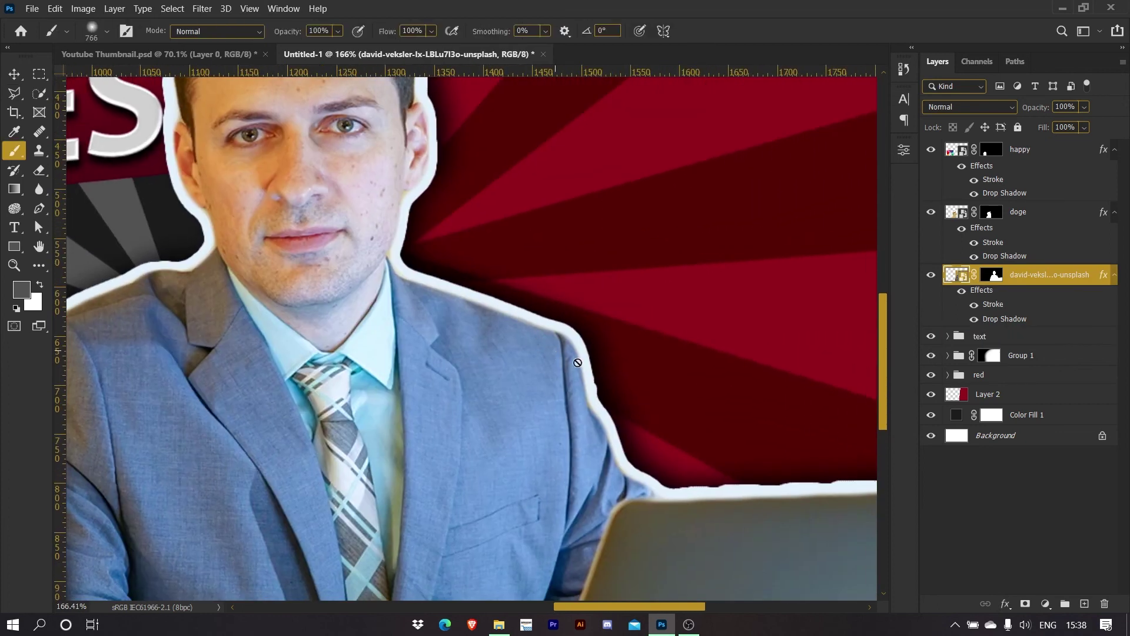
pyautogui.moveTo(626, 465); pyautogui.dragTo(579, 429)
pyautogui.hotkey('ctrl', '\\')
pyautogui.moveTo(855, 378); pyautogui.dragTo(363, 328)
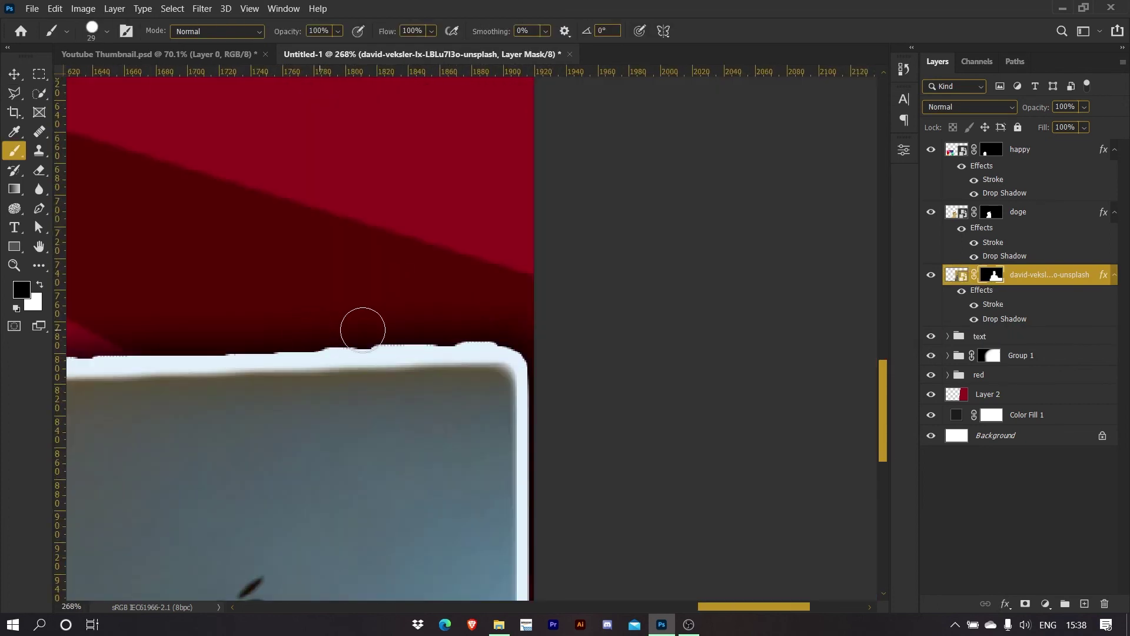
pyautogui.moveTo(303, 356); pyautogui.dragTo(486, 371)
pyautogui.press('l')
pyautogui.click(173, 386)
pyautogui.click(723, 372)
pyautogui.click(735, 270)
pyautogui.doubleClick(187, 320)
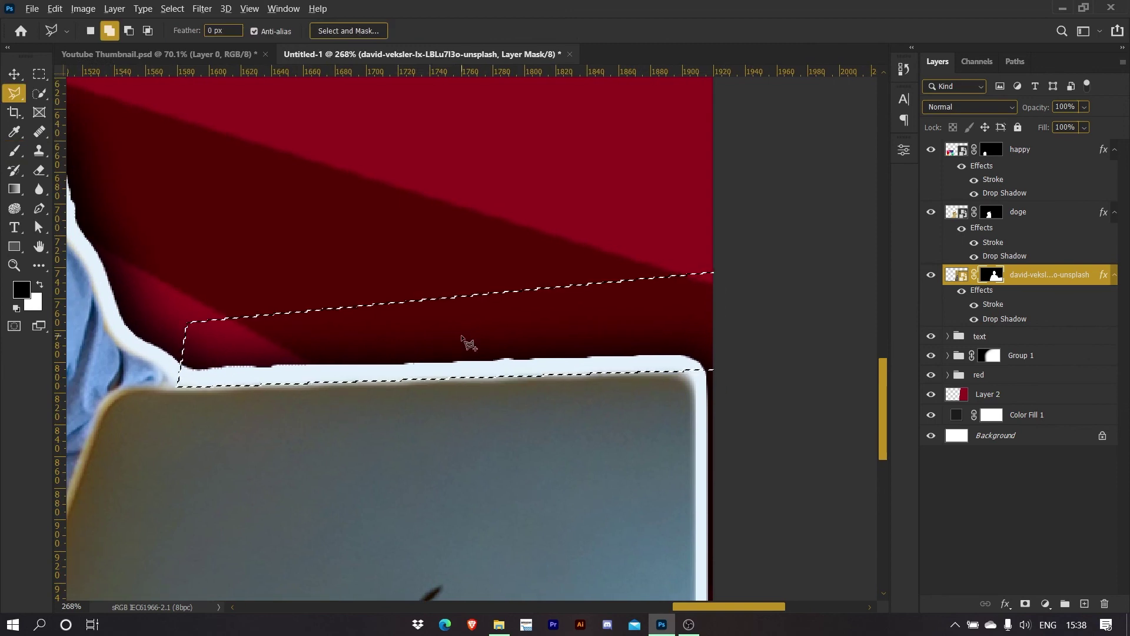
pyautogui.hotkey('alt', 'BackSpace')
pyautogui.hotkey('ctrl', 'd')
# Mask out the gap between the man's sleeve, hand and laptop with connected straight black brush strokes
pyautogui.scroll(-9, 467, 340)
pyautogui.scroll(8, 512, 407)
pyautogui.press('b')
pyautogui.scroll(7, 502, 500)
pyautogui.moveTo(501, 276)
pyautogui.mouseDown()
pyautogui.moveTo(502, 329)
pyautogui.moveTo(515, 292)
pyautogui.moveTo(528, 375)
pyautogui.moveTo(476, 375)
pyautogui.moveTo(443, 422)
pyautogui.moveTo(525, 465)
pyautogui.moveTo(463, 413)
pyautogui.moveTo(517, 451)
pyautogui.moveTo(507, 364)
pyautogui.moveTo(542, 389)
pyautogui.moveTo(474, 371)
pyautogui.mouseUp()
pyautogui.click(498, 271)
pyautogui.keyDown('shift'); pyautogui.click(434, 437); pyautogui.keyUp('shift')
pyautogui.keyDown('shift'); pyautogui.click(528, 476); pyautogui.keyUp('shift')
pyautogui.keyDown('shift'); pyautogui.click(567, 349); pyautogui.keyUp('shift')
pyautogui.keyDown('shift'); pyautogui.click(517, 273); pyautogui.keyUp('shift')
# Refine the gap's corner above the hand and its laptop side on the mask, varying the black brush's size
pyautogui.press('[')
pyautogui.press('[')
pyautogui.press('[')
pyautogui.press('[')
pyautogui.moveTo(425, 442); pyautogui.dragTo(449, 441)
pyautogui.press(']')
pyautogui.press(']')
pyautogui.press(']')
pyautogui.press(']')
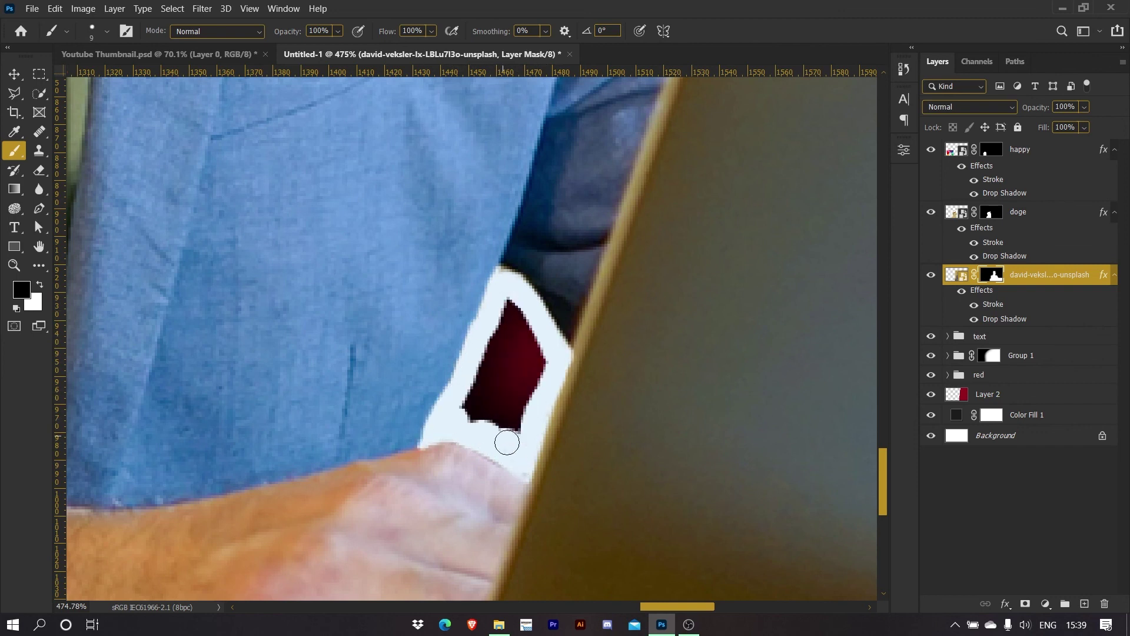
pyautogui.moveTo(537, 386); pyautogui.dragTo(502, 441)
pyautogui.hotkey('ctrl', '0')
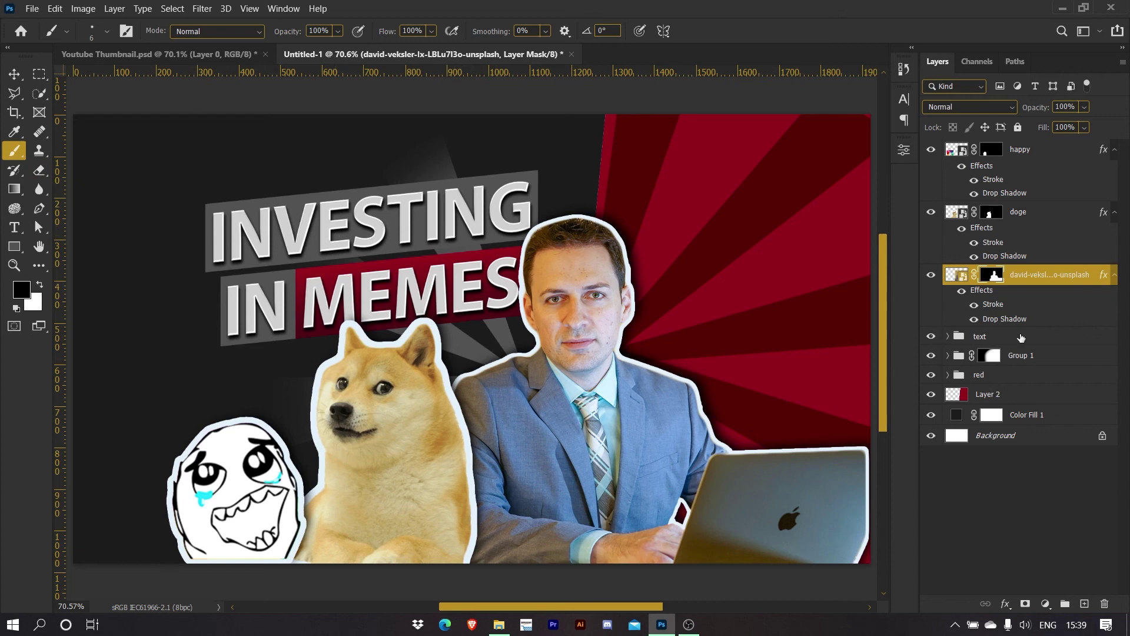
# Add a drop shadow to the whole text group with 38 px size and 8% spread, and apply it
pyautogui.doubleClick(1098, 337)
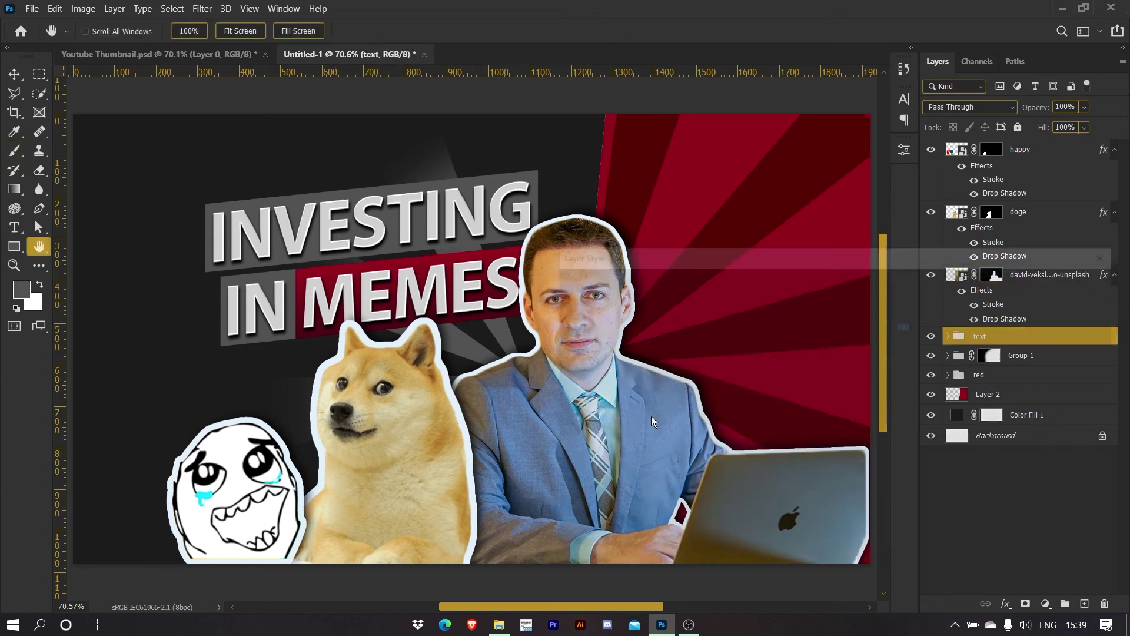
pyautogui.scroll(-2, 597, 546)
pyautogui.click(593, 568)
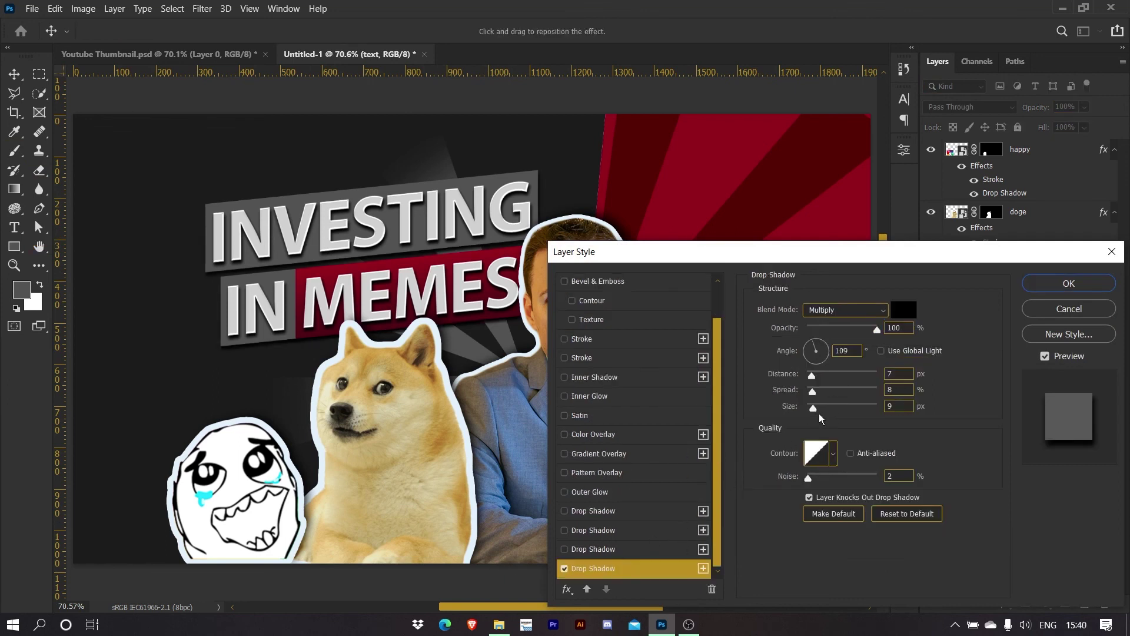
pyautogui.moveTo(817, 413); pyautogui.dragTo(822, 412)
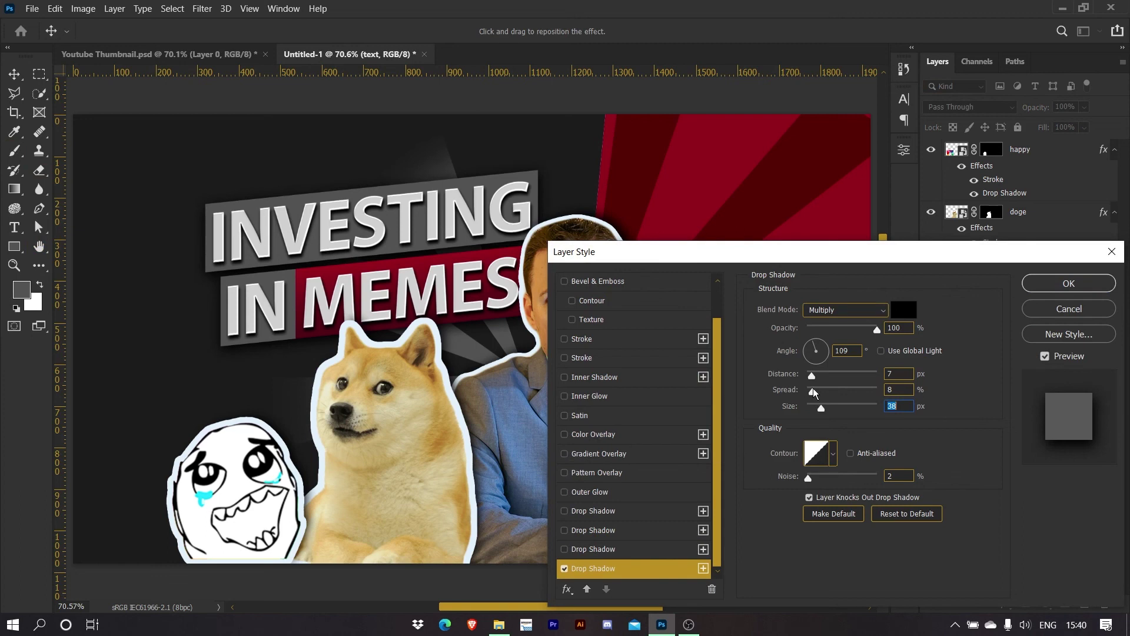
pyautogui.click(812, 393)
pyautogui.click(1058, 283)
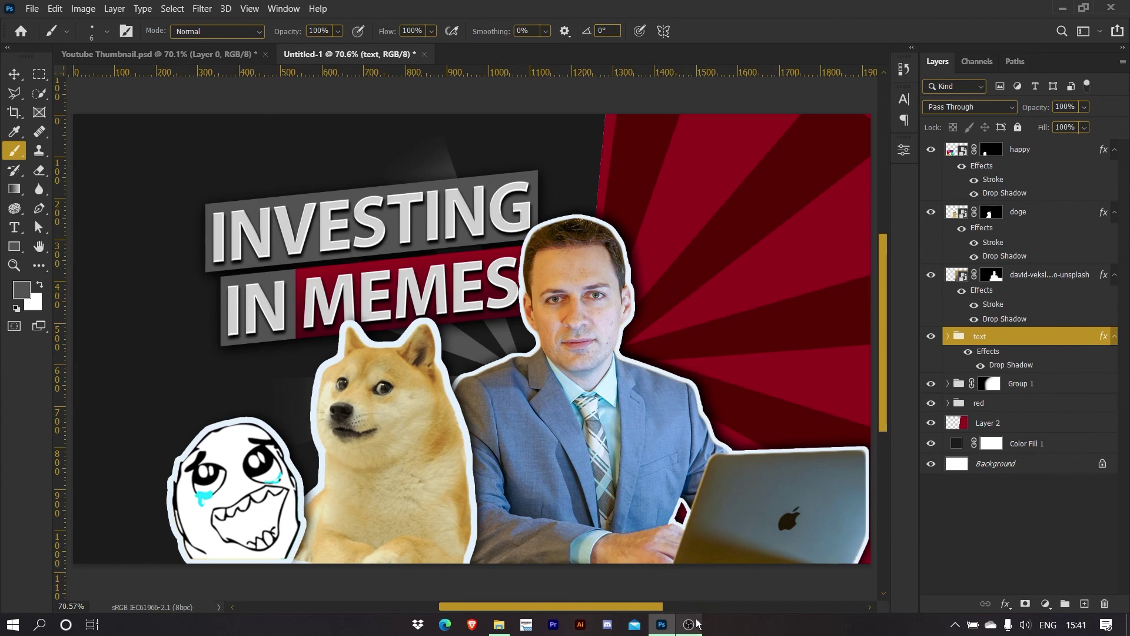
pyautogui.click(683, 553)
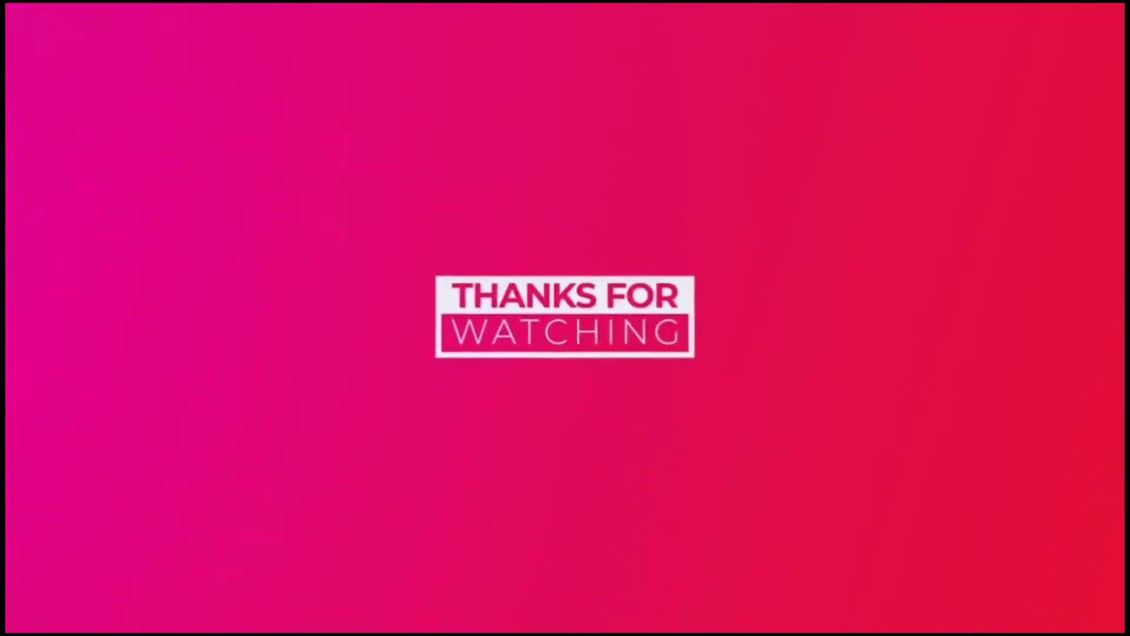